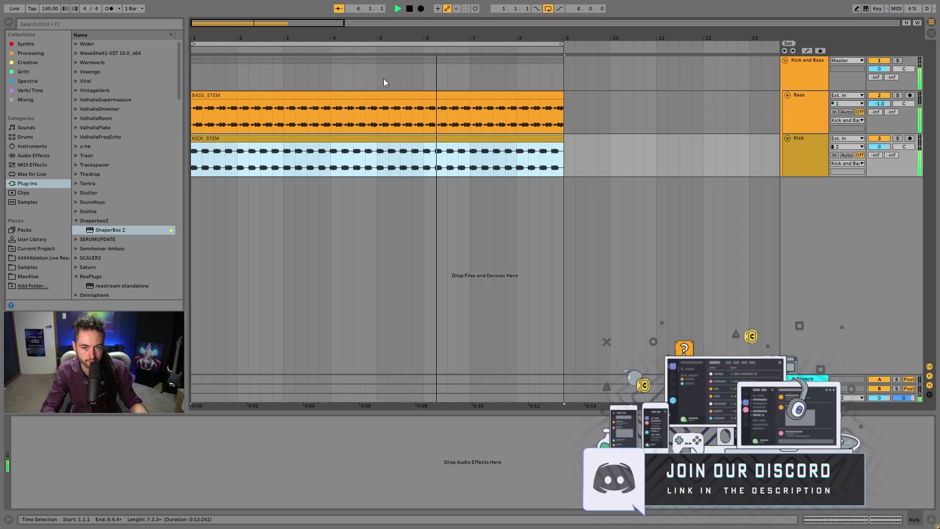
Step: Insert a MIDI track below the Kick track and load an empty Drum Rack on it
{"action": "left_click_drag", "start_coordinate": [562, 45], "coordinate": [656, 52]}
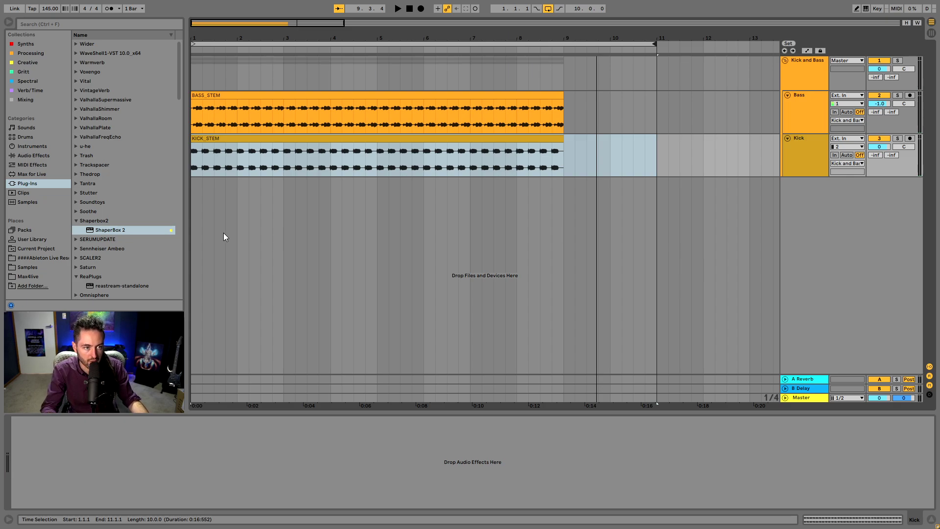
{"action": "left_click_drag", "start_coordinate": [656, 52], "coordinate": [564, 51]}
{"action": "right_click", "coordinate": [795, 229]}
{"action": "left_click", "coordinate": [822, 228]}
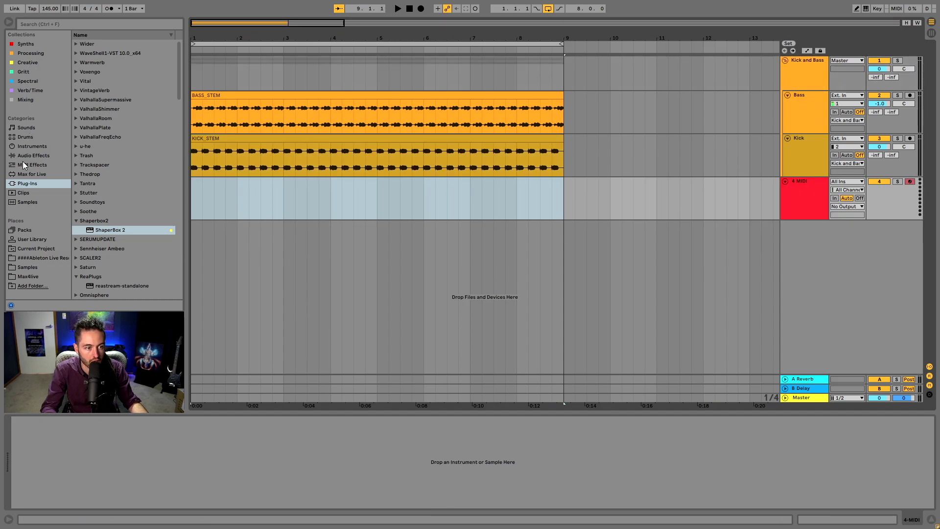
{"action": "left_click", "coordinate": [31, 137]}
{"action": "left_click_drag", "start_coordinate": [101, 53], "coordinate": [821, 205]}
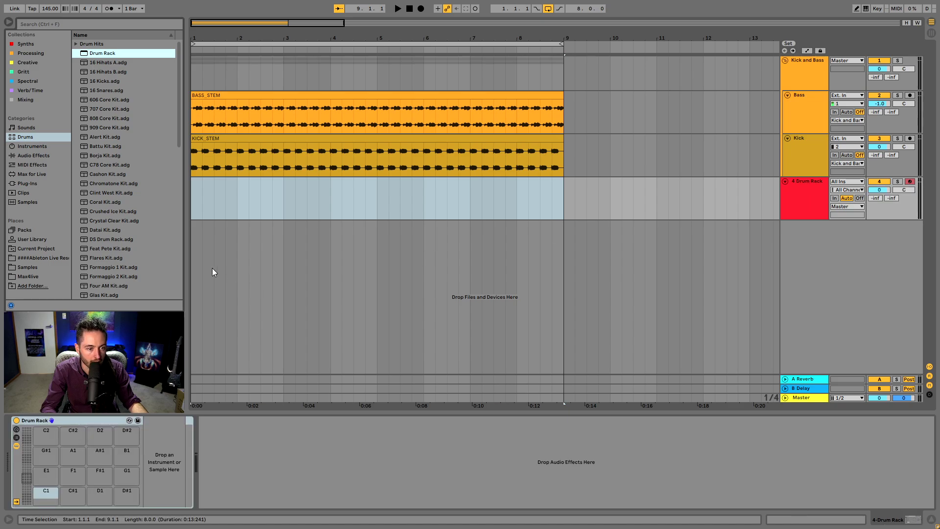
Step: Open the Closed Hats - Futurephonic folder under Foundations - Precious Metals in the Samples library, collapsing the Futurephonic Sonic Formations folder
{"action": "left_click", "coordinate": [29, 267]}
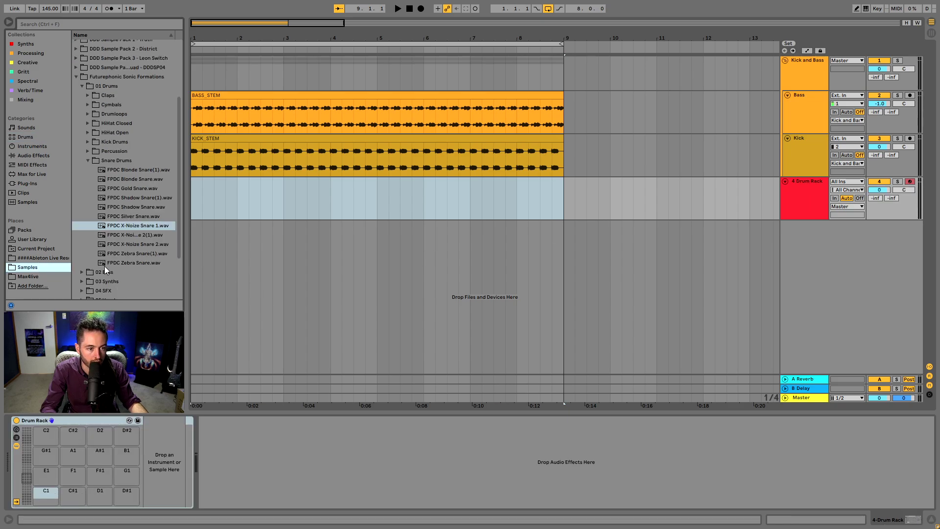
{"action": "left_click", "coordinate": [88, 160]}
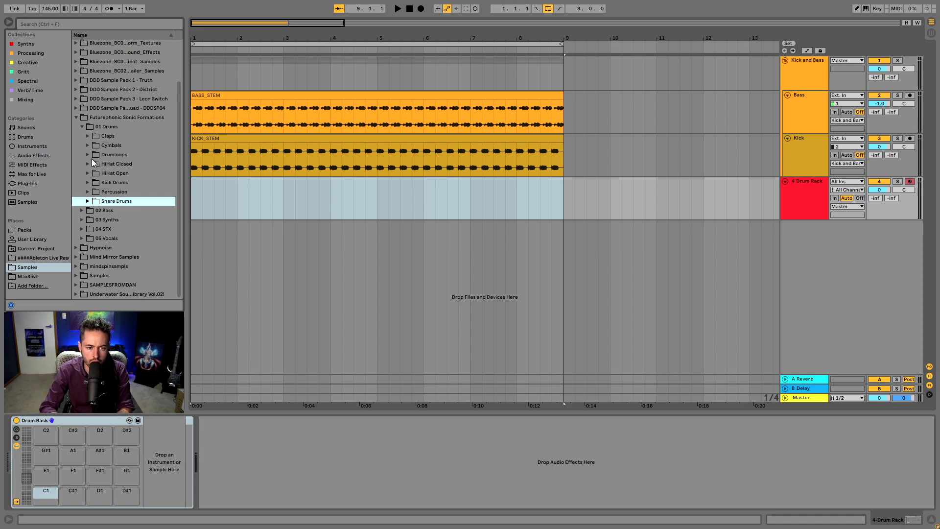
{"action": "left_click", "coordinate": [75, 118]}
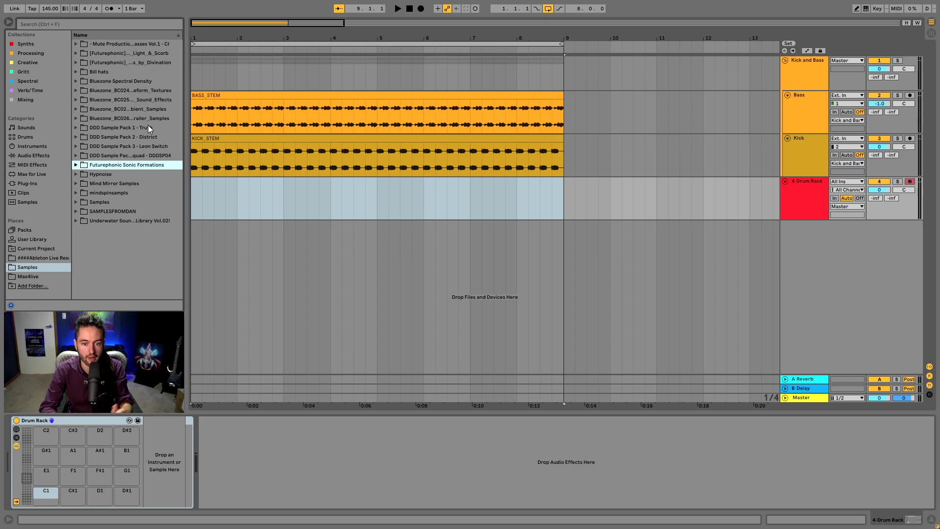
{"action": "left_click", "coordinate": [77, 53]}
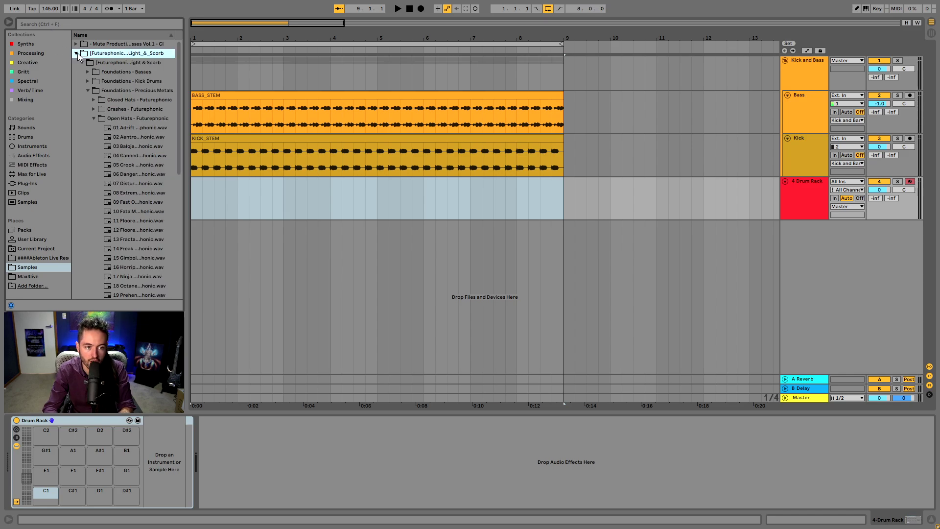
{"action": "left_click", "coordinate": [93, 118]}
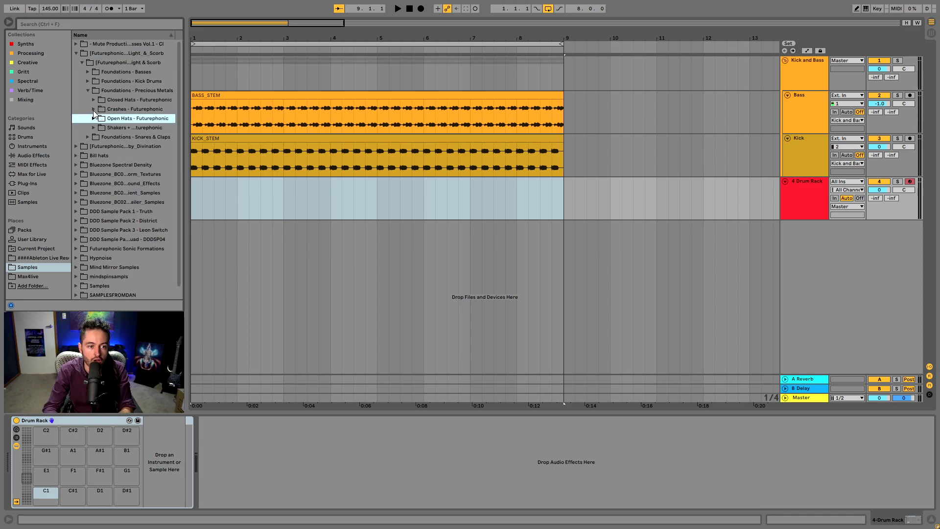
{"action": "left_click", "coordinate": [94, 99]}
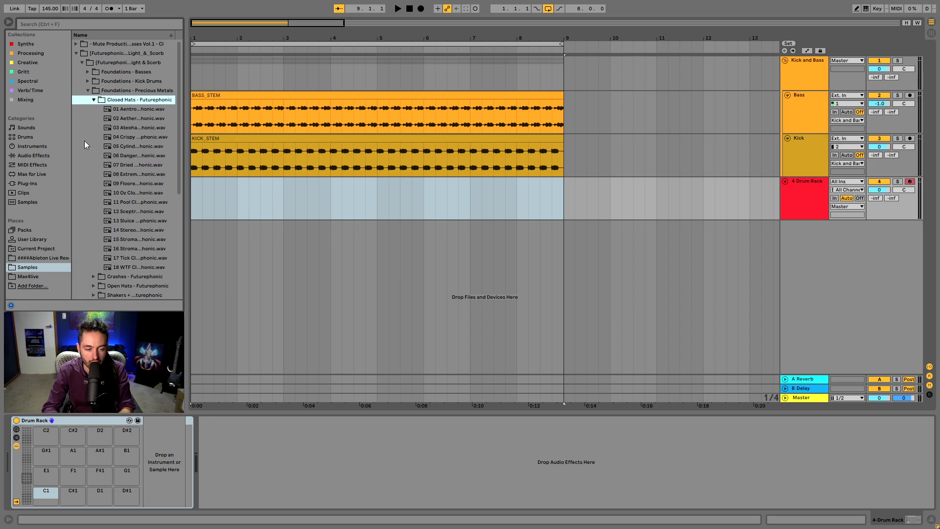
Step: Load all 18 closed hat samples into the Drum Rack, starting at pad C1
{"action": "left_click", "coordinate": [125, 109]}
{"action": "left_click", "coordinate": [125, 267], "text": "shift"}
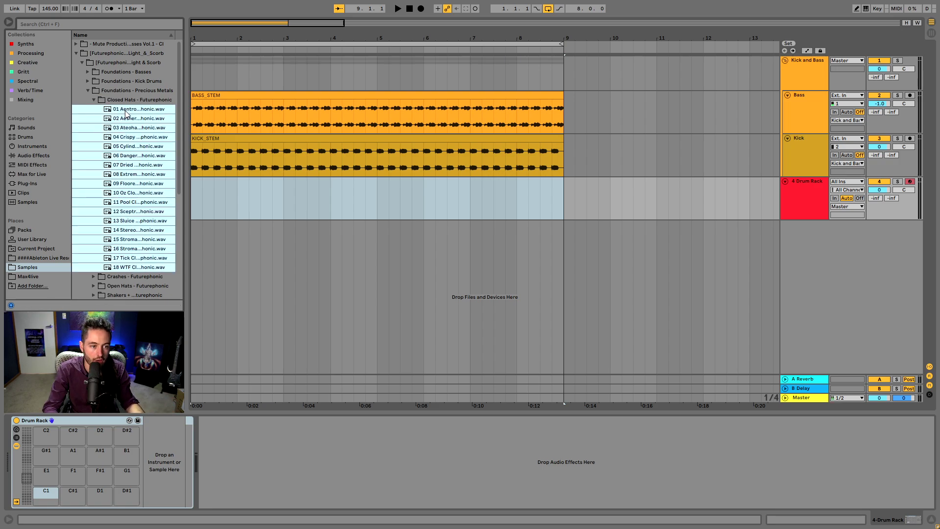
{"action": "left_click_drag", "start_coordinate": [126, 114], "coordinate": [52, 488]}
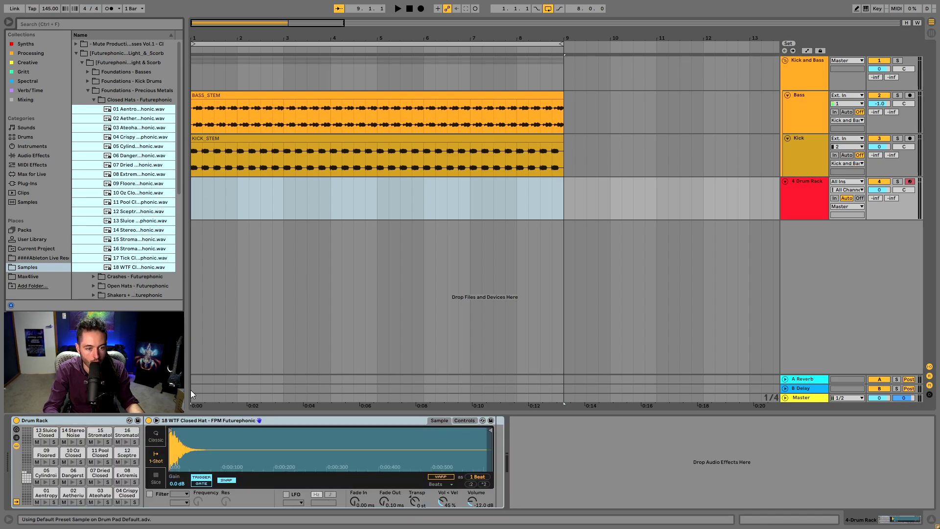
Step: Create an eight-bar MIDI clip on the Drum Rack track, set its fixed grid to 1/4 and enable Draw Mode
{"action": "left_click_drag", "start_coordinate": [563, 197], "coordinate": [196, 214]}
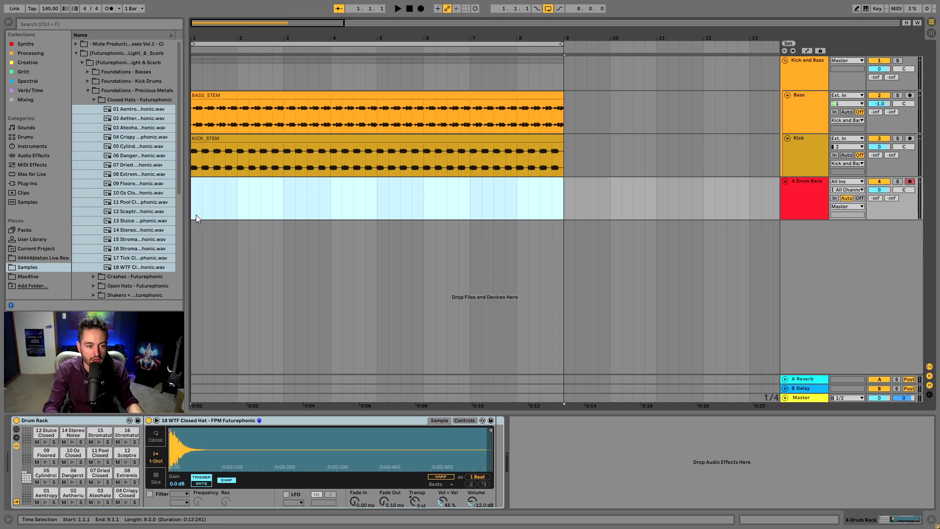
{"action": "key", "text": "ctrl+shift+m"}
{"action": "left_click", "coordinate": [219, 483]}
{"action": "scroll", "coordinate": [219, 480], "scroll_direction": "down", "scroll_amount": 5}
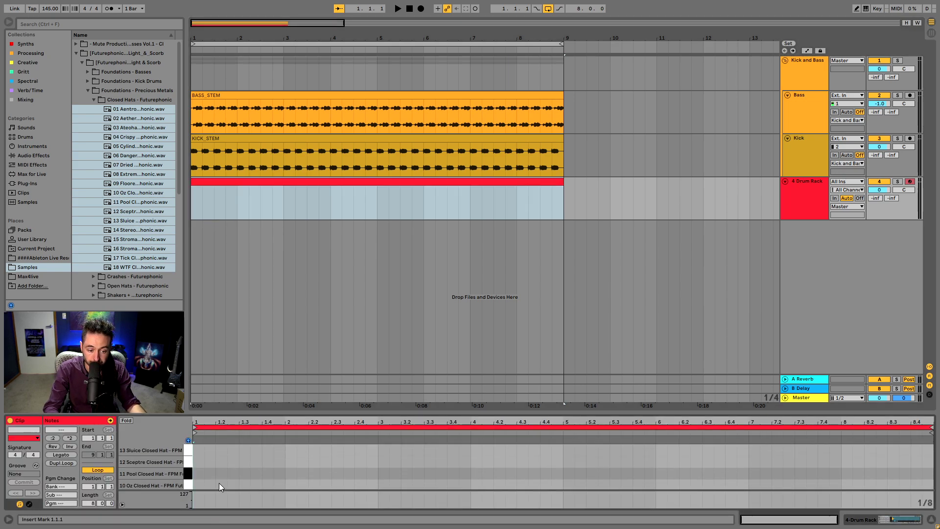
{"action": "right_click", "coordinate": [412, 445]}
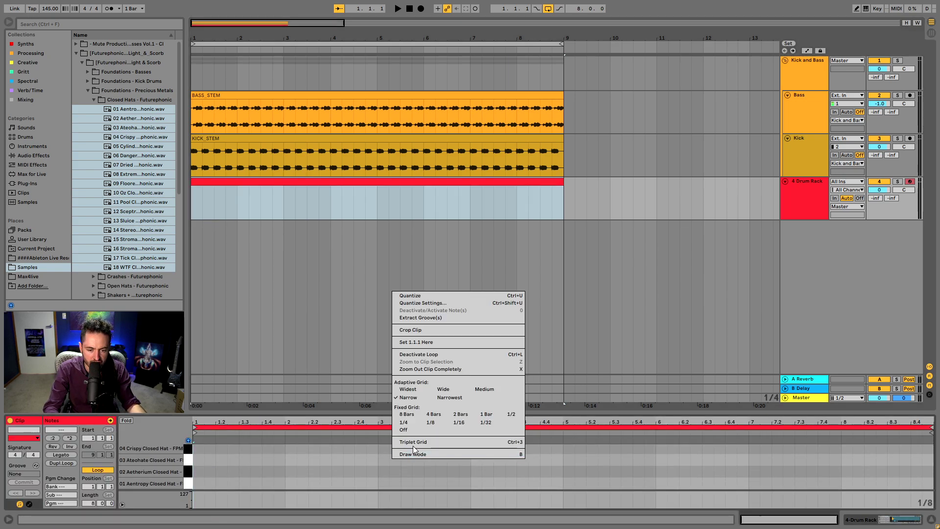
{"action": "left_click", "coordinate": [406, 424]}
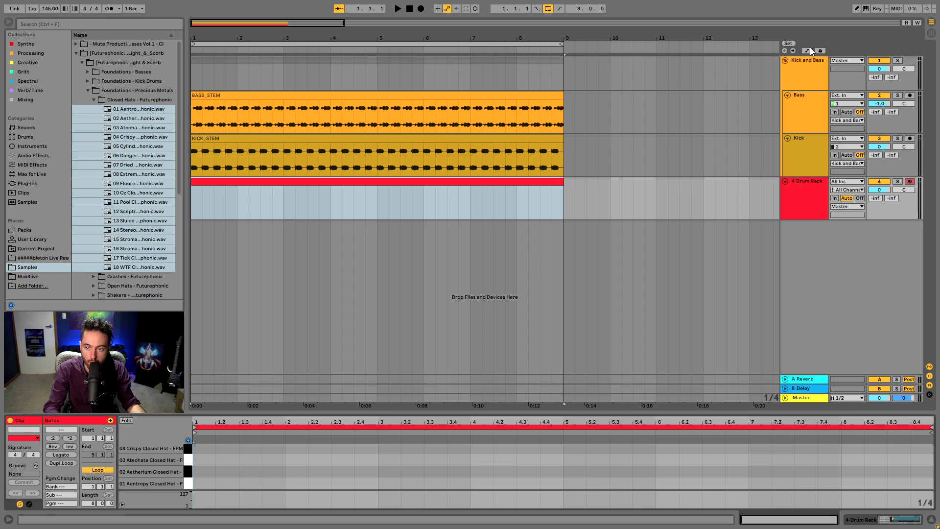
{"action": "left_click", "coordinate": [857, 10]}
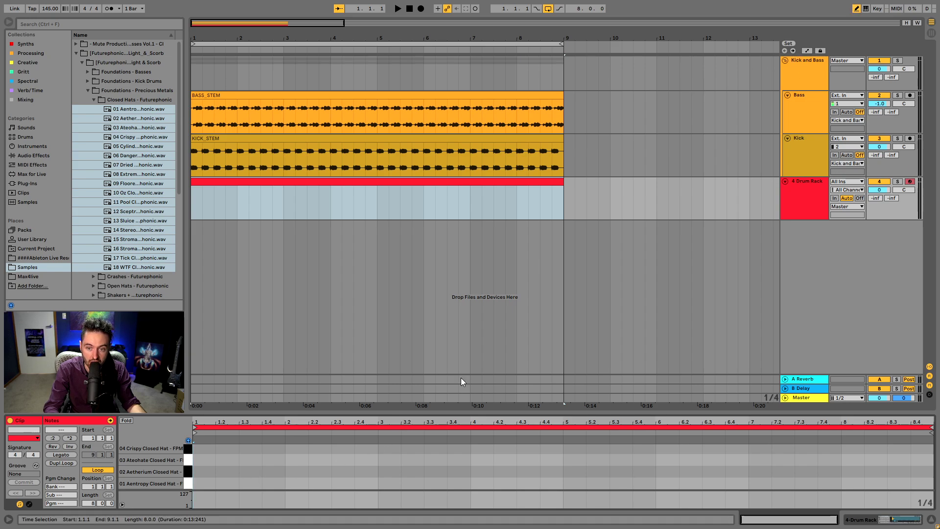
Step: Draw consecutive quarter notes from 1.1.1 to 3.1.1, one each for closed hats 01 to 09 in ascending order
{"action": "left_click", "coordinate": [204, 482]}
{"action": "left_click", "coordinate": [228, 471]}
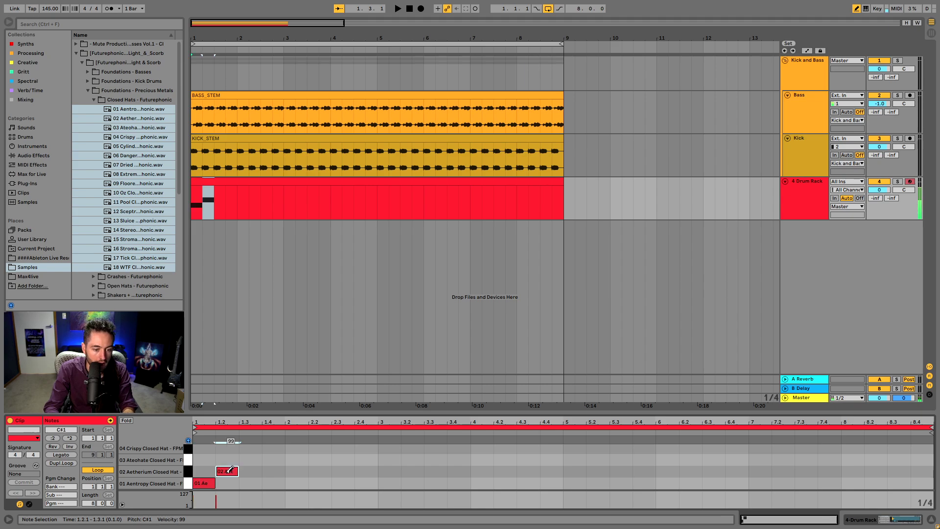
{"action": "left_click", "coordinate": [251, 460]}
{"action": "left_click", "coordinate": [276, 448]}
{"action": "scroll", "coordinate": [313, 448], "scroll_direction": "up", "scroll_amount": 2}
{"action": "left_click", "coordinate": [298, 461]}
{"action": "scroll", "coordinate": [315, 456], "scroll_direction": "up", "scroll_amount": 1}
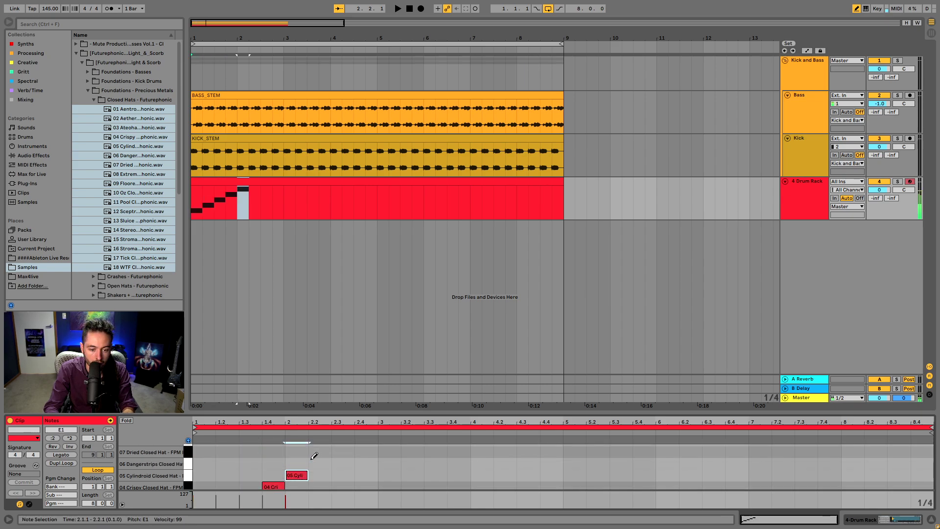
{"action": "left_click", "coordinate": [320, 463]}
{"action": "scroll", "coordinate": [332, 465], "scroll_direction": "up", "scroll_amount": 2}
{"action": "left_click", "coordinate": [342, 471]}
{"action": "left_click", "coordinate": [365, 459]}
{"action": "left_click", "coordinate": [389, 448]}
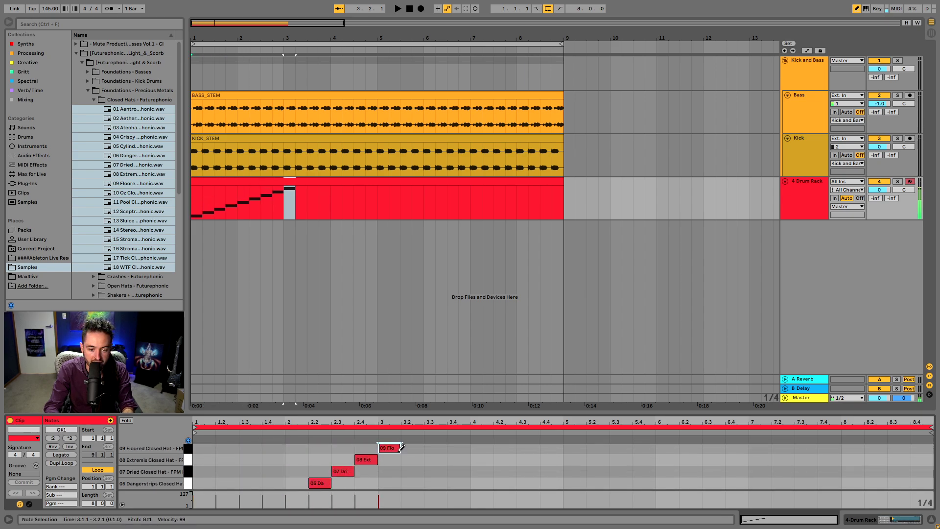
Step: Continue the ascending staircase with one quarter note each for closed hats 10 to 18, placing the last at 5.2.1
{"action": "scroll", "coordinate": [403, 448], "scroll_direction": "up", "scroll_amount": 2}
{"action": "left_click", "coordinate": [413, 461]}
{"action": "scroll", "coordinate": [416, 462], "scroll_direction": "up", "scroll_amount": 2}
{"action": "left_click", "coordinate": [435, 473]}
{"action": "left_click", "coordinate": [481, 461]}
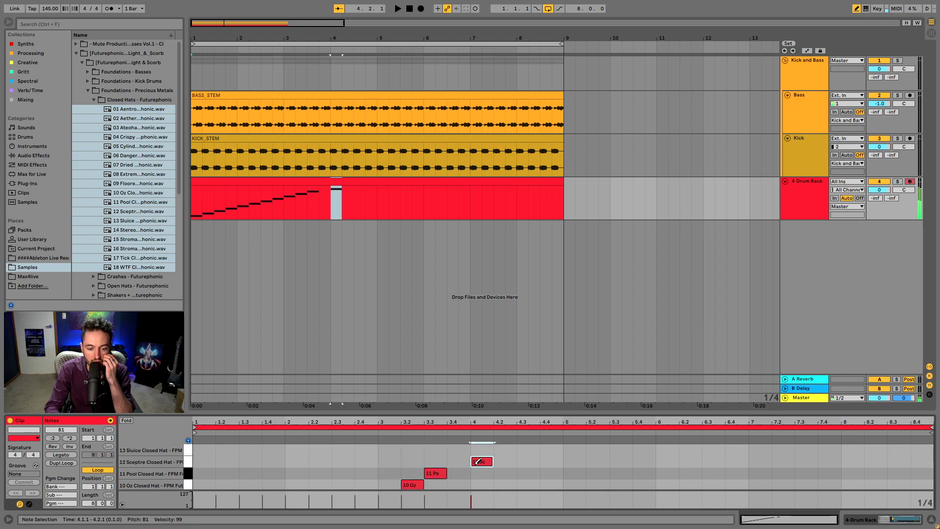
{"action": "left_click", "coordinate": [459, 461]}
{"action": "left_click_drag", "start_coordinate": [483, 460], "coordinate": [483, 449]}
{"action": "scroll", "coordinate": [485, 455], "scroll_direction": "up", "scroll_amount": 2}
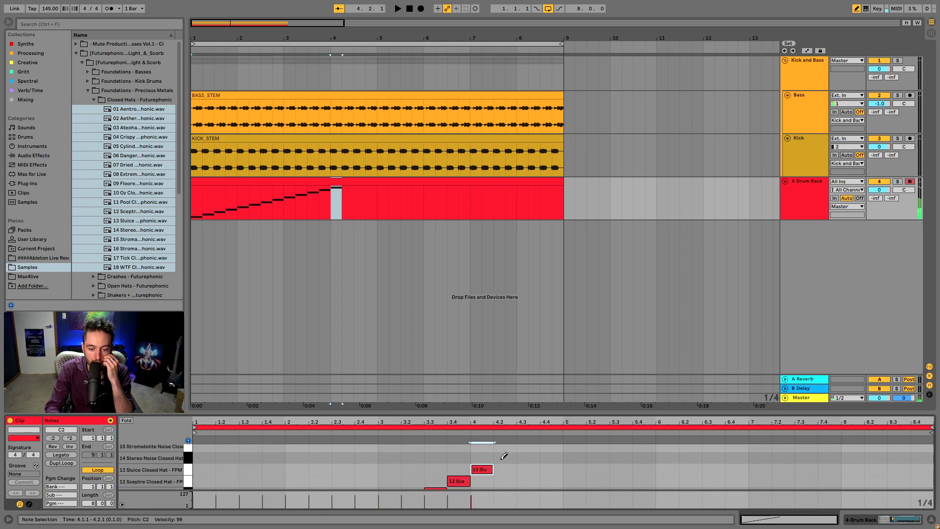
{"action": "left_click", "coordinate": [505, 461]}
{"action": "scroll", "coordinate": [509, 463], "scroll_direction": "up", "scroll_amount": 1}
{"action": "left_click", "coordinate": [528, 464]}
{"action": "left_click", "coordinate": [551, 454]}
{"action": "scroll", "coordinate": [553, 458], "scroll_direction": "up", "scroll_amount": 1}
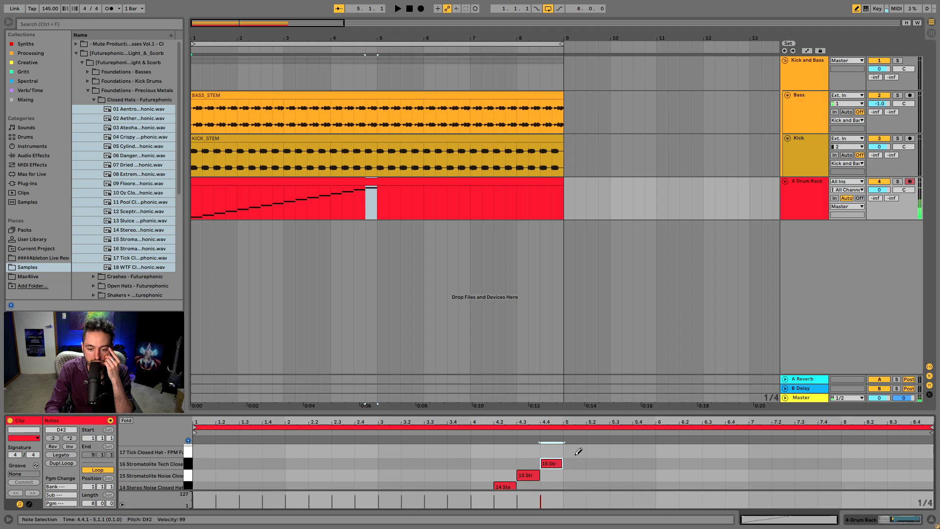
{"action": "left_click", "coordinate": [583, 455]}
{"action": "scroll", "coordinate": [586, 457], "scroll_direction": "up", "scroll_amount": 1}
{"action": "left_click", "coordinate": [598, 450]}
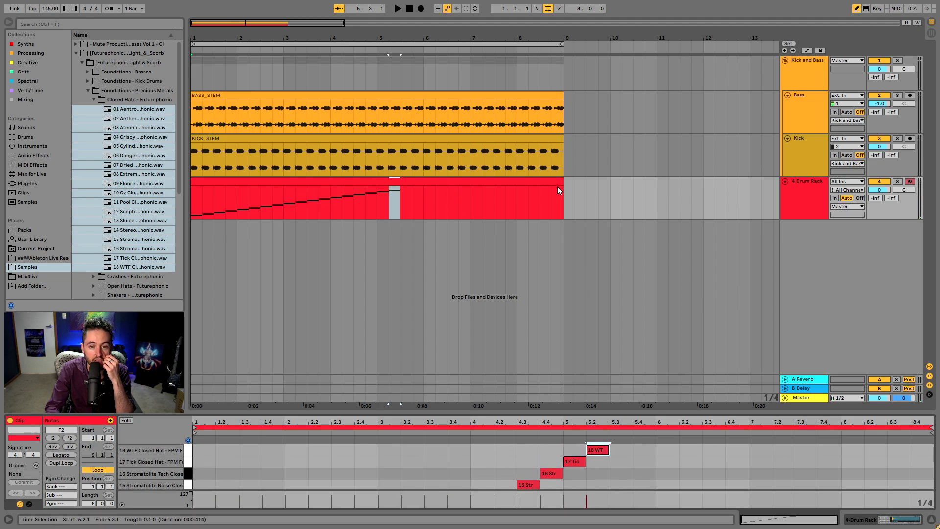
Step: Trim the Drum Rack clip to end at 5.3.1 and set the arrangement loop to its length
{"action": "left_click_drag", "start_coordinate": [558, 186], "coordinate": [410, 208]}
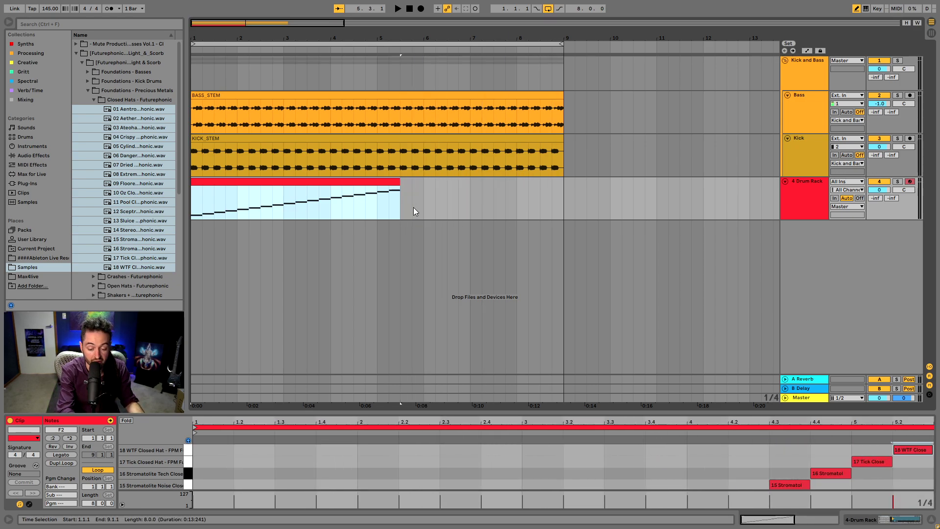
{"action": "key", "text": "ctrl+l"}
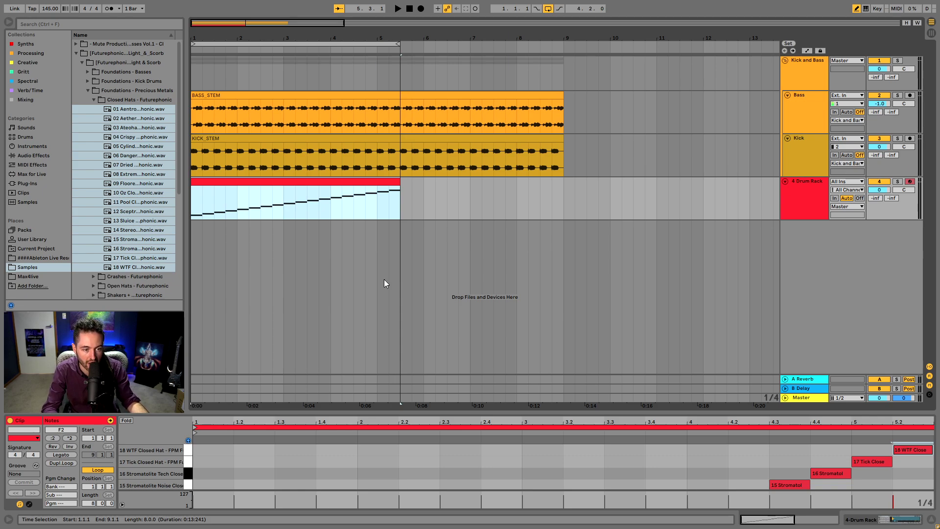
Step: Audition the first closed hats against the kick and bass, and delete the 01, 02 and 03 closed hat notes
{"action": "scroll", "coordinate": [398, 459], "scroll_direction": "down", "scroll_amount": 2}
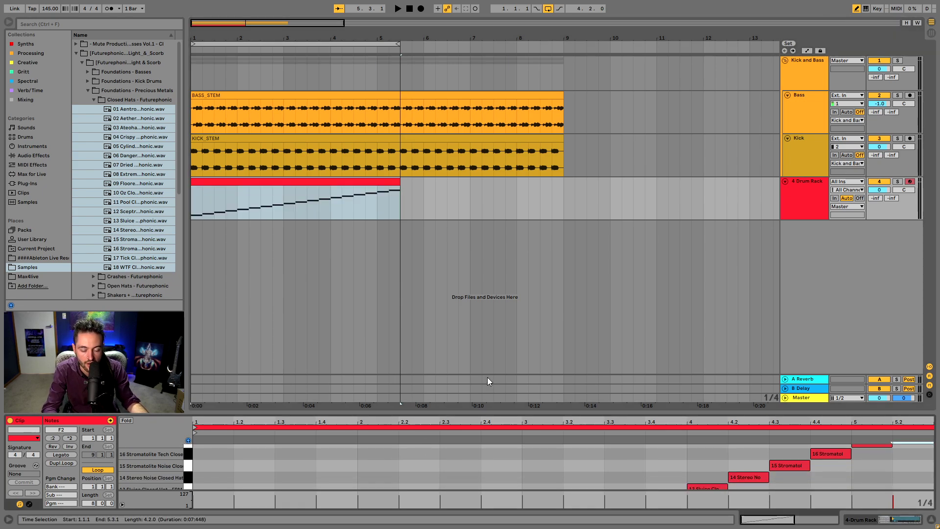
{"action": "scroll", "coordinate": [420, 467], "scroll_direction": "down", "scroll_amount": 5}
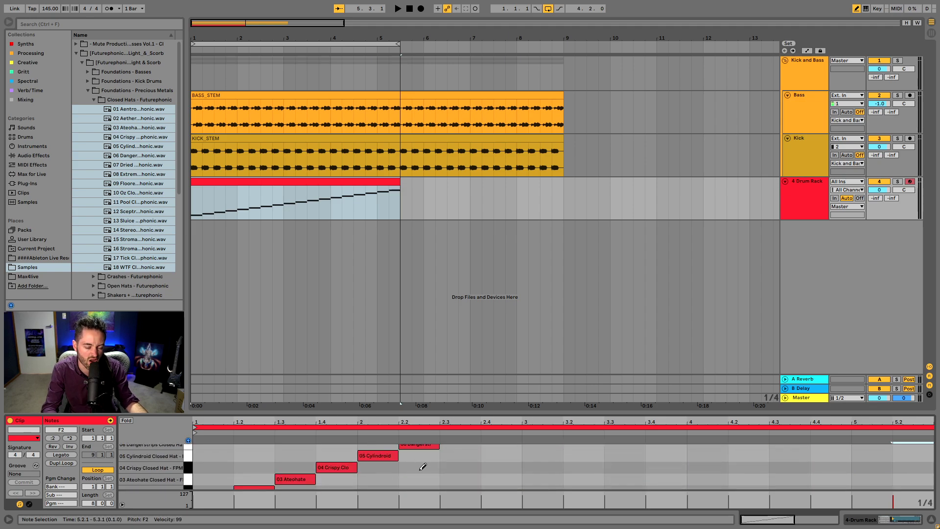
{"action": "key", "text": "space"}
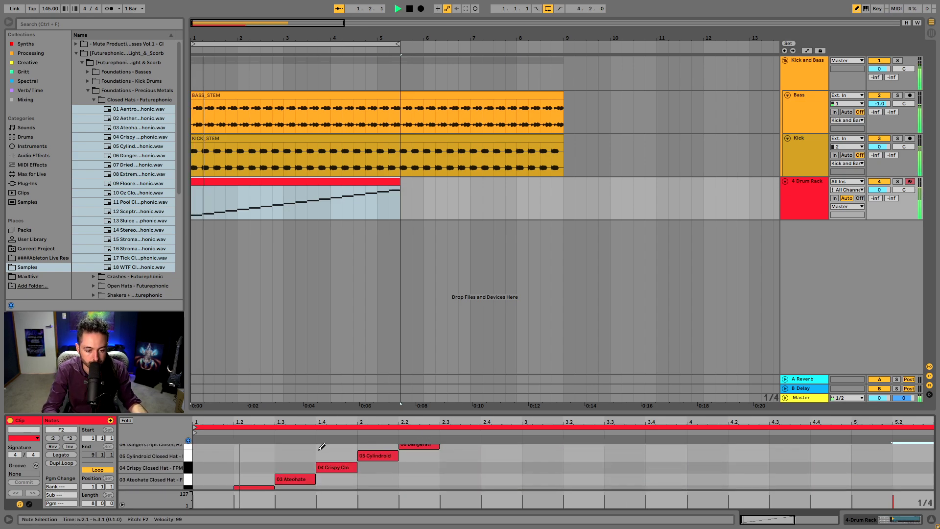
{"action": "scroll", "coordinate": [319, 443], "scroll_direction": "down", "scroll_amount": 2}
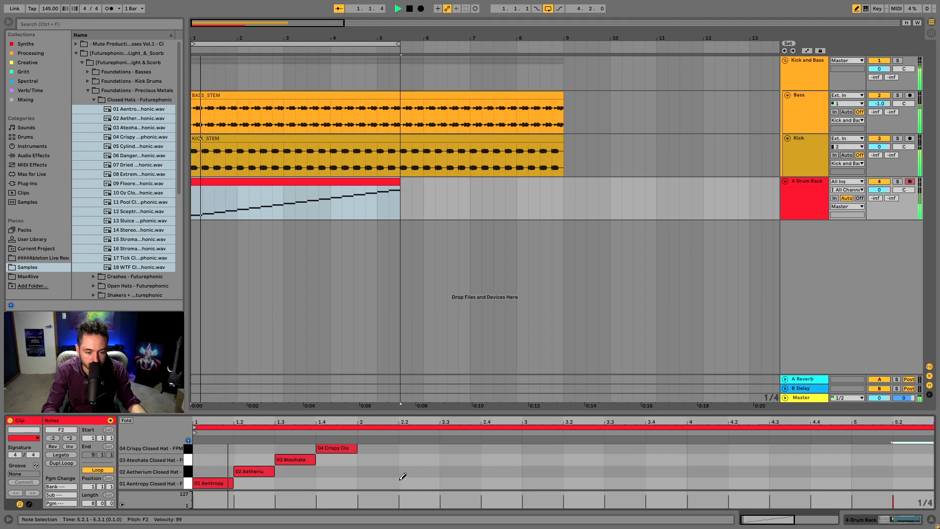
{"action": "scroll", "coordinate": [404, 475], "scroll_direction": "up", "scroll_amount": 1}
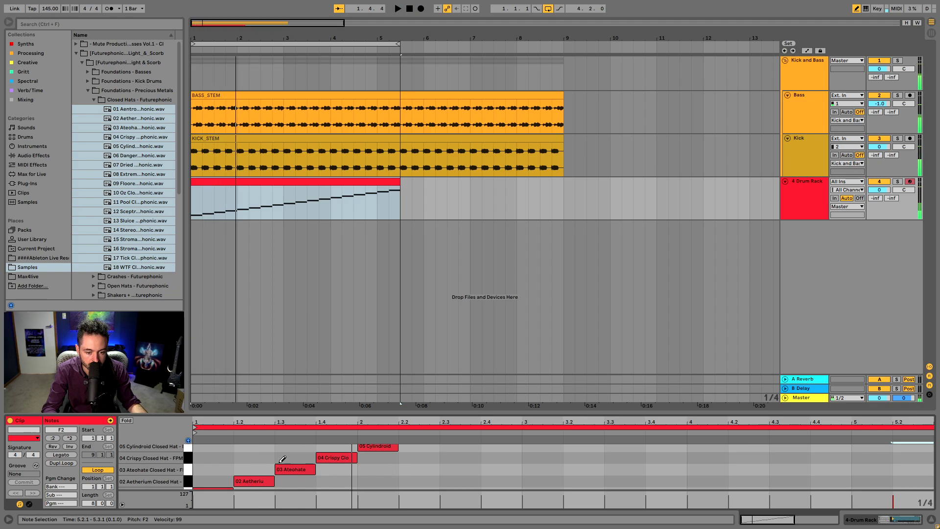
{"action": "scroll", "coordinate": [282, 459], "scroll_direction": "down", "scroll_amount": 1}
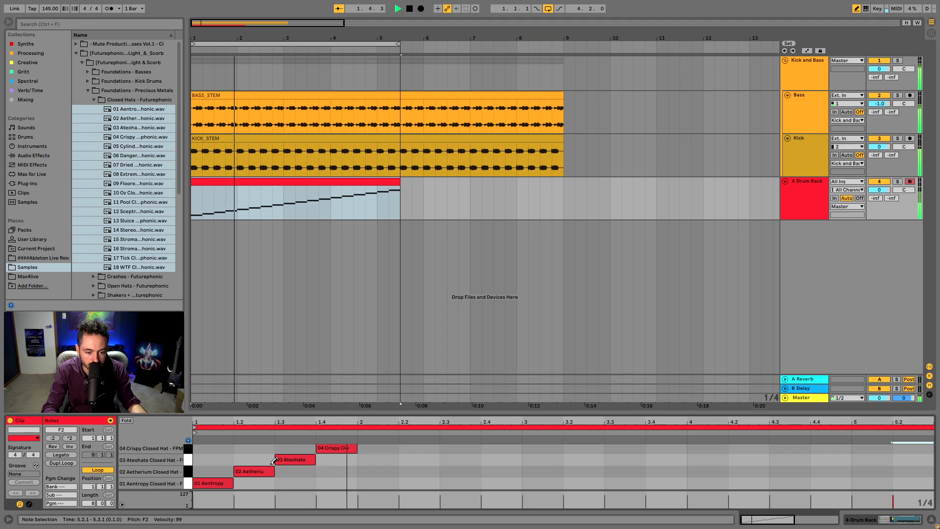
{"action": "scroll", "coordinate": [338, 466], "scroll_direction": "up", "scroll_amount": 2}
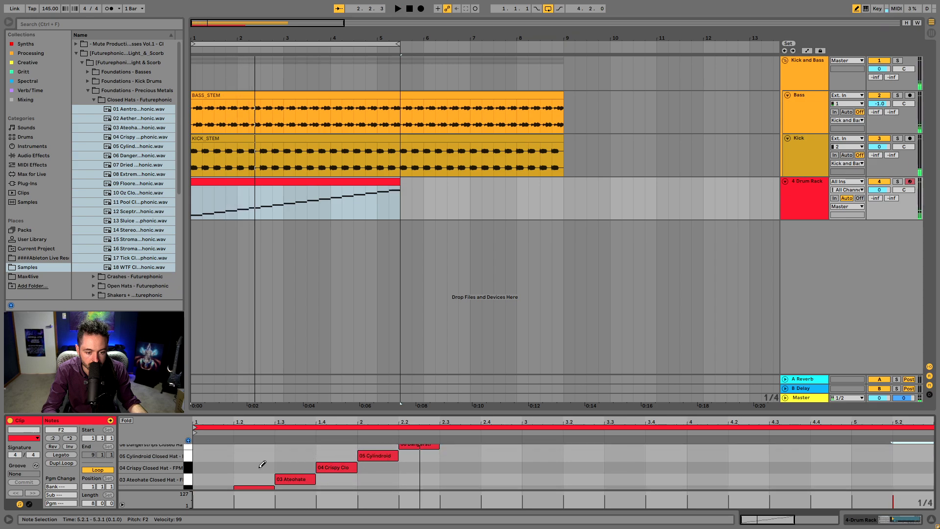
{"action": "scroll", "coordinate": [218, 472], "scroll_direction": "down", "scroll_amount": 2}
{"action": "mouse_move", "coordinate": [215, 478]}
{"action": "left_mouse_down"}
{"action": "mouse_move", "coordinate": [266, 462]}
{"action": "mouse_move", "coordinate": [325, 470]}
{"action": "left_mouse_up"}
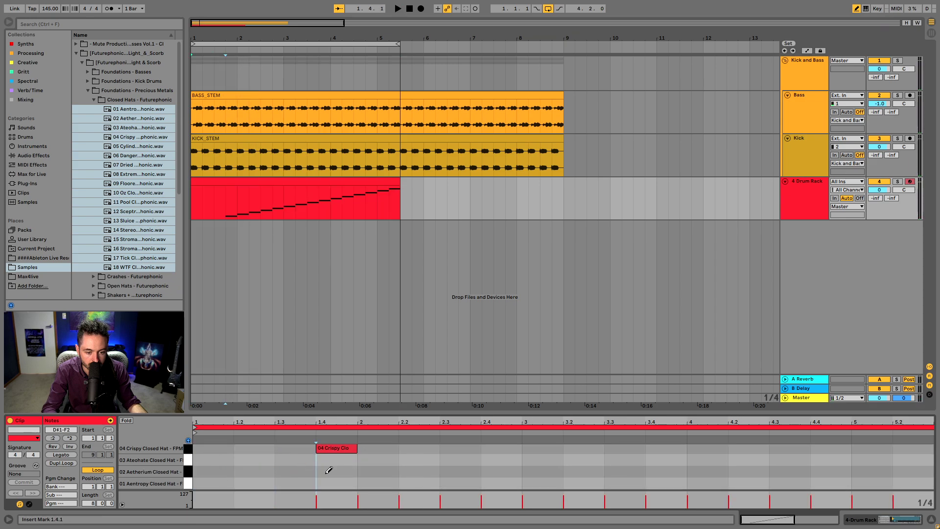
Step: Audition the closed hats from 04 Crispy onward with the kick and bass, and delete the 05 Cylindroid note
{"action": "key", "text": "space"}
{"action": "scroll", "coordinate": [342, 465], "scroll_direction": "up", "scroll_amount": 3}
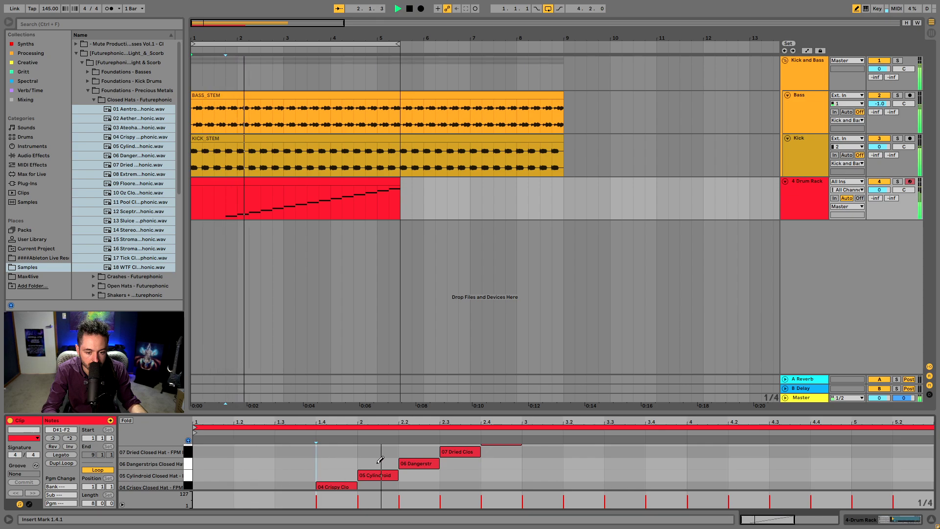
{"action": "left_click", "coordinate": [381, 474]}
{"action": "key", "text": "space"}
{"action": "scroll", "coordinate": [465, 477], "scroll_direction": "up", "scroll_amount": 1}
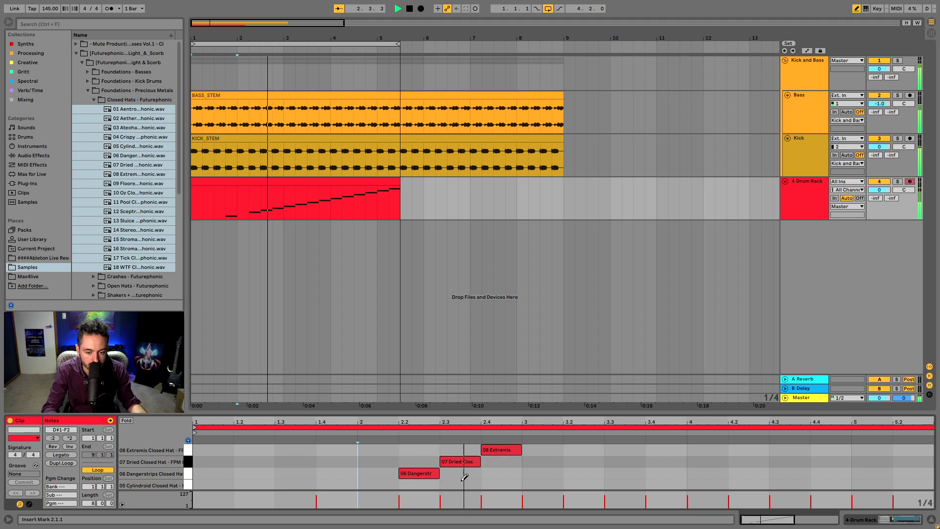
Step: Audition the remaining closed hats from 07 Dried to 18 WTF against the kick and bass
{"action": "scroll", "coordinate": [464, 477], "scroll_direction": "up", "scroll_amount": 2}
{"action": "scroll", "coordinate": [465, 477], "scroll_direction": "up", "scroll_amount": 6}
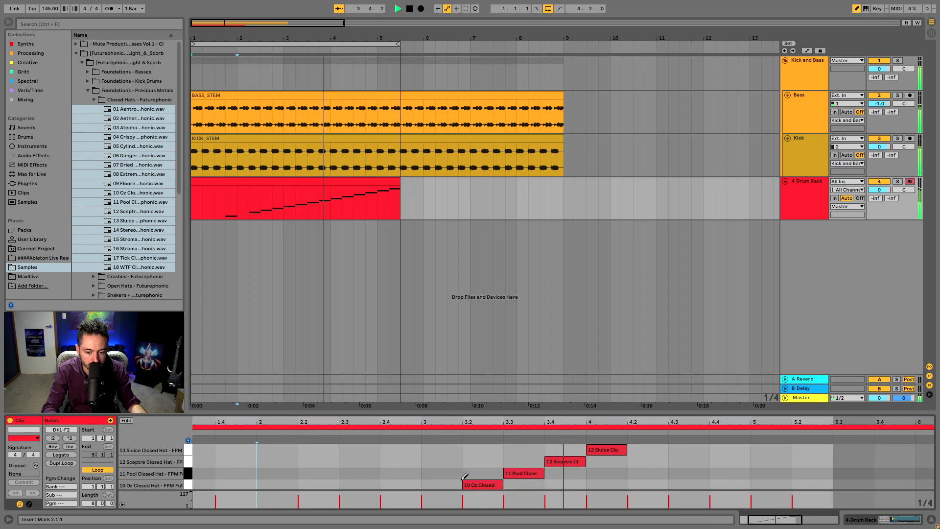
{"action": "scroll", "coordinate": [465, 475], "scroll_direction": "up", "scroll_amount": 2}
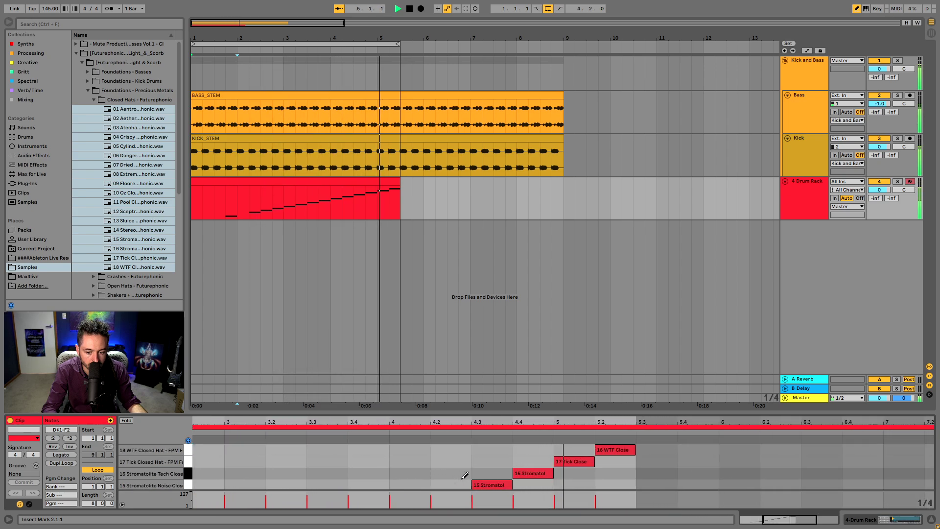
{"action": "scroll", "coordinate": [465, 475], "scroll_direction": "down", "scroll_amount": 14}
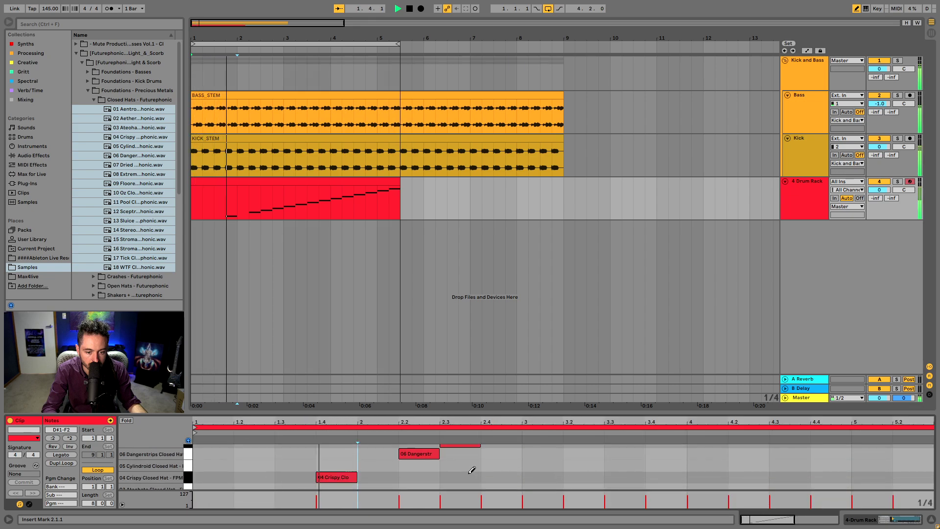
Step: Draw the 01 Aentropy quarter note back in at 1.1.1, and try a 02 Aetherium note at 1.2.1
{"action": "key", "text": "space"}
{"action": "left_click", "coordinate": [210, 483]}
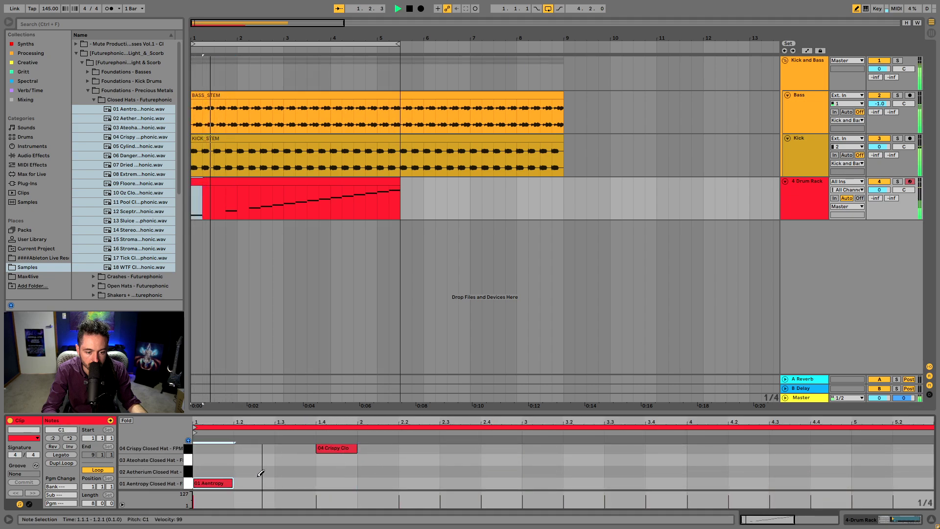
{"action": "left_click", "coordinate": [258, 469]}
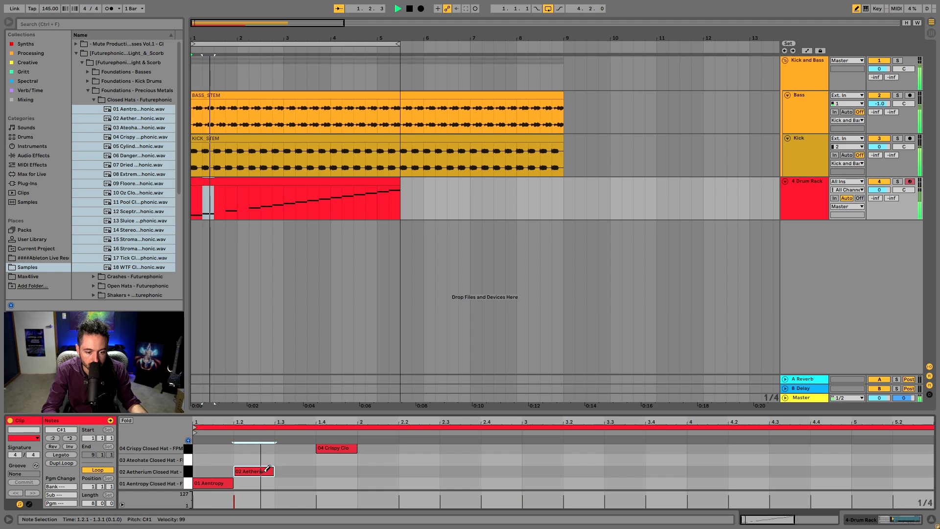
{"action": "left_click", "coordinate": [257, 468]}
Step: Place a 03 Ateohate quarter note at 1.2.1 after trying it at 1.3.1, and audition it with the kick and bass
{"action": "left_click", "coordinate": [294, 460]}
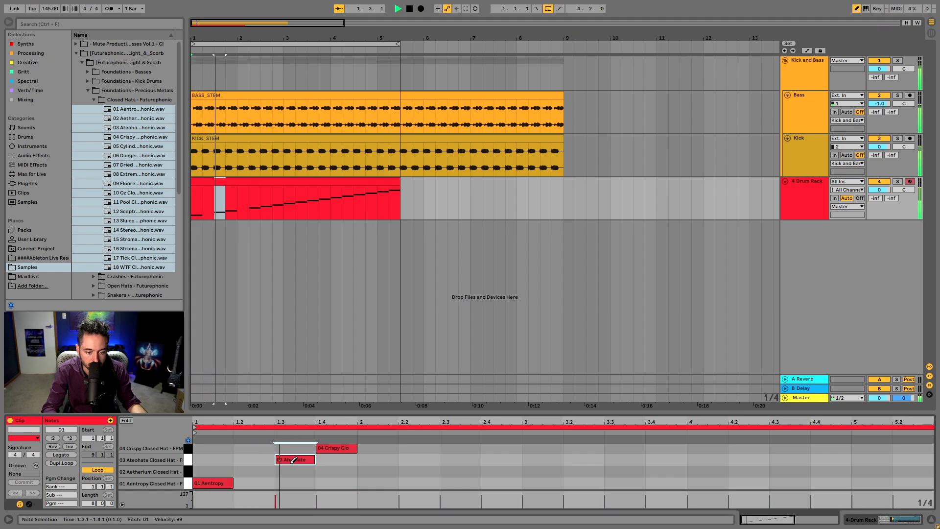
{"action": "left_click", "coordinate": [293, 459]}
{"action": "left_click", "coordinate": [239, 458]}
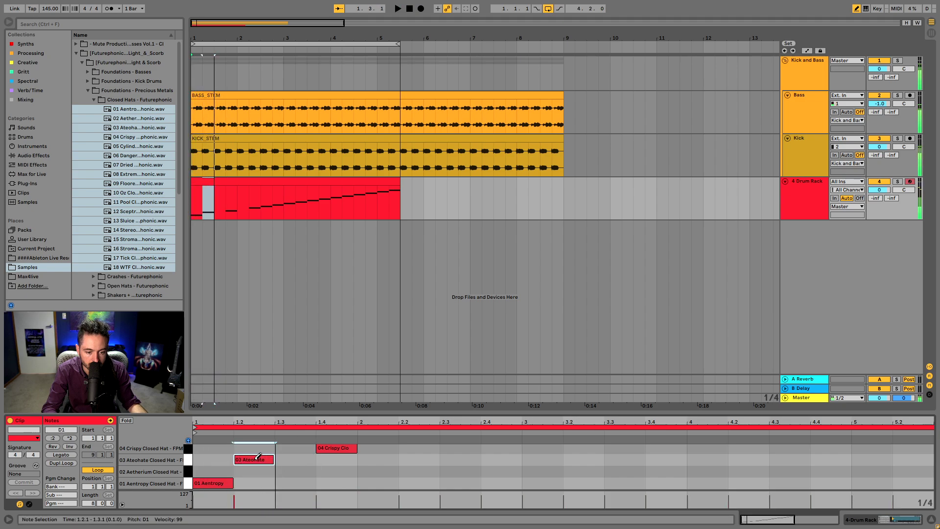
{"action": "left_click", "coordinate": [256, 459]}
{"action": "left_click", "coordinate": [261, 458]}
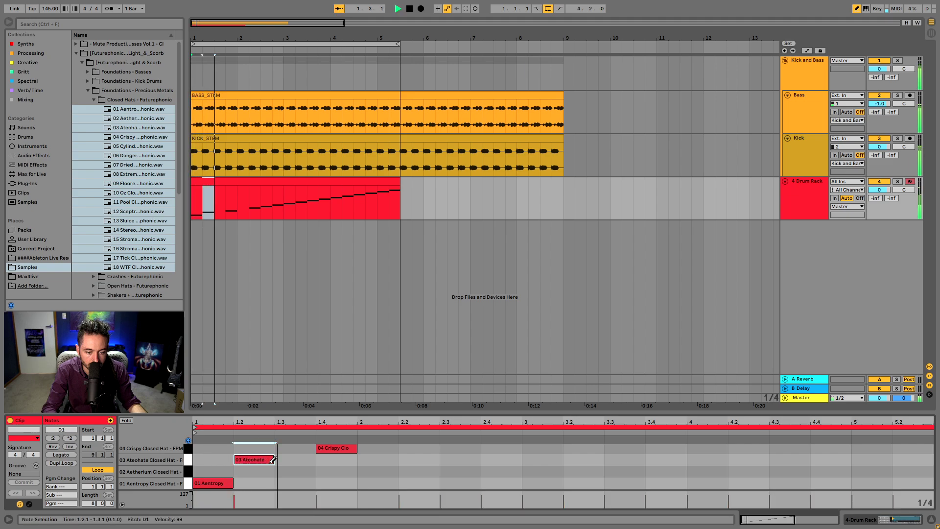
{"action": "scroll", "coordinate": [310, 460], "scroll_direction": "up", "scroll_amount": 2}
{"action": "scroll", "coordinate": [313, 461], "scroll_direction": "down", "scroll_amount": 2}
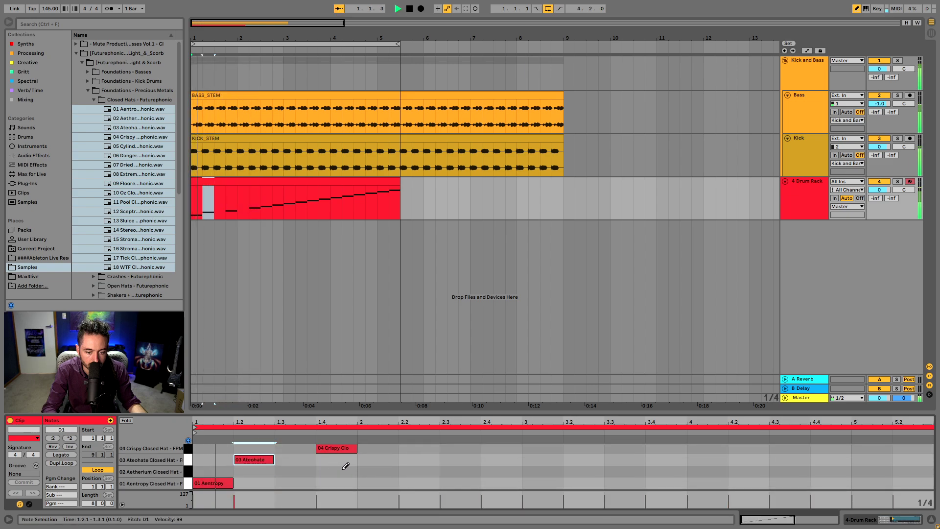
Step: Stop playback and delete the notes for closed hats 06 to 10
{"action": "scroll", "coordinate": [345, 466], "scroll_direction": "up", "scroll_amount": 3}
{"action": "left_click", "coordinate": [416, 464]}
{"action": "key", "text": "space"}
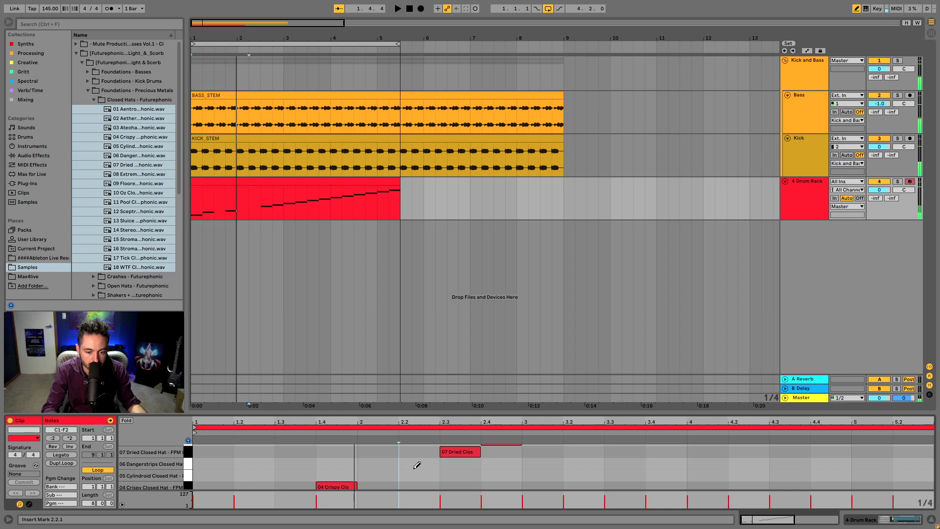
{"action": "scroll", "coordinate": [440, 456], "scroll_direction": "up", "scroll_amount": 2}
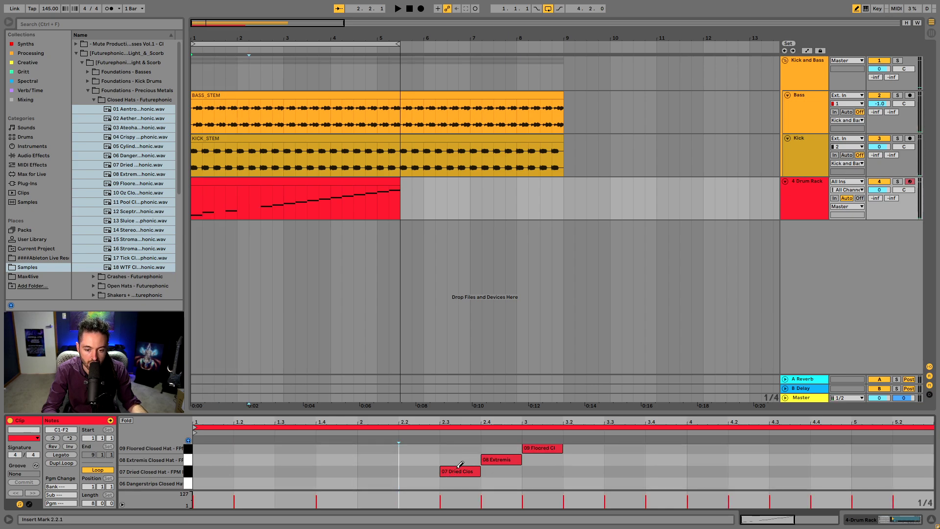
{"action": "left_click", "coordinate": [458, 468]}
{"action": "left_click", "coordinate": [498, 463]}
{"action": "left_click", "coordinate": [538, 446]}
{"action": "scroll", "coordinate": [578, 452], "scroll_direction": "up", "scroll_amount": 3}
{"action": "left_click", "coordinate": [602, 463]}
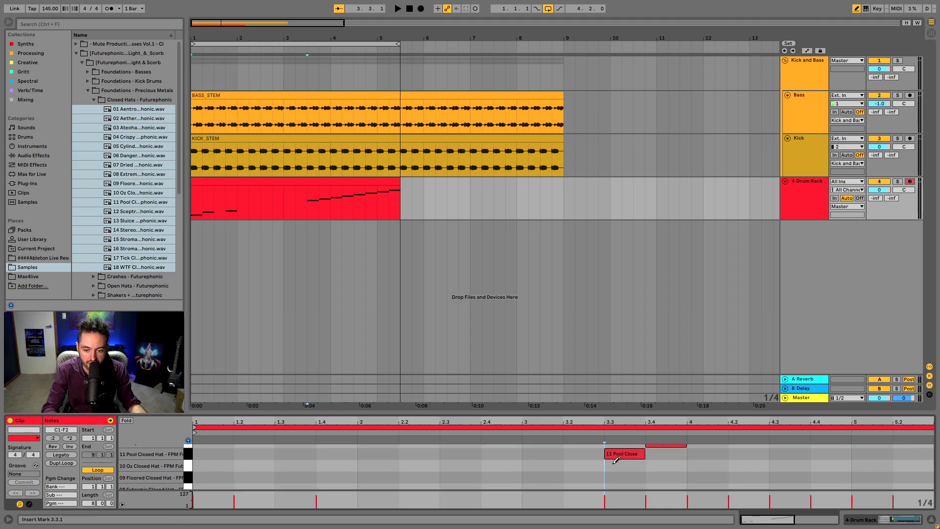
Step: Delete the notes for closed hats 11 to 18 from the Drum Rack clip
{"action": "scroll", "coordinate": [657, 444], "scroll_direction": "up", "scroll_amount": 1}
{"action": "left_click", "coordinate": [658, 457]}
{"action": "scroll", "coordinate": [699, 466], "scroll_direction": "up", "scroll_amount": 4}
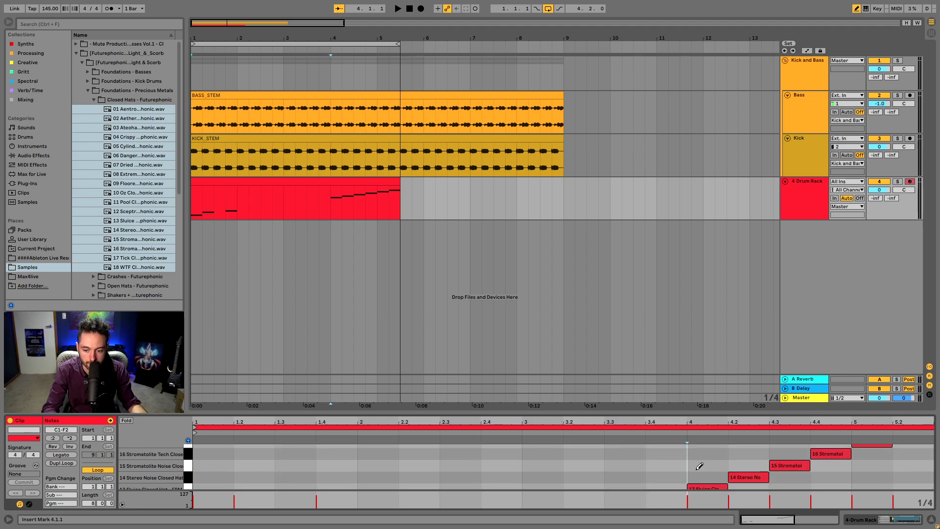
{"action": "left_click", "coordinate": [719, 485]}
{"action": "left_click", "coordinate": [759, 477]}
{"action": "scroll", "coordinate": [811, 464], "scroll_direction": "up", "scroll_amount": 2}
{"action": "left_click", "coordinate": [824, 473]}
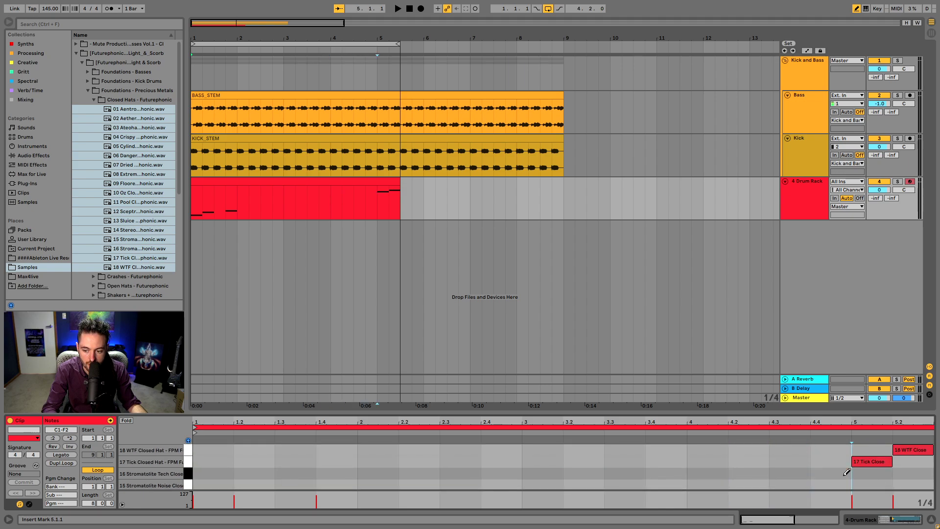
{"action": "left_click", "coordinate": [906, 458]}
Step: Trim the Drum Rack clip to end at 2.1.1 and fold its note editor to the used rows
{"action": "left_click_drag", "start_coordinate": [395, 178], "coordinate": [237, 177]}
{"action": "left_click", "coordinate": [125, 420]}
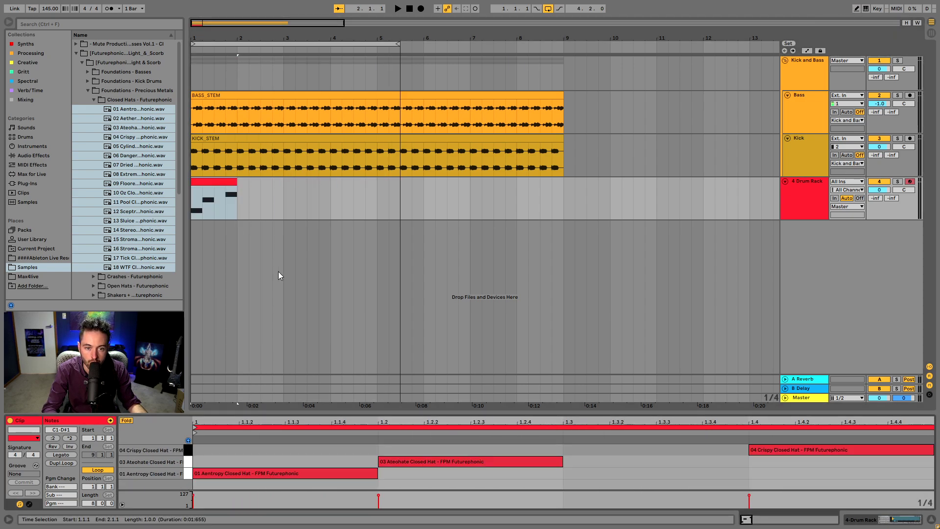
{"action": "left_click", "coordinate": [244, 214]}
{"action": "left_click", "coordinate": [230, 182]}
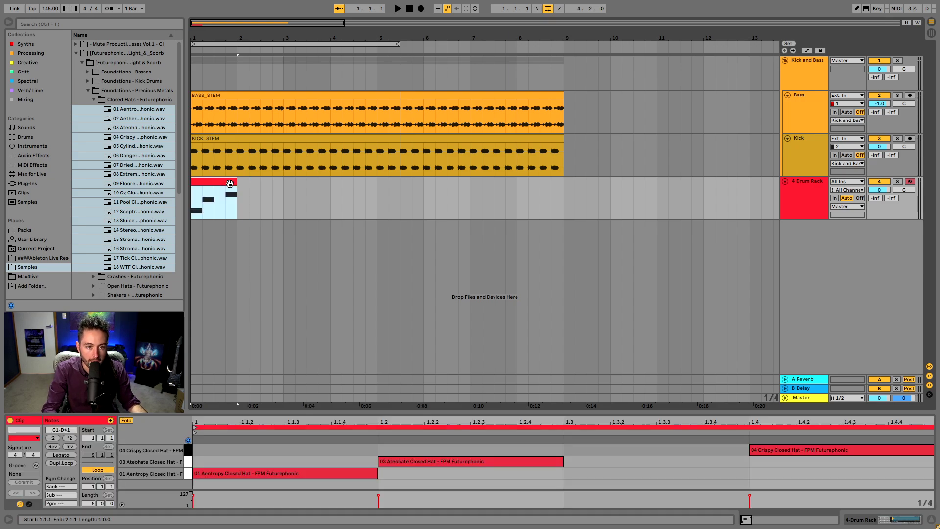
Step: Preview the 01 Aentropy, 03 Ateohate and 04 Crispy closed hats individually without the kick and bass to compare them
{"action": "left_click", "coordinate": [191, 477]}
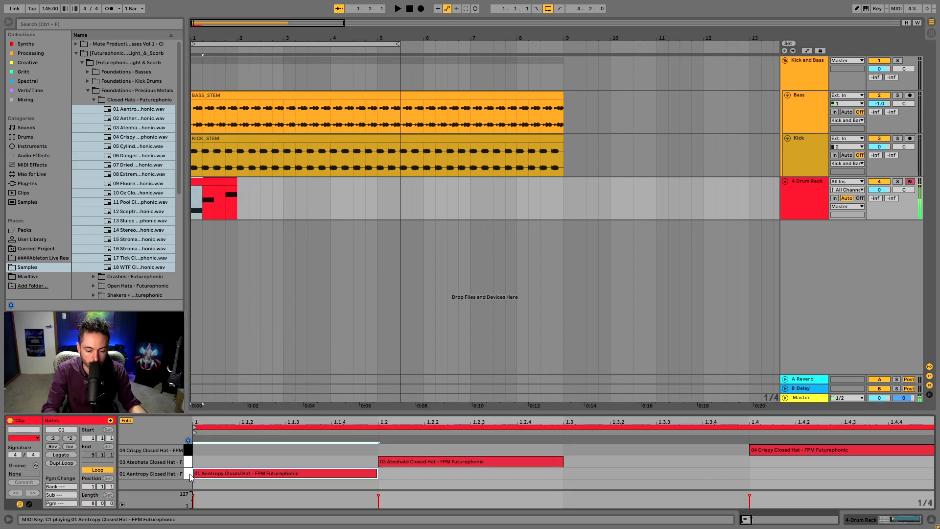
{"action": "left_click", "coordinate": [190, 467]}
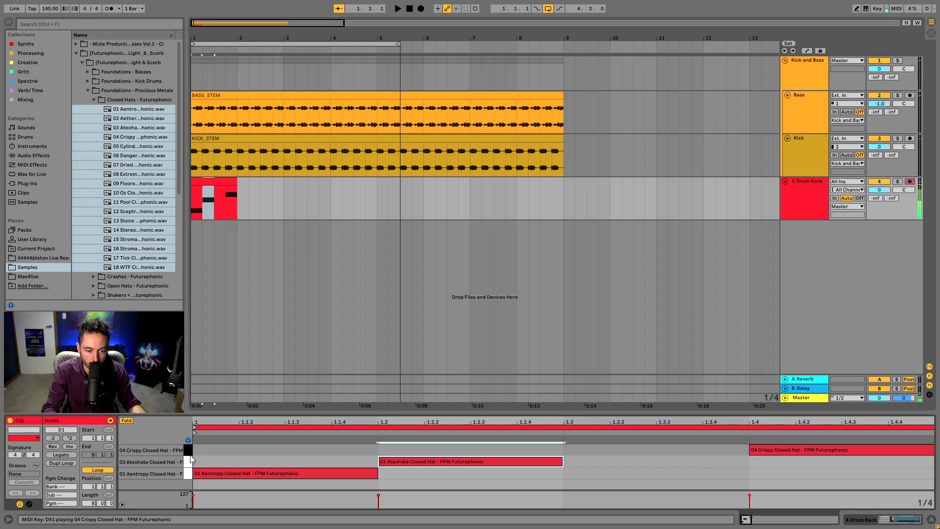
{"action": "left_click", "coordinate": [191, 454]}
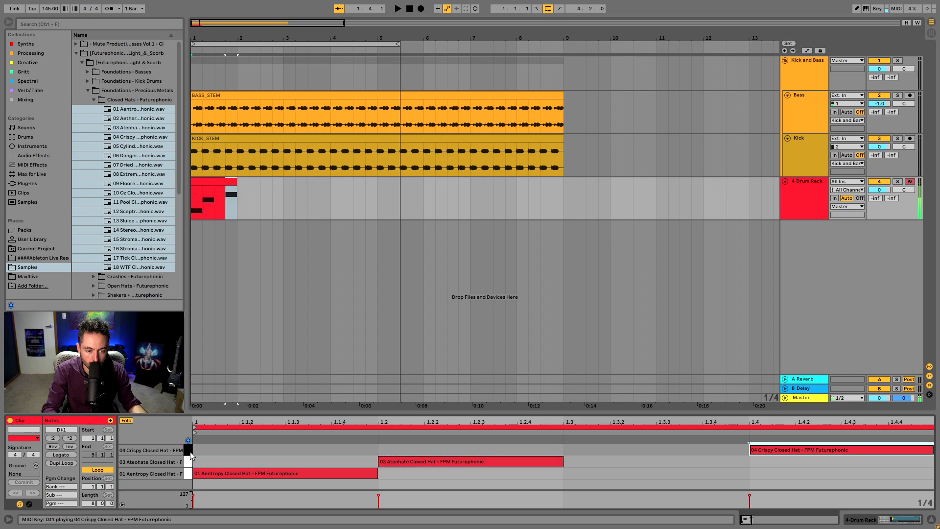
{"action": "left_click", "coordinate": [185, 477]}
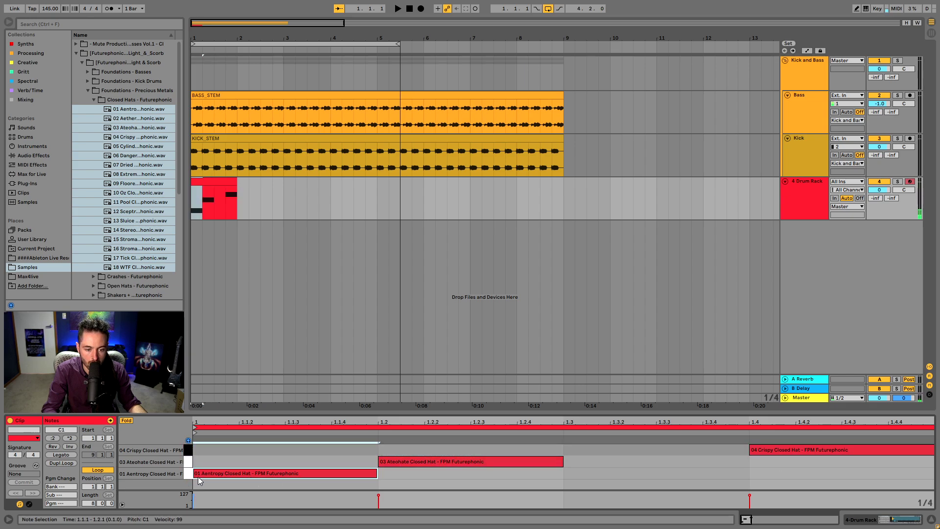
{"action": "left_click", "coordinate": [188, 467]}
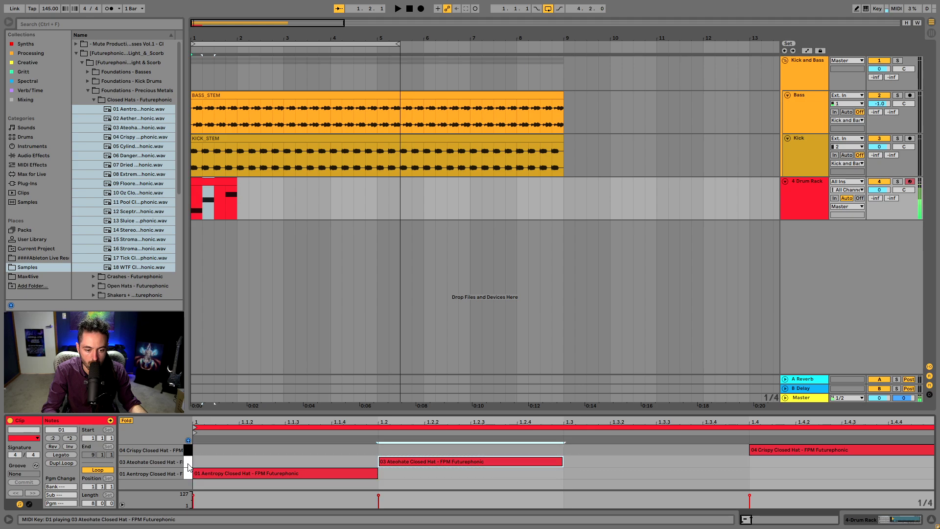
{"action": "left_click", "coordinate": [188, 456]}
{"action": "left_click", "coordinate": [187, 457]}
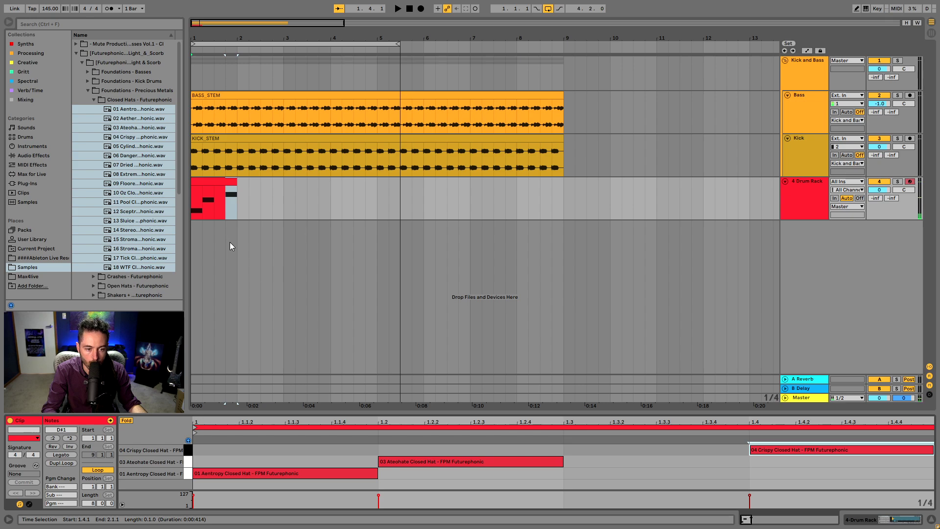
Step: Try repeating the 04 Crispy quarter note from 1.4.1 to 3.1.1 and audition it with the kick and bass
{"action": "left_click", "coordinate": [221, 200]}
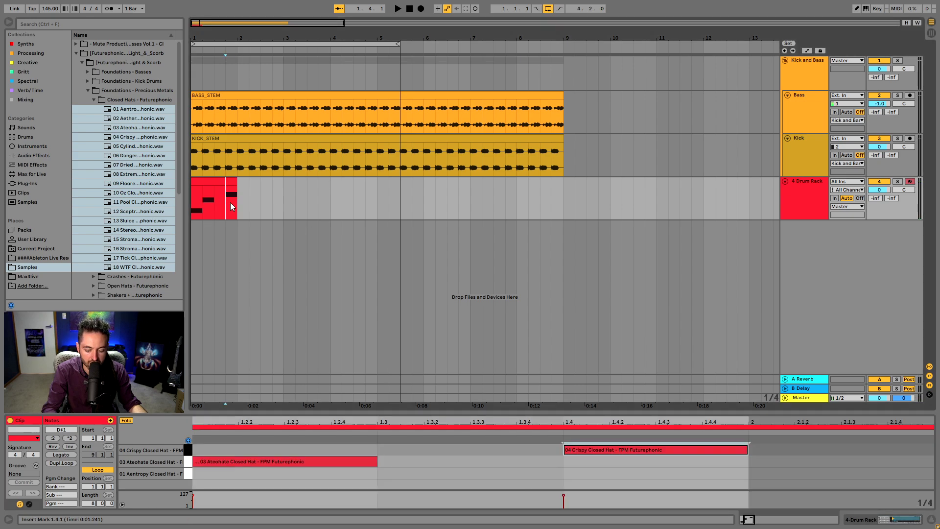
{"action": "key", "text": "space"}
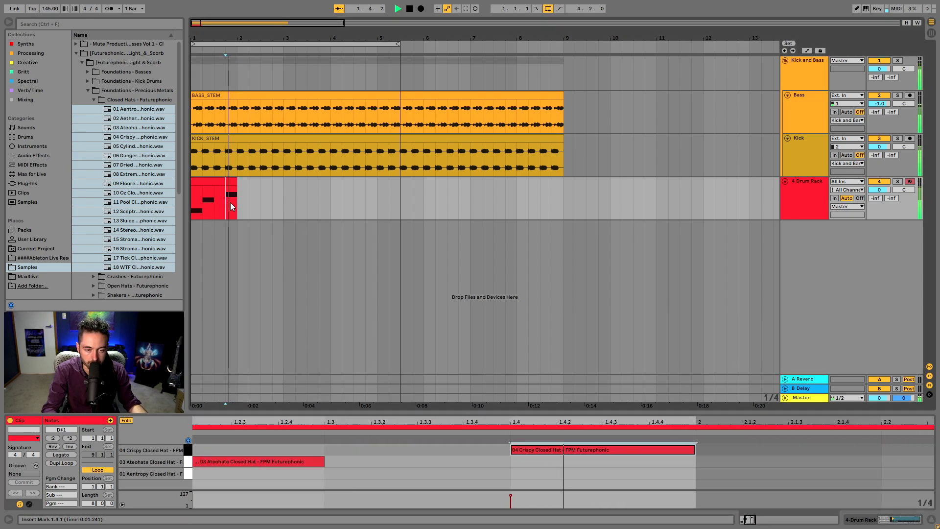
{"action": "key", "text": "space"}
{"action": "left_click", "coordinate": [228, 203]}
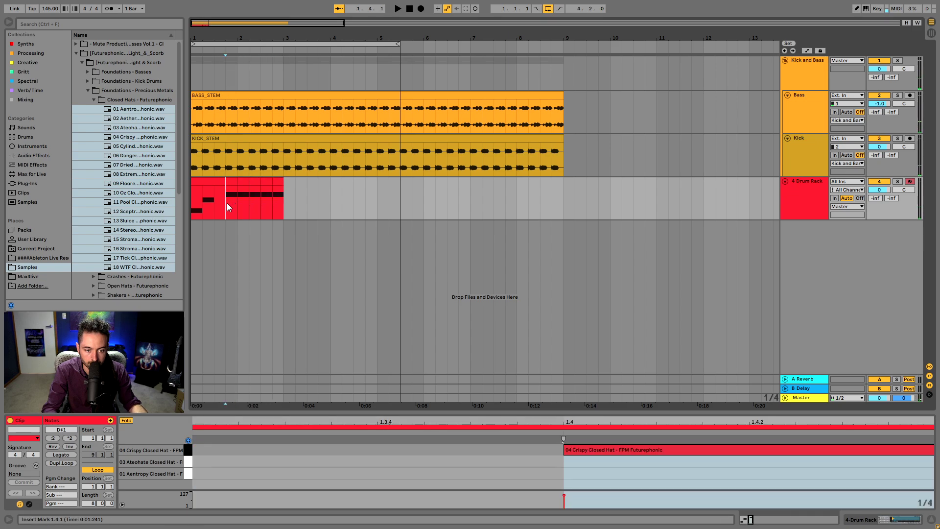
{"action": "key", "text": "space"}
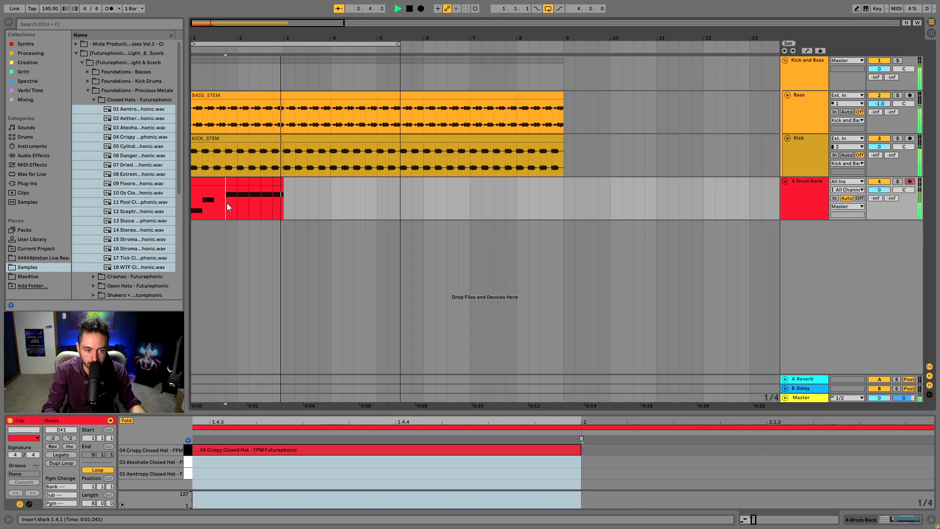
{"action": "key", "text": "space"}
Step: Copy the 03 Ateohate quarter note into four back-to-back repeats from 2.3.1 to 3.3.1, and audition them with the kick and bass
{"action": "left_click_drag", "start_coordinate": [207, 201], "coordinate": [214, 201]}
{"action": "key", "text": "ctrl+c"}
{"action": "left_click", "coordinate": [260, 198]}
{"action": "key", "text": "ctrl+v"}
{"action": "left_click", "coordinate": [260, 204]}
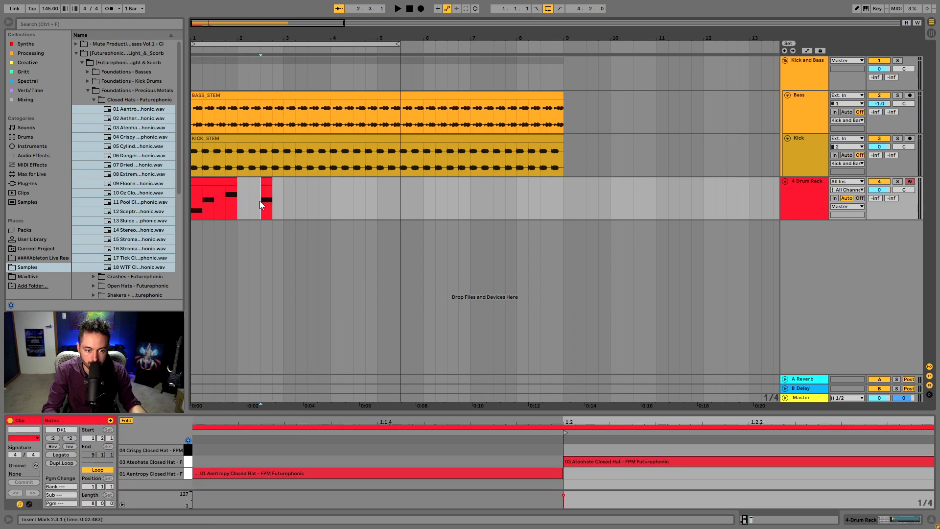
{"action": "key", "text": "ctrl+v"}
{"action": "key", "text": "ctrl+v"}
{"action": "key", "text": "ctrl+v"}
{"action": "key", "text": "space"}
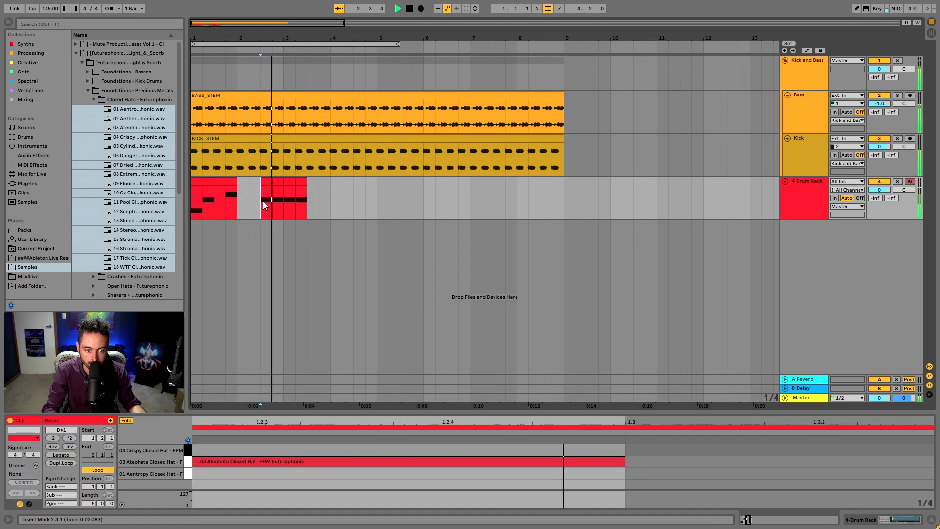
{"action": "key", "text": "space"}
Step: Copy the 01 Aentropy quarter note into five back-to-back repeats from 4.1.1 to 5.2.1, and audition them with the kick and bass
{"action": "left_click_drag", "start_coordinate": [201, 212], "coordinate": [190, 211]}
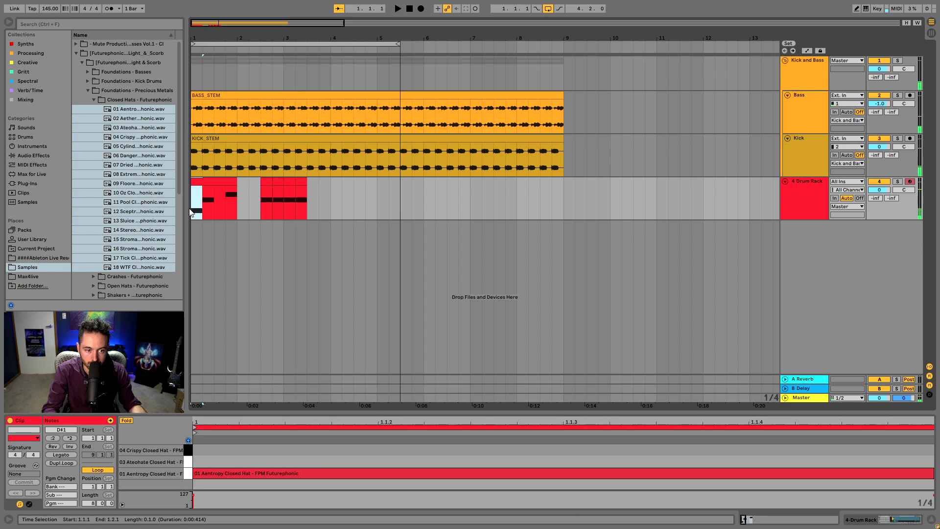
{"action": "key", "text": "ctrl+c"}
{"action": "left_click", "coordinate": [312, 200]}
{"action": "key", "text": "ctrl+v"}
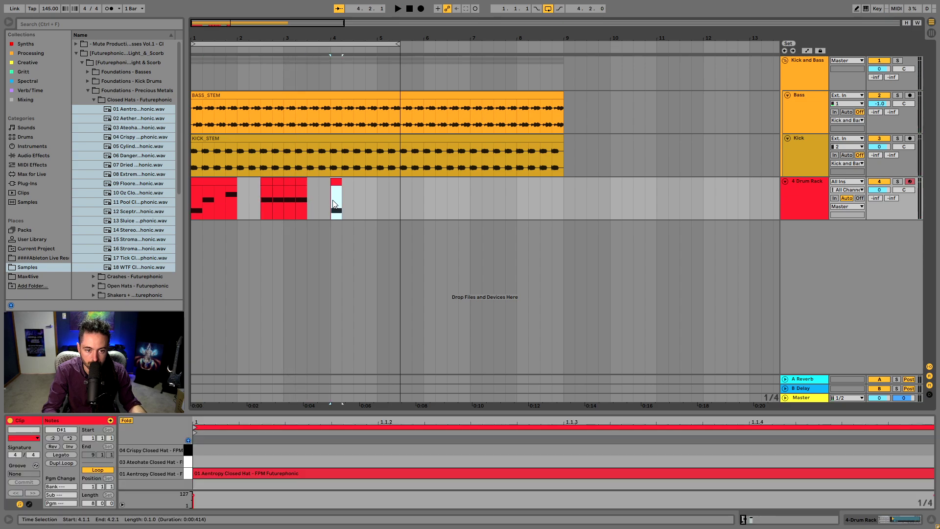
{"action": "key", "text": "ctrl+d"}
{"action": "key", "text": "ctrl+d"}
{"action": "left_click", "coordinate": [334, 191]}
{"action": "key", "text": "space"}
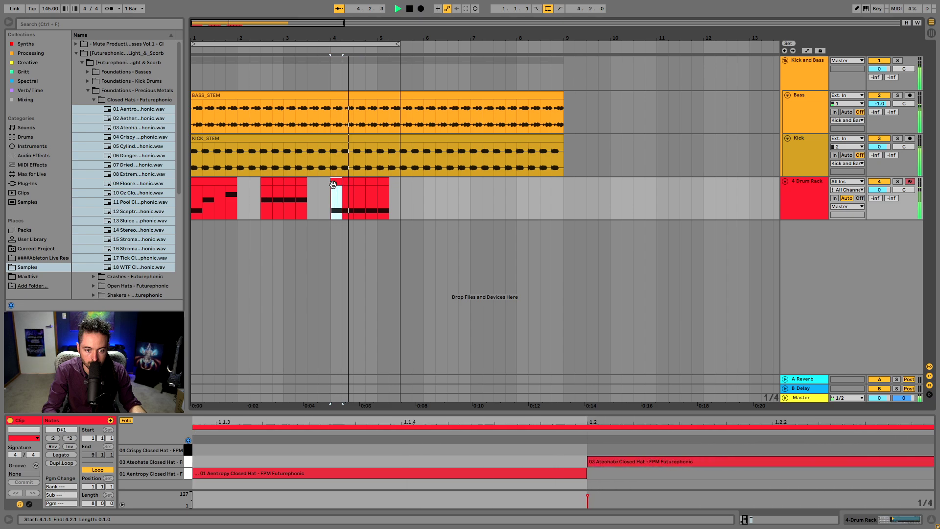
{"action": "key", "text": "space"}
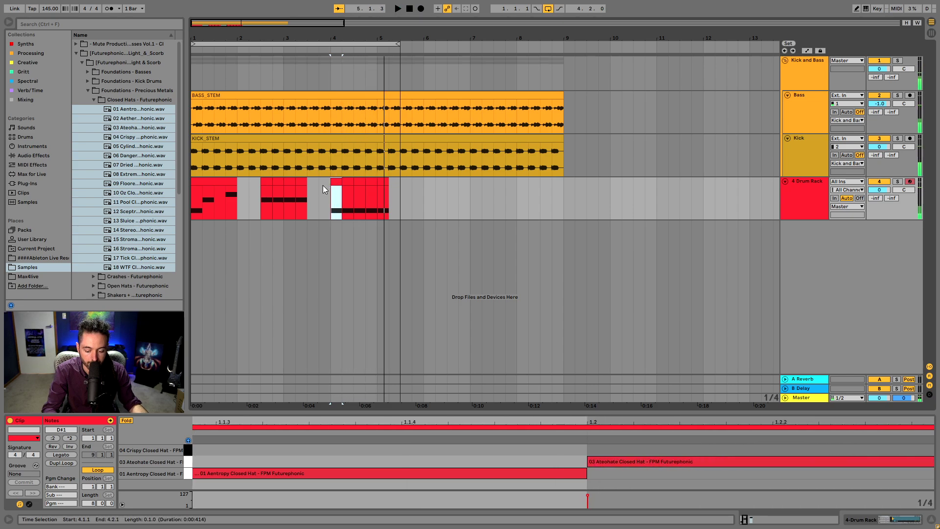
Step: Move the three-hat clip and the 03 Ateohate repeats together so that they start at 7.3.1
{"action": "left_click", "coordinate": [302, 186]}
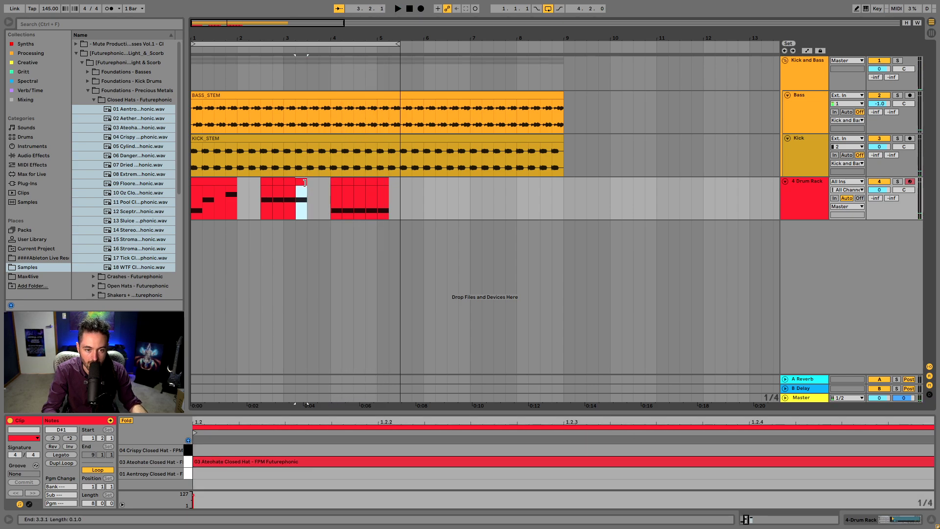
{"action": "left_click", "coordinate": [210, 181], "text": "shift"}
{"action": "left_click_drag", "start_coordinate": [207, 181], "coordinate": [510, 185]}
Step: Move the first four 01 Aentropy repeats to the start of the arrangement at 1.1.1
{"action": "left_click", "coordinate": [383, 185]}
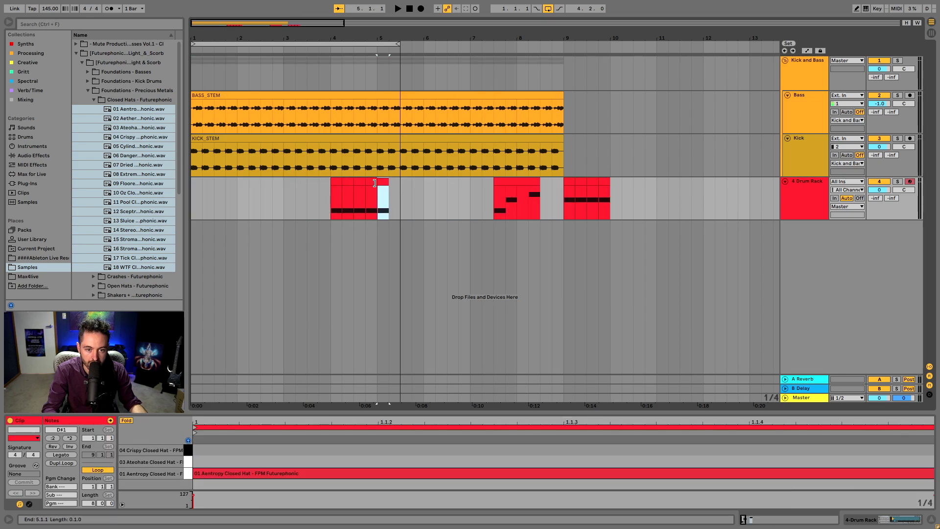
{"action": "left_click", "coordinate": [371, 183]}
{"action": "left_click", "coordinate": [337, 183], "text": "shift"}
{"action": "left_click_drag", "start_coordinate": [337, 183], "coordinate": [207, 193]}
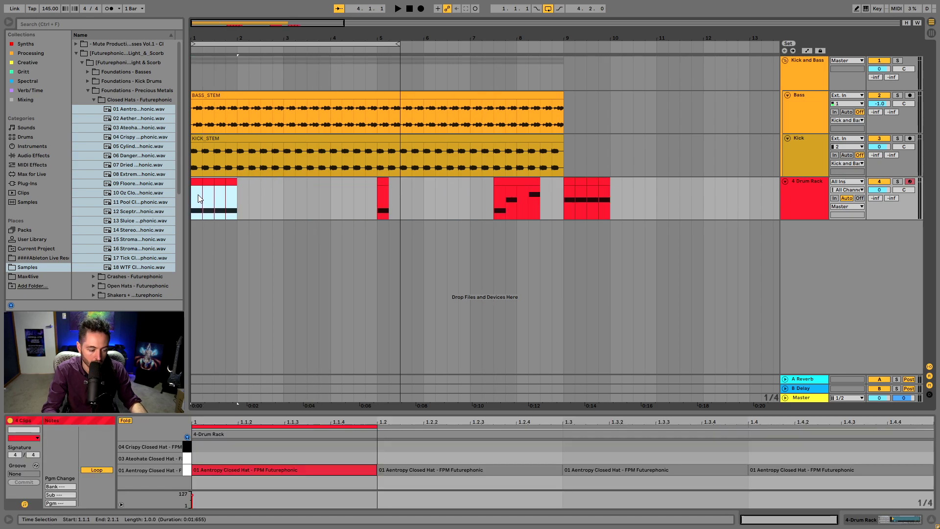
Step: Consolidate the four 01 Aentropy repeats into a one-bar clip, duplicate it through bar 4, and consolidate the copies into a four-bar clip
{"action": "key", "text": "ctrl+j"}
{"action": "key", "text": "ctrl+d"}
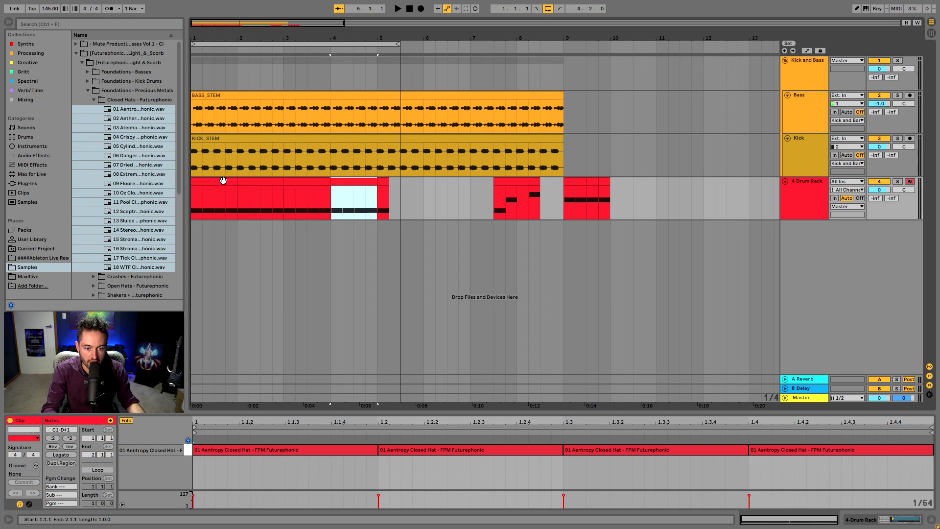
{"action": "left_click", "coordinate": [227, 182], "text": "shift"}
{"action": "key", "text": "ctrl+j"}
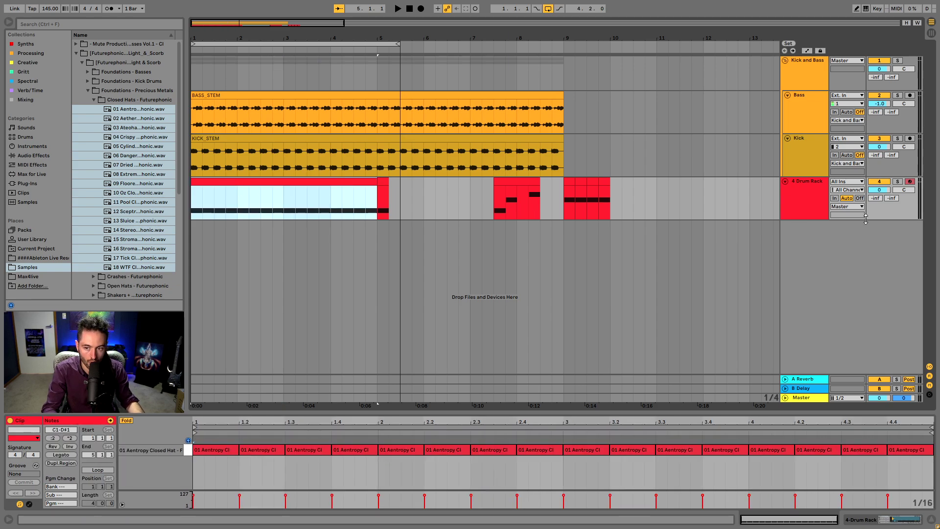
Step: Rename the Drum Rack track to "On Hat" and remove the leftover quarter-note clip at 5.1.1
{"action": "left_click", "coordinate": [800, 206]}
{"action": "type", "text": "On Ha"}
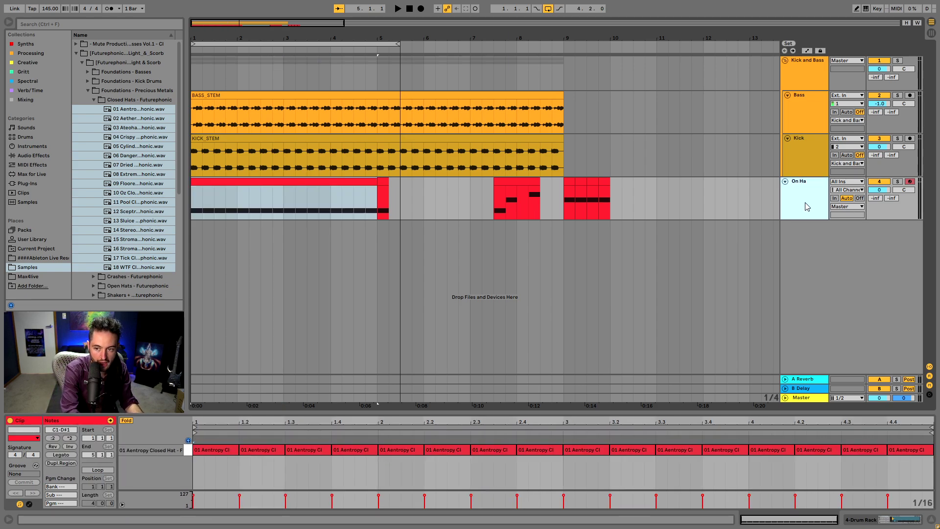
{"action": "type", "text": "t"}
{"action": "key", "text": "Return"}
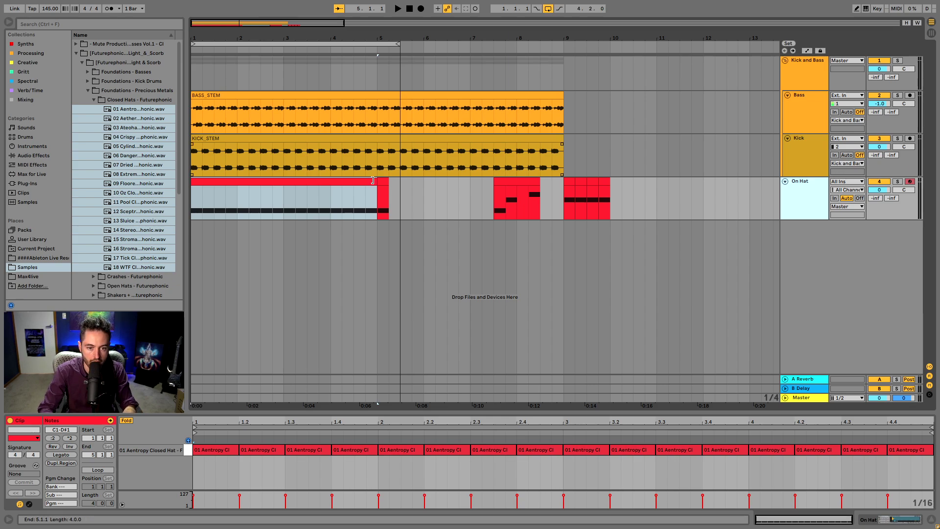
{"action": "left_click", "coordinate": [384, 203]}
Step: Extract the 03 Ateohate pad from the drum rack onto its own track, name it "Off Hat", and unfold it
{"action": "left_click", "coordinate": [569, 203]}
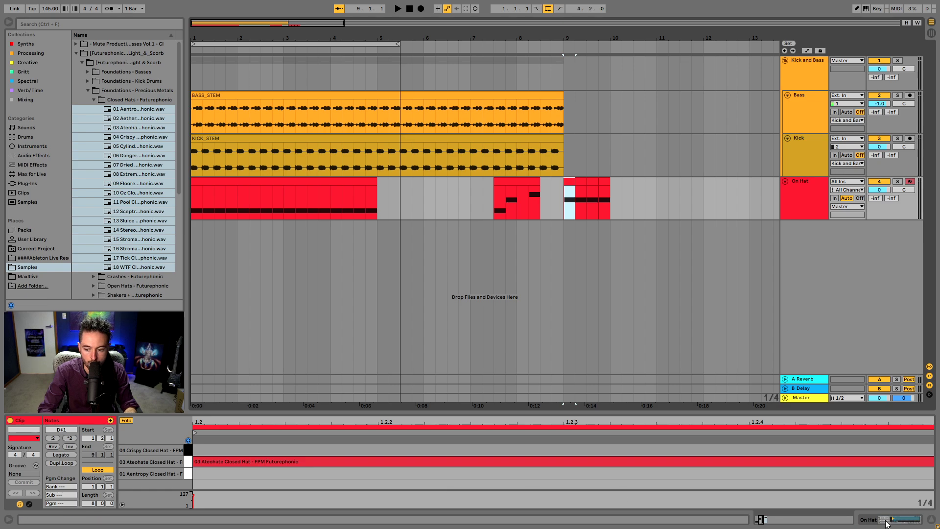
{"action": "key", "text": "shift+Tab"}
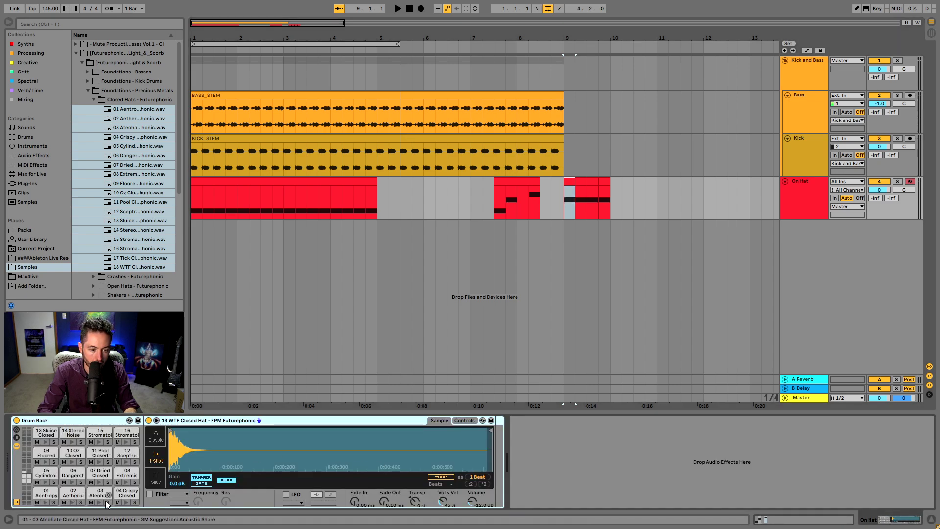
{"action": "left_click_drag", "start_coordinate": [105, 500], "coordinate": [757, 264]}
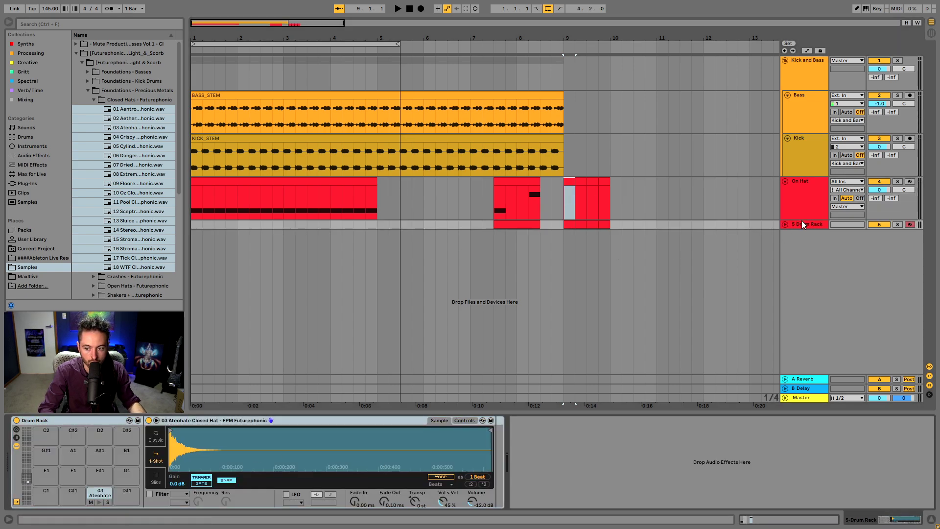
{"action": "key", "text": "ctrl+r"}
{"action": "type", "text": "Off"}
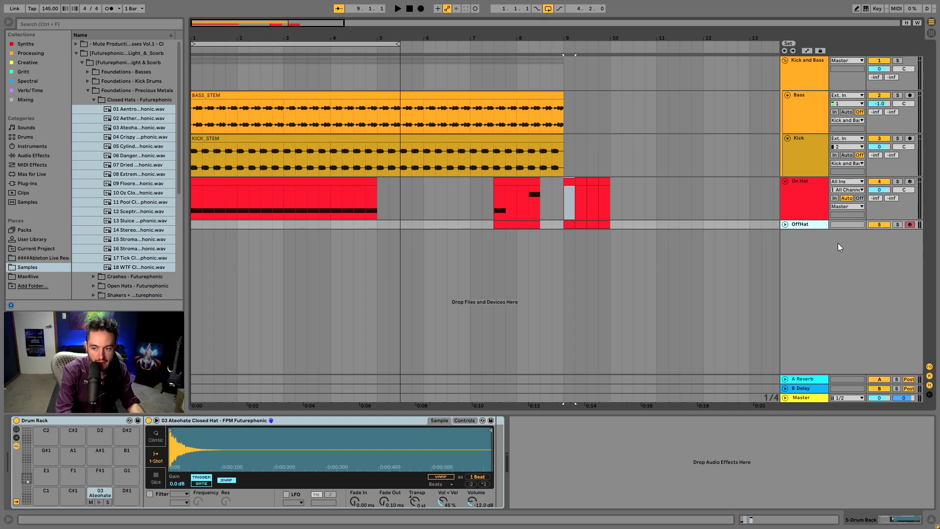
{"action": "type", "text": " Hat"}
{"action": "key", "text": "Return"}
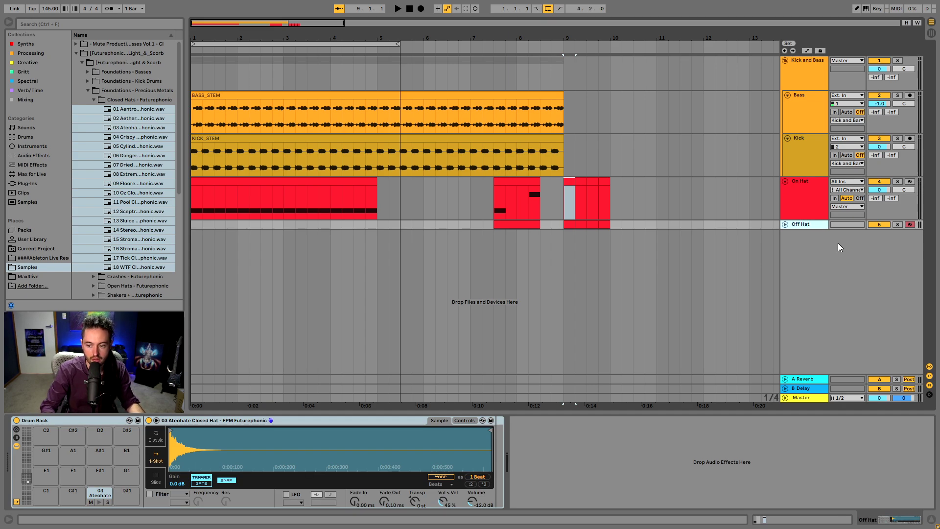
{"action": "left_click", "coordinate": [785, 225]}
Step: Move the 04 Crispy pad from the On Hat drum rack into the Off Hat track's drum rack on C#1
{"action": "left_click", "coordinate": [527, 187]}
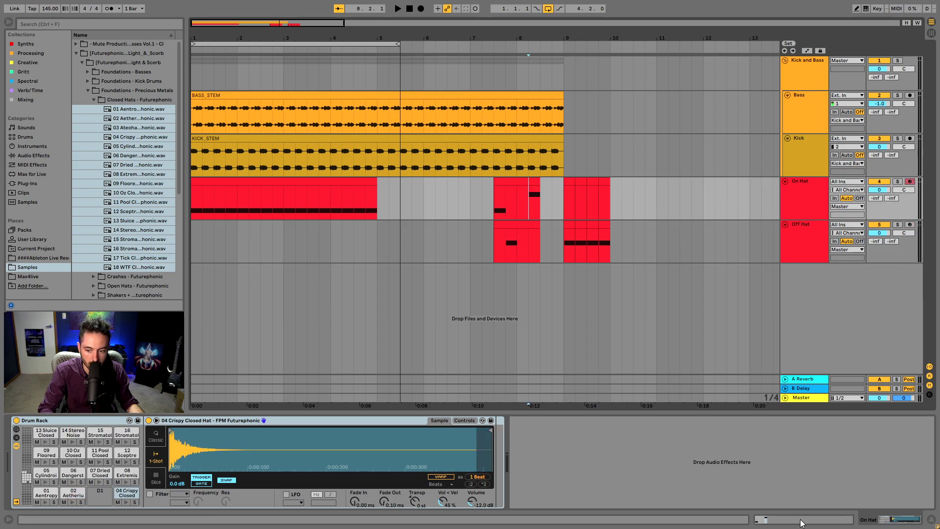
{"action": "key", "text": "shift+Tab"}
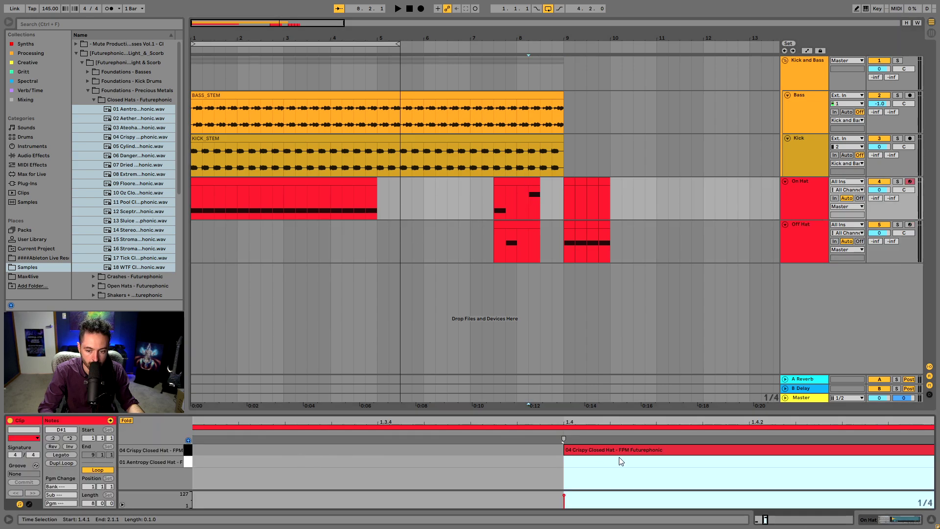
{"action": "left_click", "coordinate": [876, 519]}
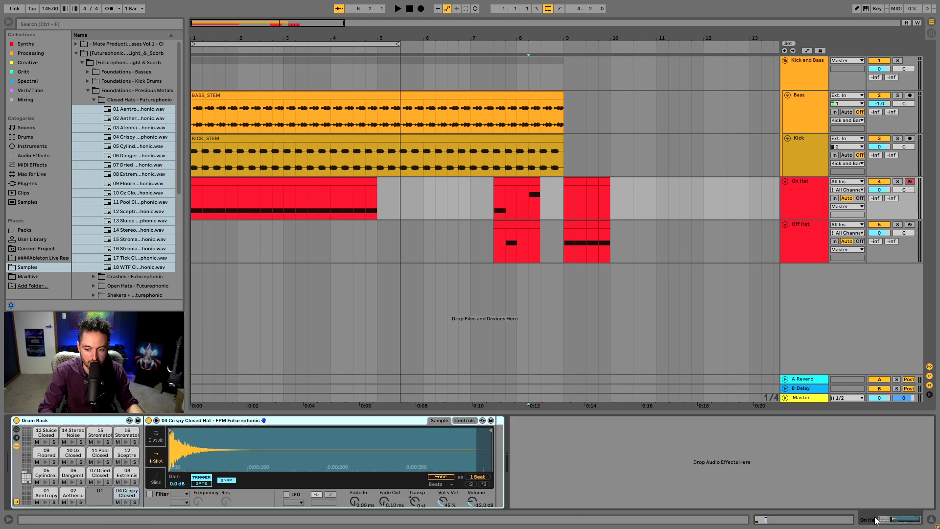
{"action": "left_click", "coordinate": [506, 227]}
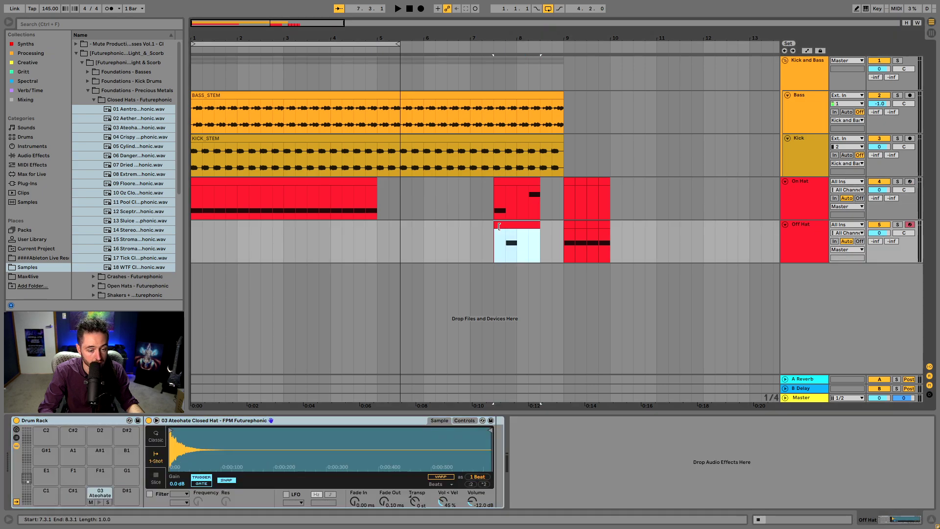
{"action": "left_click", "coordinate": [522, 192]}
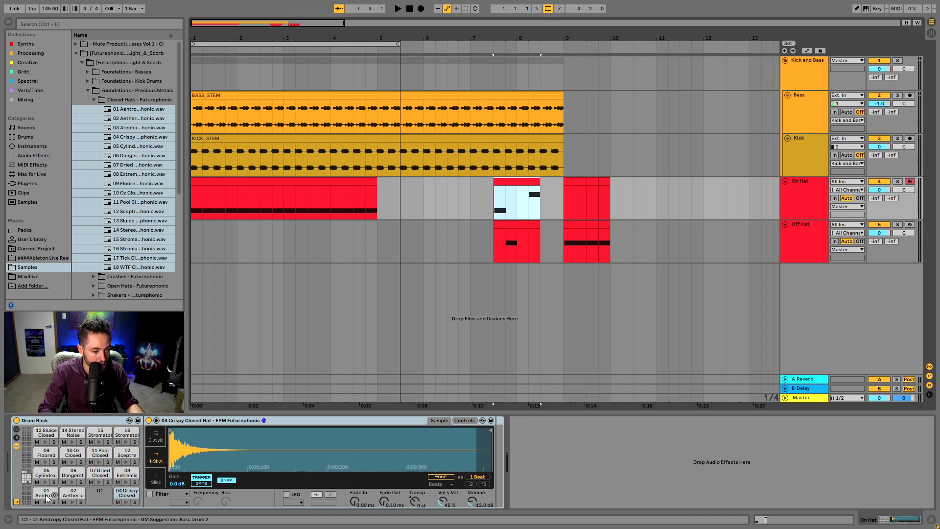
{"action": "left_click_drag", "start_coordinate": [112, 502], "coordinate": [145, 471]}
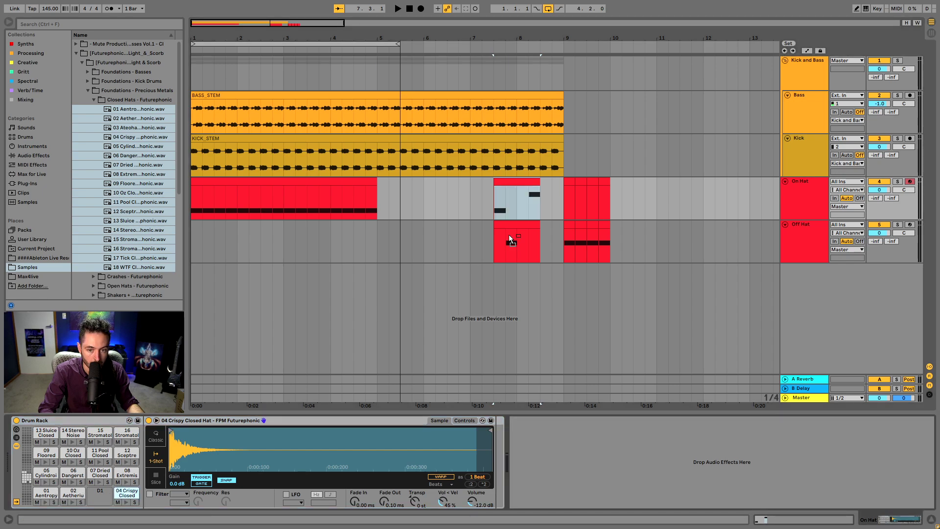
{"action": "left_click_drag", "start_coordinate": [509, 235], "coordinate": [509, 236]}
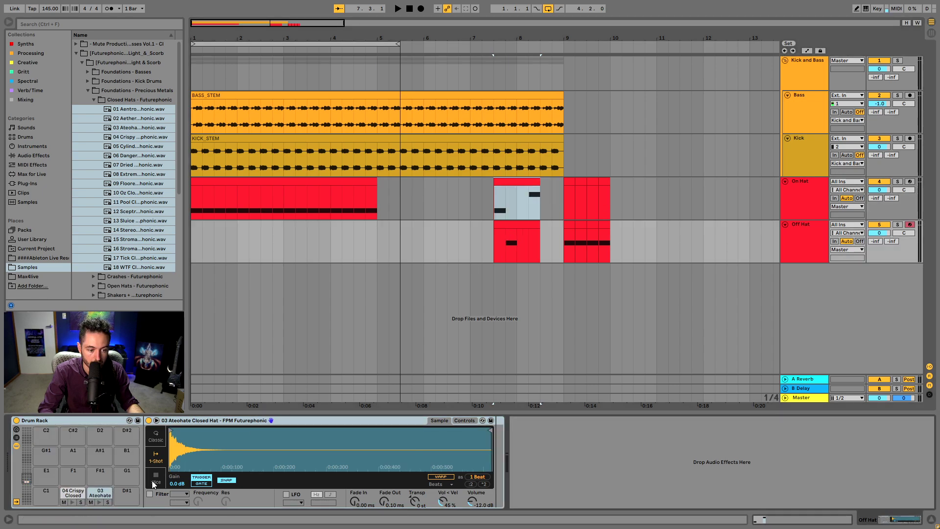
Step: Delete the remaining test clips after bar 5 on the On Hat track
{"action": "left_click", "coordinate": [504, 190]}
{"action": "left_click", "coordinate": [570, 181]}
{"action": "key", "text": "Delete"}
{"action": "left_click", "coordinate": [592, 181]}
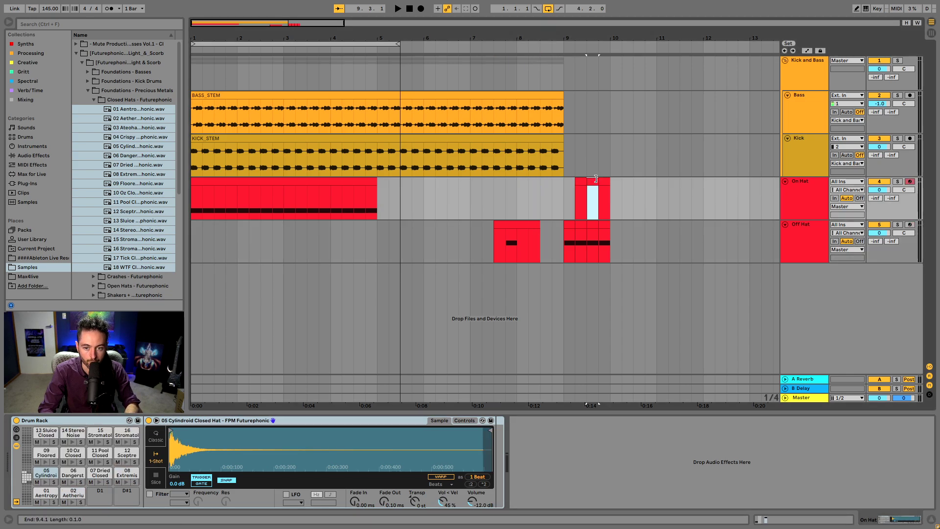
{"action": "key", "text": "Delete"}
{"action": "left_click", "coordinate": [604, 181]}
{"action": "key", "text": "Delete"}
{"action": "left_click", "coordinate": [581, 181]}
{"action": "key", "text": "Delete"}
Step: Move the one-bar Off Hat clip to 1.1.1 and, on a 1/16 grid, make its 03 Ateohate note a sixteenth at 1.1.2
{"action": "left_click_drag", "start_coordinate": [530, 233], "coordinate": [201, 252]}
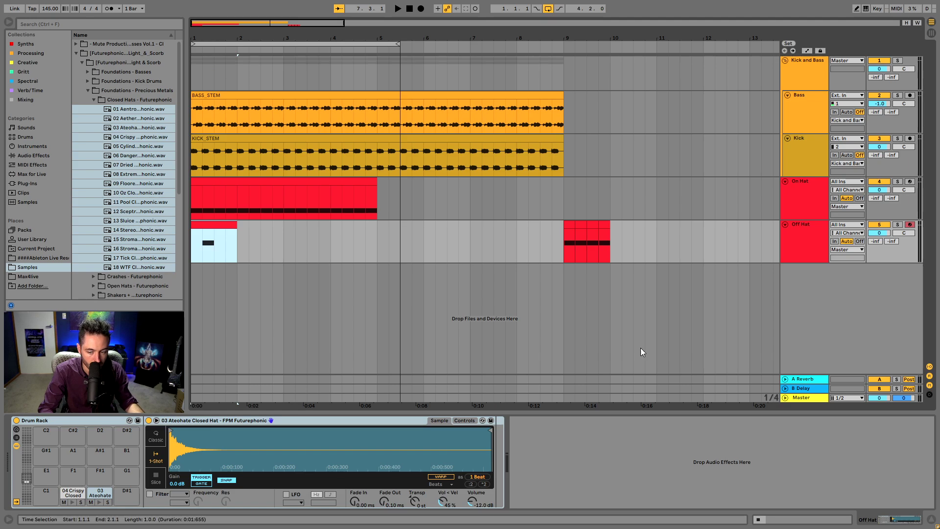
{"action": "left_click", "coordinate": [812, 519]}
{"action": "left_click", "coordinate": [744, 472]}
{"action": "right_click", "coordinate": [426, 475]}
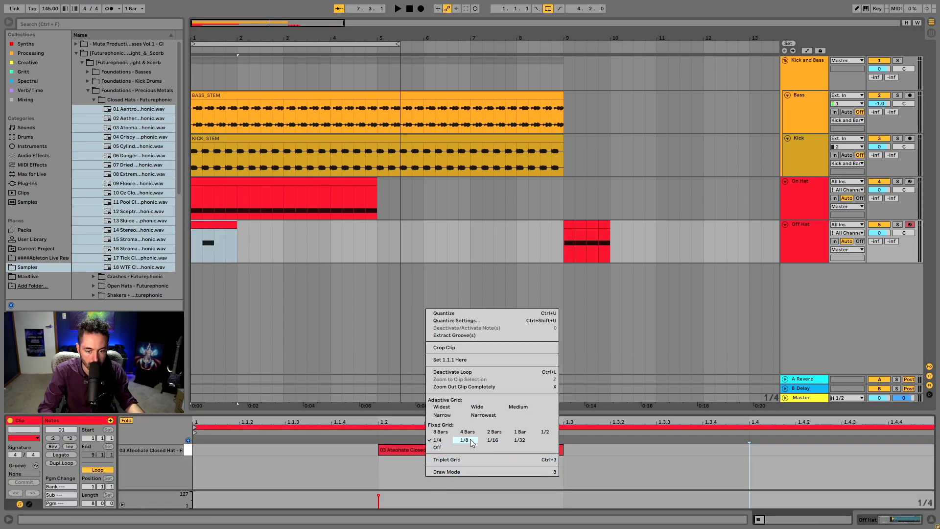
{"action": "left_click", "coordinate": [493, 440]}
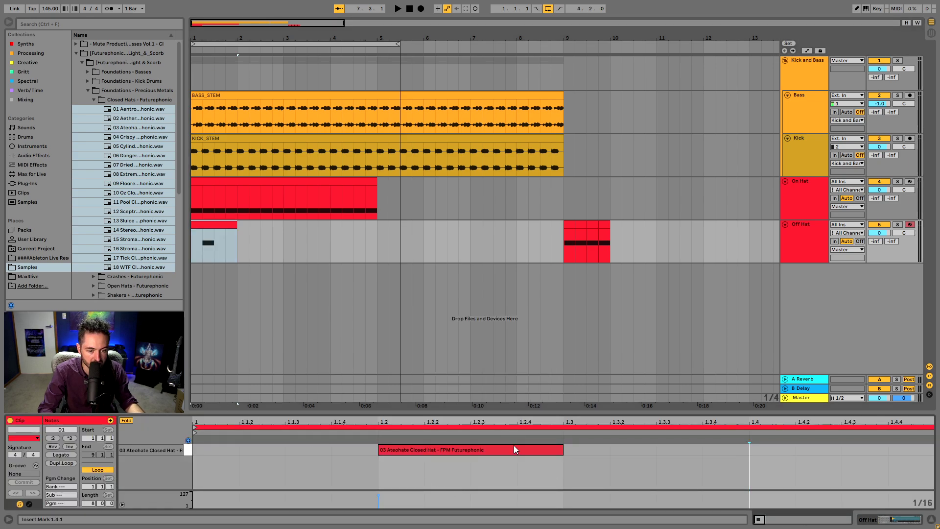
{"action": "left_click_drag", "start_coordinate": [522, 447], "coordinate": [296, 454]}
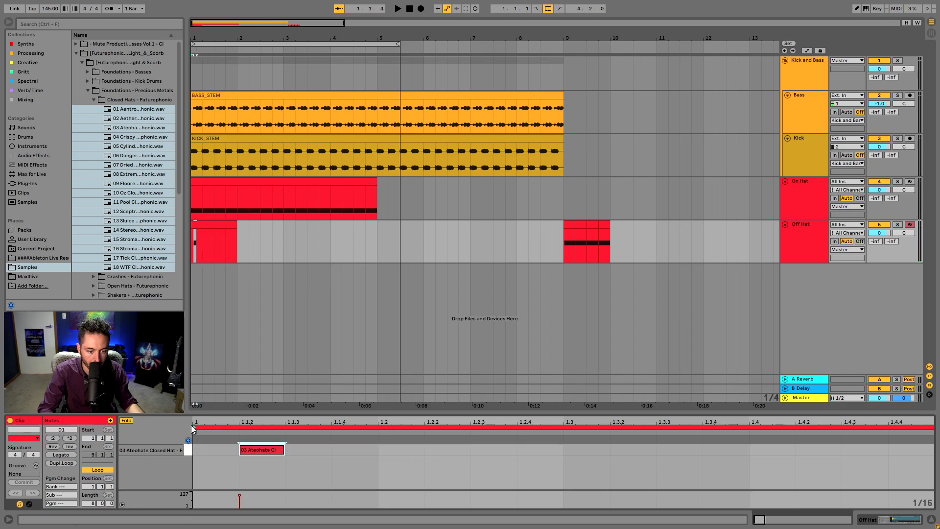
Step: Unfold the note rows and add sixteenth notes for 04 Crispy at 1.1.3 and 03 Ateohate at 1.1.4
{"action": "left_click", "coordinate": [127, 420]}
{"action": "double_click", "coordinate": [320, 461]}
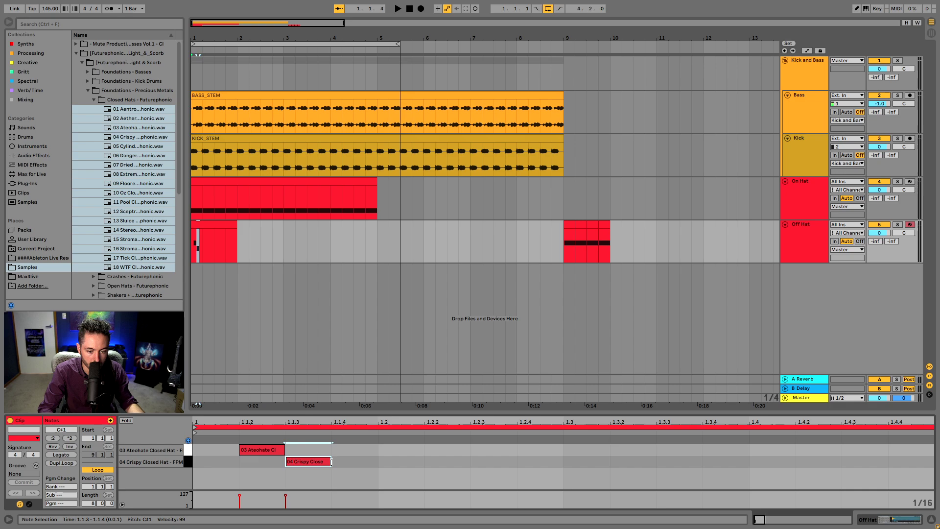
{"action": "double_click", "coordinate": [369, 449]}
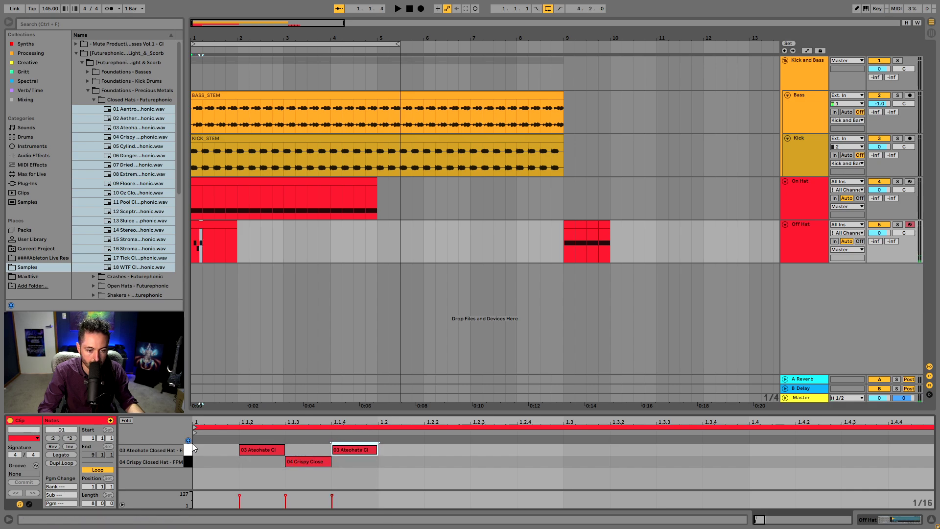
Step: Select the first beat of the Off Hat clip, solo the track, and play the pattern
{"action": "left_click", "coordinate": [192, 213]}
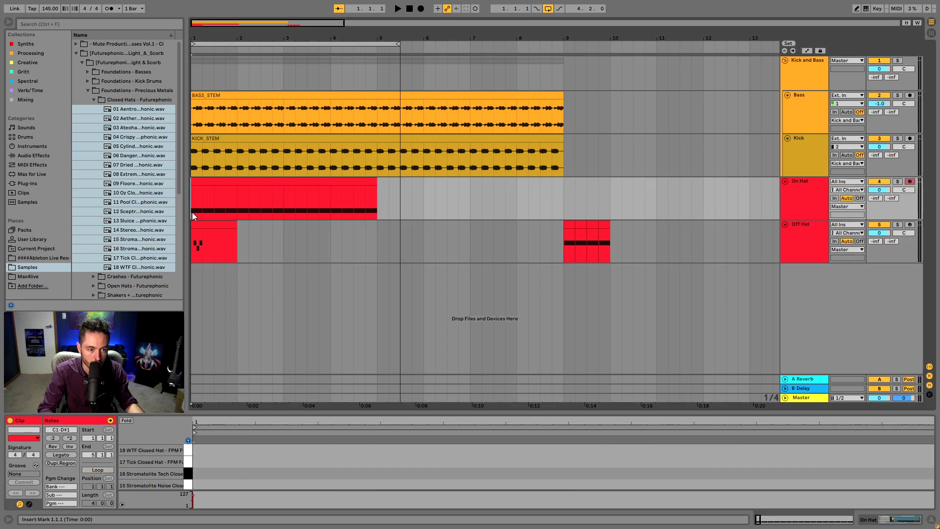
{"action": "left_click", "coordinate": [217, 222]}
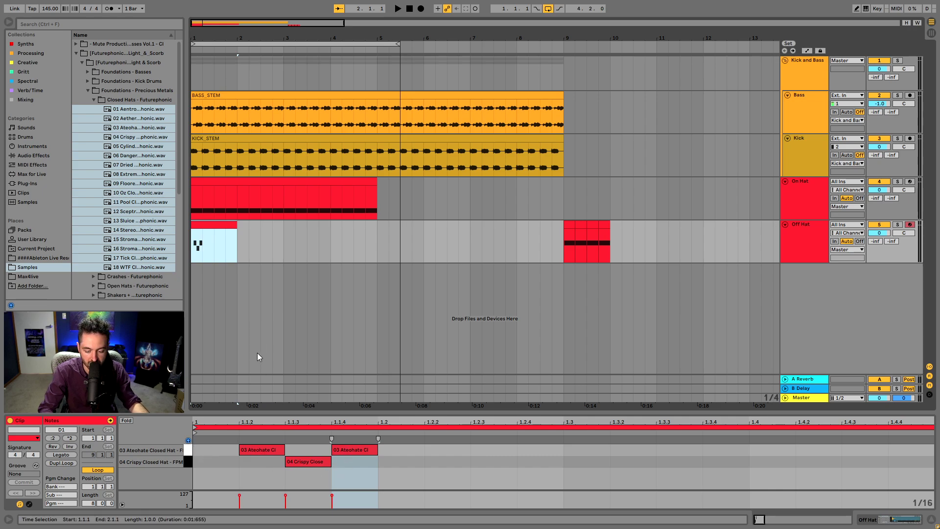
{"action": "left_click_drag", "start_coordinate": [193, 244], "coordinate": [201, 251]}
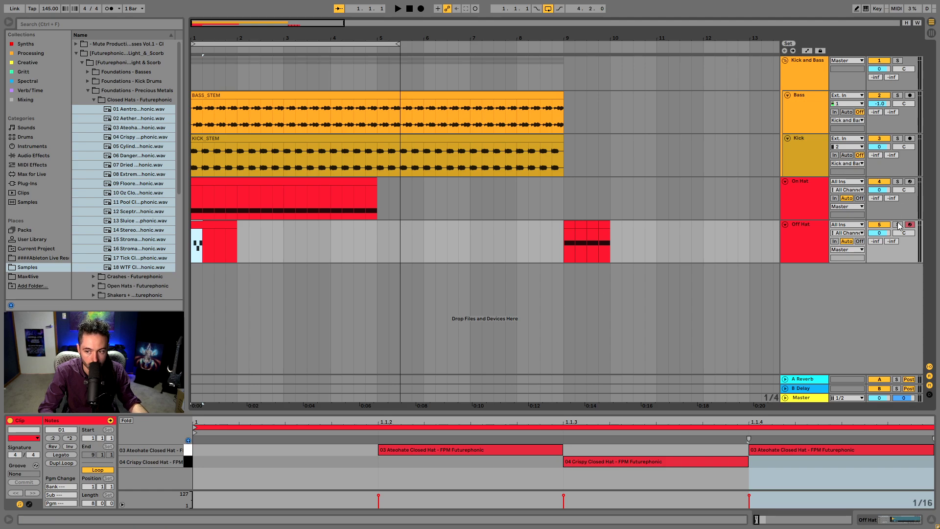
{"action": "key", "text": "s"}
{"action": "key", "text": "space"}
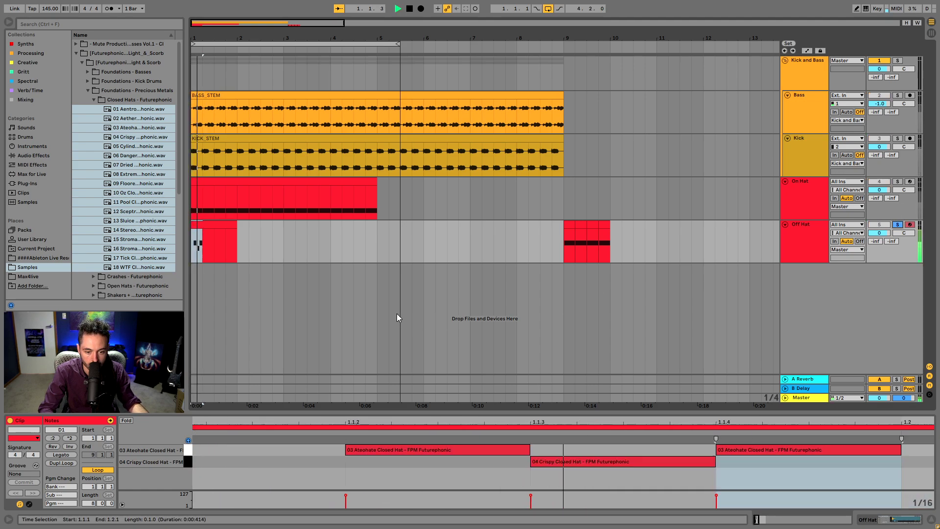
{"action": "key", "text": "space"}
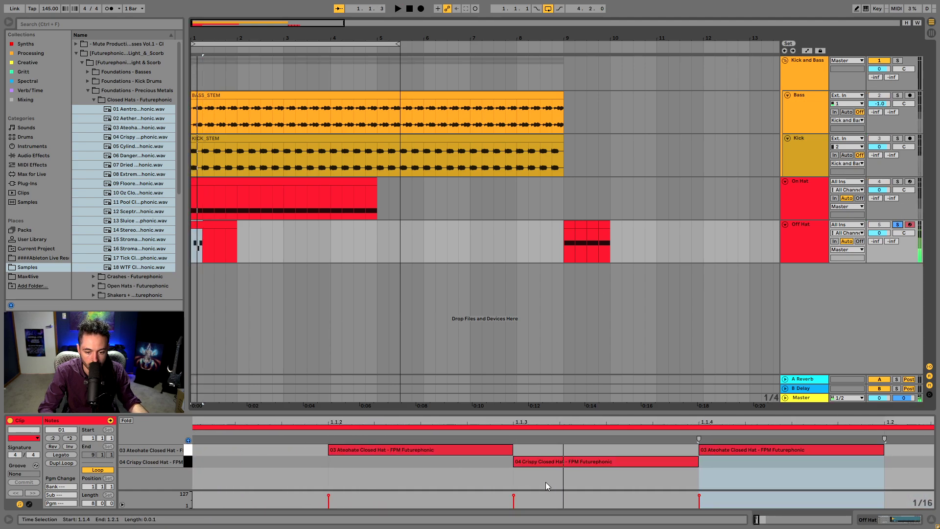
Step: Swap the hats so 04 Crispy plays on 1.1.2 and 1.1.4 and 03 Ateohate on 1.1.3, and audition the pattern
{"action": "left_click", "coordinate": [557, 460]}
{"action": "key", "text": "Up"}
{"action": "left_click", "coordinate": [464, 453]}
{"action": "key", "text": "Down"}
{"action": "left_click", "coordinate": [743, 452]}
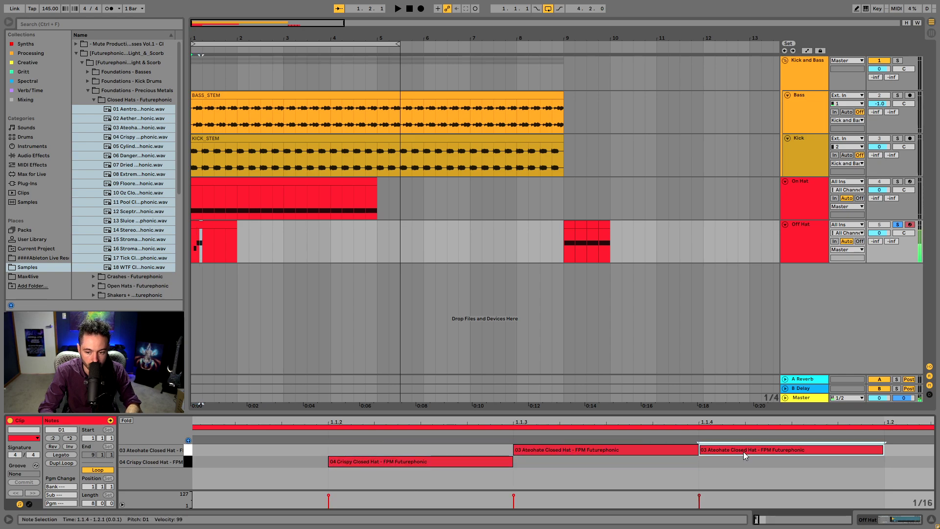
{"action": "key", "text": "Down"}
{"action": "left_click", "coordinate": [209, 223]}
{"action": "key", "text": "space"}
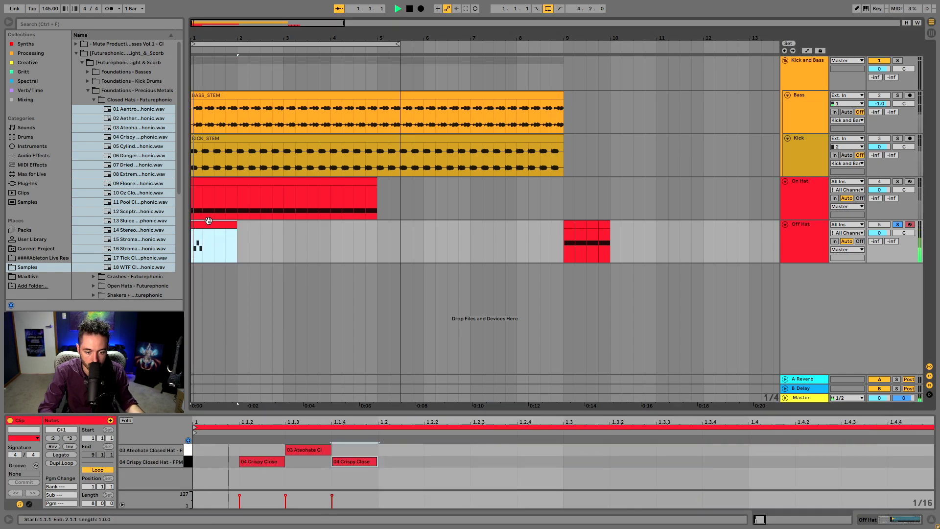
{"action": "key", "text": "space"}
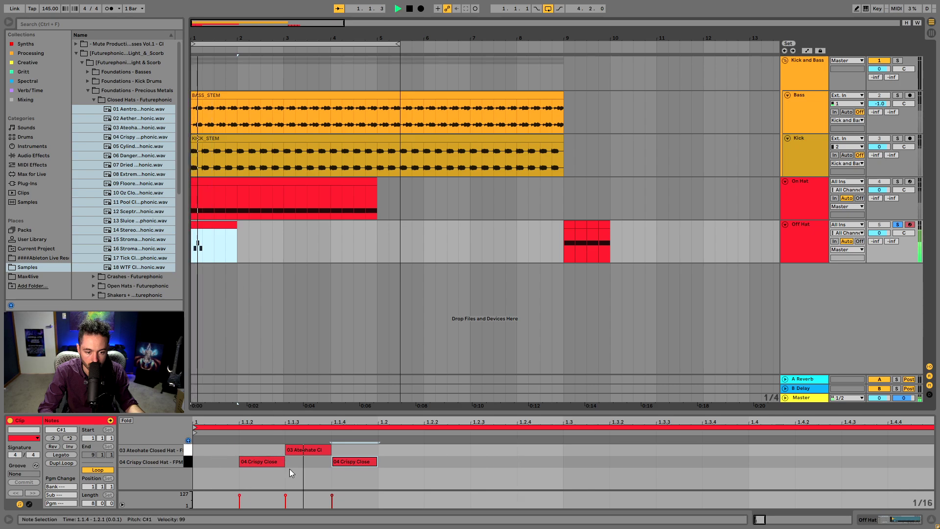
{"action": "key", "text": "space"}
Step: Put 03 Ateohate back on 1.1.2 and 1.1.4 and 04 Crispy on 1.1.3, and audition it for comparison
{"action": "left_click_drag", "start_coordinate": [237, 483], "coordinate": [357, 460]}
{"action": "key", "text": "Up"}
{"action": "left_click", "coordinate": [293, 449]}
{"action": "key", "text": "Down"}
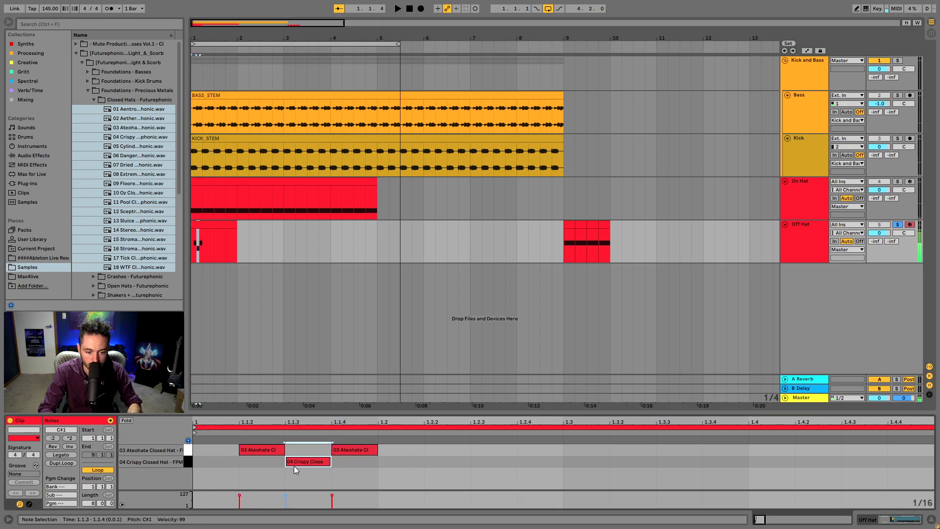
{"action": "key", "text": "space"}
{"action": "key", "text": "space"}
Step: Return to 04 Crispy on 1.1.2 and 1.1.4 with 03 Ateohate on 1.1.3, and listen to the result
{"action": "left_click_drag", "start_coordinate": [212, 445], "coordinate": [392, 453]}
{"action": "key", "text": "Down"}
{"action": "left_click", "coordinate": [307, 461]}
{"action": "key", "text": "Up"}
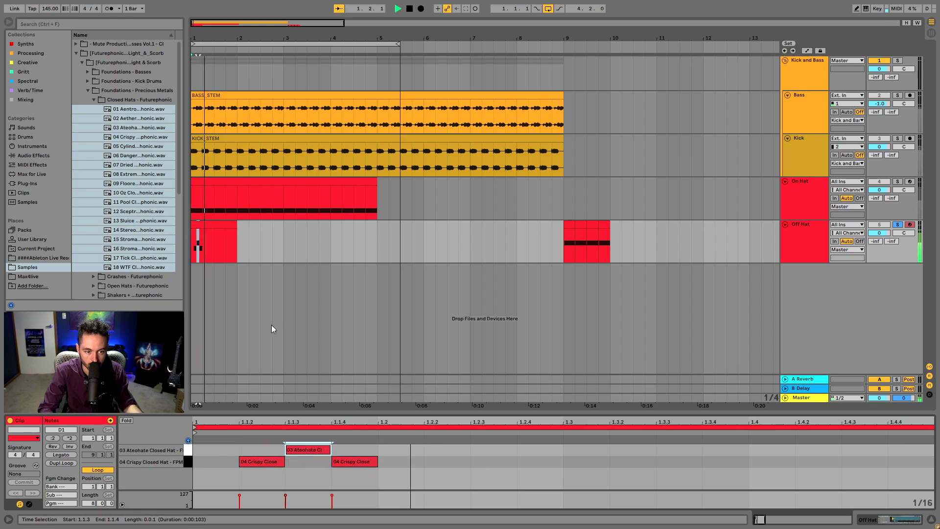
{"action": "left_click", "coordinate": [213, 259]}
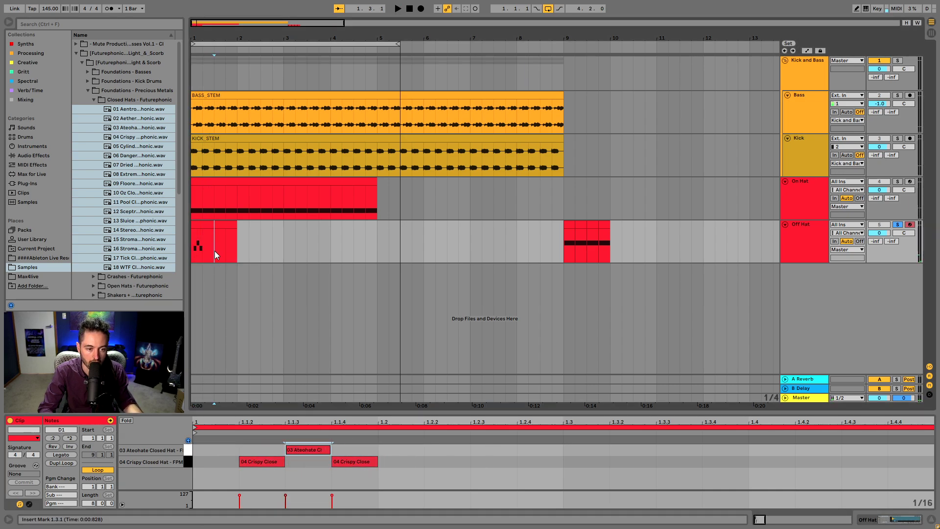
Step: Duplicate the first beat of the Off Hat clip back-to-back from 1.1.1 up to 2.2.1
{"action": "left_click_drag", "start_coordinate": [207, 251], "coordinate": [171, 251]}
{"action": "key", "text": "ctrl+d"}
{"action": "key", "text": "ctrl+d"}
{"action": "key", "text": "ctrl+d"}
{"action": "key", "text": "ctrl+d"}
{"action": "key", "text": "ctrl+d"}
{"action": "key", "text": "ctrl+d"}
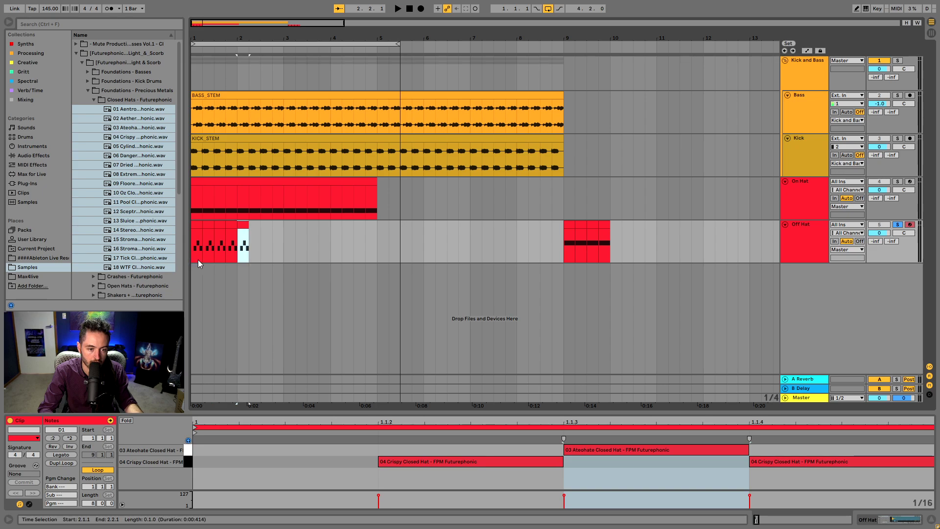
Step: Continue duplicating the one-beat Off Hat pattern back-to-back up to 5.1.1 and shorten the arrangement loop to four bars
{"action": "key", "text": "ctrl+d"}
{"action": "key", "text": "ctrl+d"}
{"action": "key", "text": "ctrl+d"}
{"action": "key", "text": "ctrl+d"}
{"action": "key", "text": "ctrl+d"}
{"action": "key", "text": "ctrl+d"}
{"action": "key", "text": "ctrl+d"}
{"action": "key", "text": "ctrl+d"}
{"action": "key", "text": "ctrl+d"}
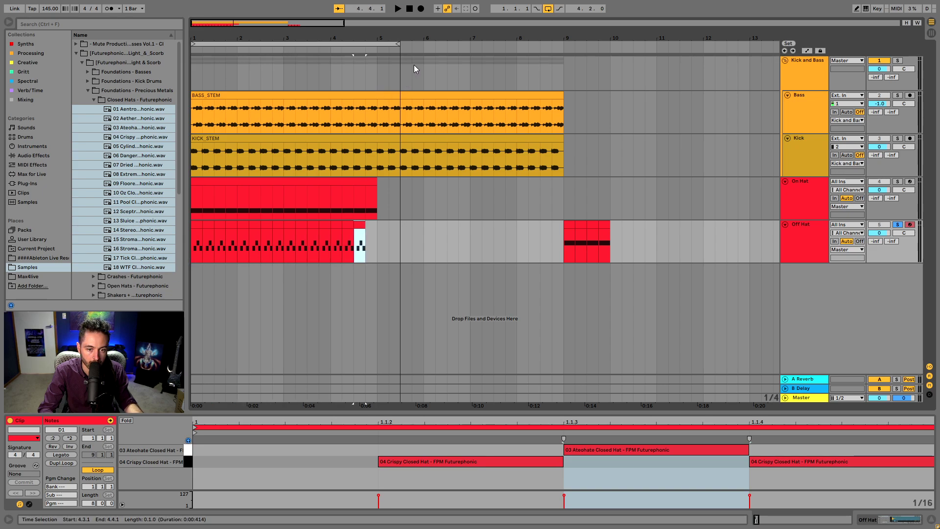
{"action": "left_click_drag", "start_coordinate": [400, 44], "coordinate": [377, 44]}
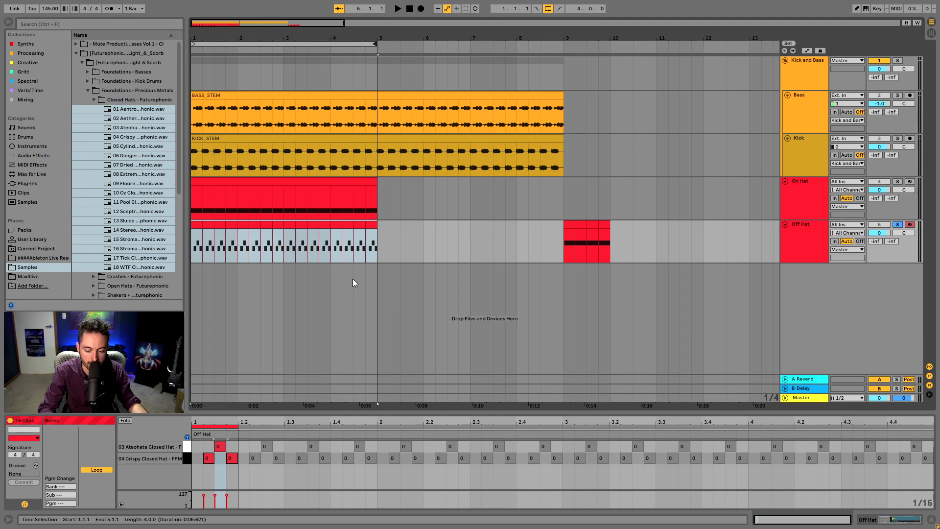
Step: Consolidate the Off Hat pattern from bars 1 to 4 into one clip and delete the leftover clips from 9.1.1 to 10.1.1
{"action": "key", "text": "space"}
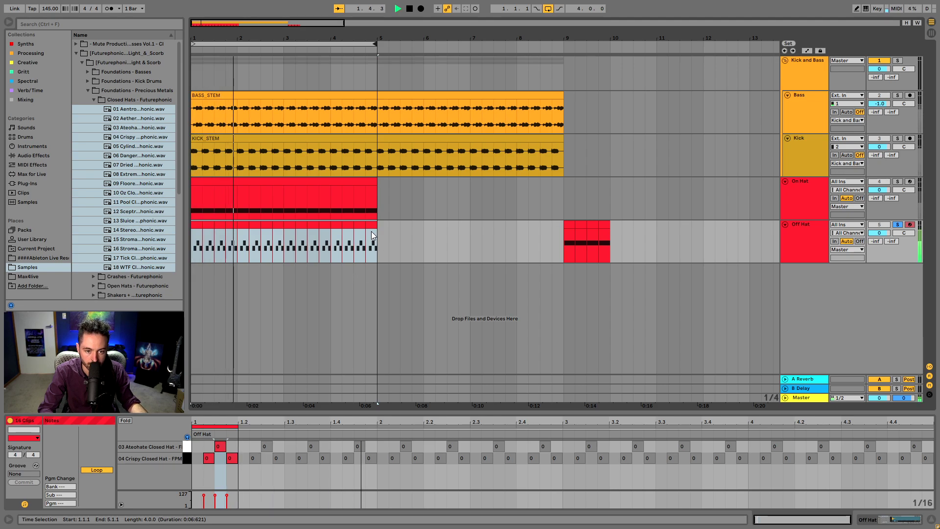
{"action": "key", "text": "ctrl+j"}
{"action": "left_click", "coordinate": [345, 241]}
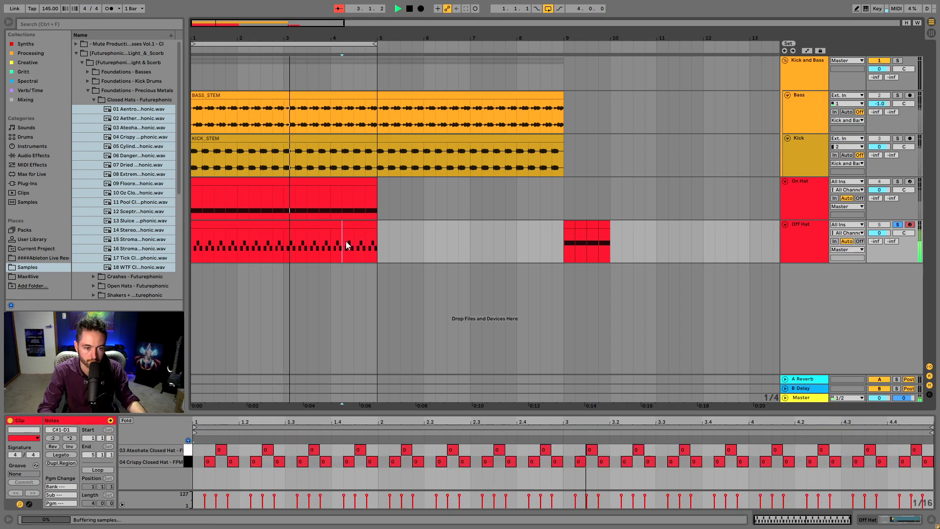
{"action": "left_click", "coordinate": [399, 247]}
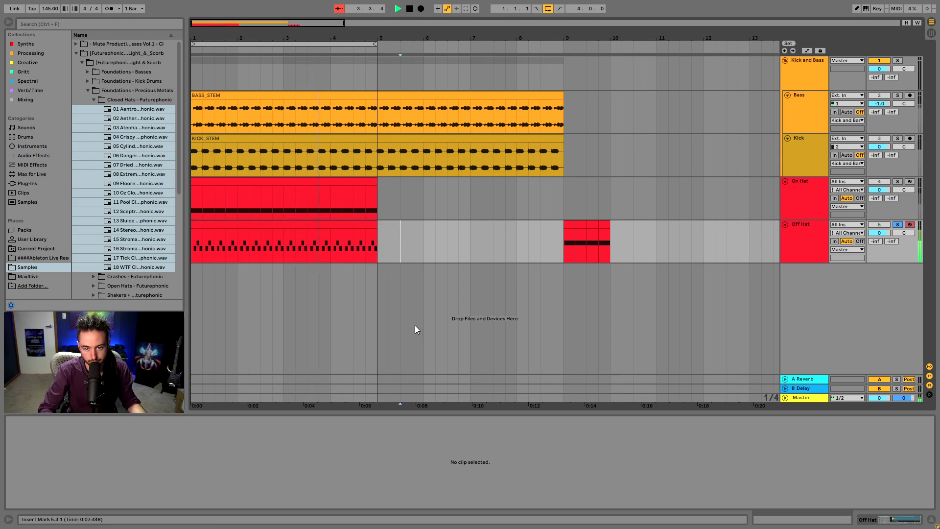
{"action": "left_click", "coordinate": [570, 220]}
{"action": "key", "text": "Delete"}
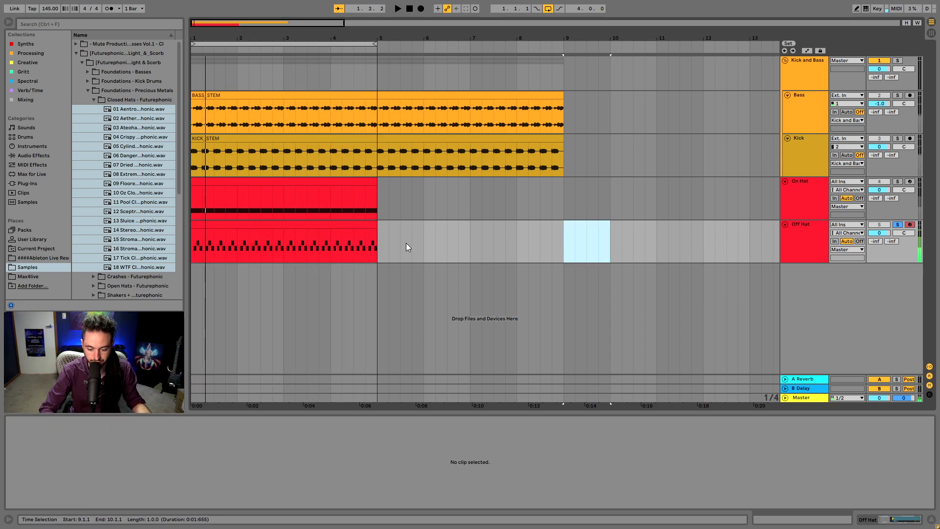
Step: Add ShaperBox 2 to the Off Hat track and load its Volume shaper
{"action": "left_click", "coordinate": [88, 90]}
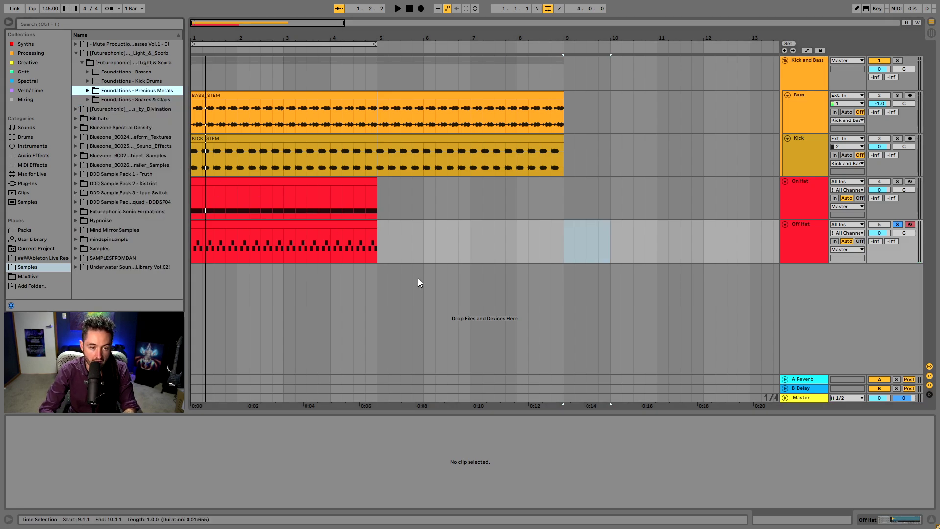
{"action": "left_click", "coordinate": [329, 223]}
{"action": "left_click", "coordinate": [40, 184]}
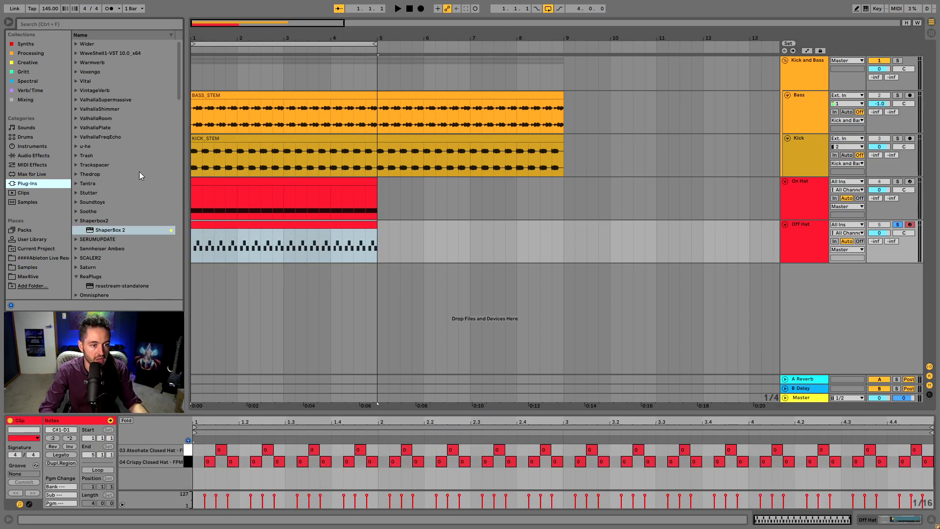
{"action": "left_click_drag", "start_coordinate": [117, 230], "coordinate": [288, 249]}
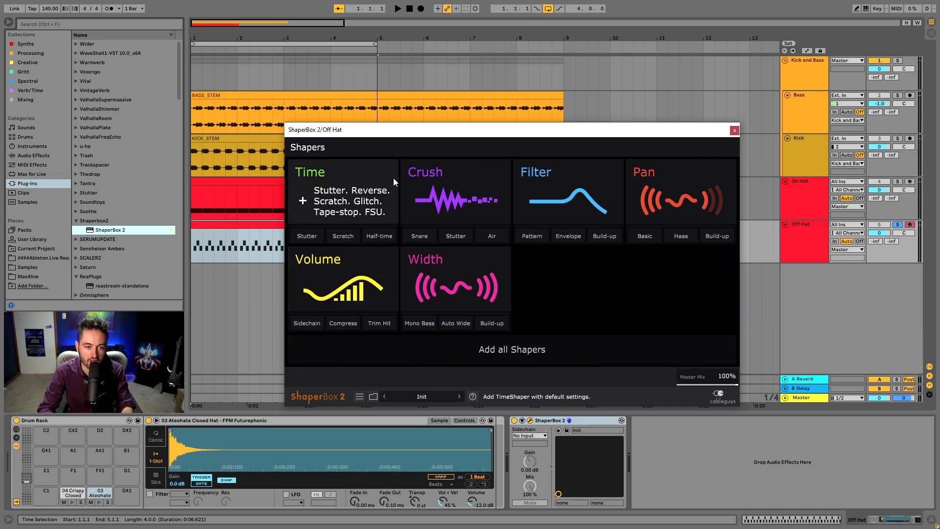
{"action": "left_click", "coordinate": [356, 287]}
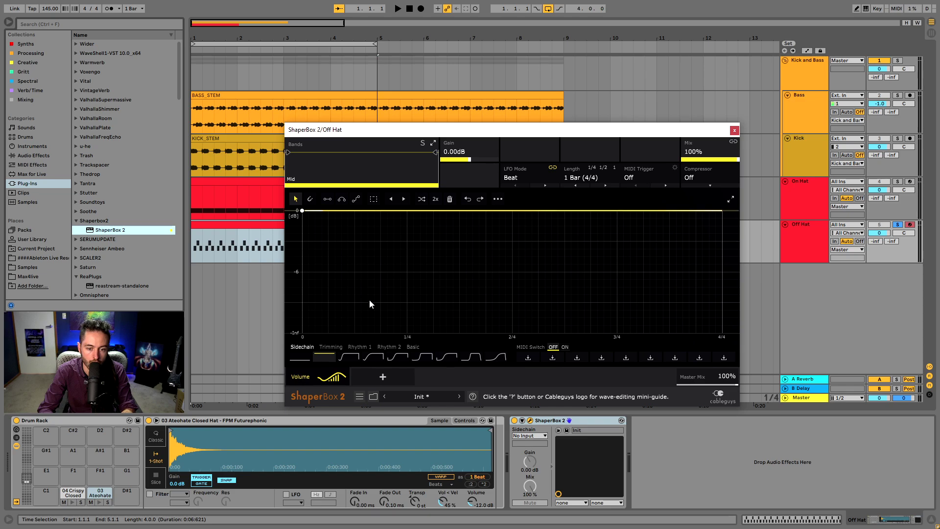
Step: Shape the Off Hat volume with a 1/4 LFO length, the last, slow-rising Sidechain preset curve and a band mix of 80%
{"action": "left_click", "coordinate": [580, 177]}
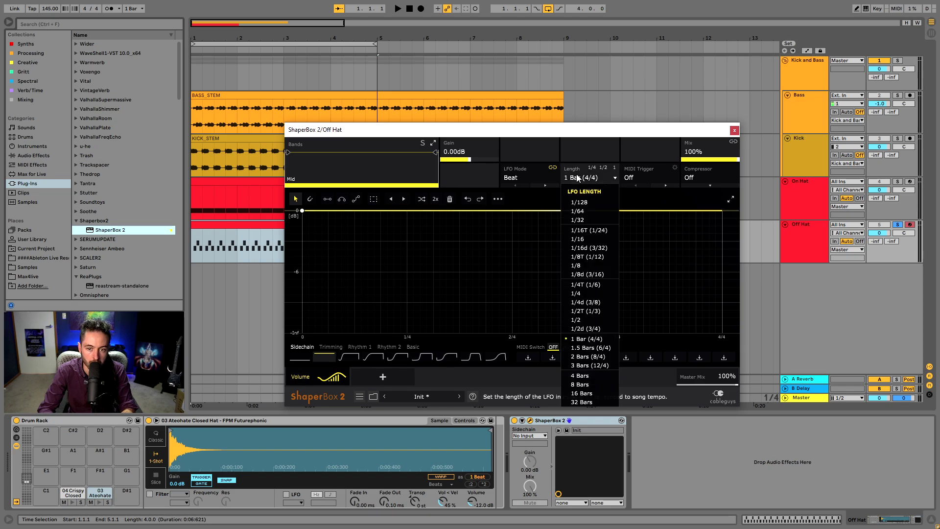
{"action": "left_click", "coordinate": [587, 296]}
{"action": "left_click", "coordinate": [196, 240]}
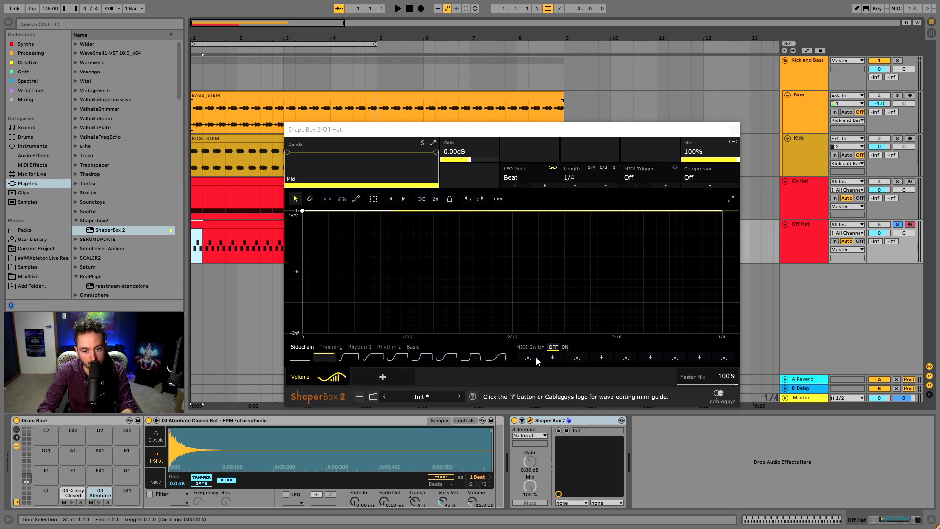
{"action": "left_click", "coordinate": [493, 359]}
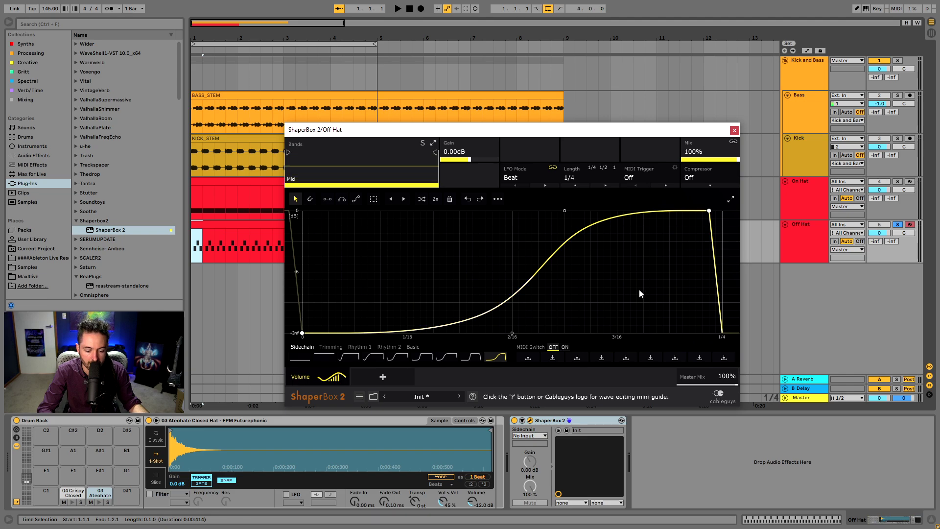
{"action": "key", "text": "space"}
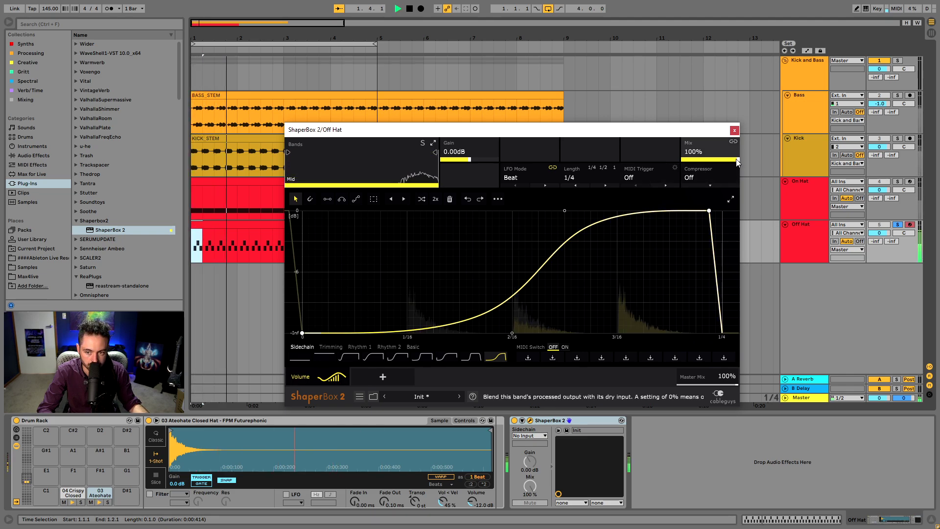
{"action": "mouse_move", "coordinate": [692, 152]}
{"action": "left_mouse_down"}
{"action": "mouse_move", "coordinate": [693, 175]}
{"action": "mouse_move", "coordinate": [693, 161]}
{"action": "left_mouse_up"}
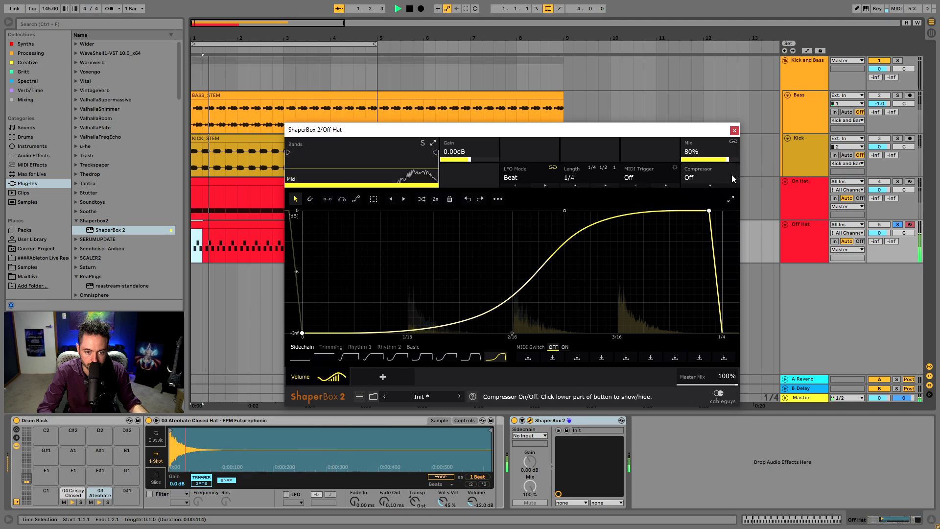
{"action": "left_click", "coordinate": [734, 130]}
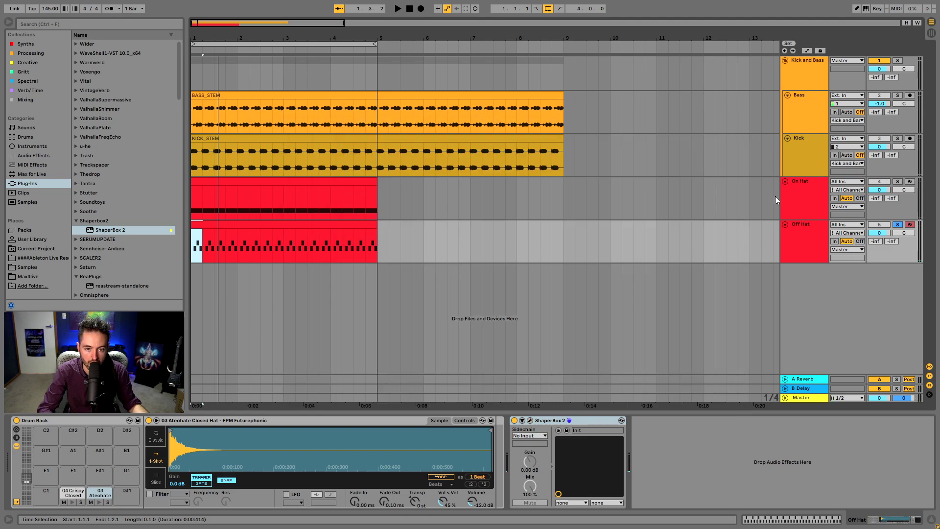
{"action": "left_click", "coordinate": [318, 224]}
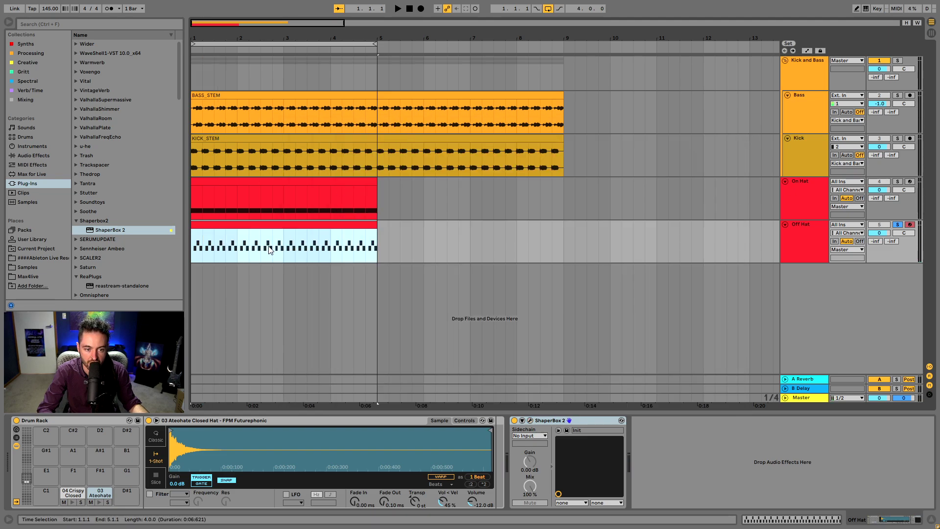
{"action": "left_click", "coordinate": [530, 420]}
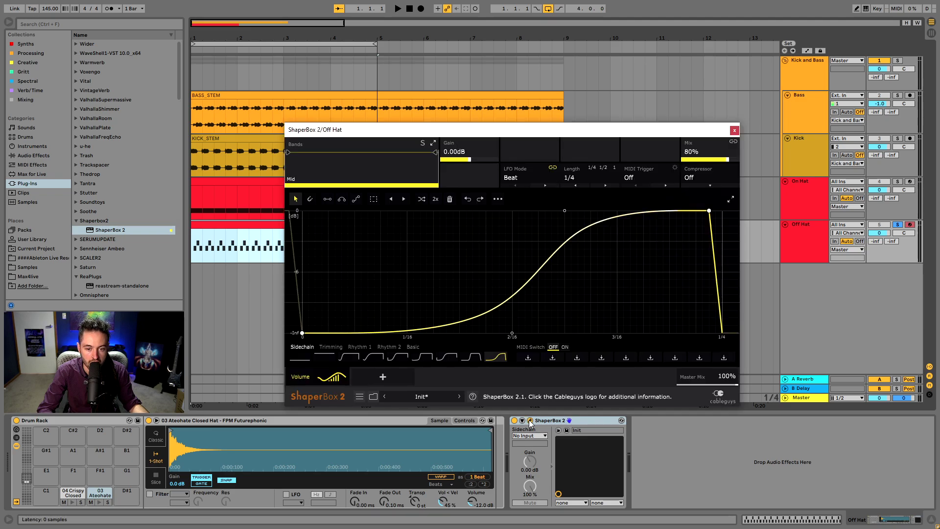
{"action": "left_click", "coordinate": [734, 130]}
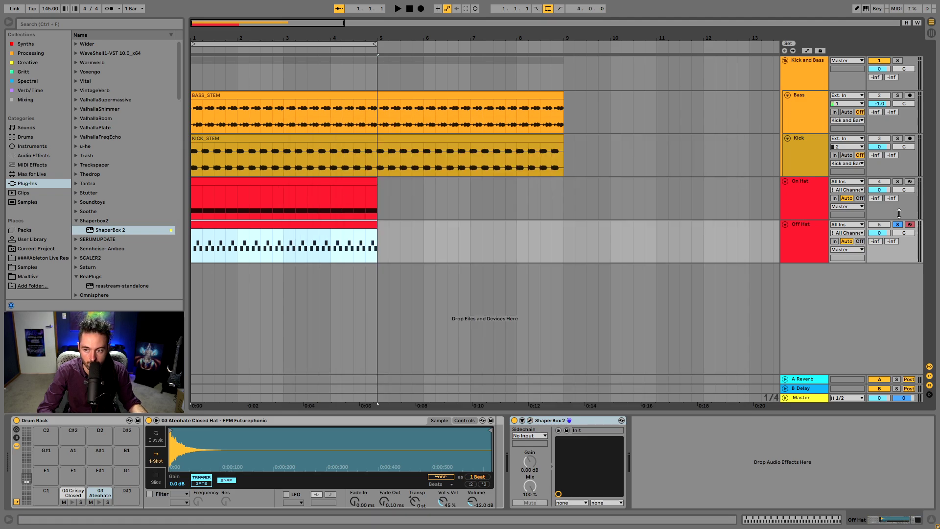
Step: Solo the Kick and Bass group alongside Off Hat and audition them together
{"action": "left_click", "coordinate": [899, 62]}
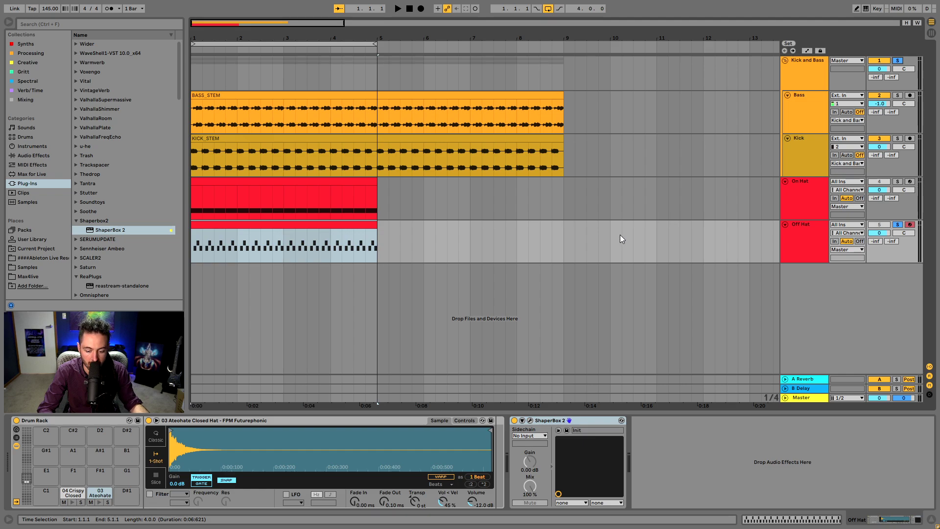
{"action": "key", "text": "space"}
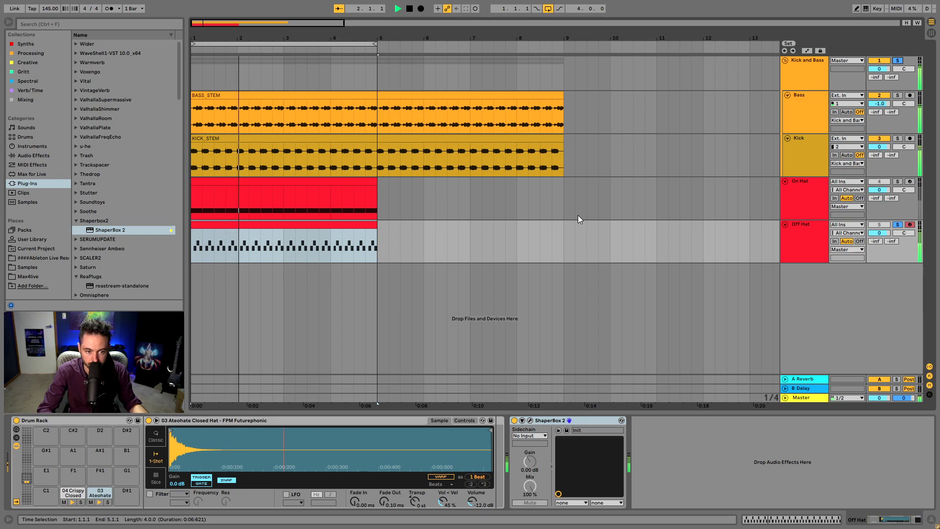
{"action": "key", "text": "space"}
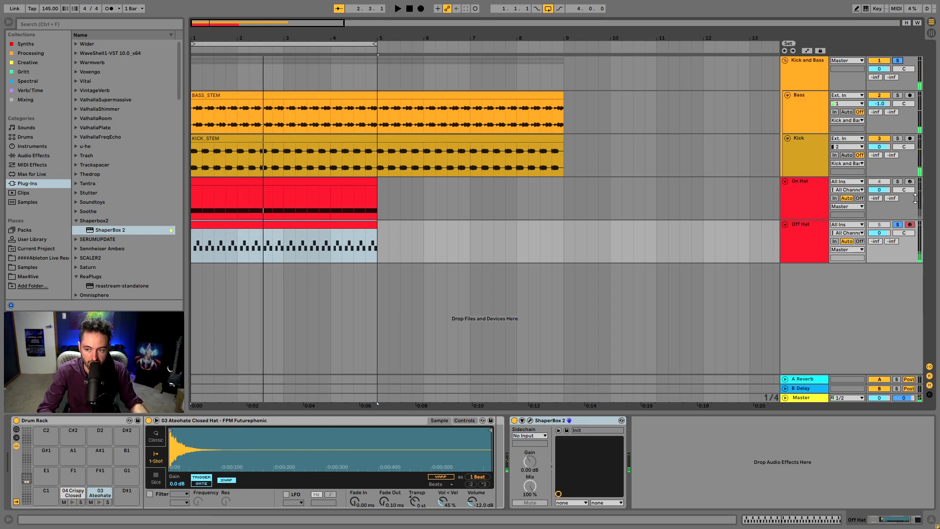
Step: Solo On Hat as well and lower the Off Hat track volume to -6.1 dB during playback, clearing the solos when done
{"action": "left_click", "coordinate": [898, 182]}
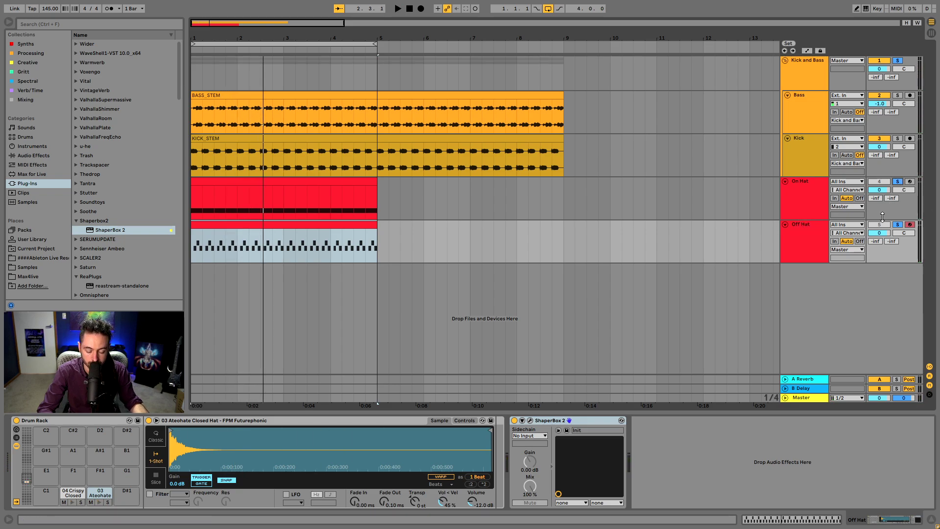
{"action": "key", "text": "space"}
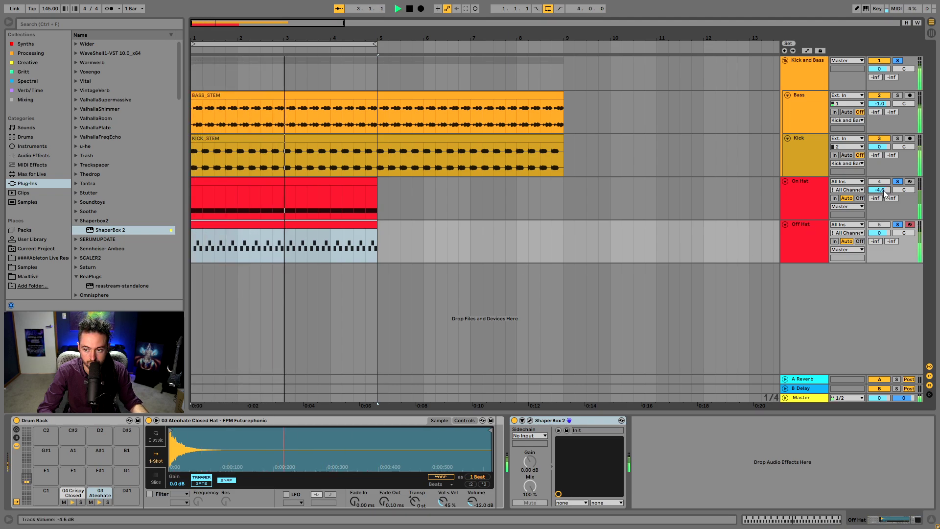
{"action": "left_click_drag", "start_coordinate": [879, 233], "coordinate": [879, 250]}
{"action": "key", "text": "space"}
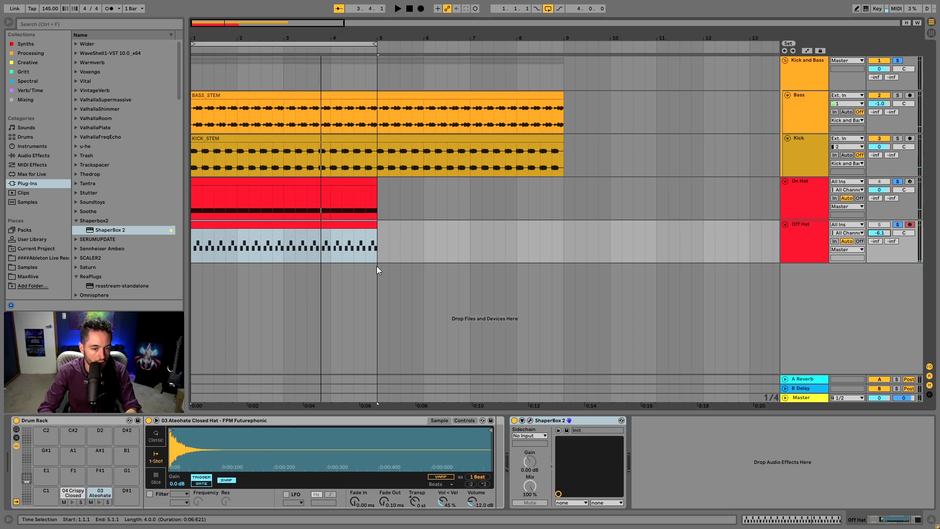
{"action": "left_click", "coordinate": [400, 252]}
{"action": "left_click", "coordinate": [821, 201]}
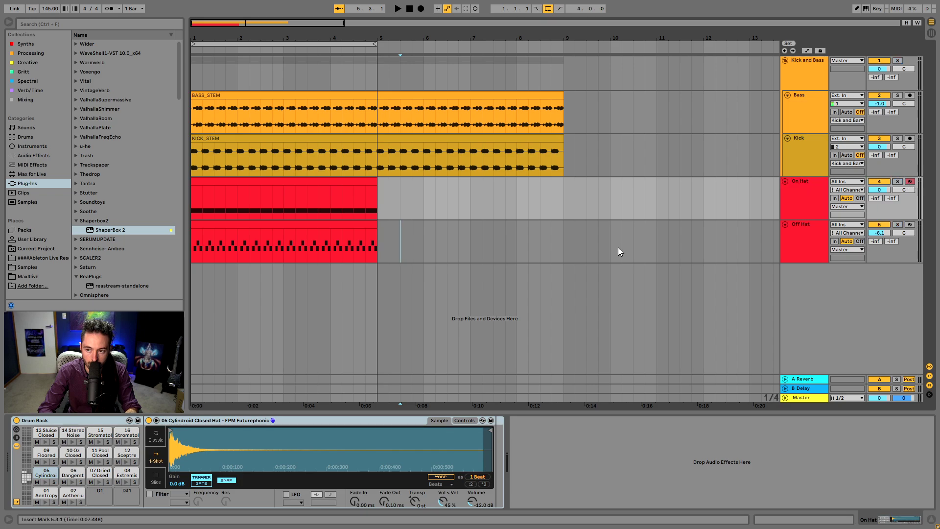
Step: Place the 01 Adrift sample from the Precious Metals Open Hats folder at 1.2.1 on a new audio track
{"action": "left_click", "coordinate": [25, 265]}
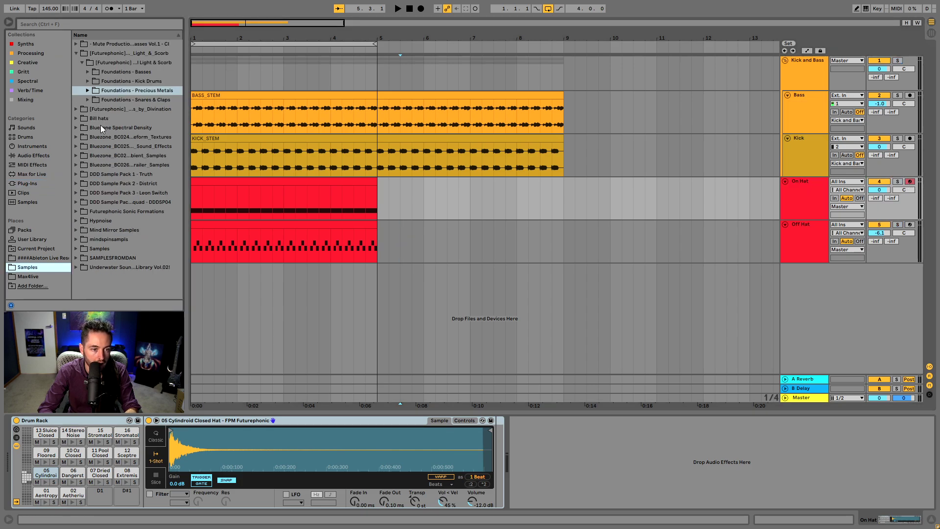
{"action": "left_click", "coordinate": [88, 90]}
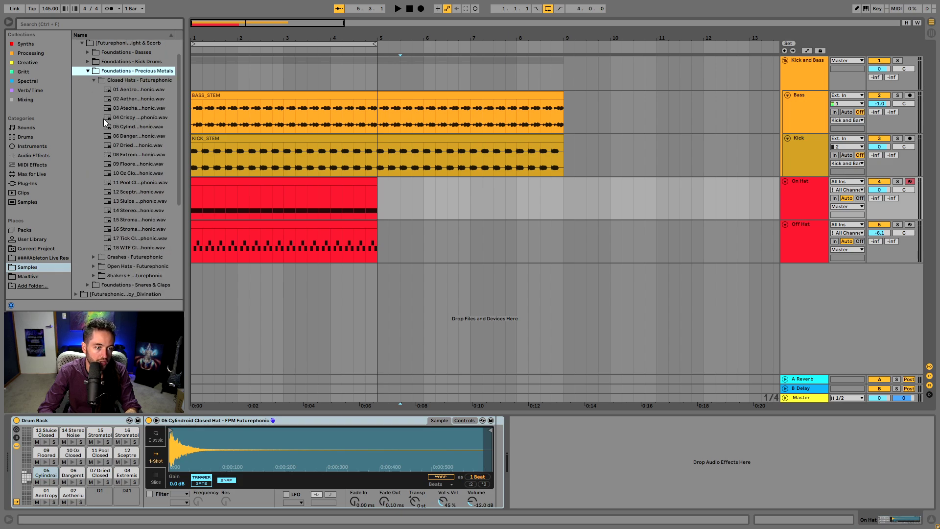
{"action": "key", "text": "Down"}
{"action": "left_click", "coordinate": [103, 109]}
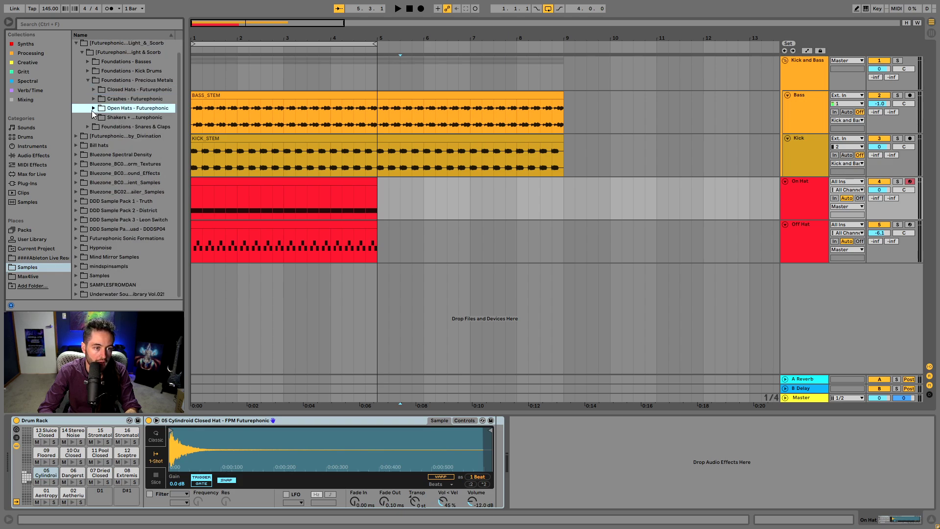
{"action": "left_click", "coordinate": [93, 109]}
{"action": "left_click_drag", "start_coordinate": [116, 118], "coordinate": [201, 293]}
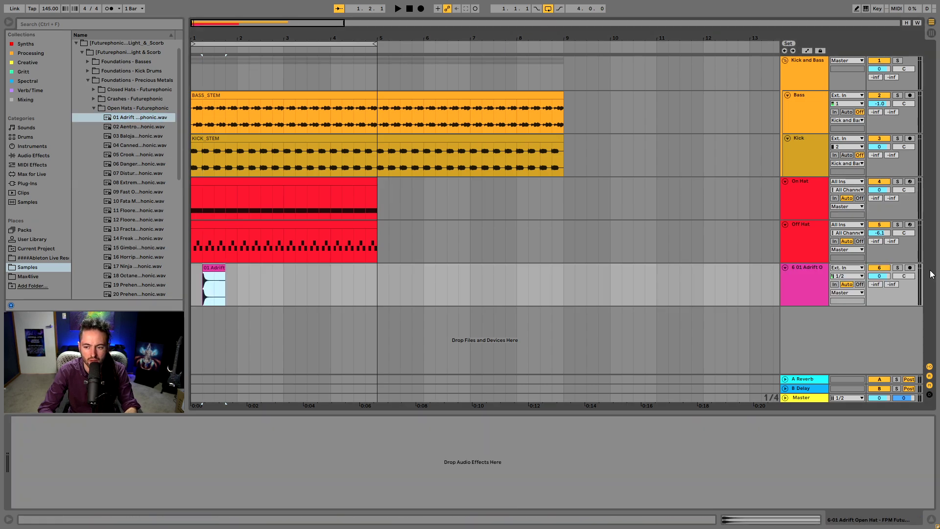
Step: Solo the open hat track, preview open hats 02 to 04, and place 04 Canned on that track at 2.1.1
{"action": "left_click", "coordinate": [897, 267]}
{"action": "left_click", "coordinate": [128, 127]}
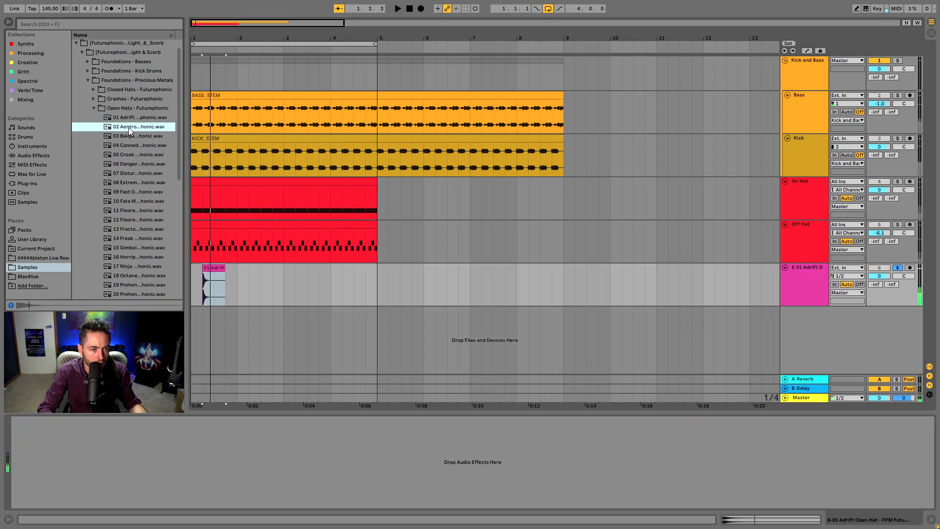
{"action": "left_click", "coordinate": [128, 139]}
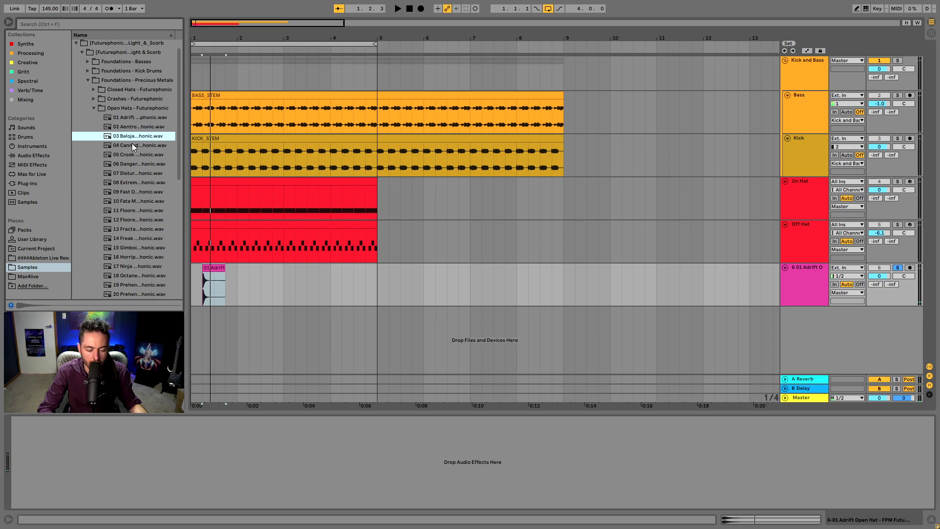
{"action": "left_click", "coordinate": [134, 146]}
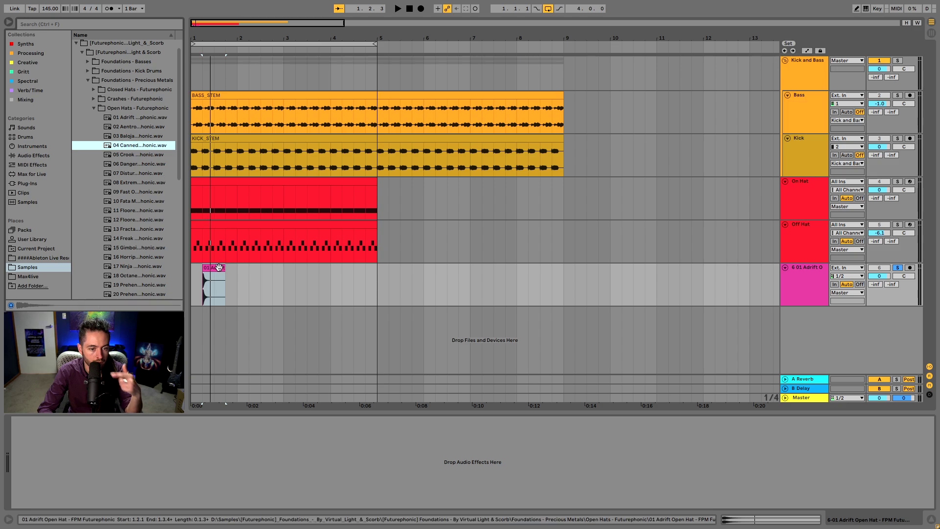
{"action": "left_click_drag", "start_coordinate": [133, 147], "coordinate": [239, 284]}
Step: Preview open hats 05 to 10 and place the 10 Fata Morgana sample on the open hat track at 3.1.1
{"action": "left_click", "coordinate": [124, 155]}
{"action": "left_click", "coordinate": [123, 165]}
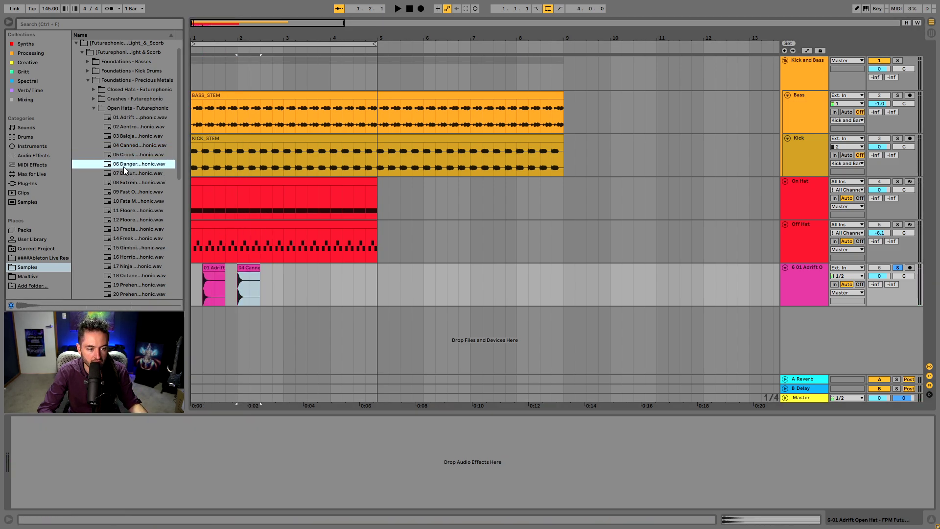
{"action": "left_click", "coordinate": [126, 173]}
{"action": "left_click", "coordinate": [128, 183]}
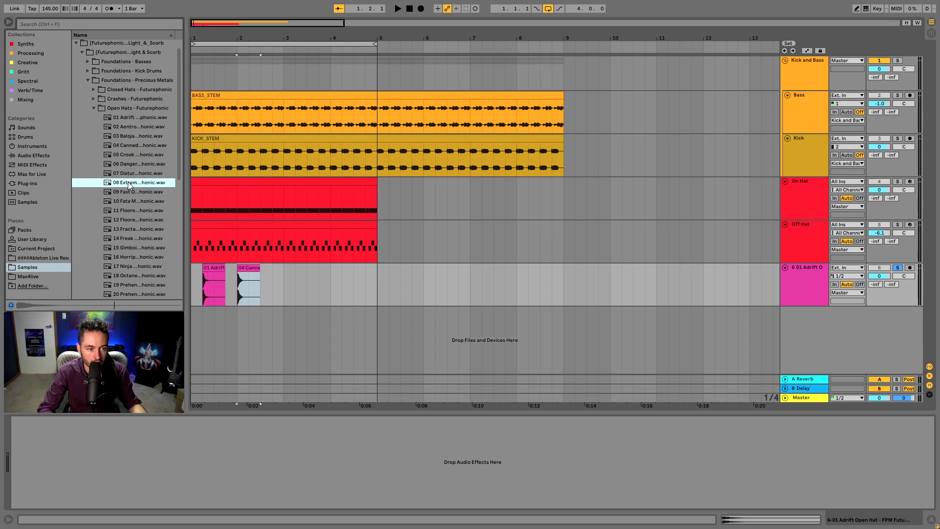
{"action": "left_click", "coordinate": [129, 192]}
{"action": "left_click", "coordinate": [130, 201]}
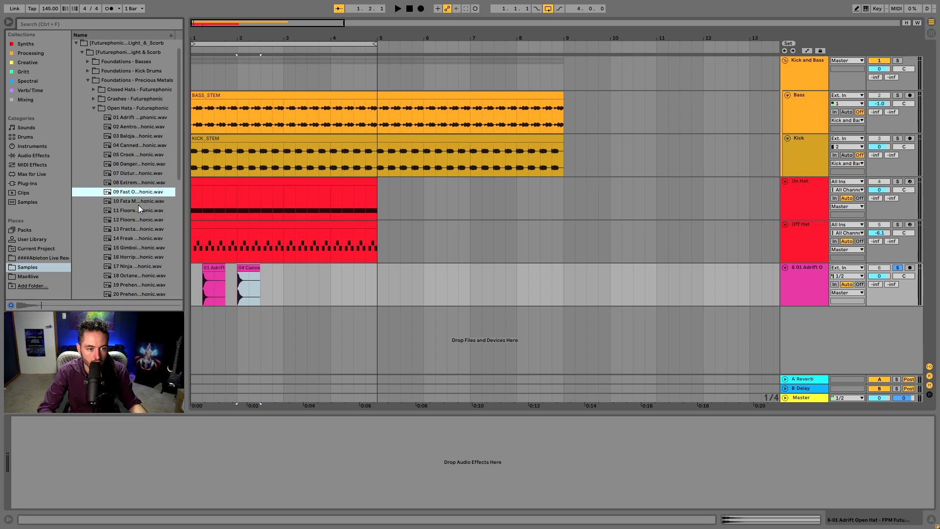
{"action": "left_click_drag", "start_coordinate": [139, 205], "coordinate": [280, 286]}
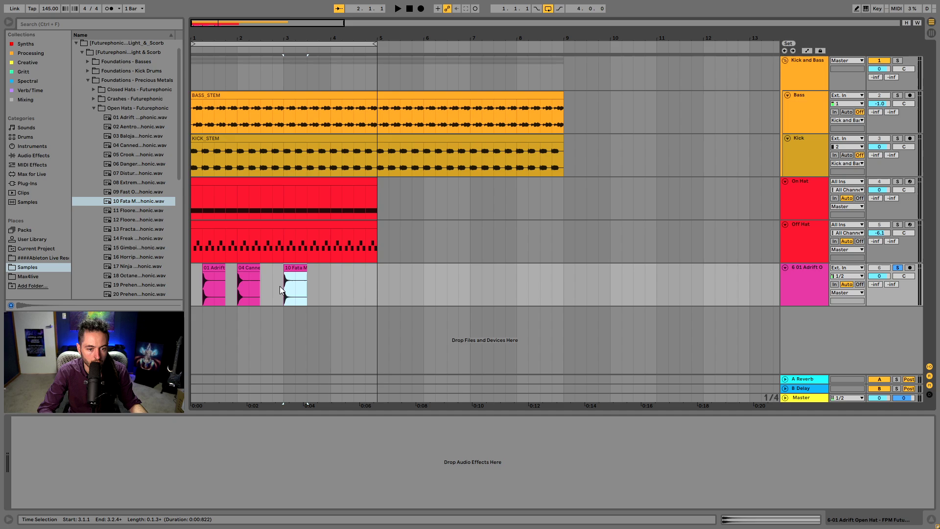
Step: Audition the 01 Adrift, 04 Canned and 10 Fata Morgana clips on the soloed open hat track
{"action": "left_click", "coordinate": [210, 268]}
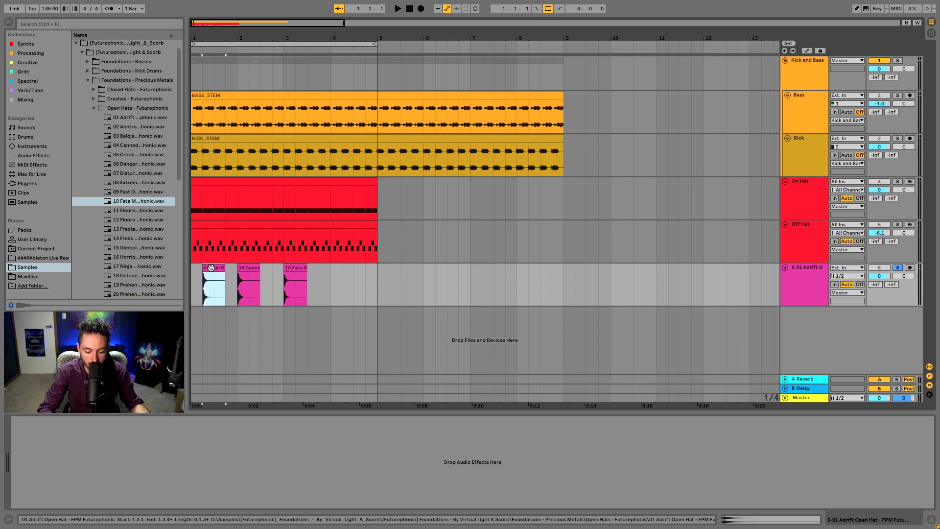
{"action": "key", "text": "space"}
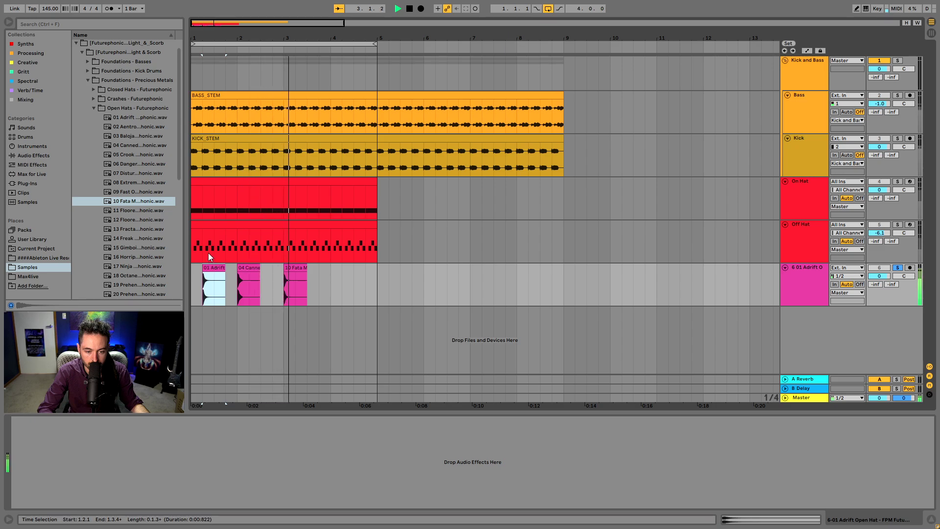
{"action": "key", "text": "space"}
{"action": "left_click", "coordinate": [296, 268]}
{"action": "key", "text": "space"}
{"action": "key", "text": "space"}
{"action": "left_click", "coordinate": [215, 268]}
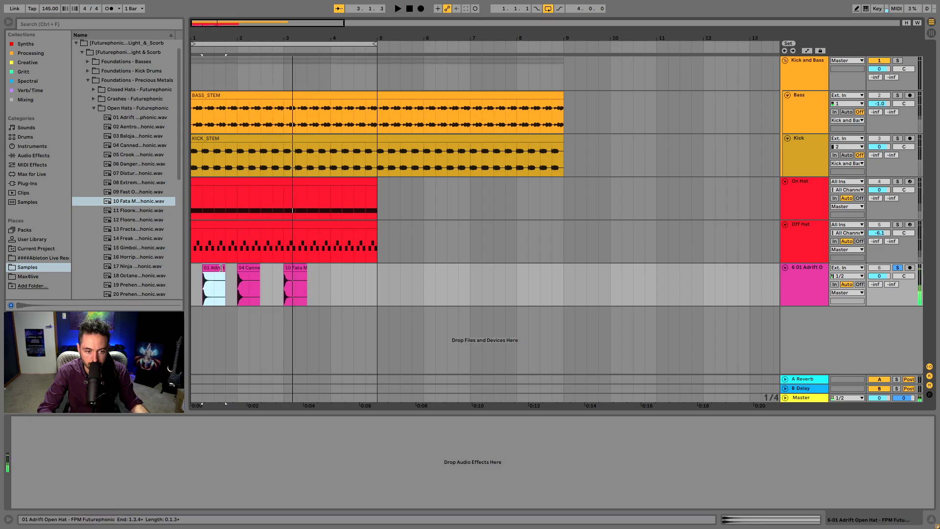
{"action": "key", "text": "space"}
Step: Move the 01 Adrift and 04 Canned clips out to 5.3.1 and place the Fata Morgana clip at 1.1.3
{"action": "left_click", "coordinate": [247, 283], "text": "shift"}
{"action": "left_click_drag", "start_coordinate": [203, 288], "coordinate": [395, 290]}
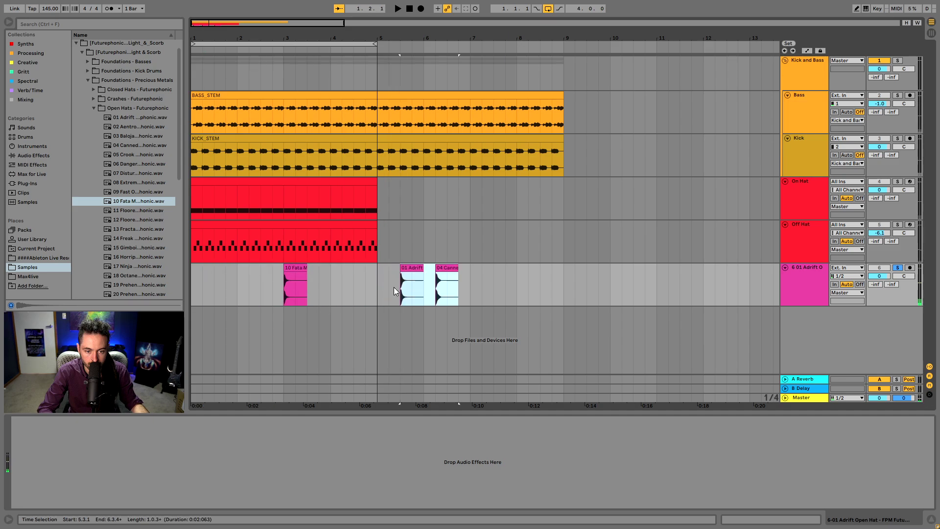
{"action": "left_click_drag", "start_coordinate": [287, 268], "coordinate": [216, 282]}
{"action": "left_click_drag", "start_coordinate": [202, 38], "coordinate": [381, 255]}
{"action": "left_click_drag", "start_coordinate": [437, 274], "coordinate": [292, 273]}
Step: Split the Fata Morgana clip at 1.2.1 and delete the remaining tail
{"action": "left_click", "coordinate": [390, 297]}
{"action": "key", "text": "ctrl+e"}
{"action": "left_click", "coordinate": [406, 268]}
{"action": "key", "text": "Delete"}
Step: Duplicate the first beat, including its offbeat open hat, four times along the open hat track
{"action": "left_click", "coordinate": [202, 285]}
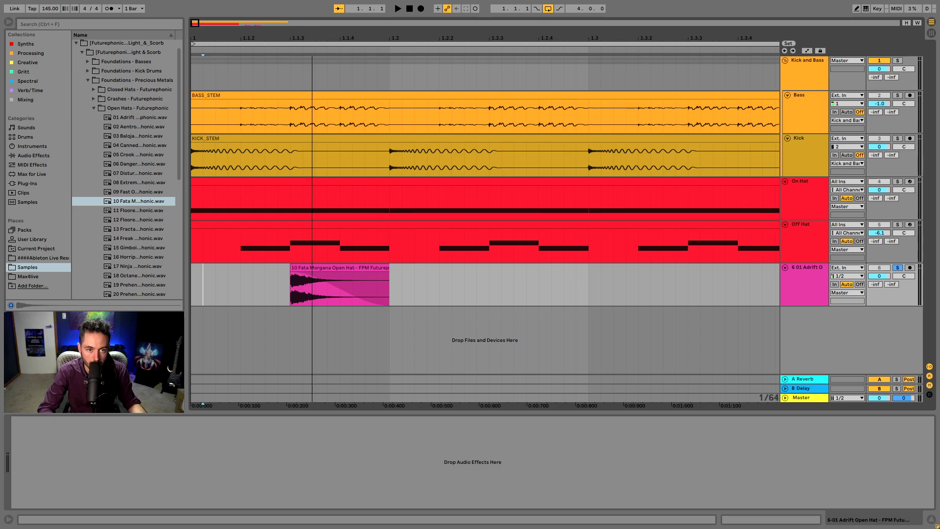
{"action": "key", "text": "minus"}
{"action": "key", "text": "minus"}
{"action": "left_click_drag", "start_coordinate": [244, 296], "coordinate": [192, 296]}
{"action": "key", "text": "ctrl+d"}
{"action": "key", "text": "ctrl+d"}
{"action": "key", "text": "ctrl+d"}
{"action": "key", "text": "ctrl+d"}
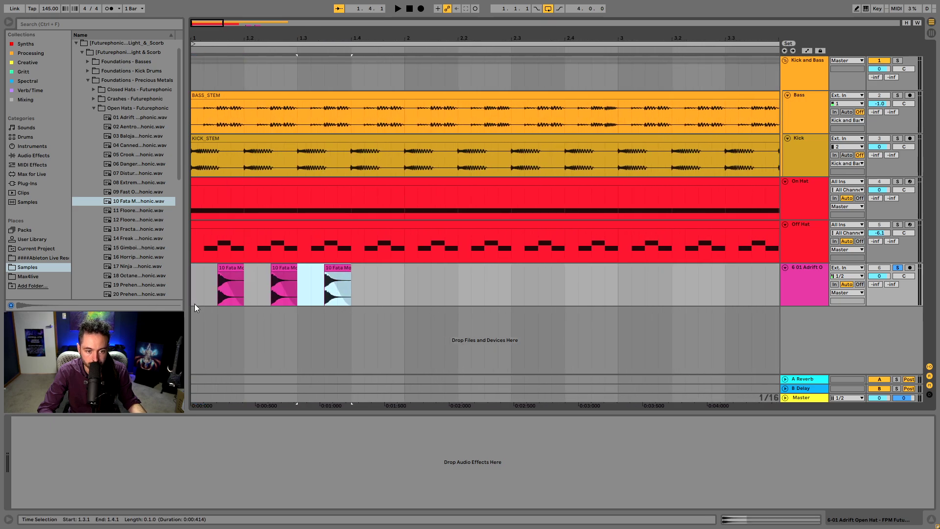
Step: Audition the offbeat open hats from 1.1.1, first soloed and again in the full mix with the solo off
{"action": "left_click", "coordinate": [198, 294]}
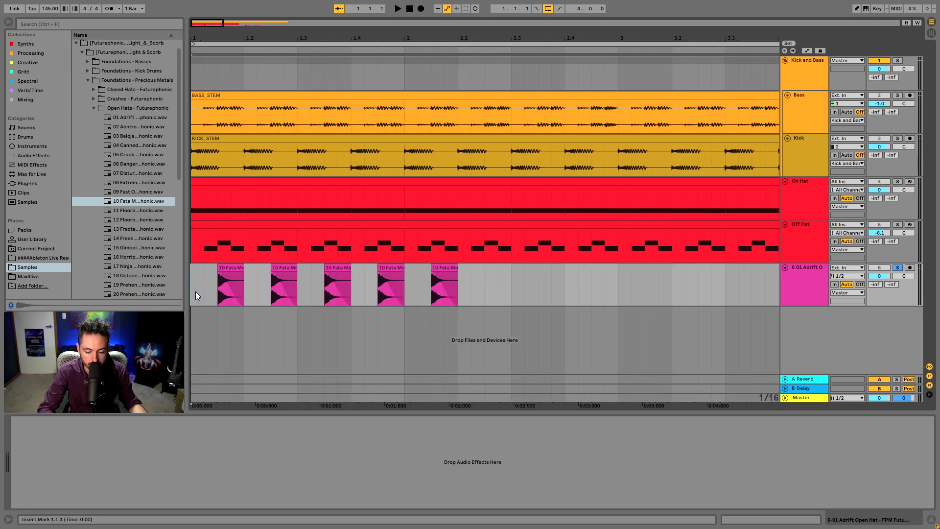
{"action": "left_click", "coordinate": [191, 291]}
{"action": "key", "text": "space"}
{"action": "key", "text": "space"}
{"action": "left_click", "coordinate": [897, 267]}
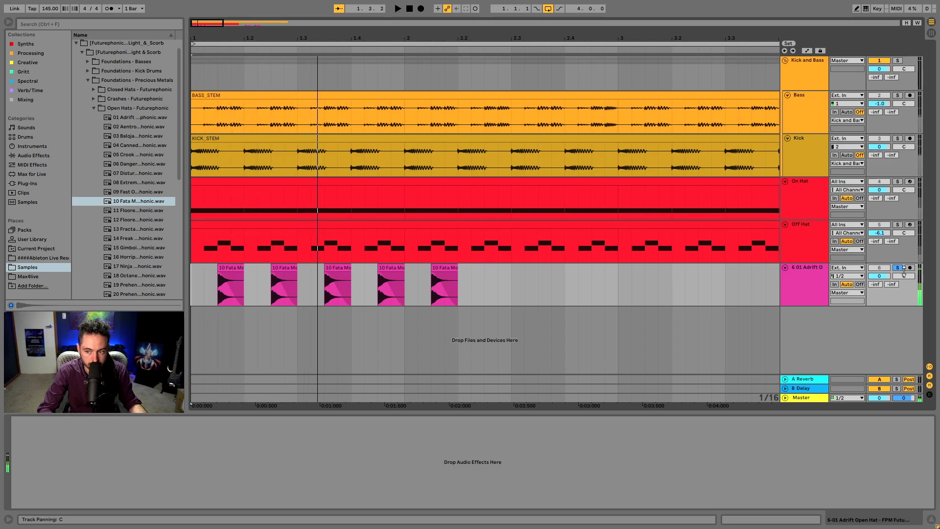
{"action": "key", "text": "space"}
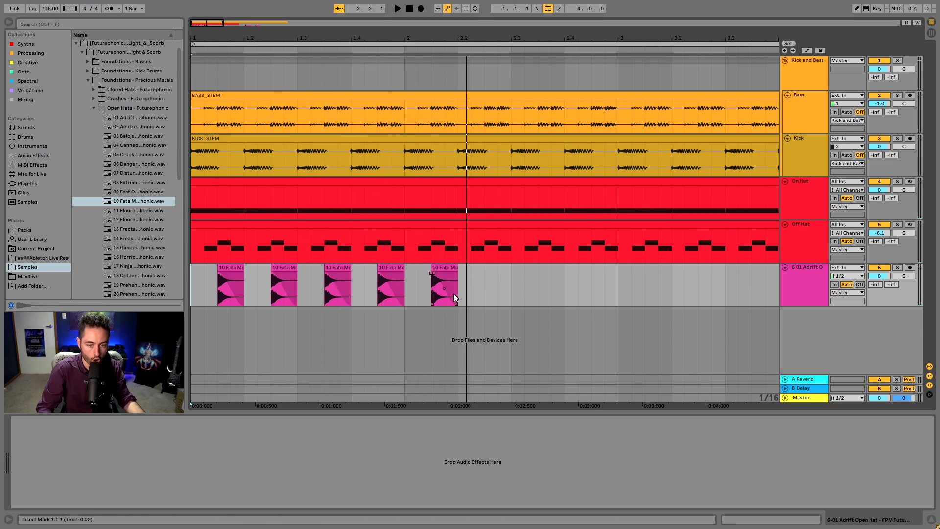
Step: Copy the last open hat clip to 2.2.3 and split the copy at 2.2.4
{"action": "left_click", "coordinate": [442, 266]}
{"action": "left_click_drag", "start_coordinate": [442, 266], "coordinate": [496, 268]}
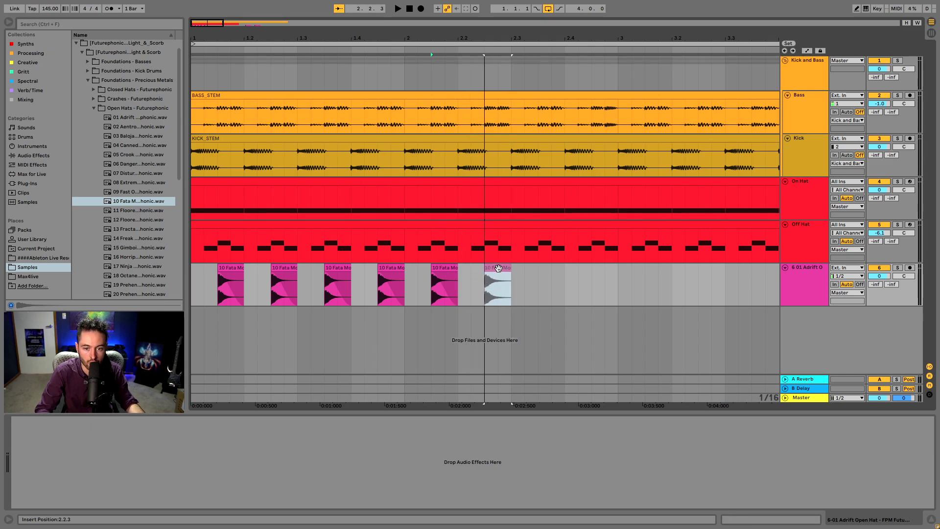
{"action": "left_click", "coordinate": [494, 291]}
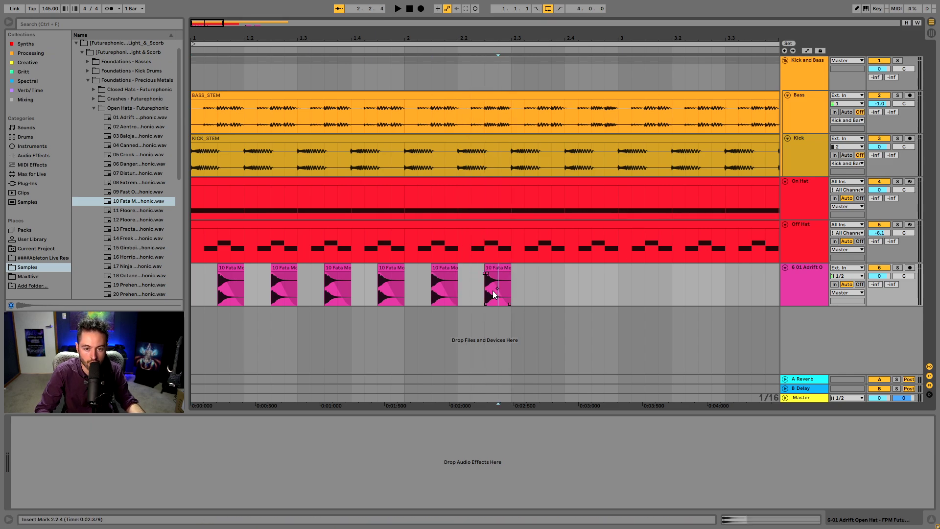
{"action": "key", "text": "ctrl+e"}
{"action": "left_click", "coordinate": [564, 297]}
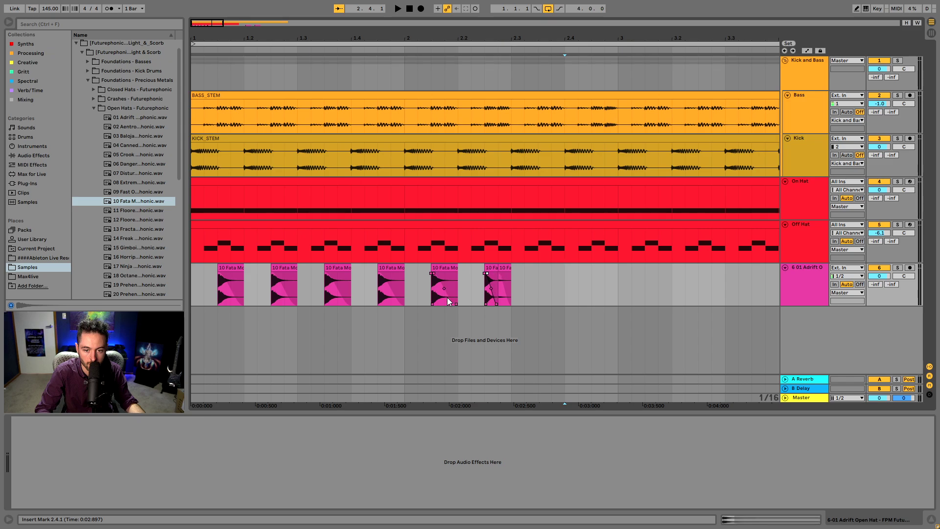
Step: Loop the beat from 2.2.1 to 2.3.1 and audition the split open hat in the full mix and soloed
{"action": "left_click_drag", "start_coordinate": [467, 281], "coordinate": [497, 283]}
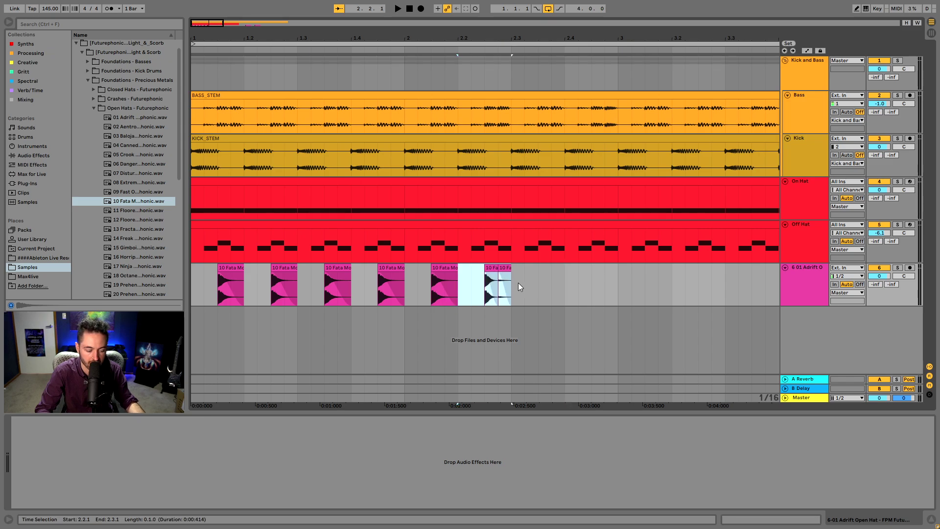
{"action": "key", "text": "ctrl+l"}
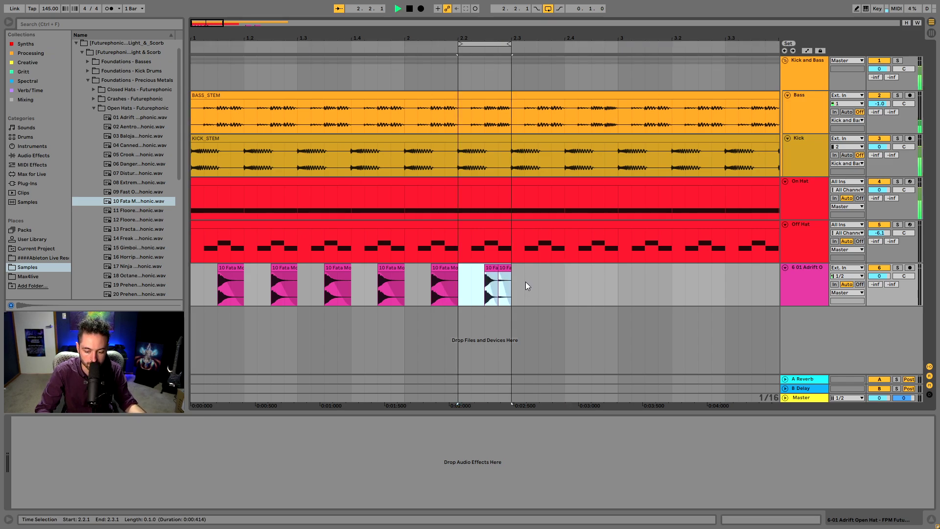
{"action": "key", "text": "space"}
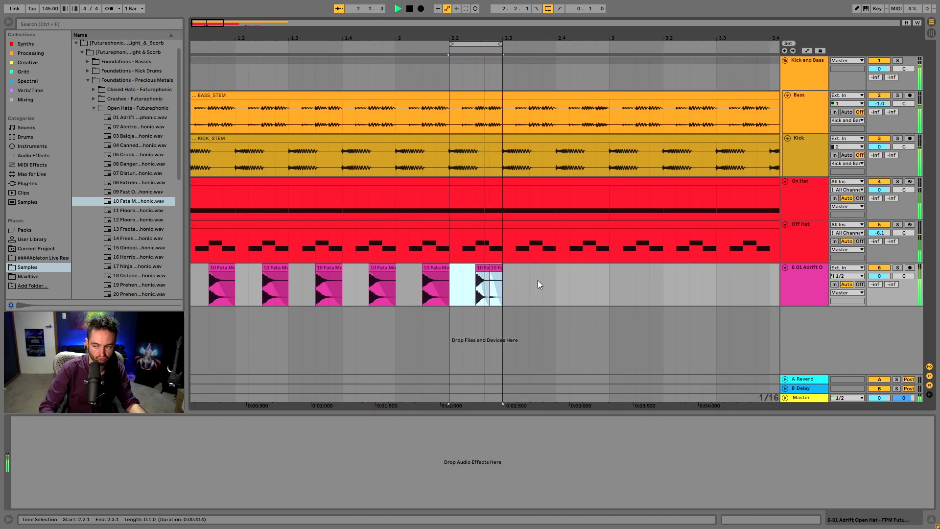
{"action": "key", "text": "space"}
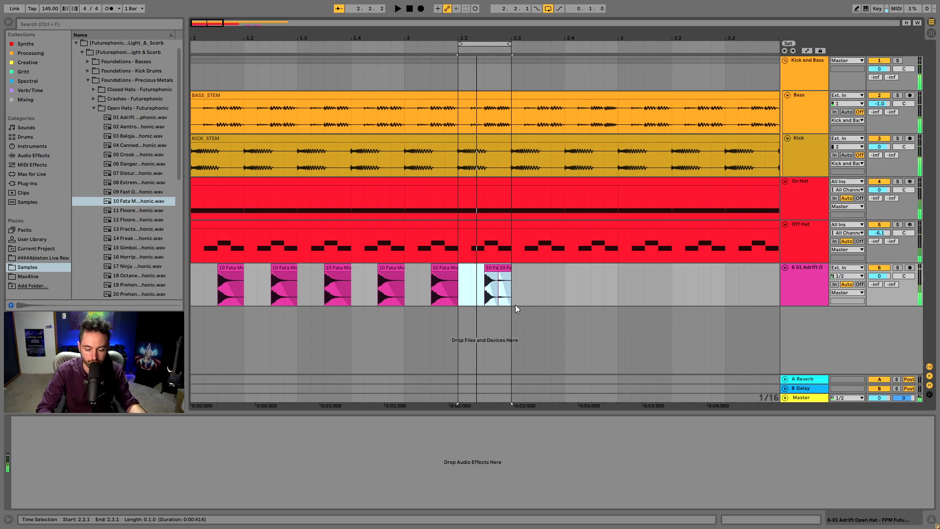
{"action": "left_click", "coordinate": [465, 272]}
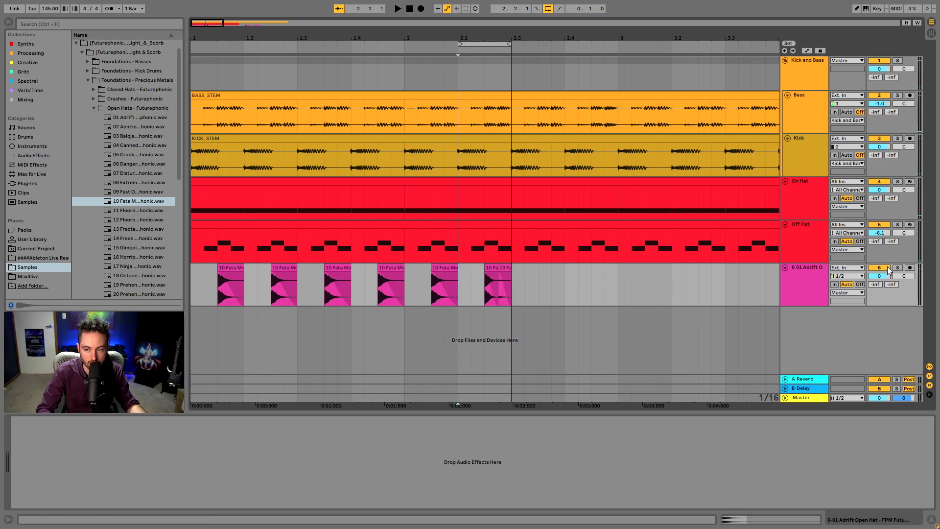
{"action": "key", "text": "space"}
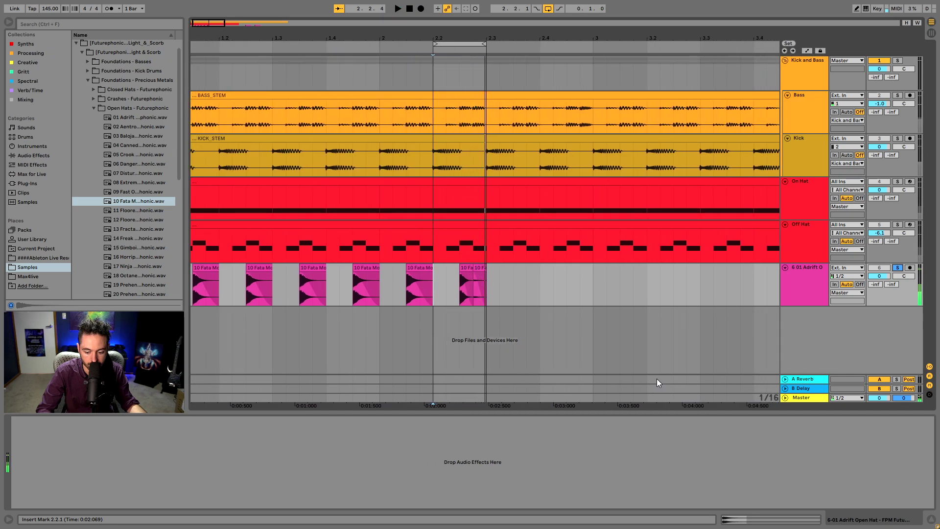
Step: Extend the loop back to 2.1.1 and play the two-beat open hat pattern
{"action": "left_click", "coordinate": [381, 292]}
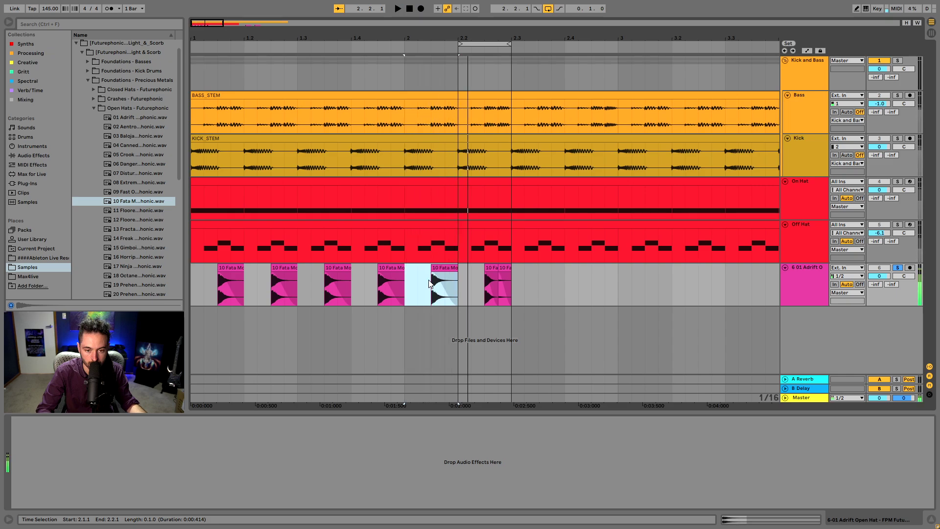
{"action": "left_click_drag", "start_coordinate": [456, 51], "coordinate": [407, 49]}
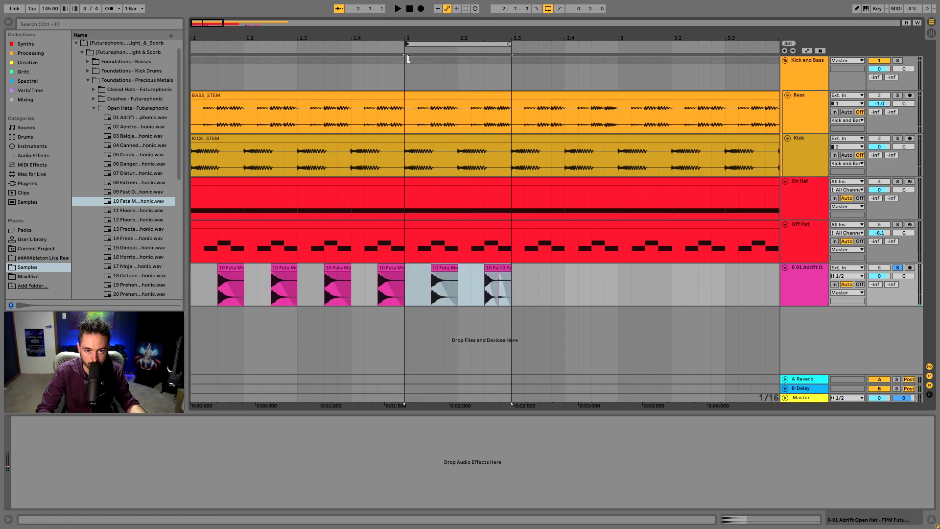
{"action": "key", "text": "space"}
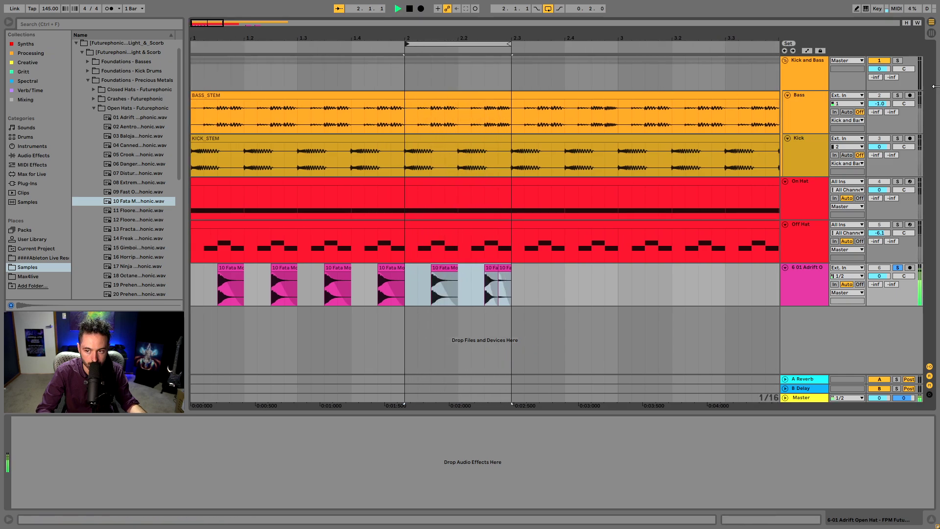
Step: Solo the Kick and Bass group, On Hat and Off Hat alongside the looped open hats and audition them together
{"action": "left_click", "coordinate": [898, 61]}
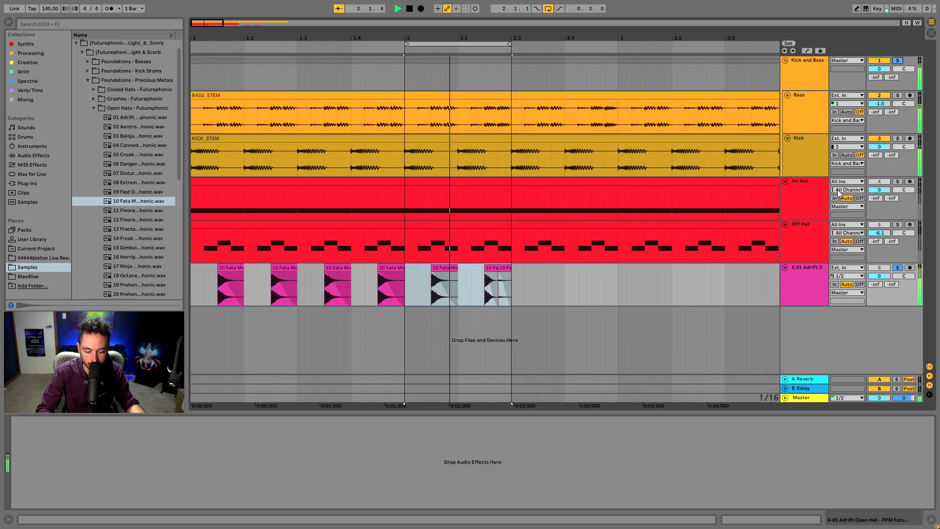
{"action": "left_click", "coordinate": [898, 182], "text": "ctrl"}
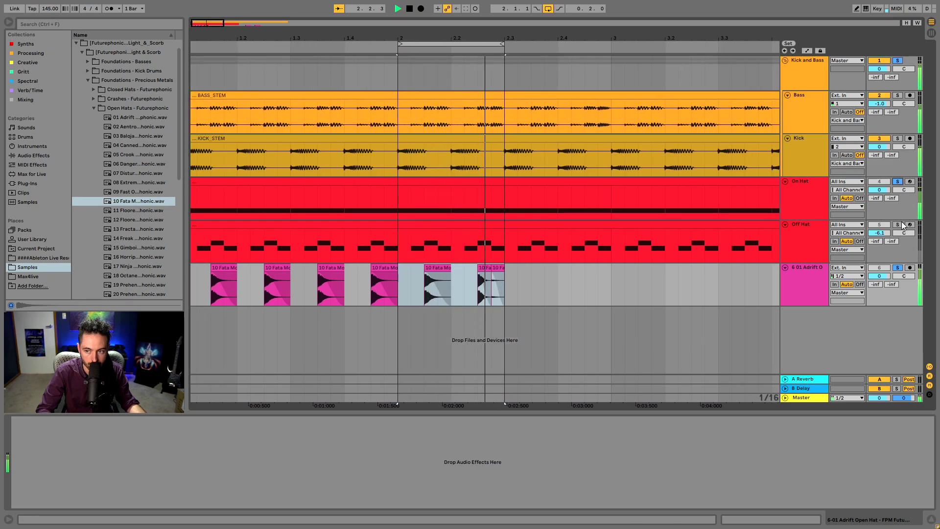
{"action": "left_click", "coordinate": [897, 225], "text": "ctrl"}
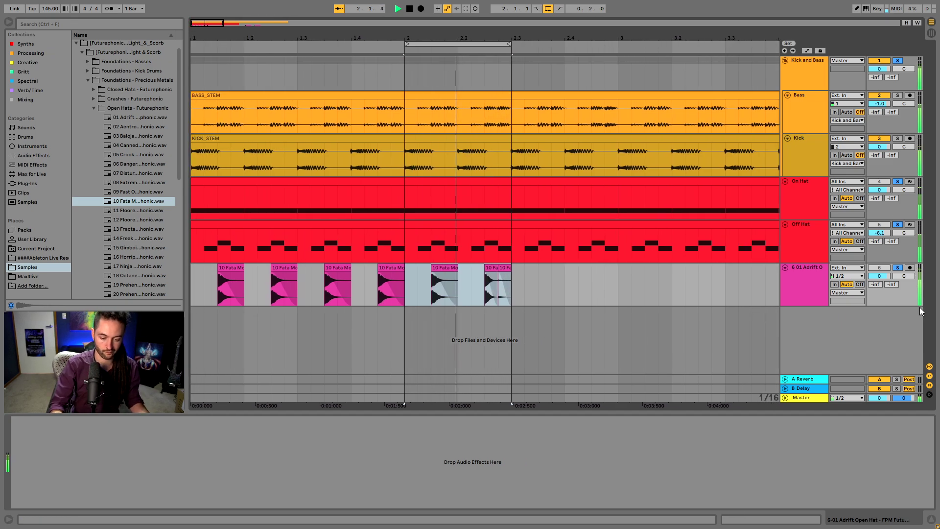
{"action": "key", "text": "space"}
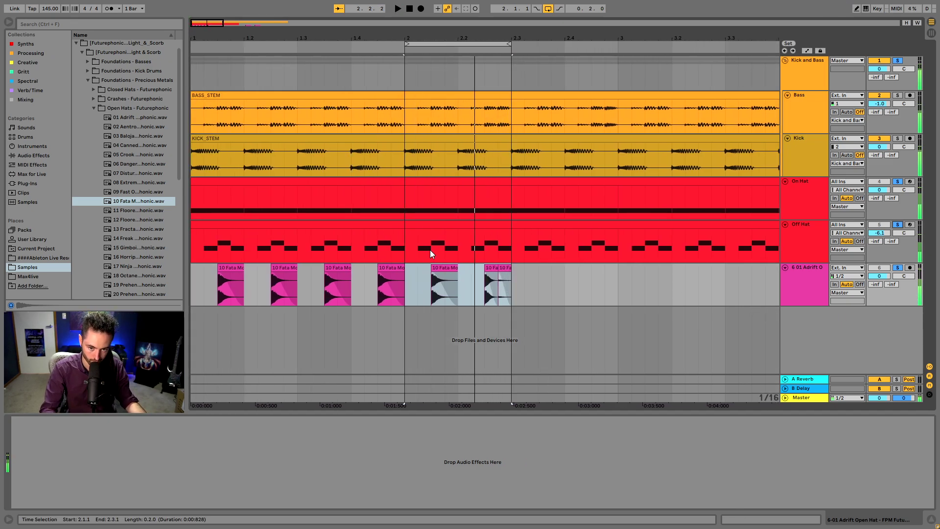
Step: Move the two-beat open hat pattern from 2.1.1 to 1.1.1 and duplicate it twice
{"action": "left_click_drag", "start_coordinate": [412, 283], "coordinate": [471, 282]}
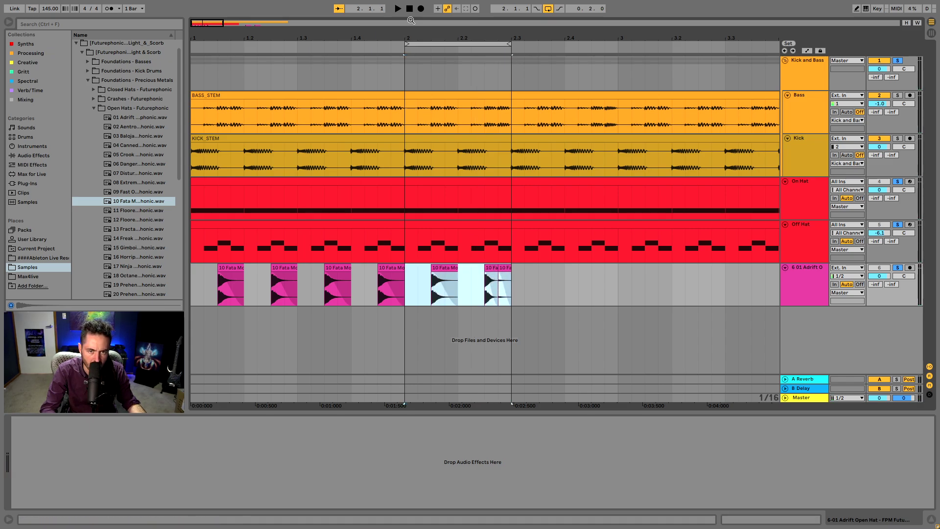
{"action": "left_click_drag", "start_coordinate": [412, 33], "coordinate": [413, 23]}
{"action": "left_click_drag", "start_coordinate": [411, 264], "coordinate": [192, 284]}
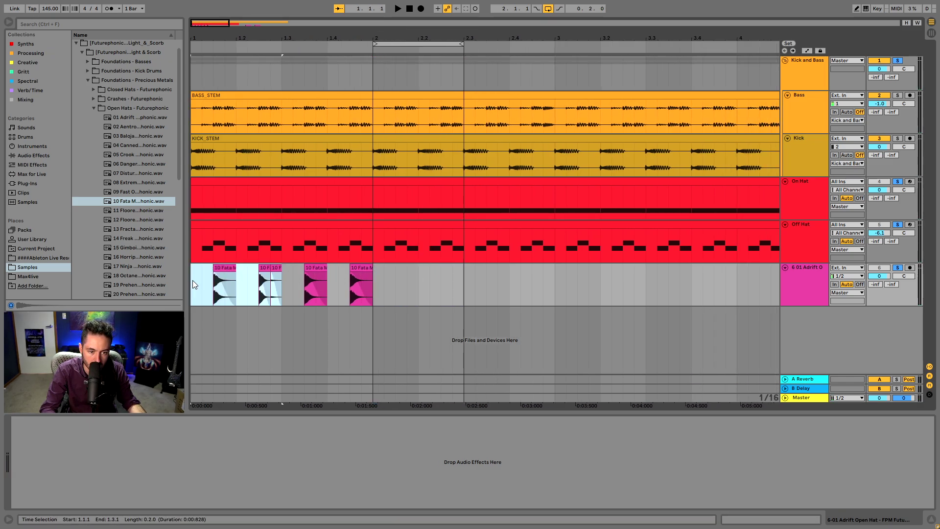
{"action": "key", "text": "ctrl+d"}
{"action": "key", "text": "ctrl+d"}
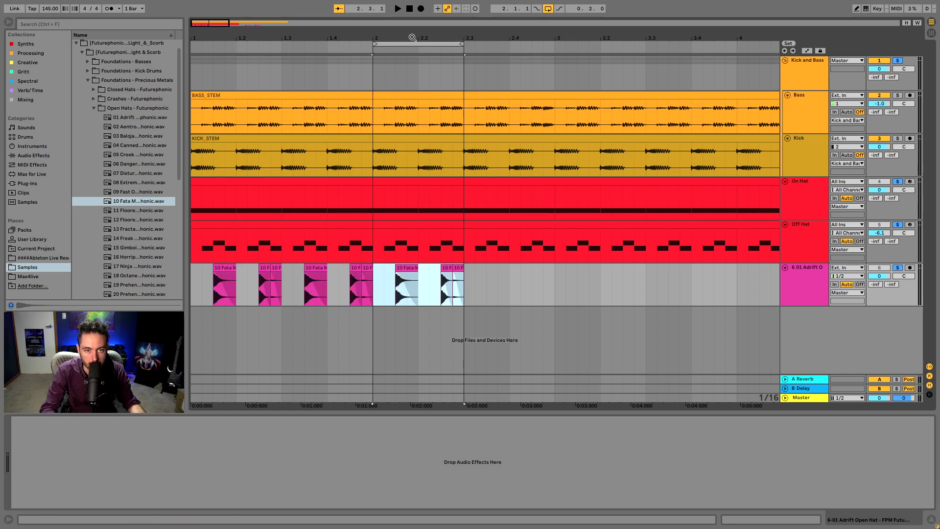
Step: Repeat the open hat pattern up to 5.1.1 and set a four-bar loop starting at 1.1.1
{"action": "left_click_drag", "start_coordinate": [412, 38], "coordinate": [194, 47]}
{"action": "key", "text": "ctrl+d"}
{"action": "key", "text": "ctrl+d"}
{"action": "key", "text": "ctrl+d"}
{"action": "key", "text": "ctrl+d"}
{"action": "key", "text": "ctrl+d"}
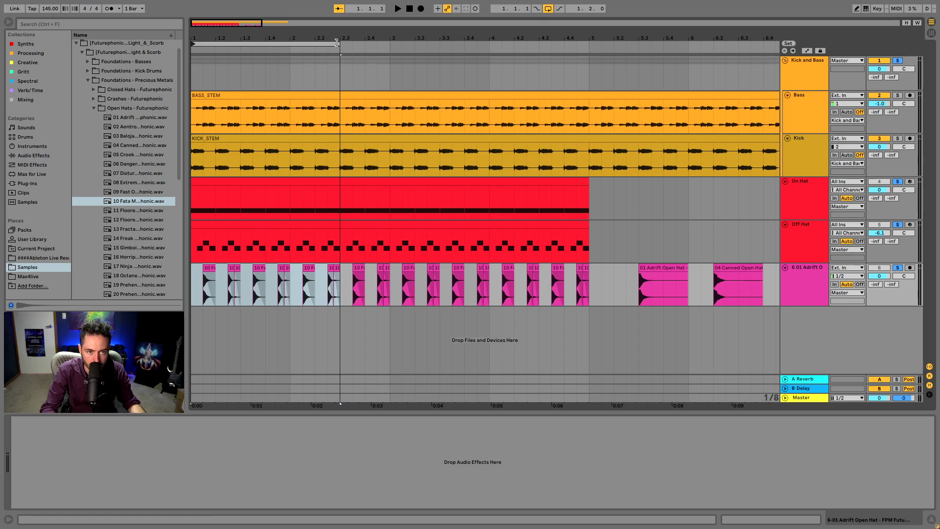
{"action": "left_click_drag", "start_coordinate": [337, 43], "coordinate": [587, 77]}
Step: Delete the unused 01 Adrift and 04 Canned clips after bar 5 on the open hat track
{"action": "left_click", "coordinate": [660, 284]}
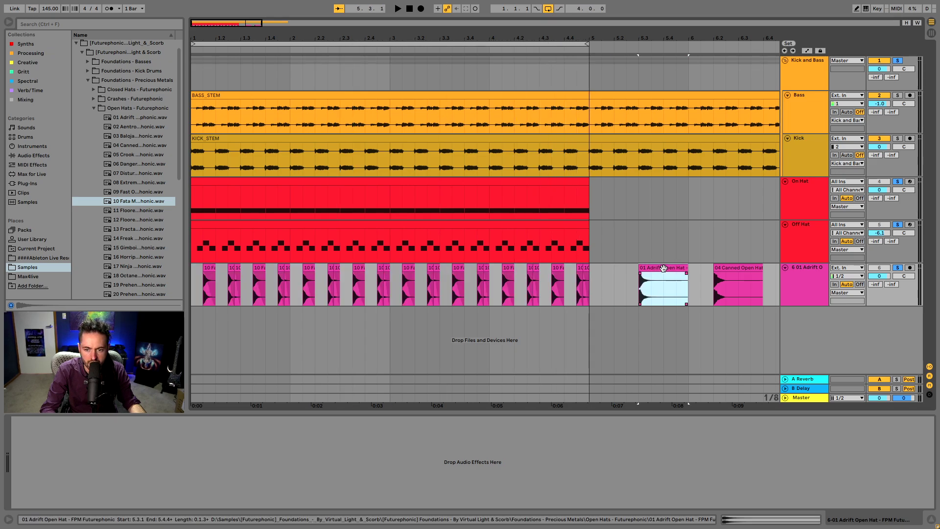
{"action": "left_click", "coordinate": [734, 283], "text": "shift"}
{"action": "key", "text": "Delete"}
{"action": "left_click", "coordinate": [679, 293]}
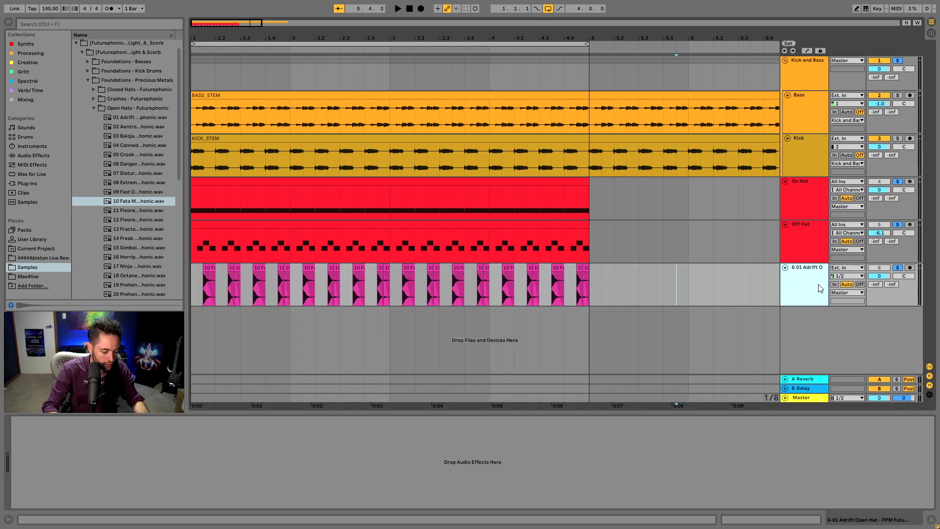
Step: Rename the open hat track as Open Hat and clear the solo on all tracks
{"action": "type", "text": "Hat"}
{"action": "key", "text": "Return"}
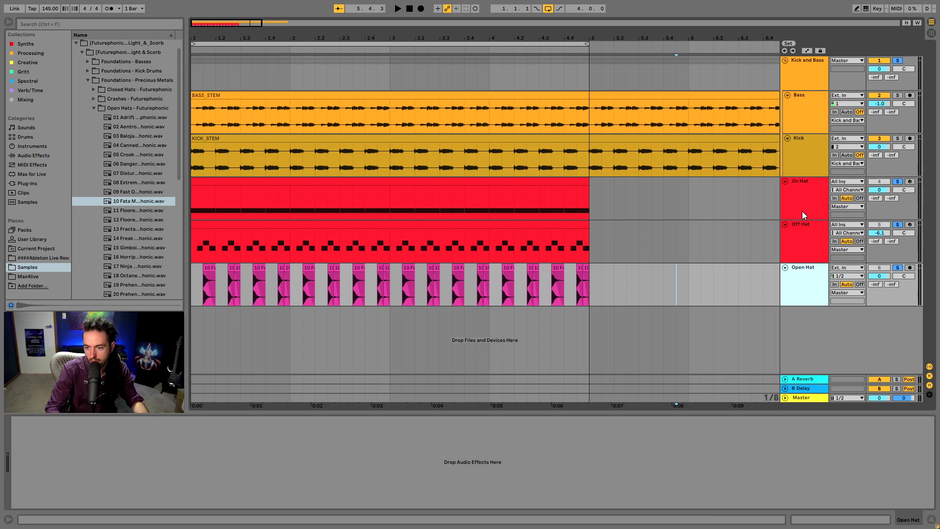
{"action": "left_click", "coordinate": [897, 267]}
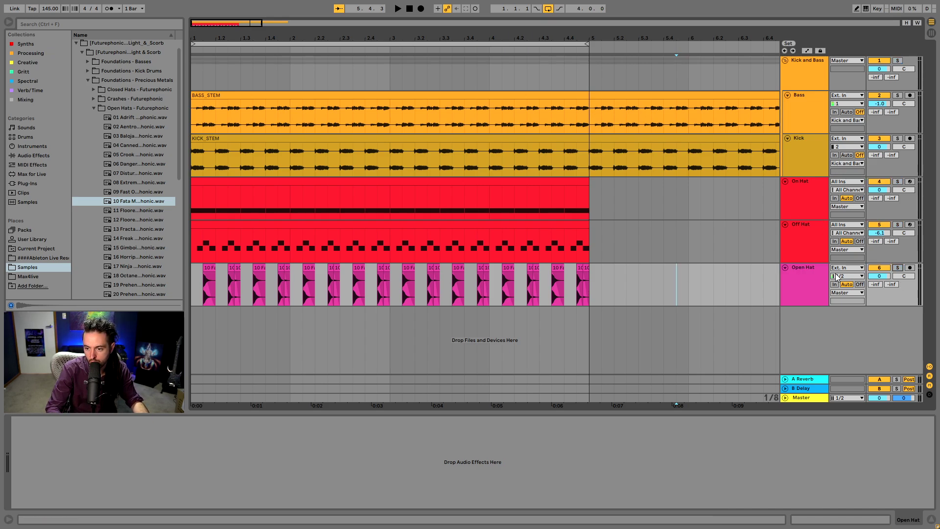
Step: Colour the Open Hat track red to match the On Hat and Off Hat tracks
{"action": "left_click", "coordinate": [816, 252]}
{"action": "right_click", "coordinate": [804, 294]}
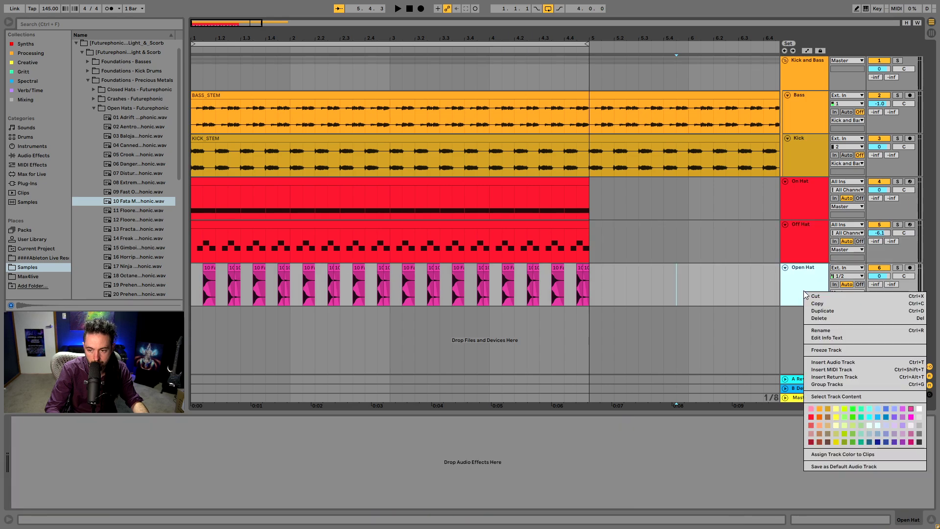
{"action": "left_click", "coordinate": [810, 416]}
Step: Insert an audio track and place FPDC X-Noize Snare 1.wav from the Futurephonic Sonic Formations Snare Drums folder on it at 1.2.1
{"action": "right_click", "coordinate": [811, 345]}
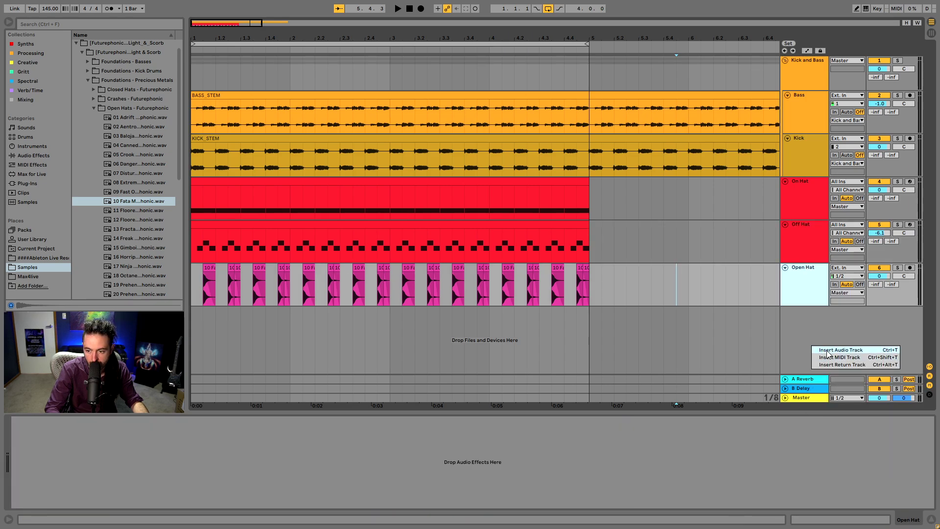
{"action": "left_click", "coordinate": [816, 349]}
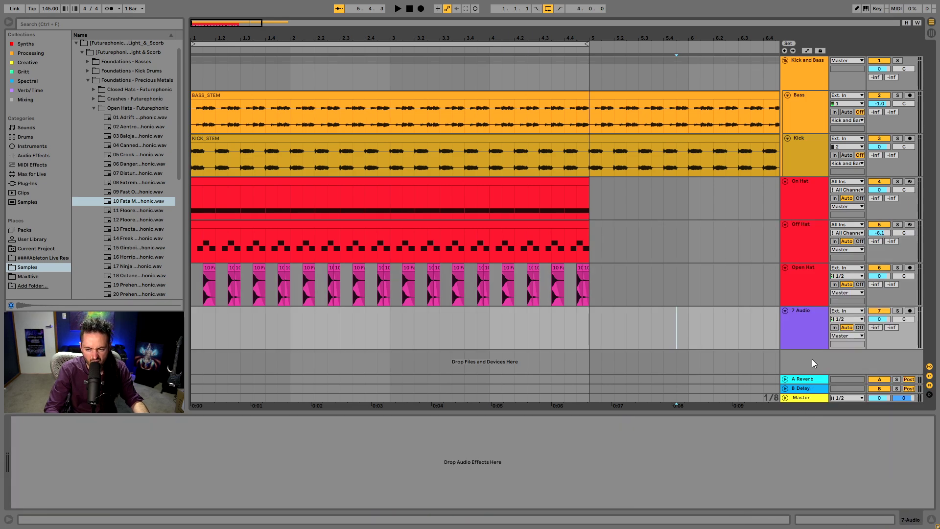
{"action": "left_click", "coordinate": [95, 108]}
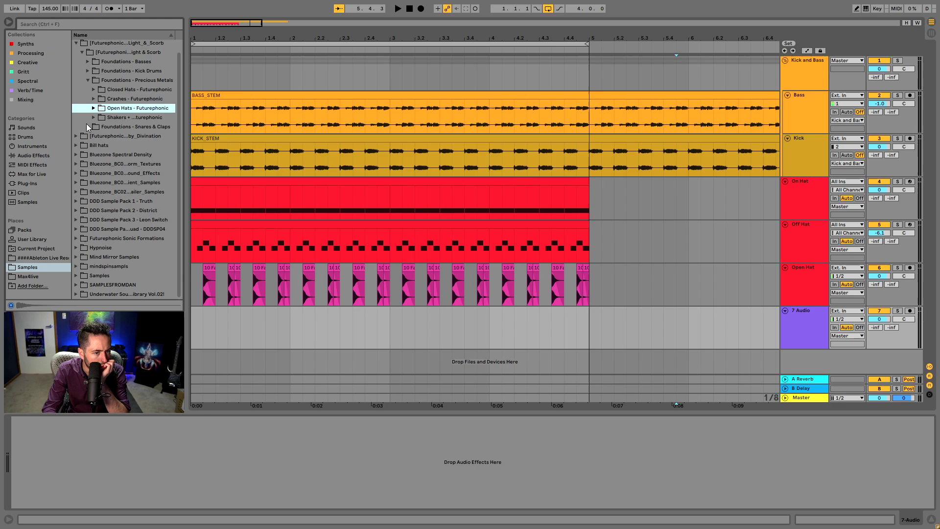
{"action": "left_click", "coordinate": [78, 43]}
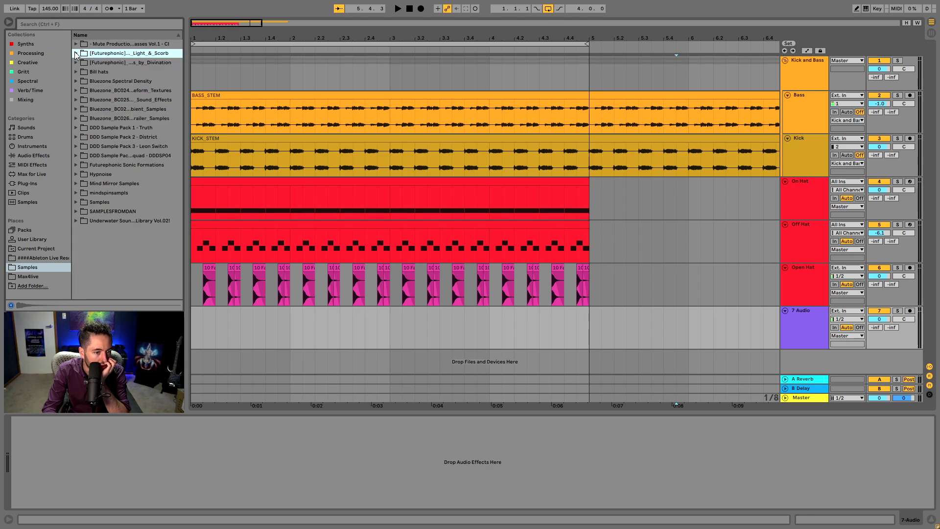
{"action": "left_click", "coordinate": [77, 164]}
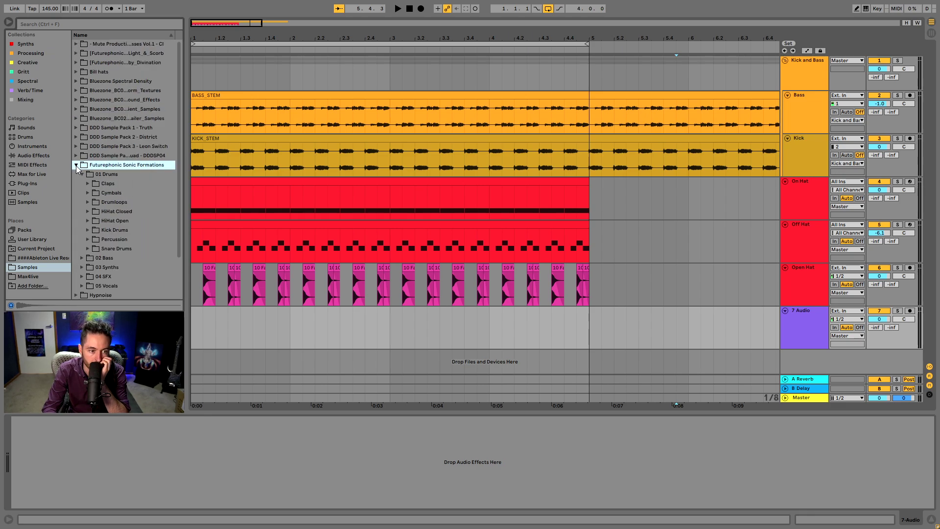
{"action": "left_click", "coordinate": [88, 248]}
{"action": "scroll", "coordinate": [121, 242], "scroll_direction": "down", "scroll_amount": 4}
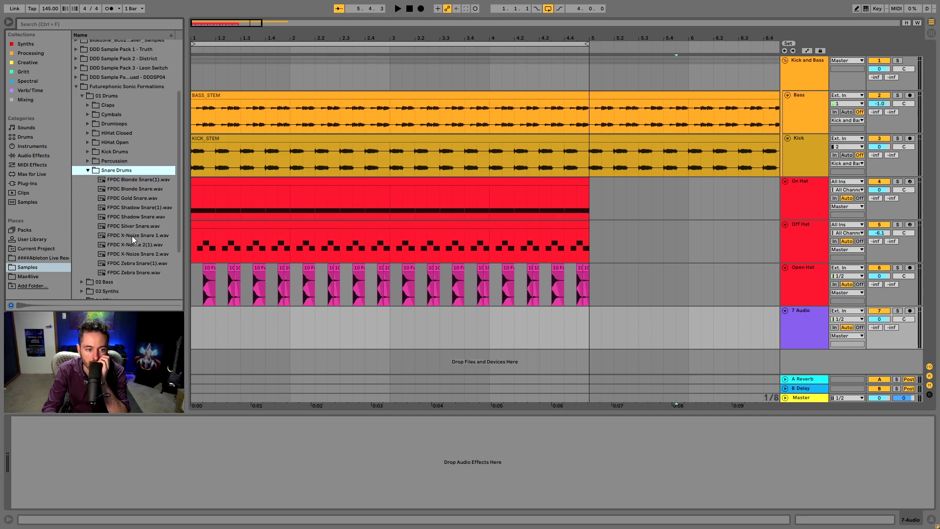
{"action": "left_click_drag", "start_coordinate": [135, 235], "coordinate": [228, 323]}
{"action": "left_click_drag", "start_coordinate": [210, 39], "coordinate": [310, 286]}
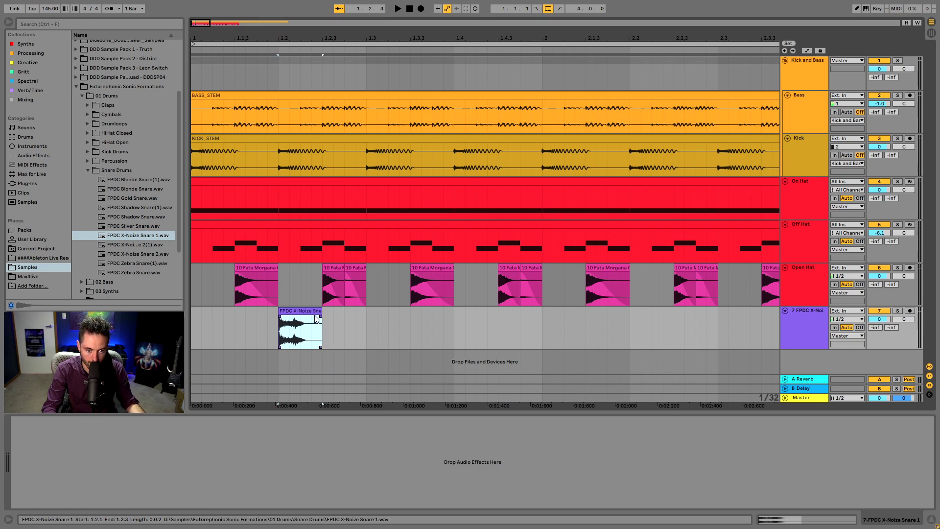
Step: Repeat the two-beat snare section from 1.1.1 to 1.3.1 until the pattern fills the four bars up to 5.1.1
{"action": "left_click_drag", "start_coordinate": [377, 339], "coordinate": [337, 337]}
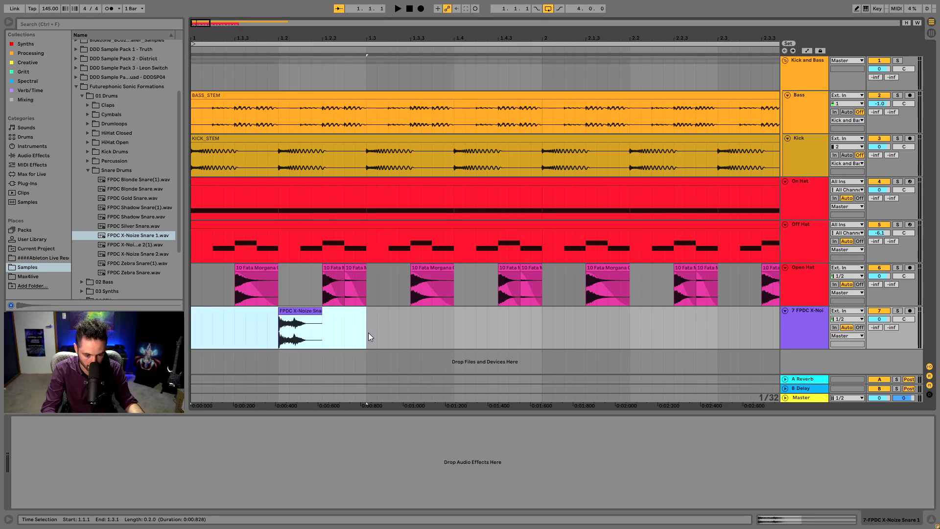
{"action": "key", "text": "ctrl+d"}
{"action": "key", "text": "ctrl+d"}
{"action": "key", "text": "ctrl+d"}
{"action": "key", "text": "minus"}
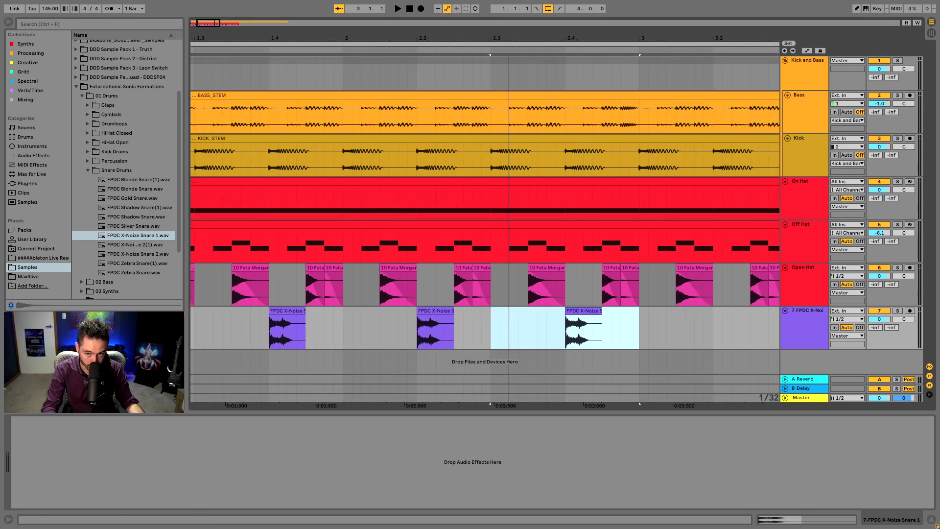
{"action": "key", "text": "ctrl+d"}
{"action": "key", "text": "minus"}
{"action": "key", "text": "minus"}
{"action": "key", "text": "ctrl+d"}
{"action": "key", "text": "ctrl+d"}
{"action": "key", "text": "ctrl+d"}
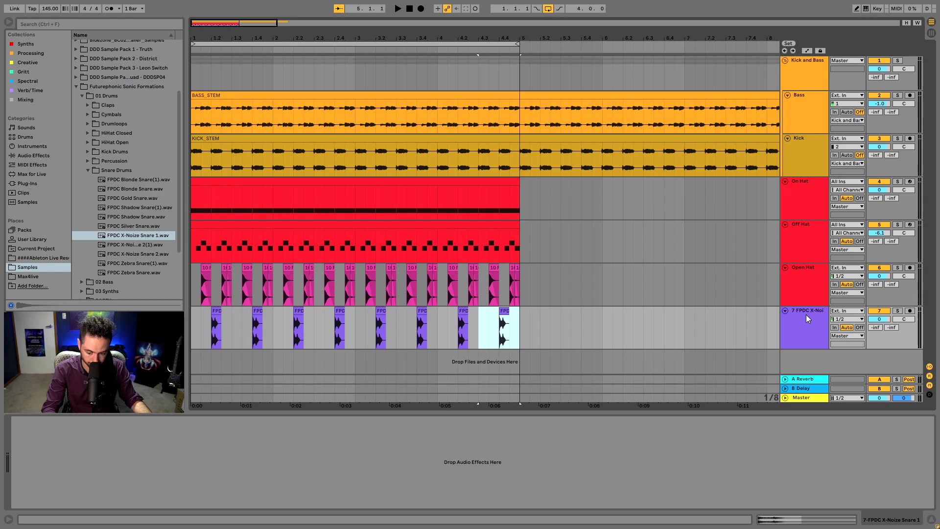
Step: Lower the snare track's volume to -5.0 dB while the loop plays
{"action": "key", "text": "space"}
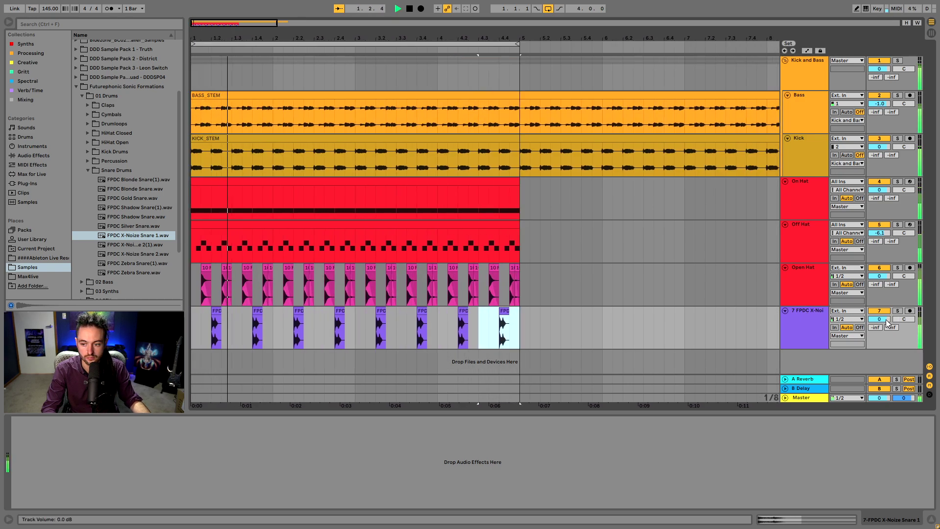
{"action": "left_click_drag", "start_coordinate": [882, 319], "coordinate": [882, 335]}
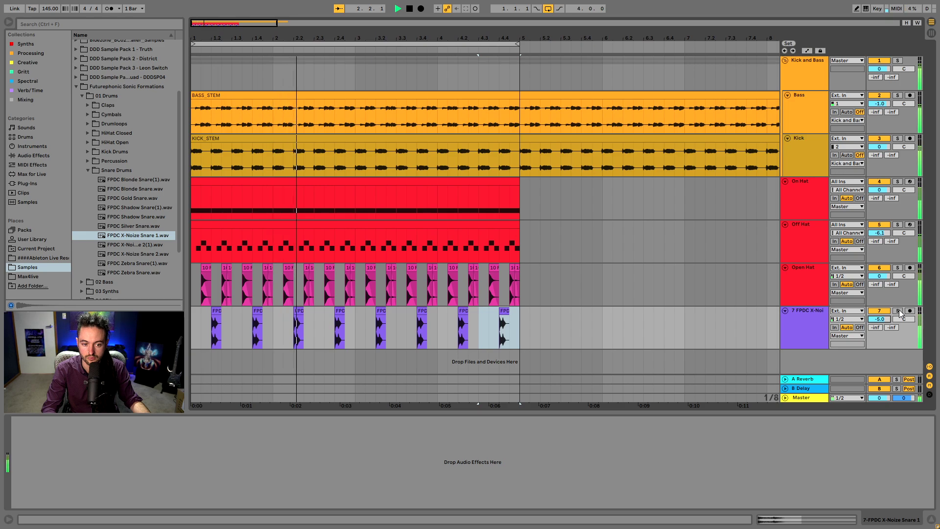
{"action": "key", "text": "space"}
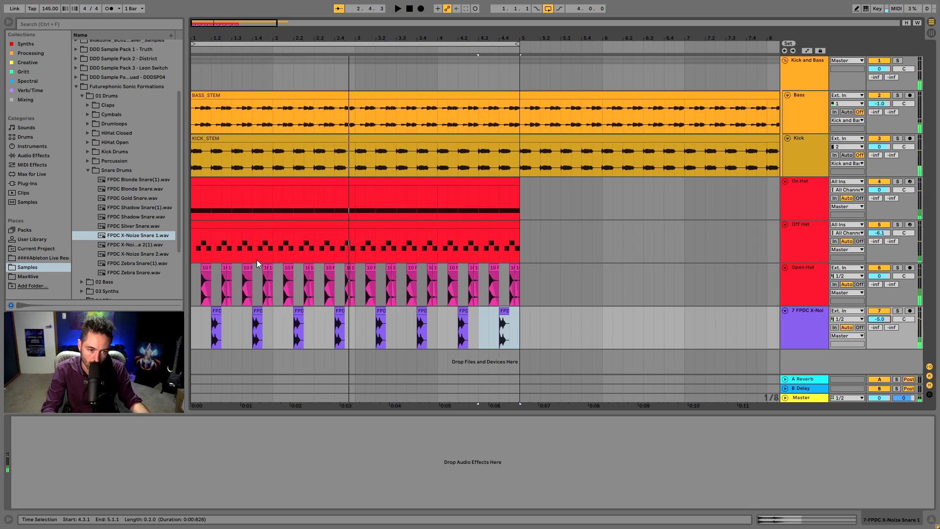
Step: Replace the doubled open hats in the first two bars with single hits and select 1.1.1 to 3.1.1 across all tracks
{"action": "left_click", "coordinate": [227, 269]}
{"action": "left_click_drag", "start_coordinate": [203, 268], "coordinate": [349, 285]}
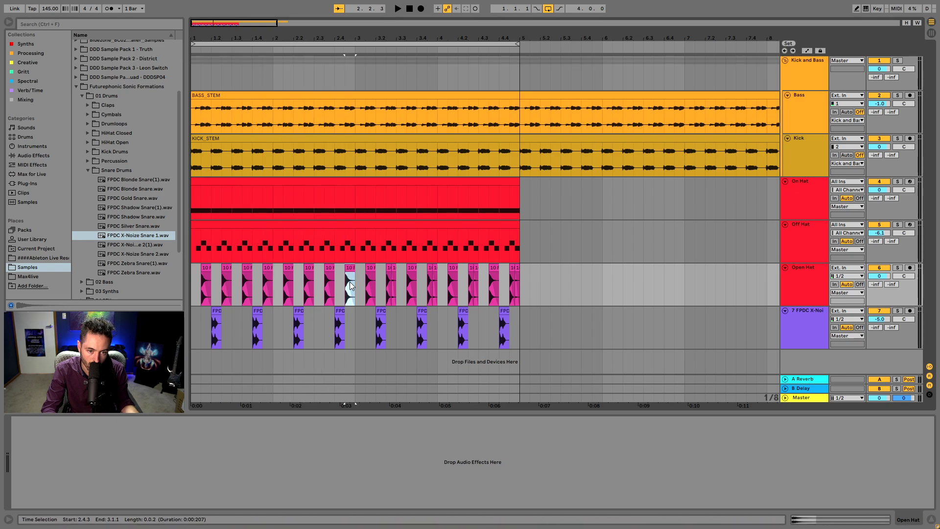
{"action": "left_click_drag", "start_coordinate": [356, 327], "coordinate": [216, 81]}
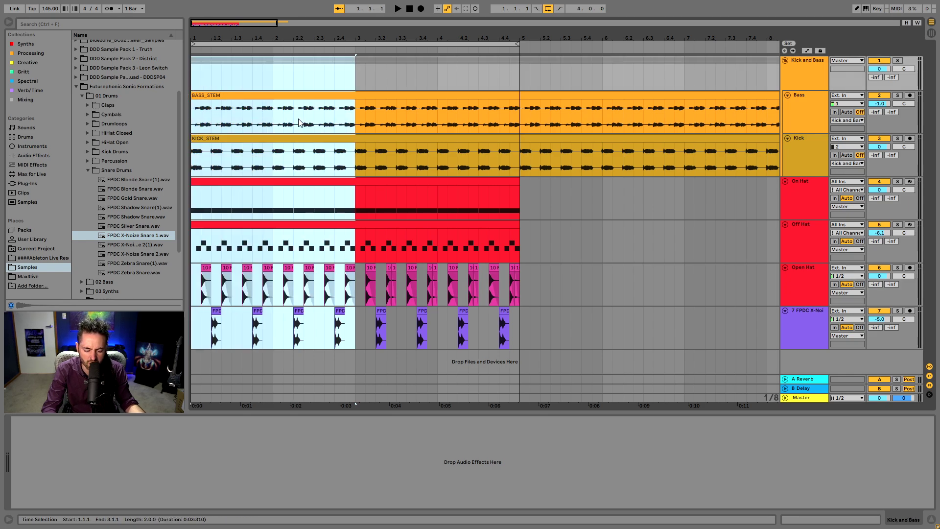
Step: Rename the snare track as Snare and colour it red like the hat tracks
{"action": "left_click", "coordinate": [793, 335]}
{"action": "key", "text": "ctrl+r"}
{"action": "type", "text": "Snare"}
{"action": "key", "text": "Return"}
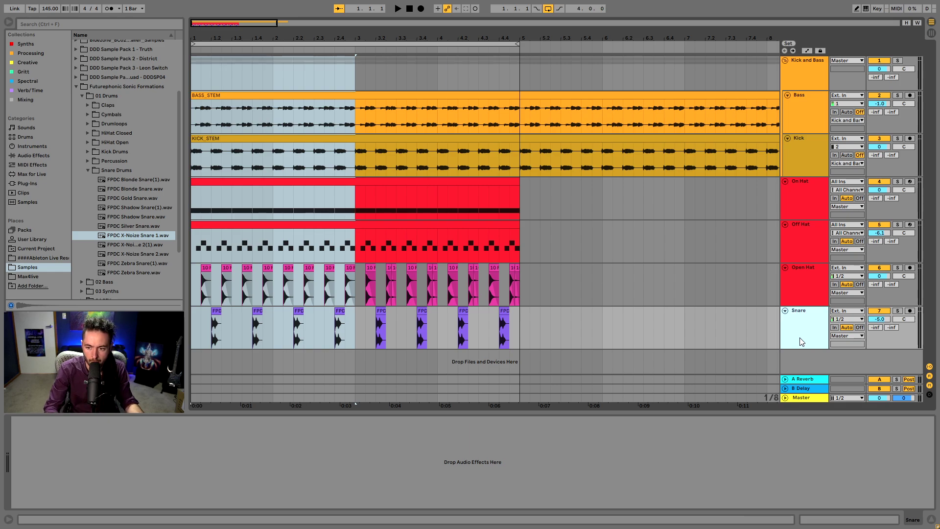
{"action": "right_click", "coordinate": [801, 342]}
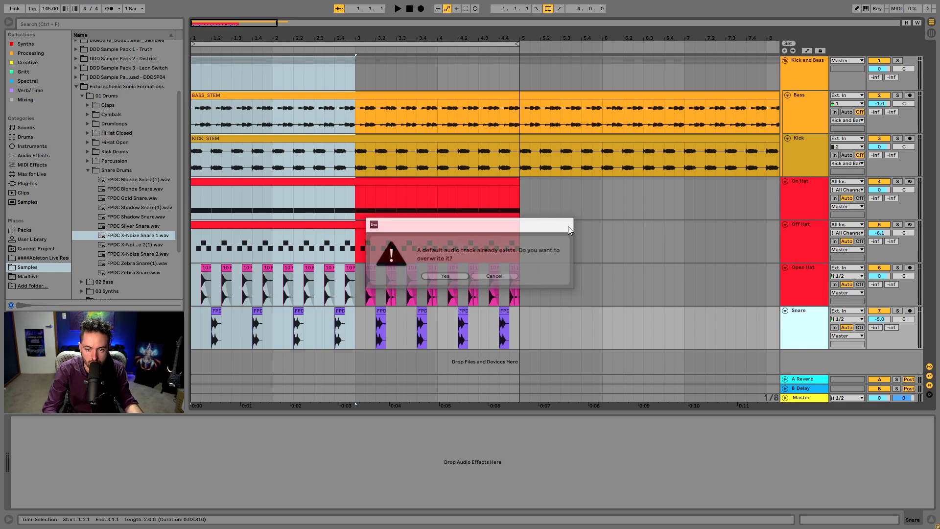
{"action": "left_click", "coordinate": [567, 224]}
{"action": "right_click", "coordinate": [810, 330]}
{"action": "left_click", "coordinate": [816, 454]}
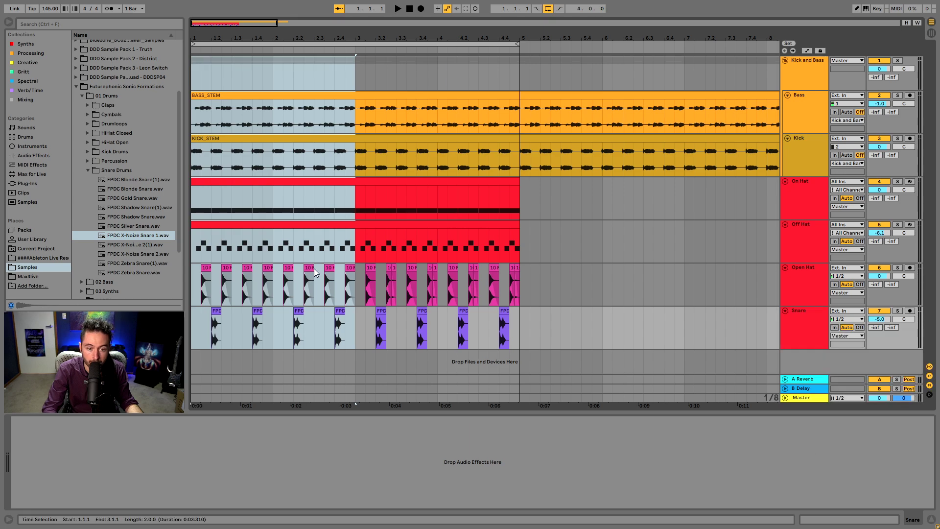
Step: Assign the track colour to the clips of the On Hat, Off Hat, Open Hat and Snare tracks
{"action": "left_click", "coordinate": [818, 315]}
{"action": "right_click", "coordinate": [815, 325]}
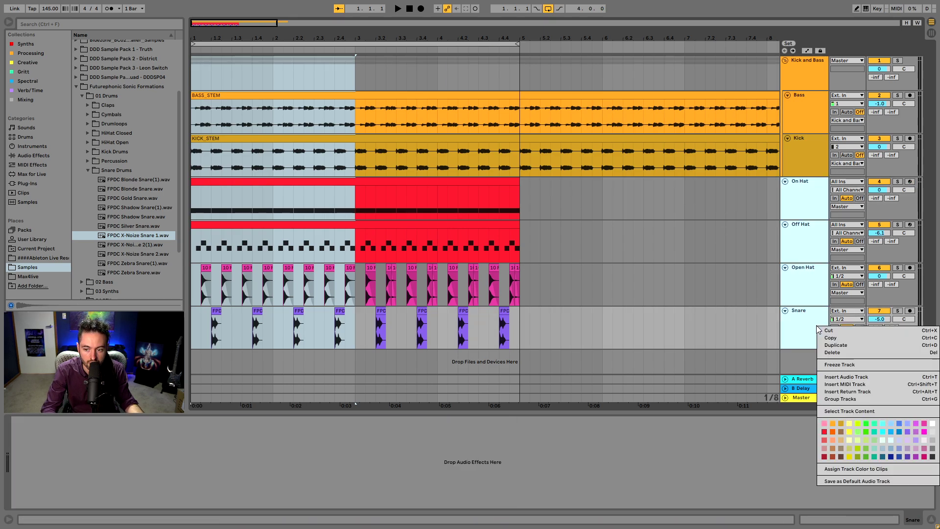
{"action": "left_click", "coordinate": [848, 480]}
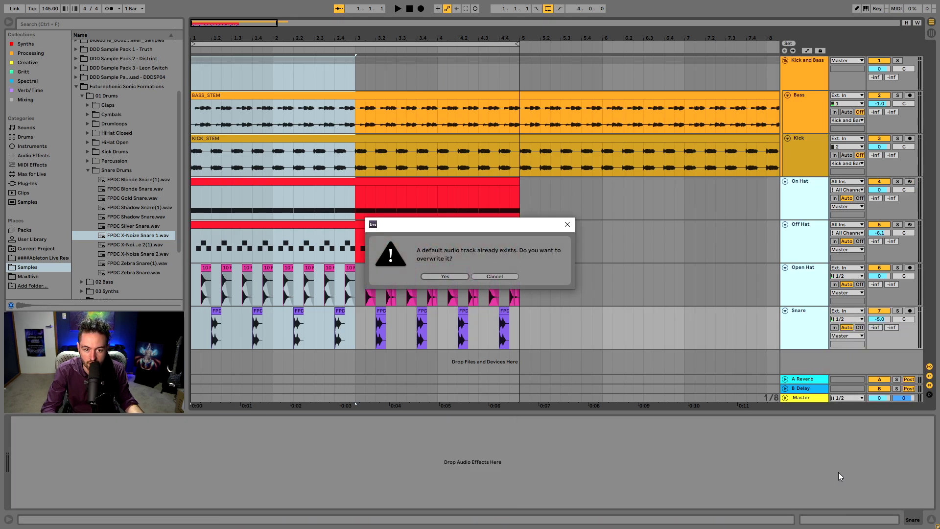
{"action": "left_click", "coordinate": [494, 277]}
{"action": "right_click", "coordinate": [801, 198]}
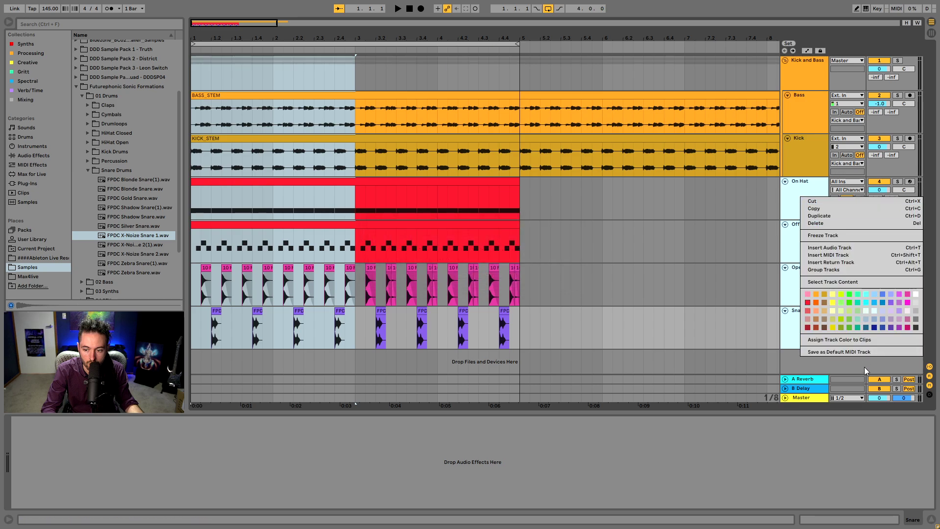
{"action": "left_click", "coordinate": [857, 340]}
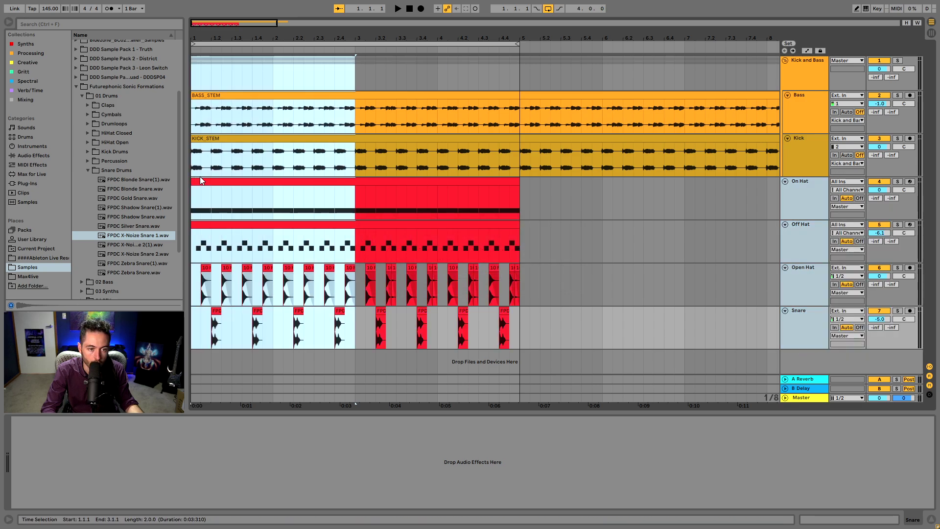
Step: Select the On Hat clip and audition the full groove with the snare from the loop start
{"action": "left_click", "coordinate": [204, 181]}
{"action": "key", "text": "space"}
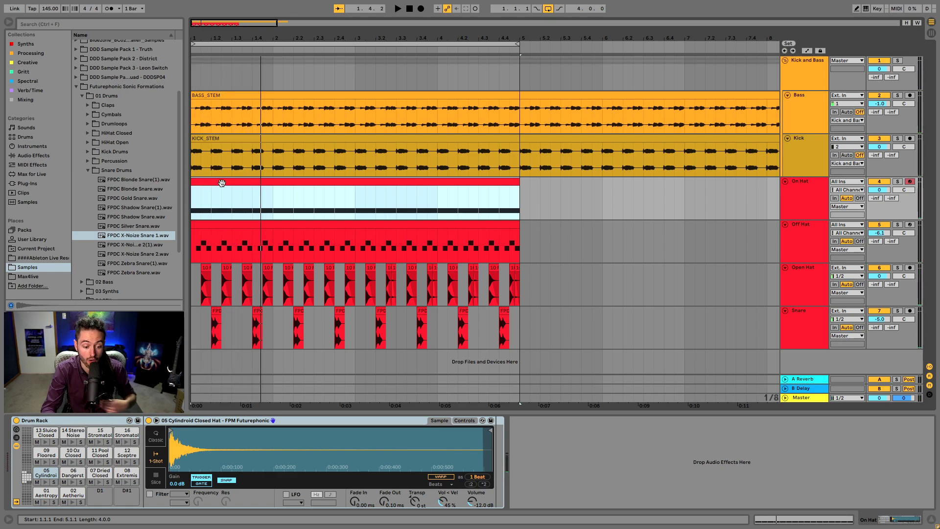
{"action": "key", "text": "space"}
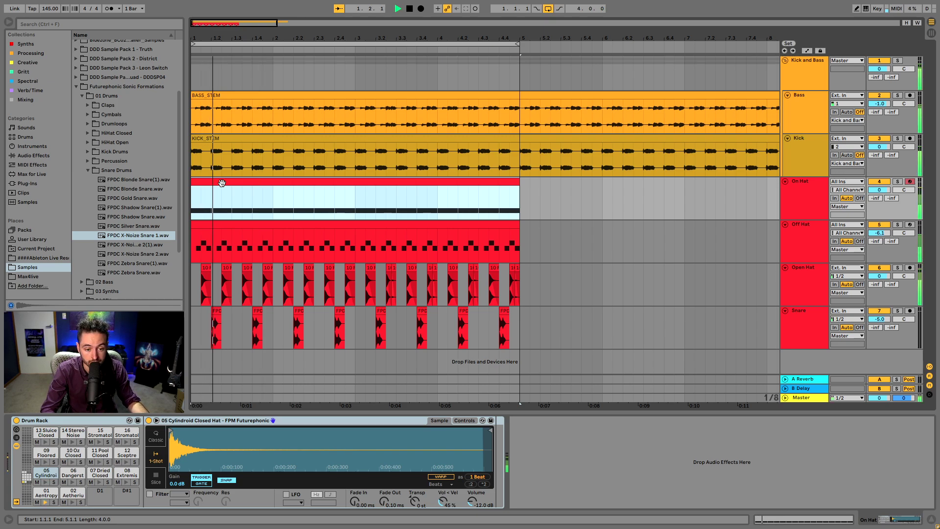
Step: Solo the Snare track and add an EQ Eight to it
{"action": "left_click", "coordinate": [812, 324]}
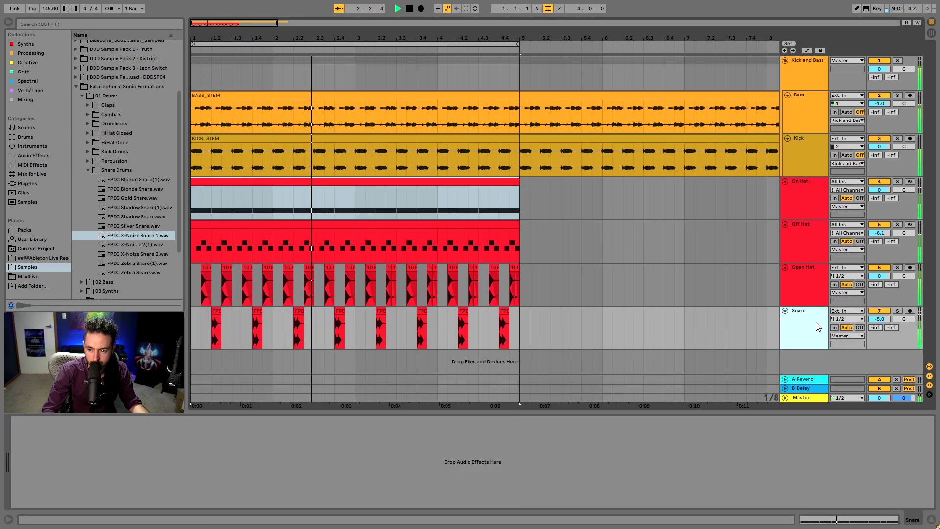
{"action": "left_click", "coordinate": [897, 310]}
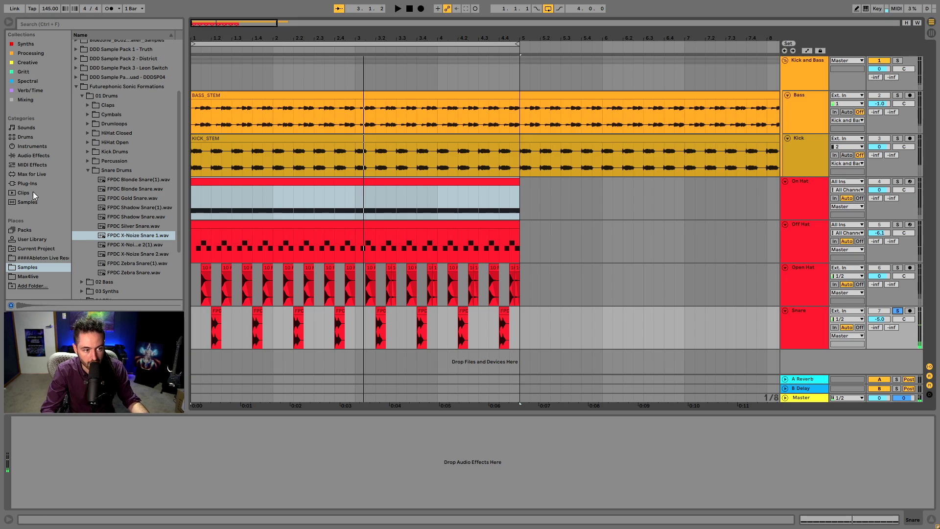
{"action": "left_click", "coordinate": [39, 156]}
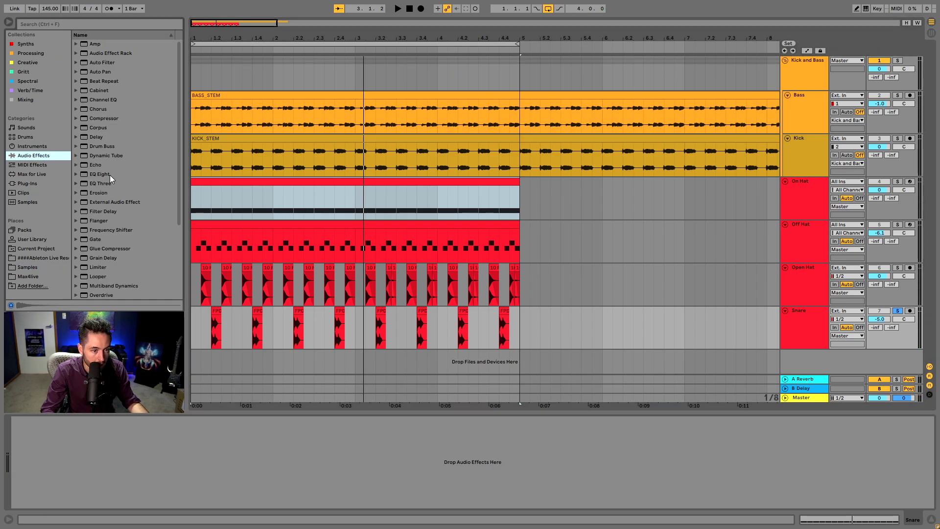
{"action": "left_click_drag", "start_coordinate": [109, 175], "coordinate": [219, 329]}
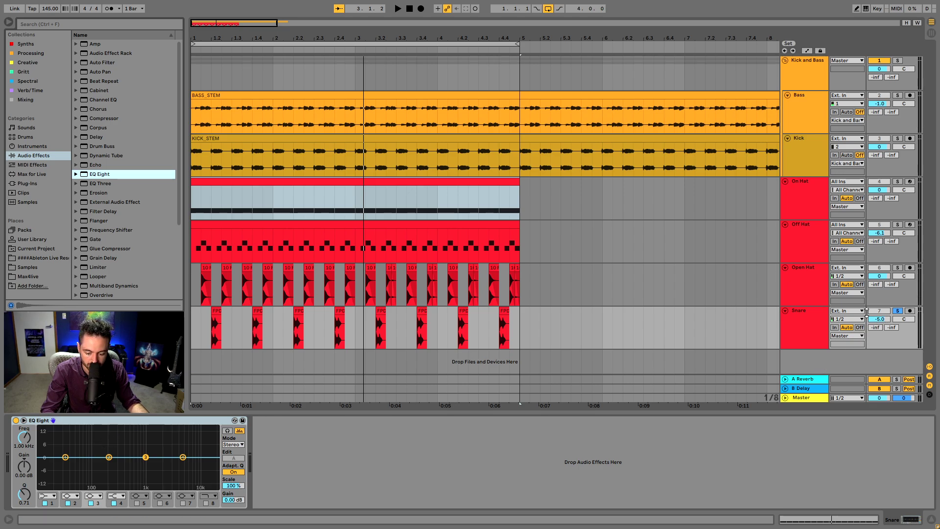
Step: Audition the soloed snare and set EQ Eight's band 1 to a low-cut filter at 156 Hz
{"action": "key", "text": "space"}
{"action": "key", "text": "space"}
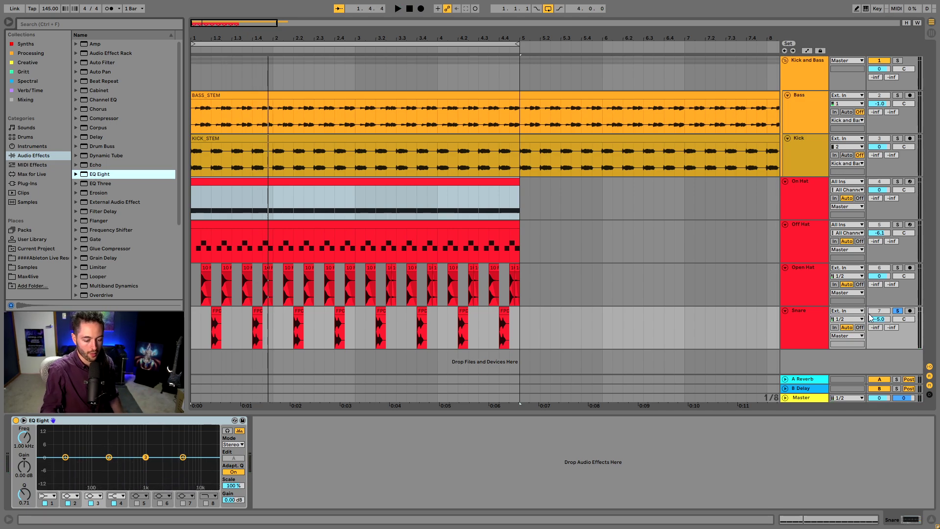
{"action": "left_click", "coordinate": [46, 495]}
{"action": "left_click", "coordinate": [47, 447]}
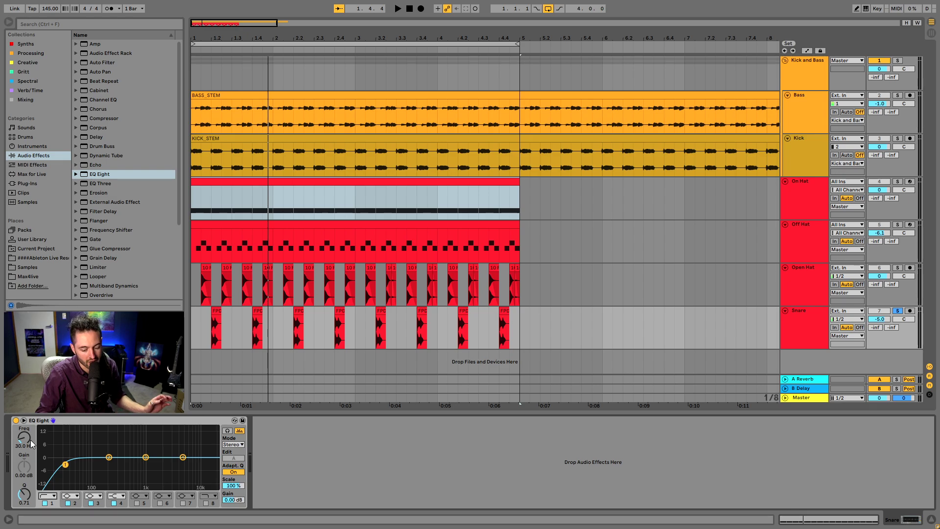
{"action": "left_click_drag", "start_coordinate": [23, 446], "coordinate": [24, 426]}
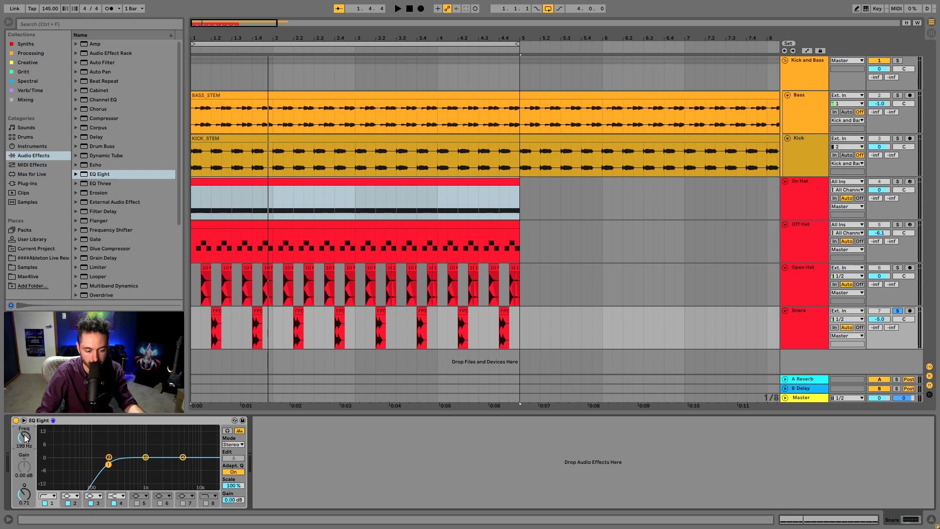
{"action": "key", "text": "space"}
{"action": "left_click_drag", "start_coordinate": [25, 434], "coordinate": [25, 437]}
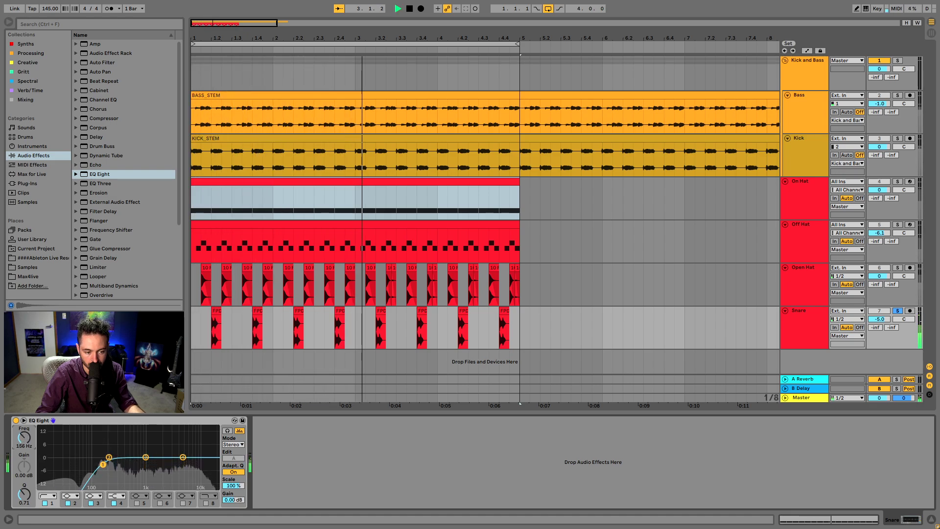
Step: Raise the snare EQ Eight's band 1 low cut to 255 Hz, comparing the sound with the device off and on
{"action": "left_click", "coordinate": [16, 420]}
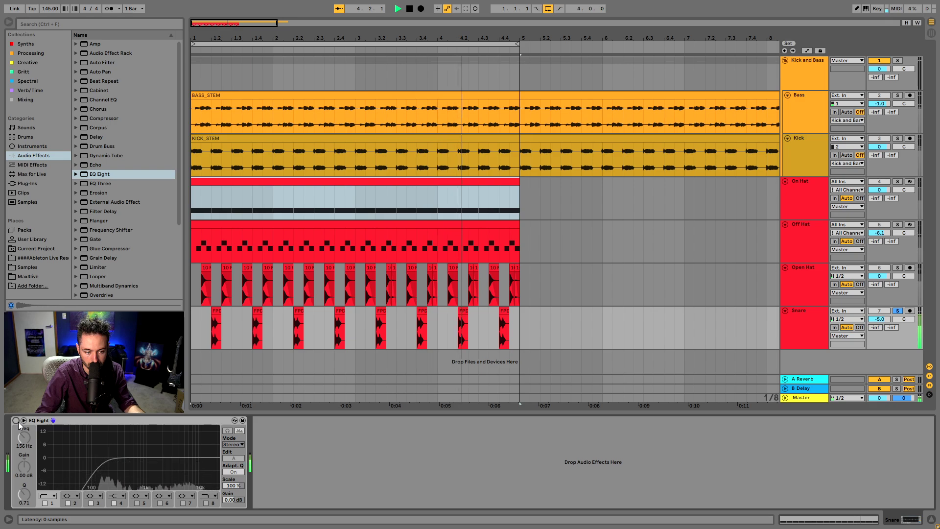
{"action": "left_click", "coordinate": [17, 421]}
{"action": "left_click_drag", "start_coordinate": [27, 439], "coordinate": [27, 434]}
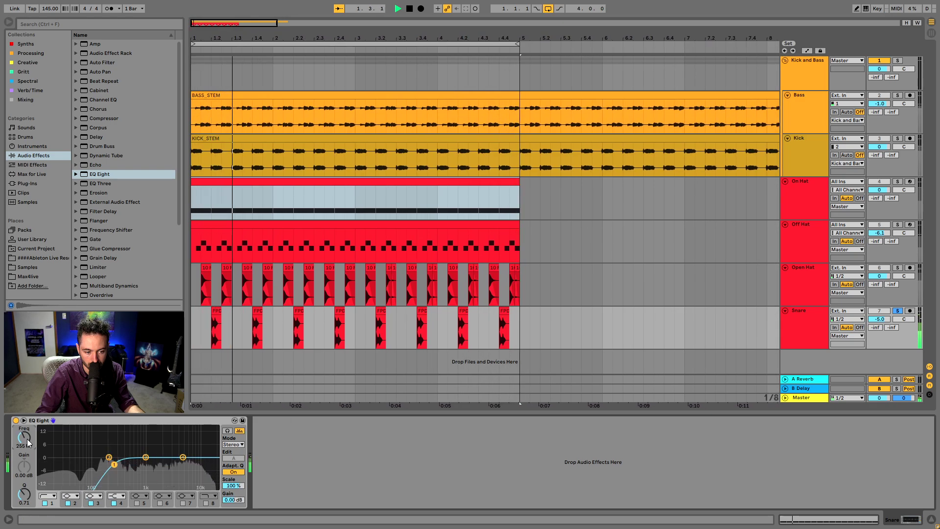
{"action": "left_click", "coordinate": [16, 420]}
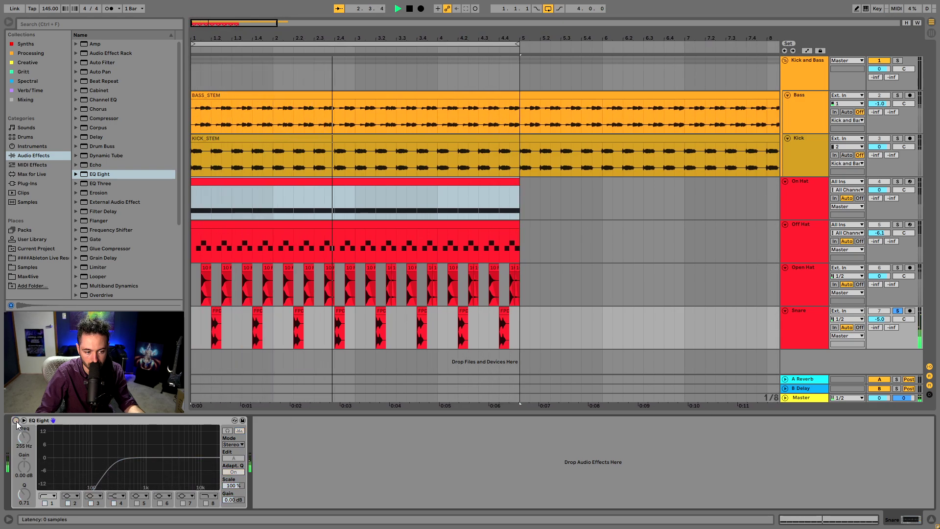
{"action": "left_click", "coordinate": [15, 420]}
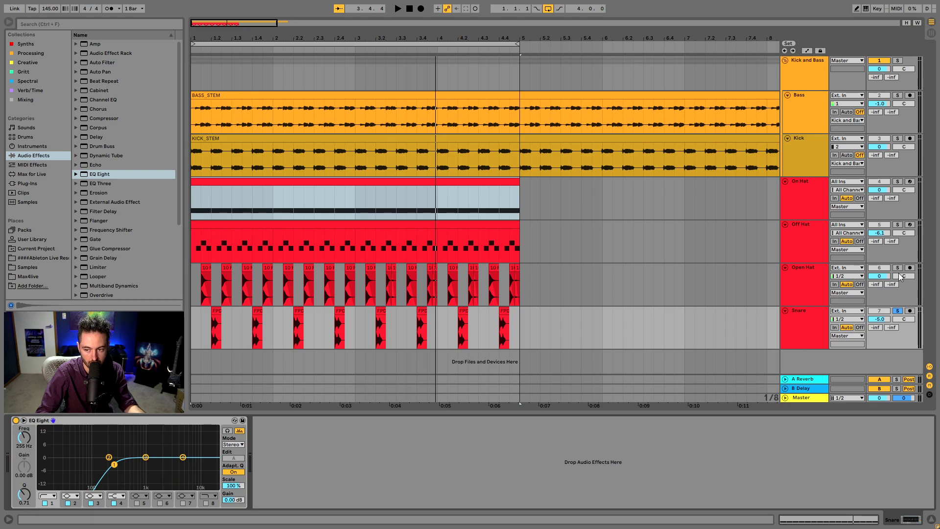
Step: Unsolo the Snare track and audition the full groove with the kick and bass
{"action": "left_click", "coordinate": [899, 311]}
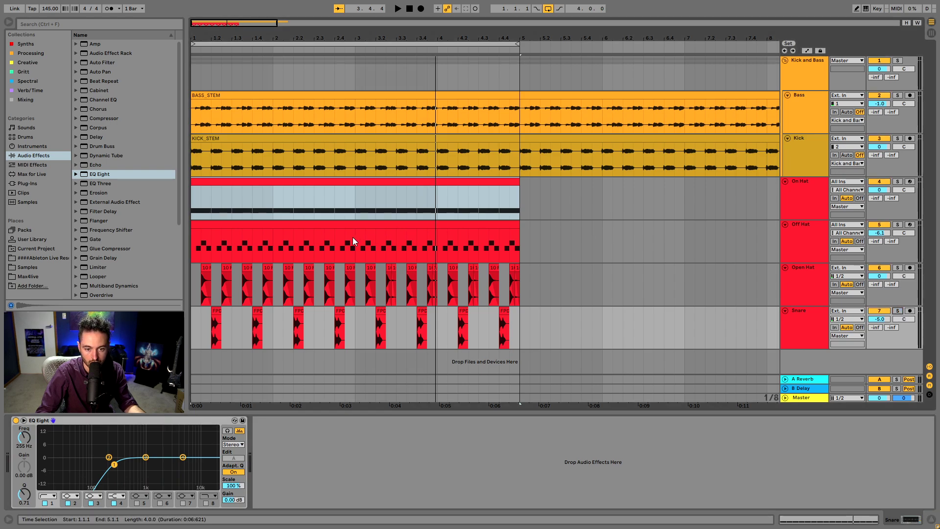
{"action": "key", "text": "space"}
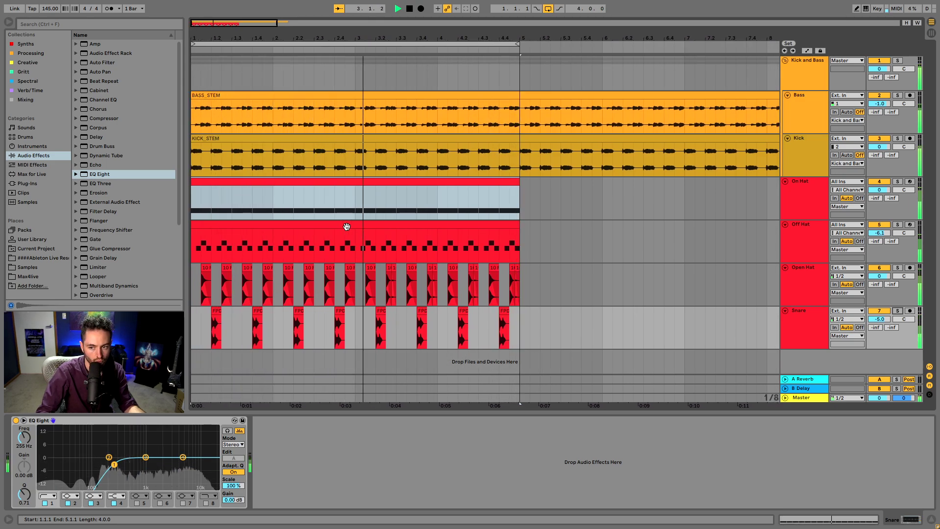
{"action": "key", "text": "space"}
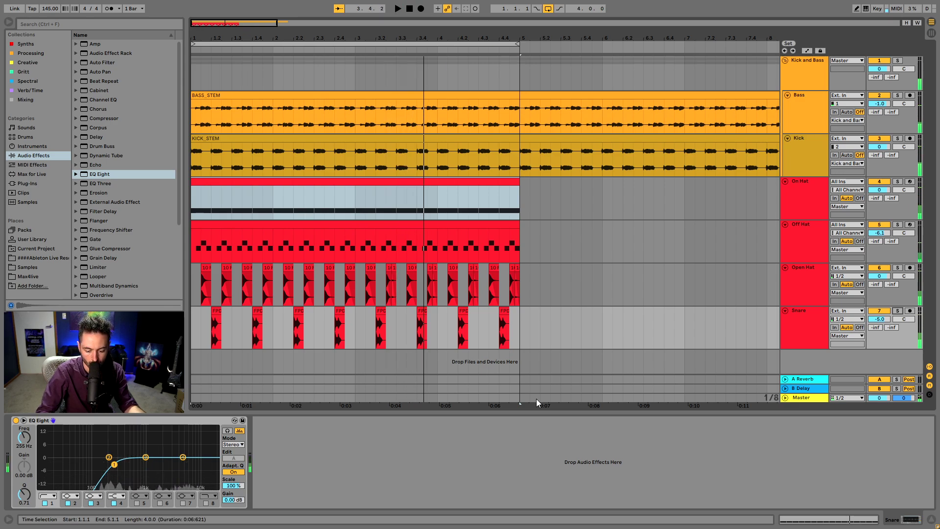
Step: Group the On Hat, Off Hat, Open Hat and Snare tracks as Drums and fold the group
{"action": "left_click", "coordinate": [778, 319]}
{"action": "left_click", "coordinate": [786, 201], "text": "shift"}
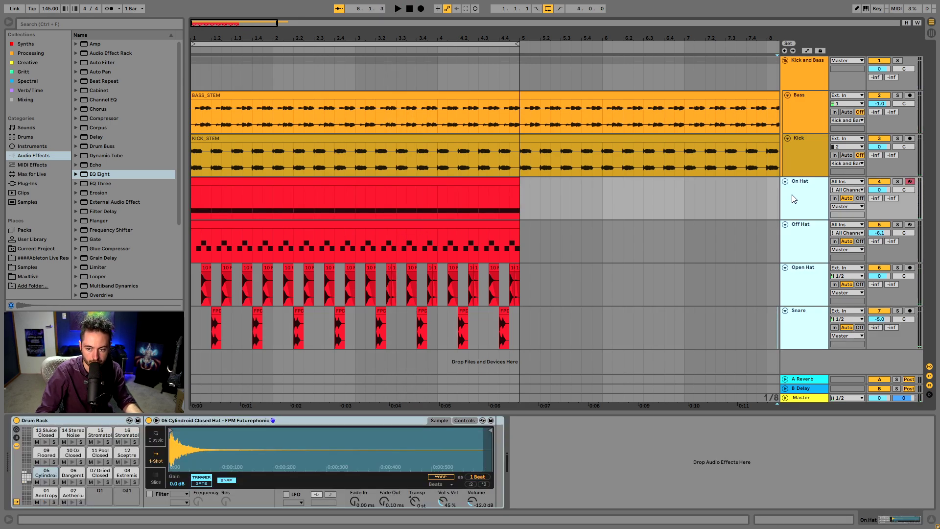
{"action": "key", "text": "ctrl+g"}
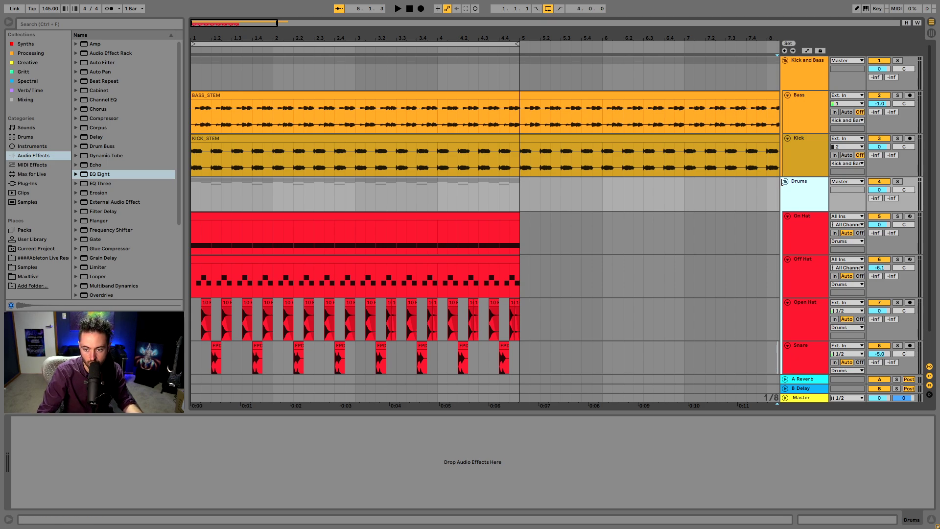
{"action": "left_click", "coordinate": [785, 181]}
Step: Delete the Reverb and Delay return tracks and insert a new return track
{"action": "left_click", "coordinate": [804, 378]}
{"action": "left_click", "coordinate": [802, 388], "text": "shift"}
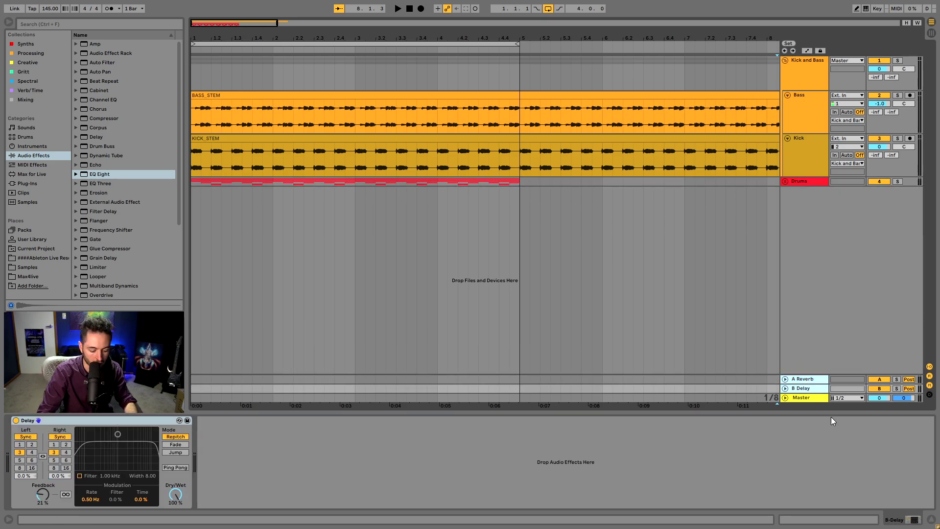
{"action": "key", "text": "Delete"}
{"action": "right_click", "coordinate": [822, 370]}
{"action": "left_click", "coordinate": [839, 368]}
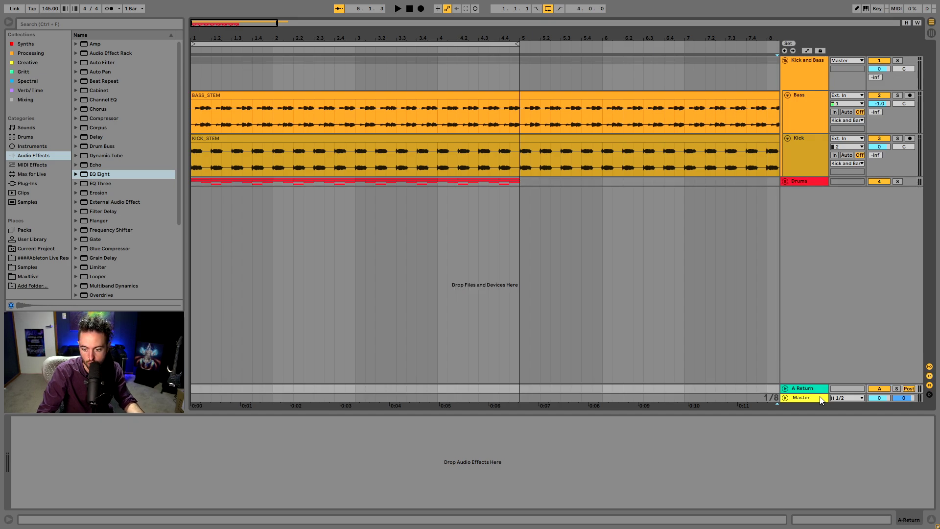
{"action": "type", "text": "SU"}
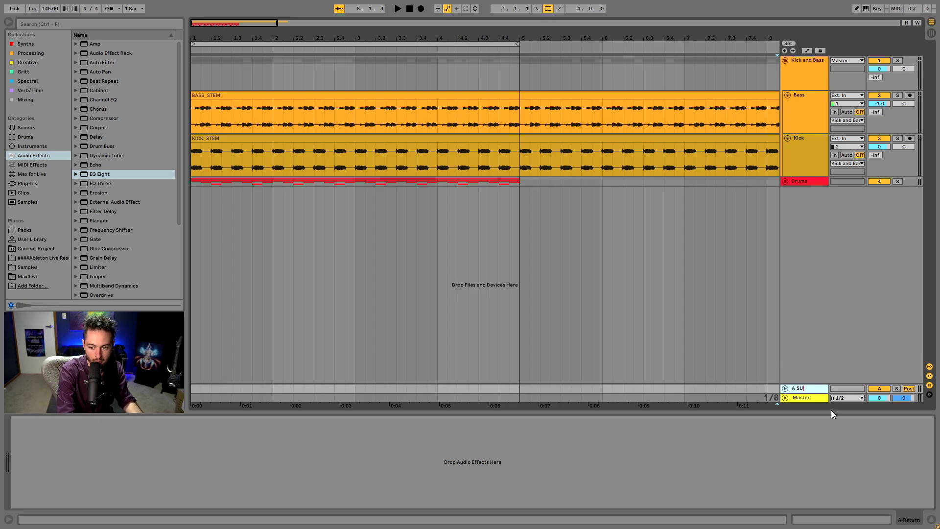
{"action": "type", "text": "pINTERNET"}
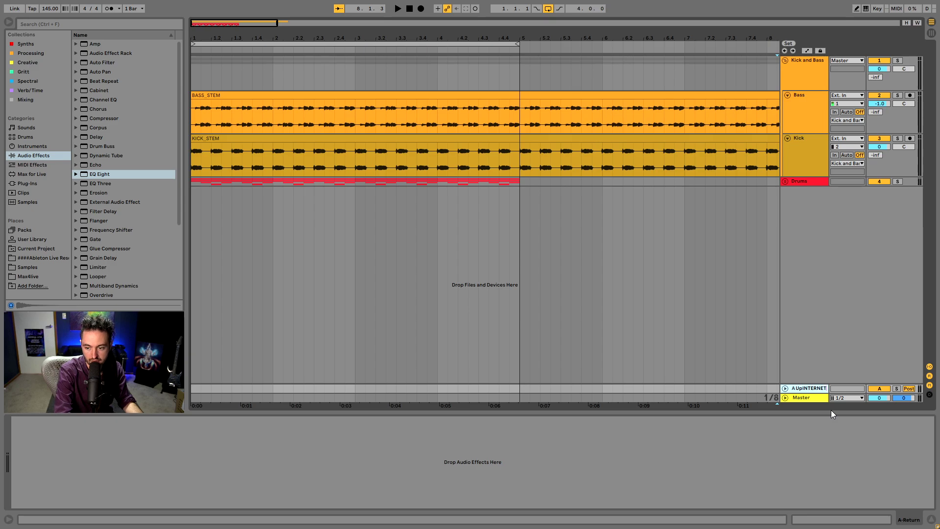
{"action": "type", "text": "S"}
{"action": "key", "text": "Return"}
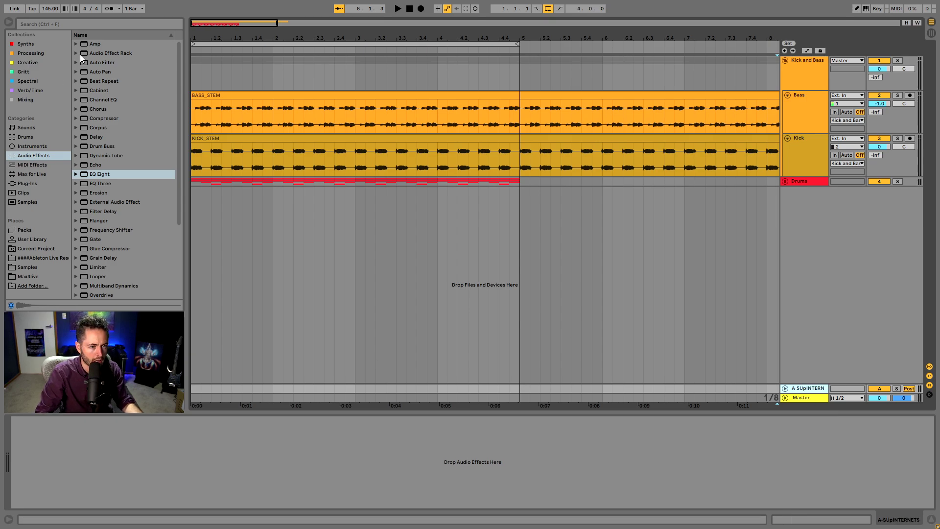
Step: Rename the new return track DrumVerb
{"action": "double_click", "coordinate": [820, 389]}
{"action": "type", "text": "DrumVerb"}
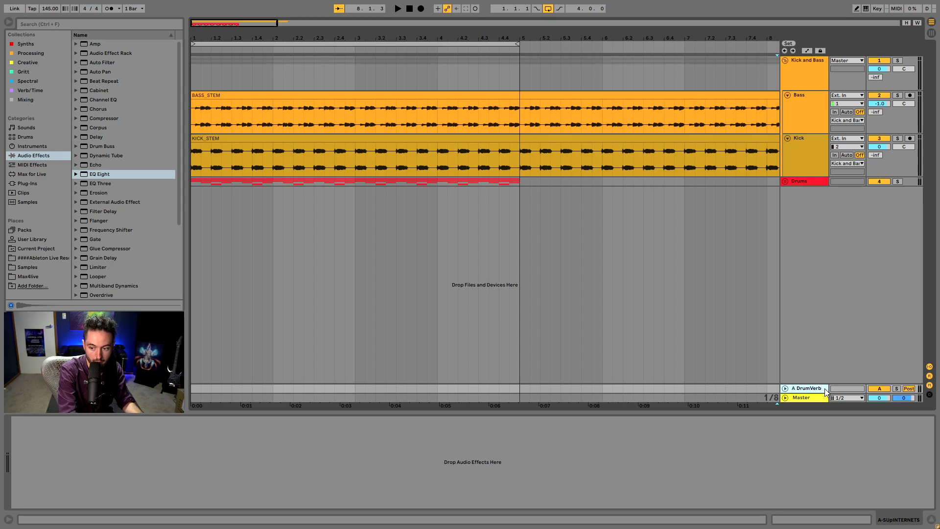
{"action": "key", "text": "Return"}
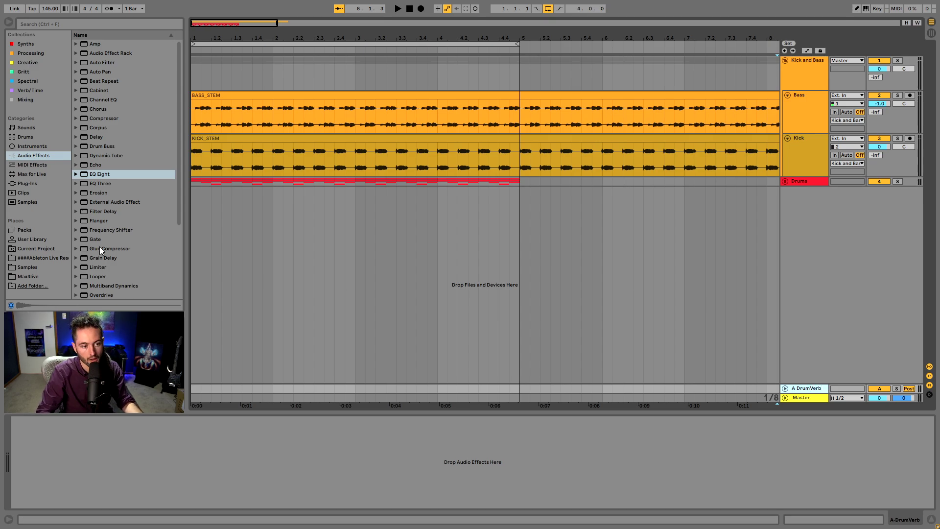
Step: Search the plug-ins for "val" and load ValhallaRoom_x64 onto the DrumVerb return track
{"action": "left_click", "coordinate": [30, 181]}
{"action": "left_click", "coordinate": [79, 27]}
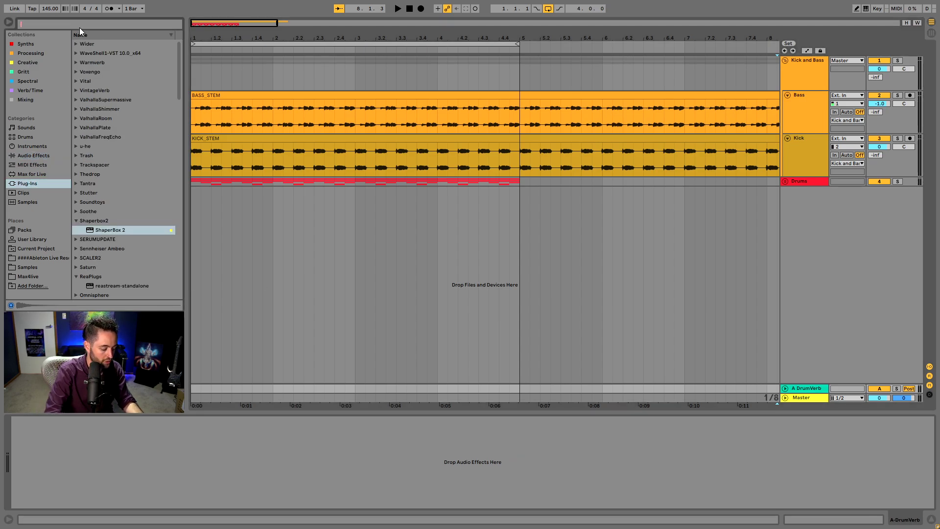
{"action": "type", "text": "val"}
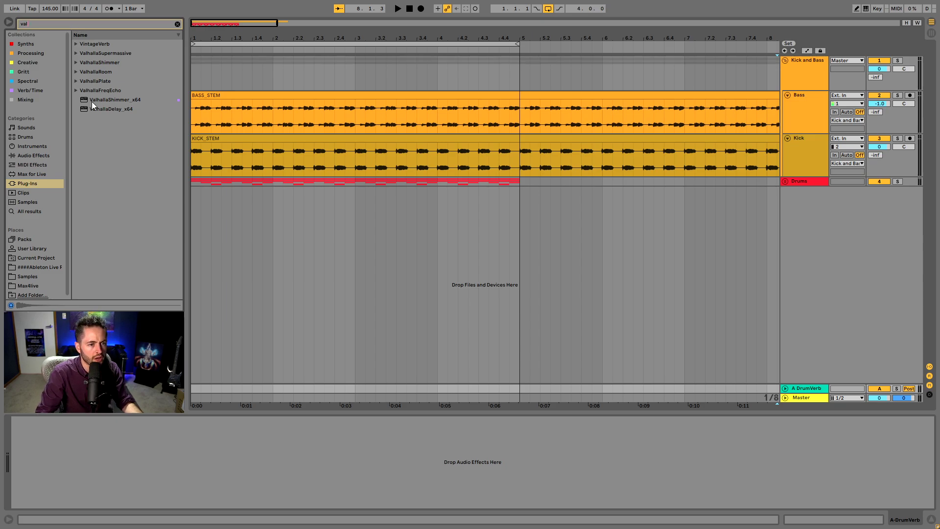
{"action": "left_click", "coordinate": [76, 72]}
{"action": "left_click_drag", "start_coordinate": [90, 81], "coordinate": [577, 300]}
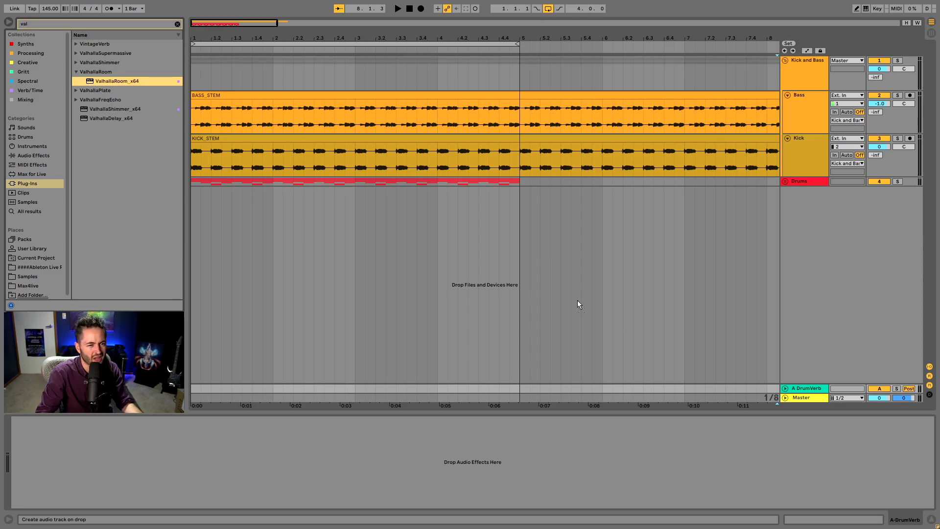
{"action": "left_click_drag", "start_coordinate": [802, 389], "coordinate": [802, 390]}
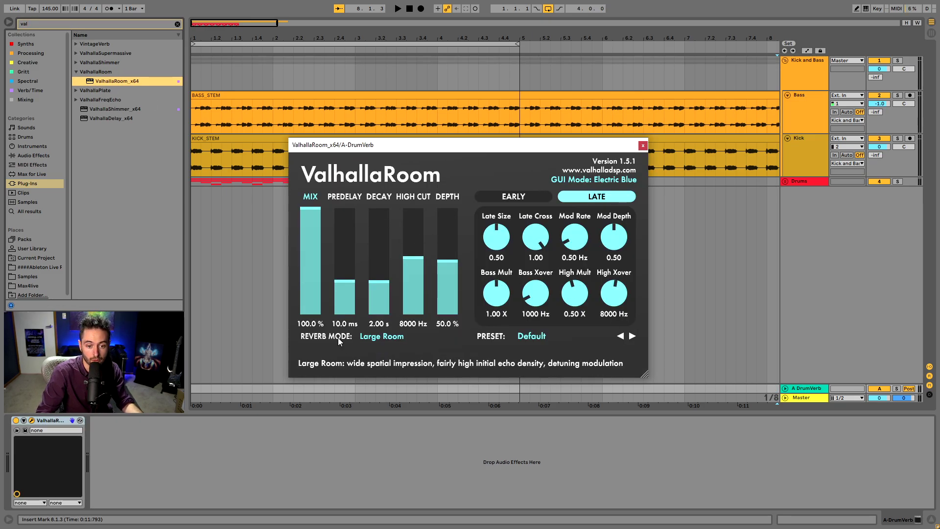
Step: Load ValhallaRoom's GateDrumRoom preset from the Rooms category and set the predelay to 0 ms
{"action": "left_click", "coordinate": [533, 336]}
{"action": "mouse_move", "coordinate": [560, 254]}
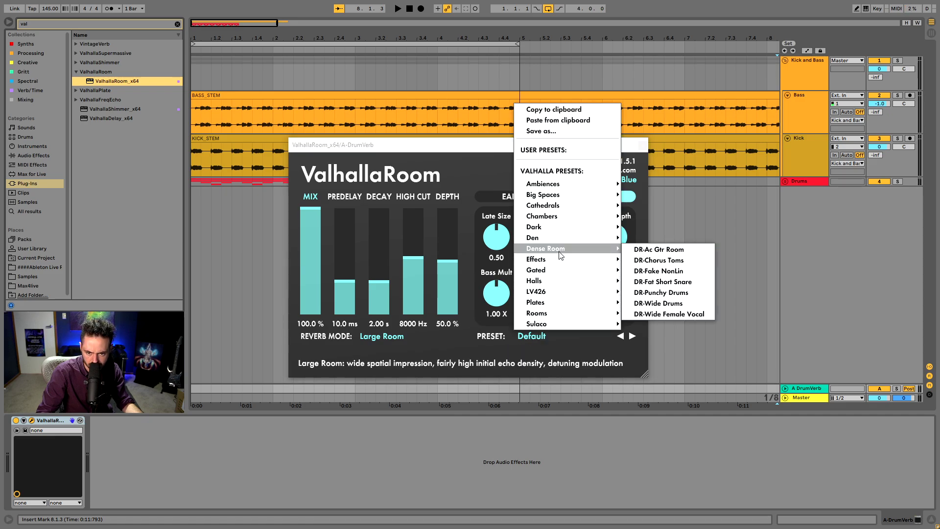
{"action": "mouse_move", "coordinate": [568, 311]}
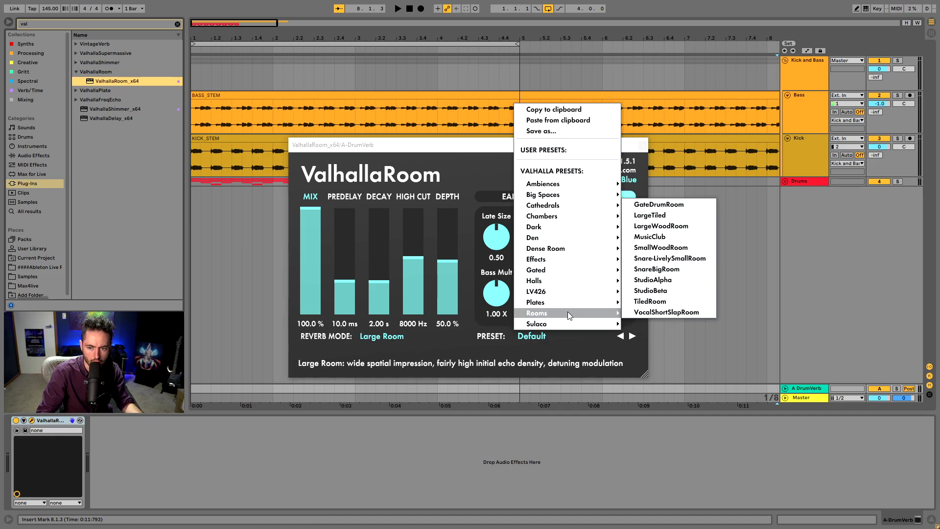
{"action": "left_click", "coordinate": [674, 209]}
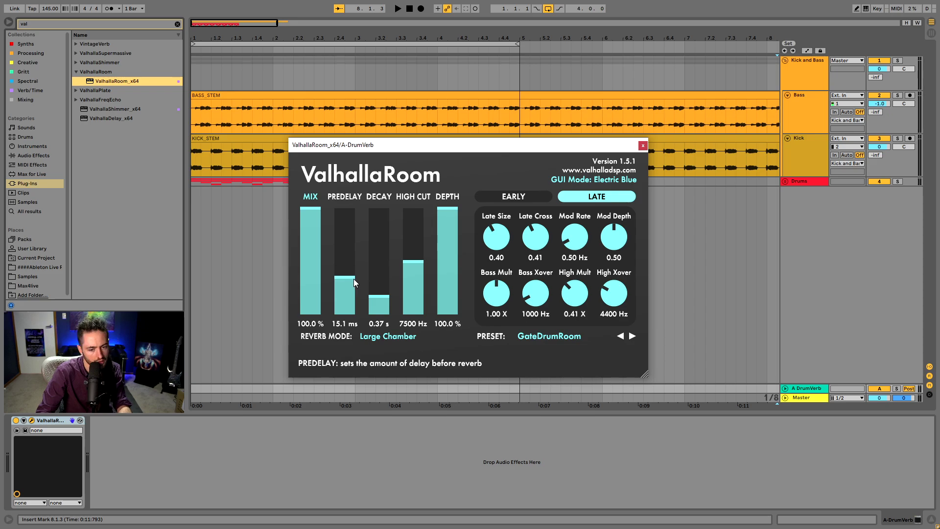
{"action": "left_click_drag", "start_coordinate": [341, 282], "coordinate": [337, 421]}
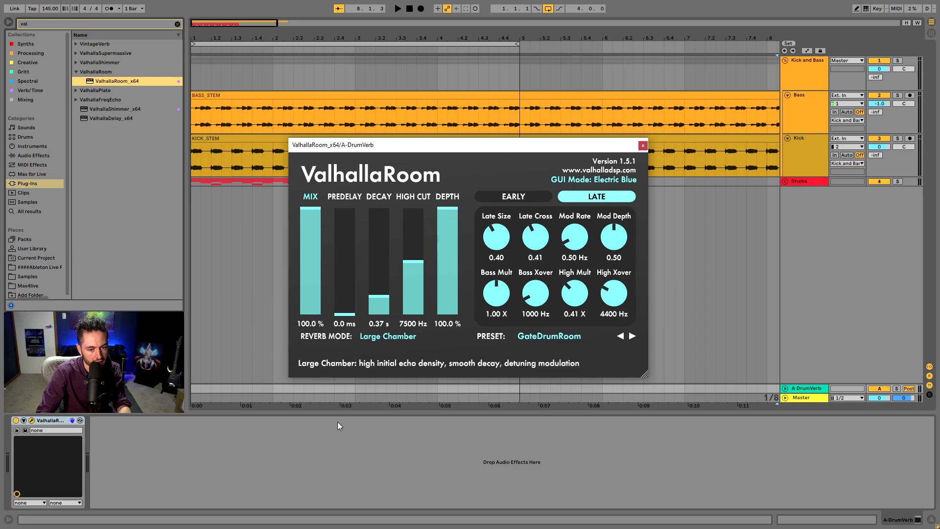
Step: Unfold and solo the Drums group, and audition it from bar 1 with its DrumVerb send at 0 dB
{"action": "left_click", "coordinate": [785, 181]}
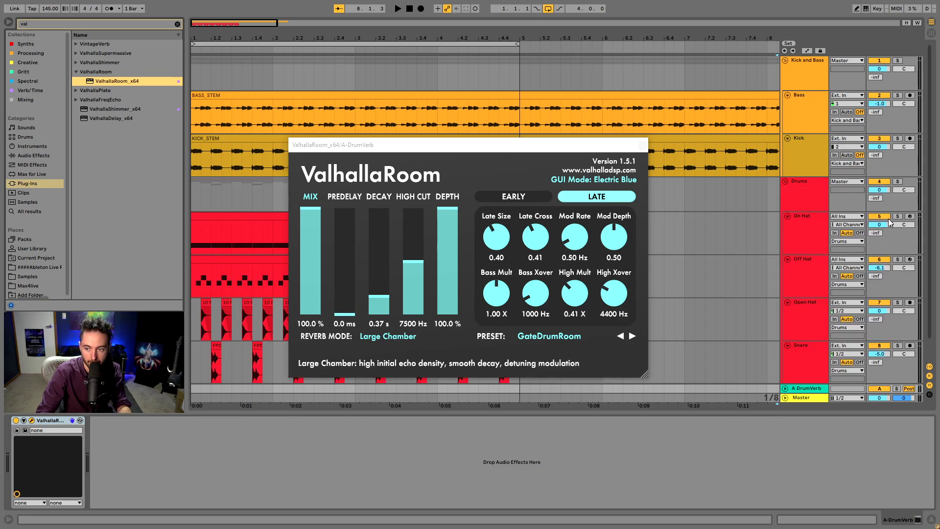
{"action": "left_click", "coordinate": [898, 182]}
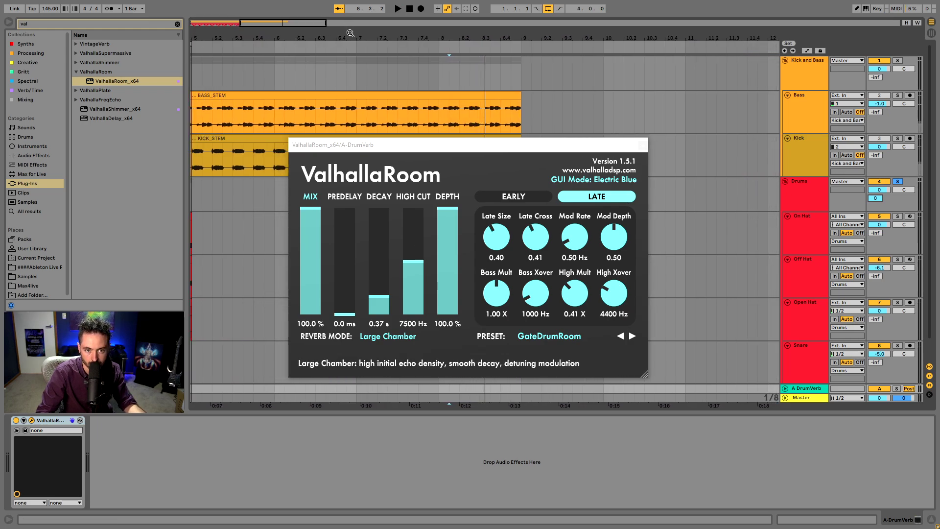
{"action": "left_click_drag", "start_coordinate": [350, 33], "coordinate": [525, 25]}
{"action": "left_click", "coordinate": [194, 198]}
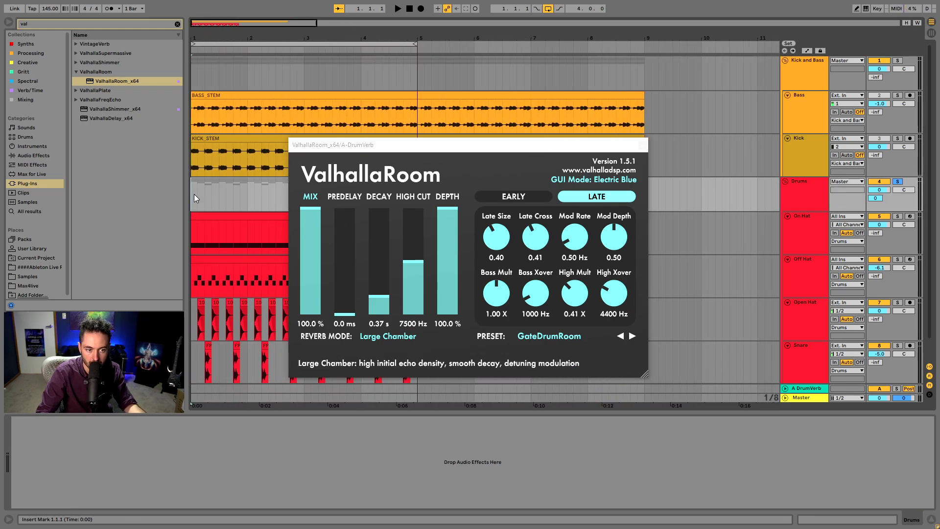
{"action": "key", "text": "space"}
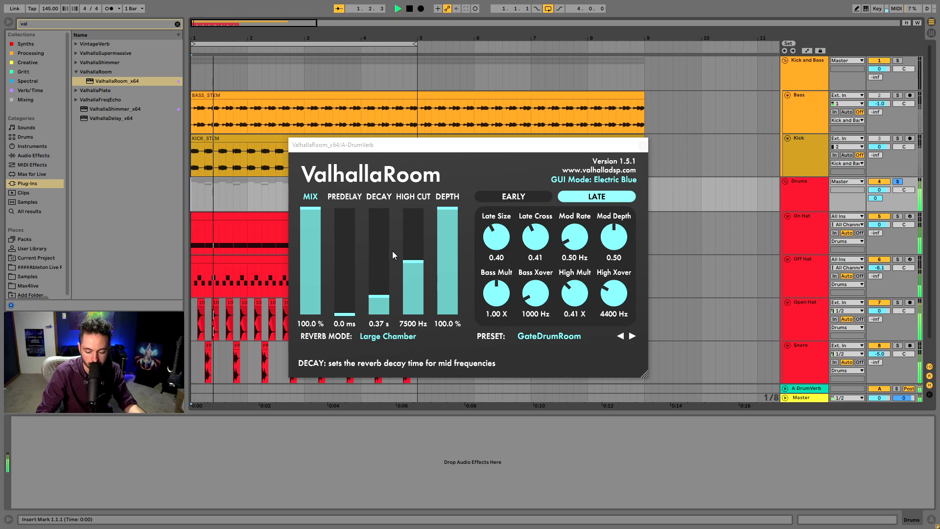
{"action": "key", "text": "space"}
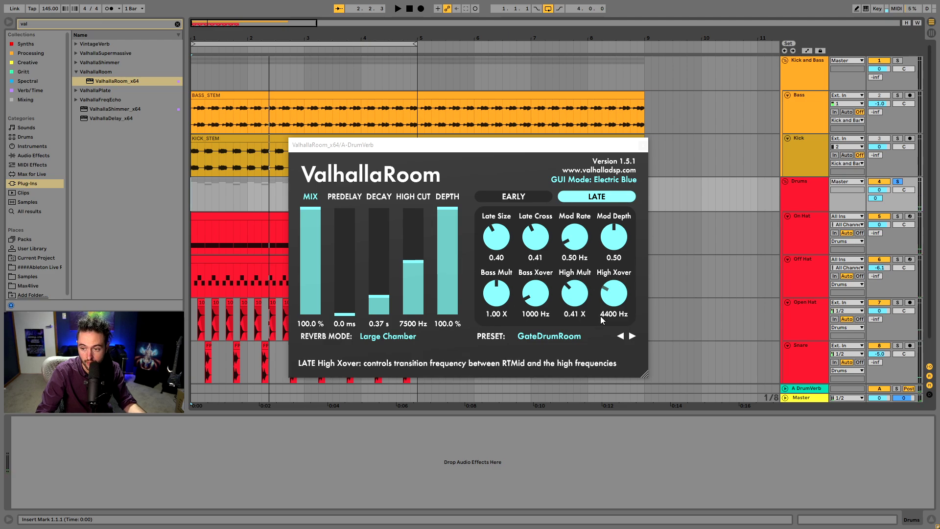
Step: Lower the Drums group's DrumVerb send to -inf dB and play the drums without reverb
{"action": "right_click", "coordinate": [875, 191]}
{"action": "left_click", "coordinate": [867, 212]}
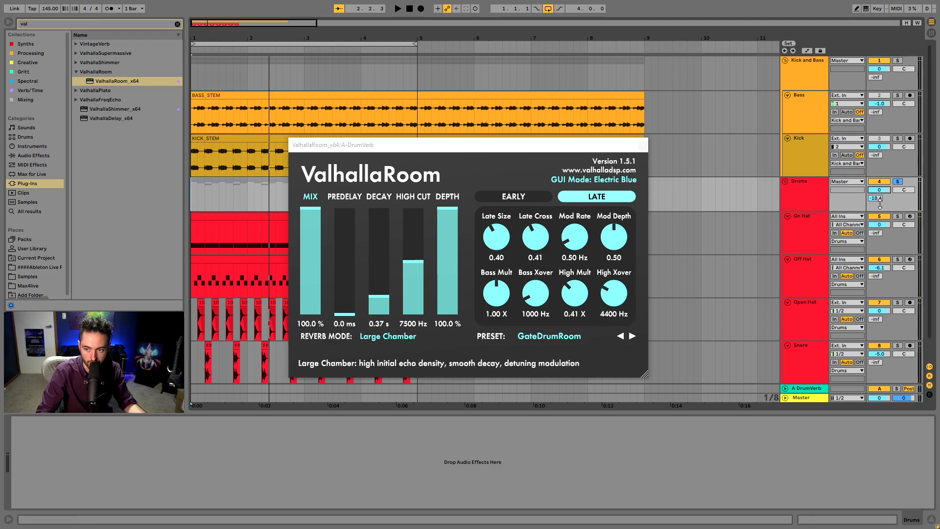
{"action": "left_click_drag", "start_coordinate": [879, 200], "coordinate": [879, 225]}
{"action": "key", "text": "space"}
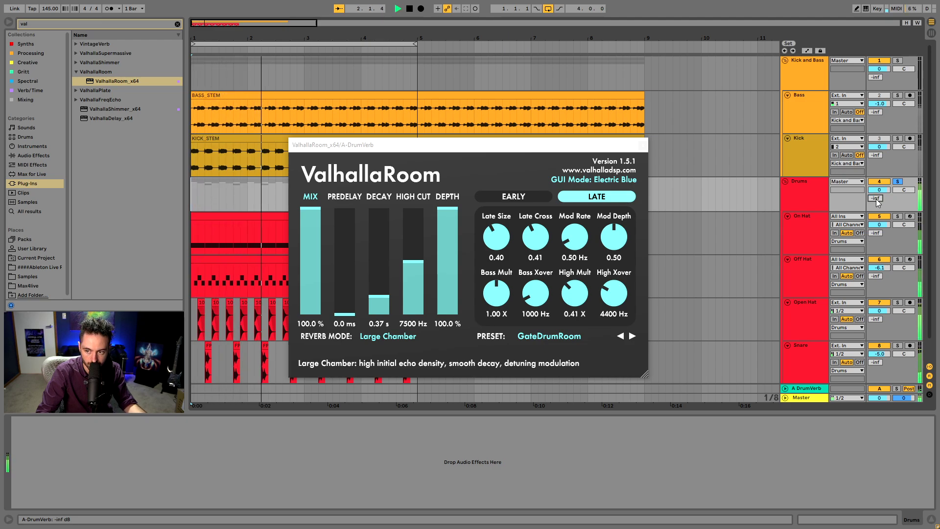
Step: Set the Drums group's DrumVerb send to -12 dB after trying -20 and -15 dB during playback
{"action": "type", "text": "-20"}
{"action": "key", "text": "Return"}
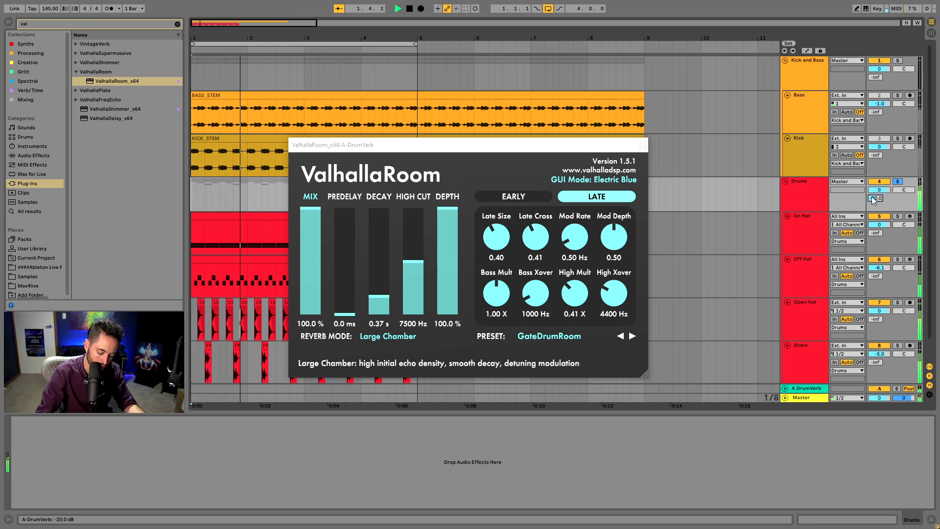
{"action": "type", "text": "-15"}
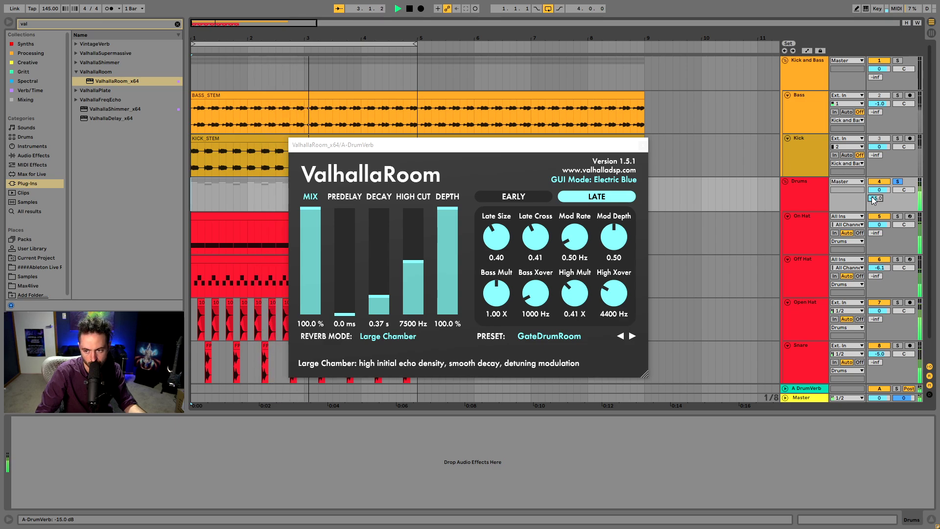
{"action": "key", "text": "Return"}
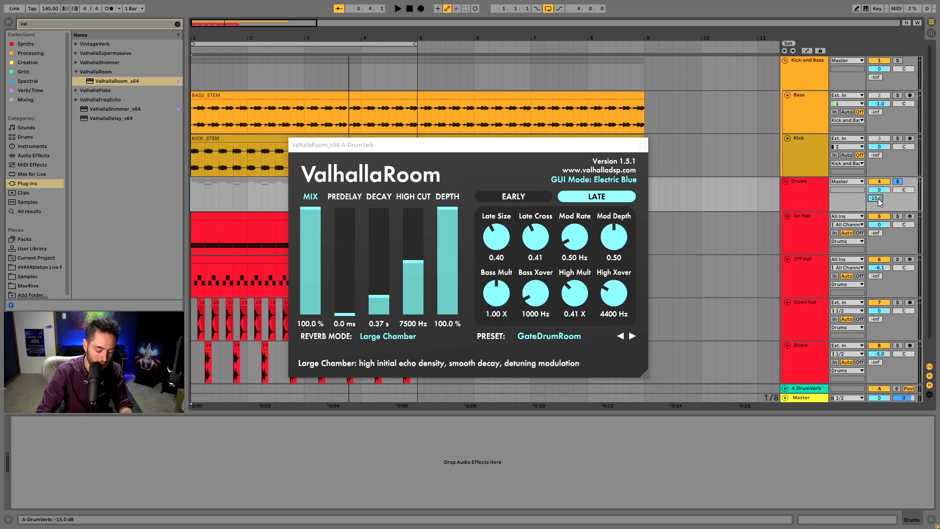
{"action": "key", "text": "Return"}
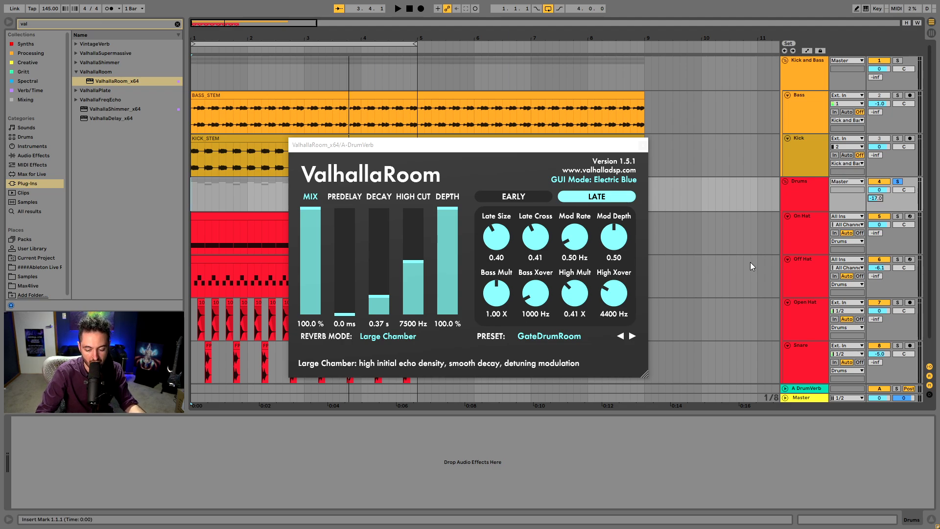
Step: Close the ValhallaRoom window and compare the soloed drums with the DrumVerb return switched off and on
{"action": "key", "text": "space"}
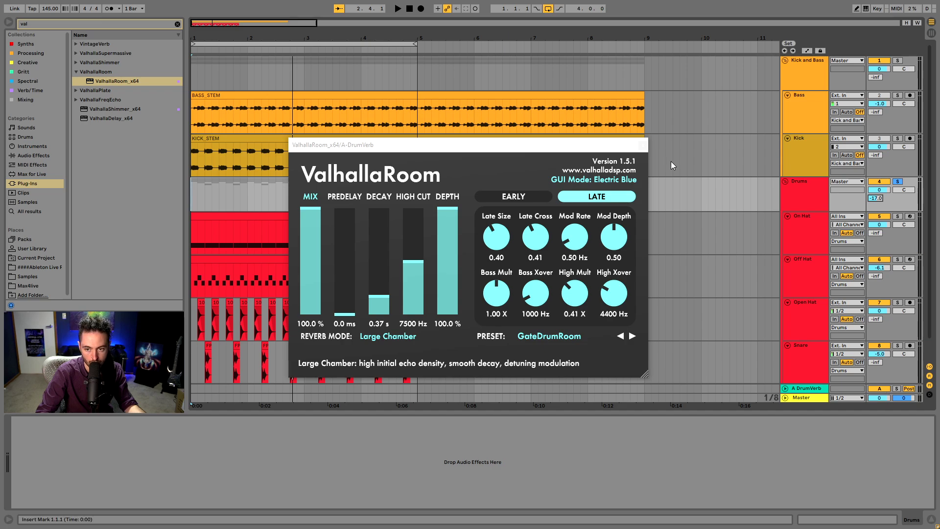
{"action": "left_click", "coordinate": [642, 144]}
{"action": "left_click", "coordinate": [790, 200]}
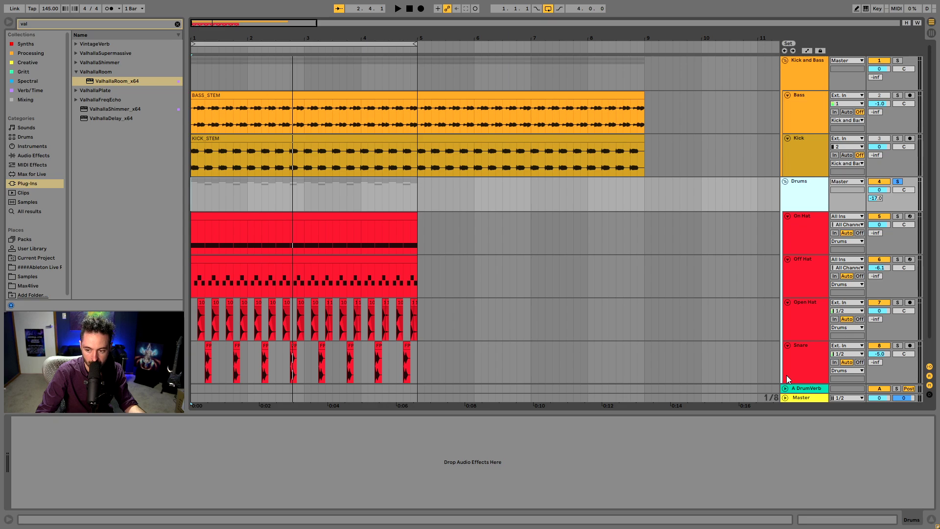
{"action": "key", "text": "space"}
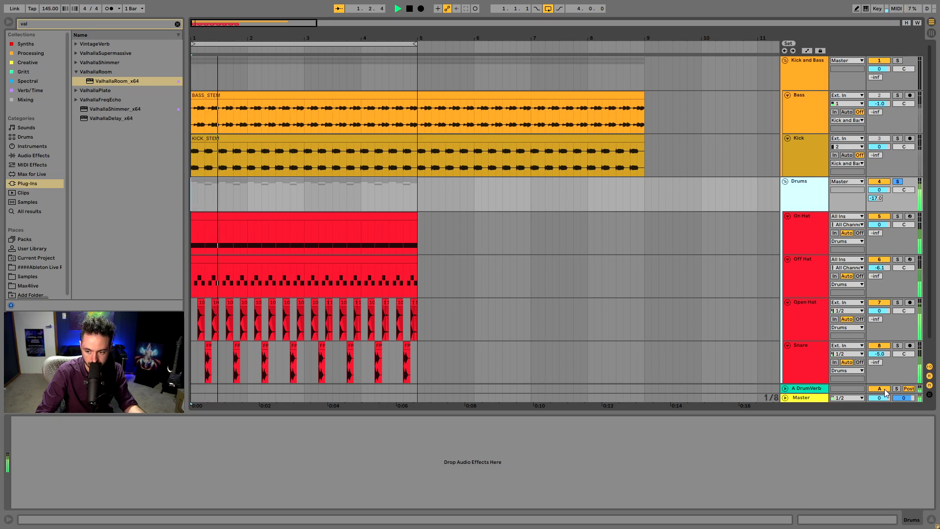
{"action": "left_click", "coordinate": [884, 389]}
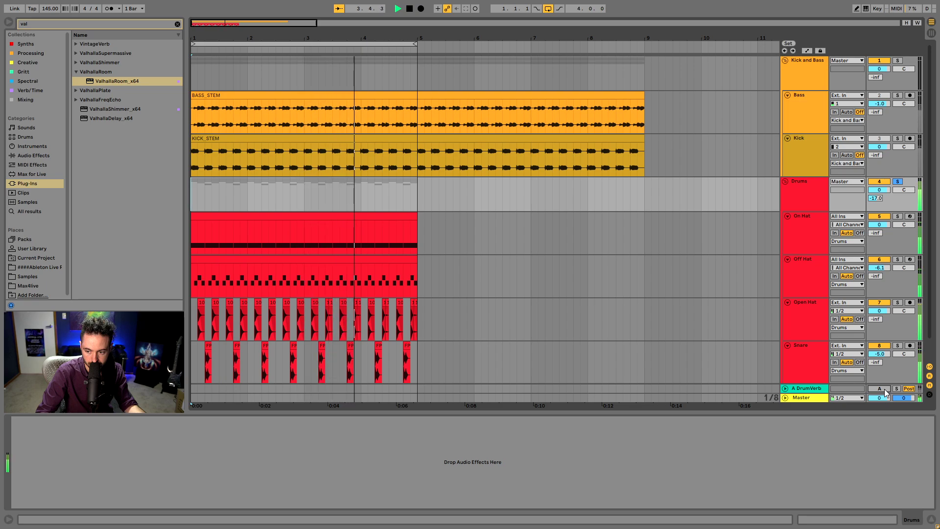
{"action": "left_click", "coordinate": [885, 390]}
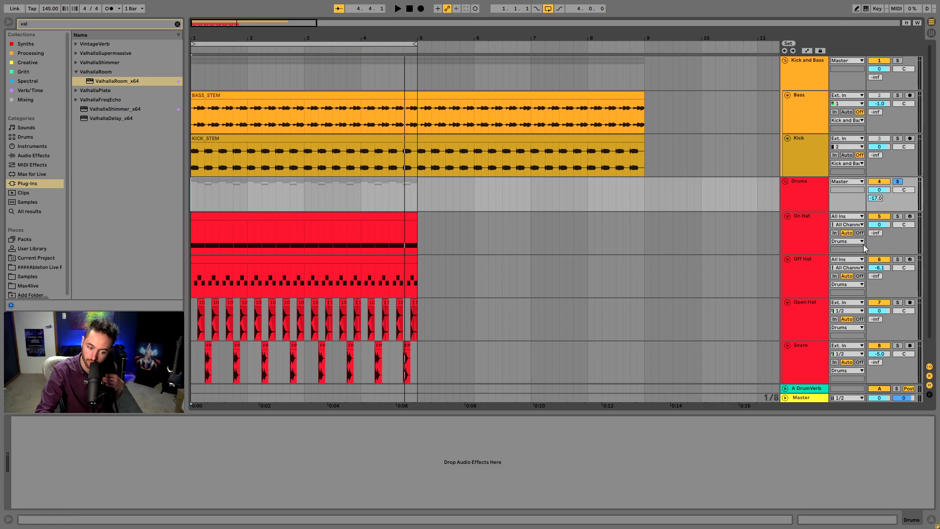
Step: Clear the Drums group's solo, then solo the Off Hat track and audition its clip from bar 1
{"action": "left_click", "coordinate": [813, 223]}
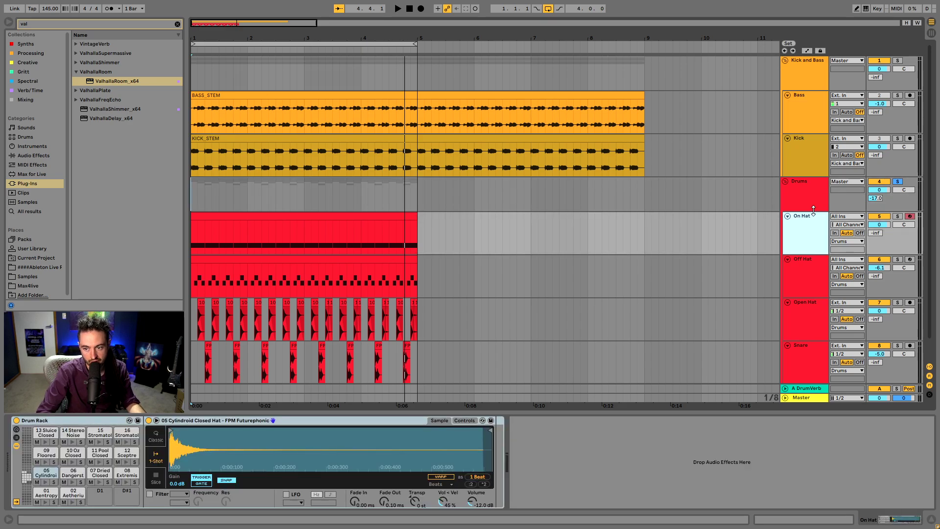
{"action": "left_click", "coordinate": [904, 191]}
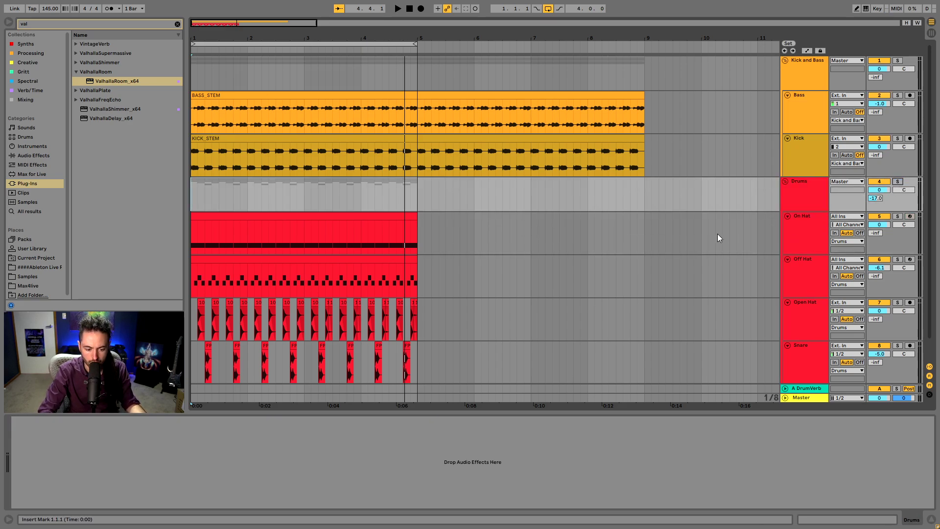
{"action": "scroll", "coordinate": [366, 225], "scroll_direction": "down", "scroll_amount": 1}
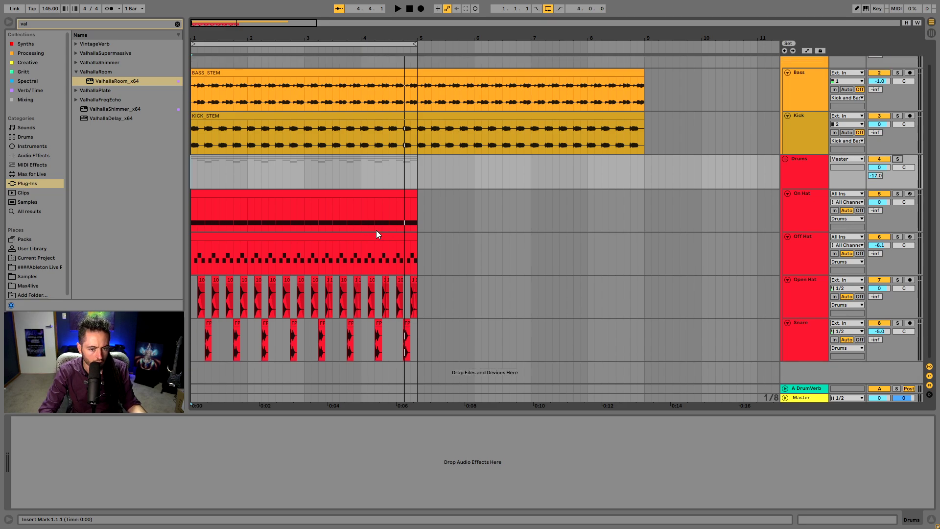
{"action": "left_click", "coordinate": [355, 237]}
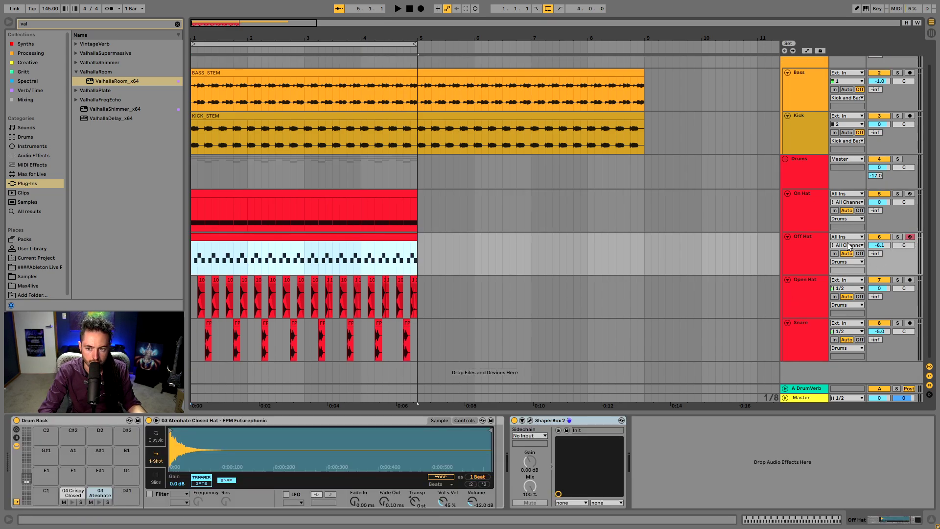
{"action": "left_click", "coordinate": [815, 245]}
{"action": "left_click", "coordinate": [897, 236]}
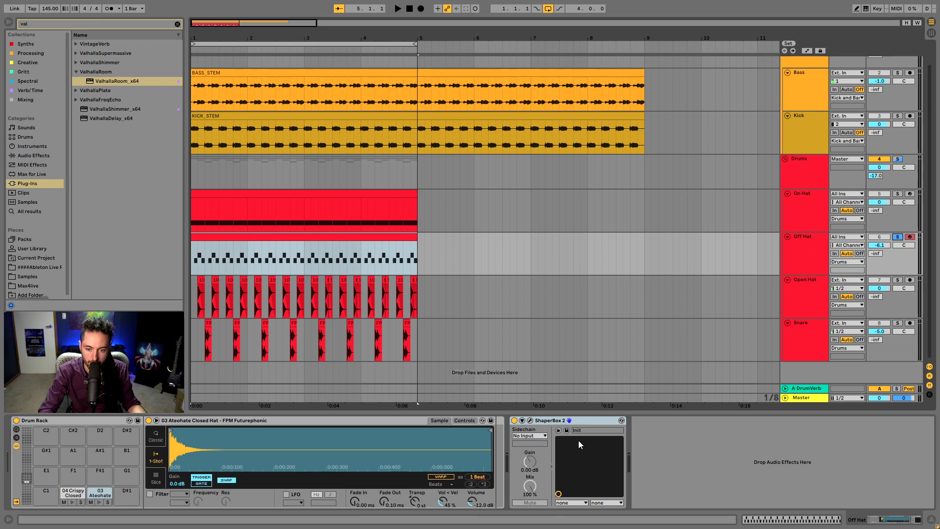
{"action": "left_click", "coordinate": [364, 236]}
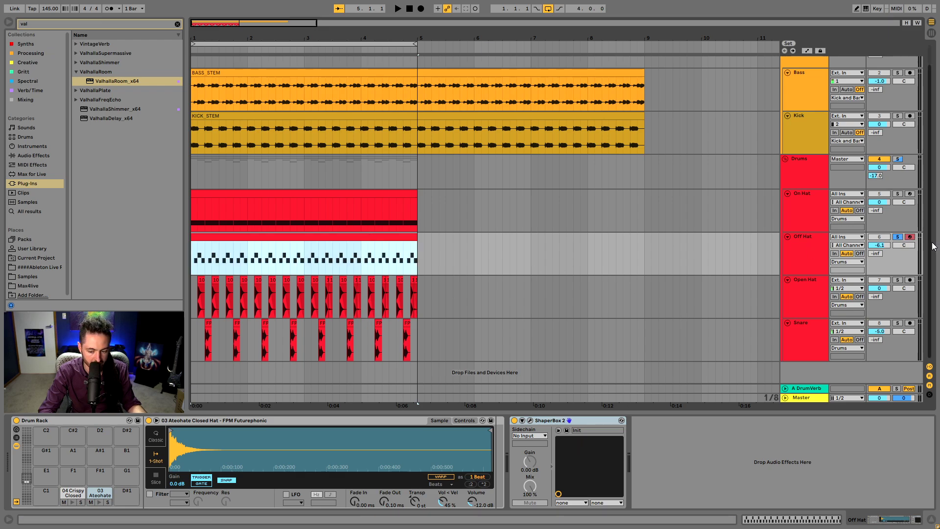
{"action": "key", "text": "space"}
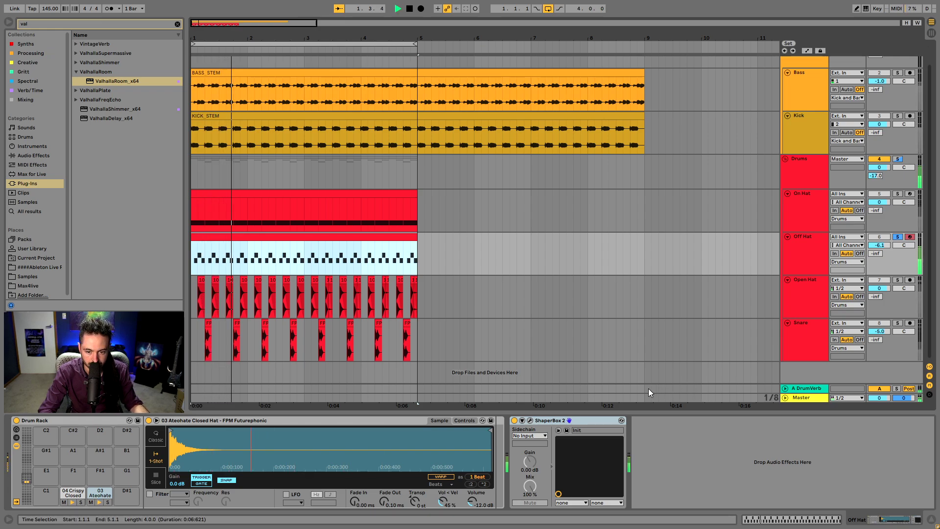
{"action": "key", "text": "space"}
Step: Add a Pan shaper to the Off Hat's ShaperBox 2 with a 1/8-length sine curve, shifted to start at its left peak
{"action": "left_click", "coordinate": [530, 419]}
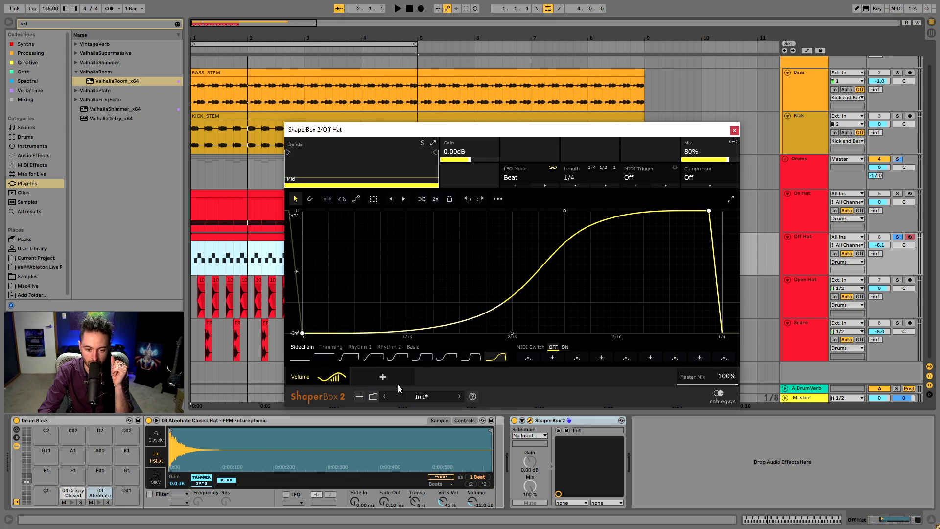
{"action": "left_click", "coordinate": [382, 377]}
{"action": "left_click", "coordinate": [658, 192]}
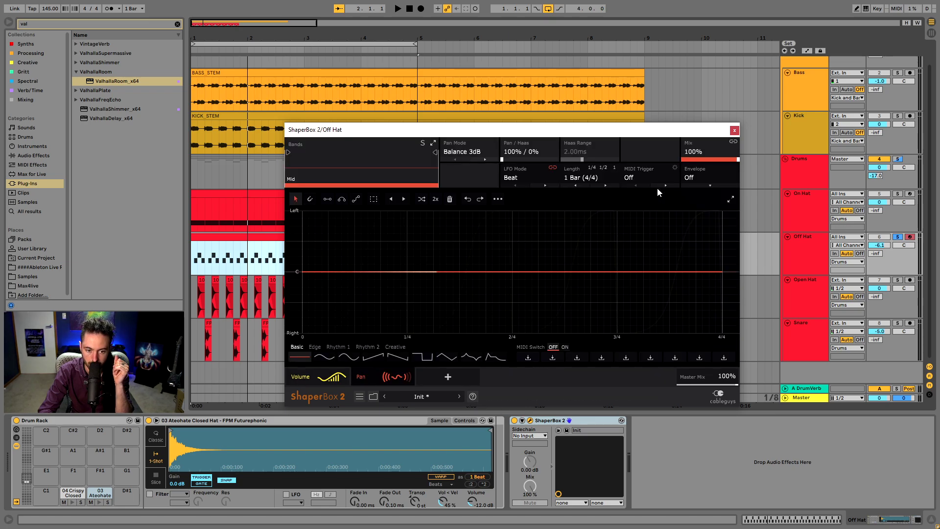
{"action": "left_click", "coordinate": [324, 357]}
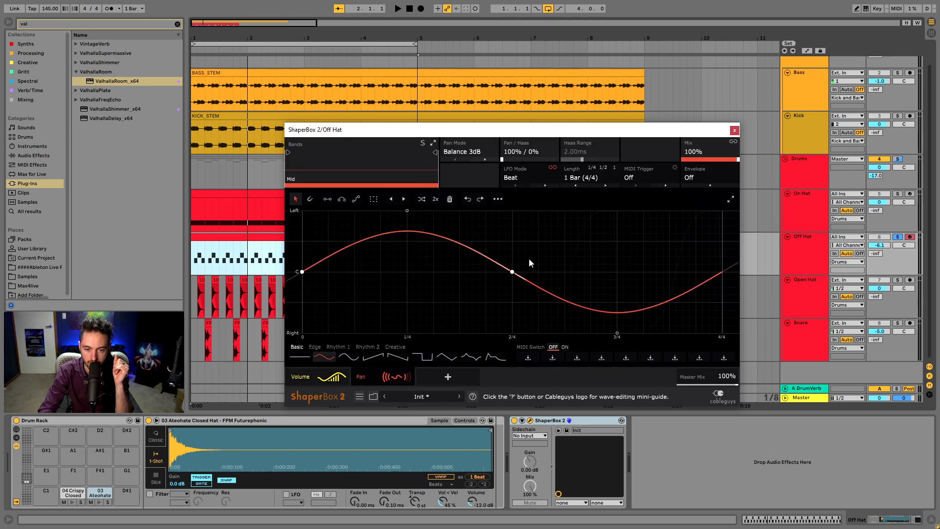
{"action": "left_click", "coordinate": [583, 177]}
{"action": "left_click", "coordinate": [594, 253]}
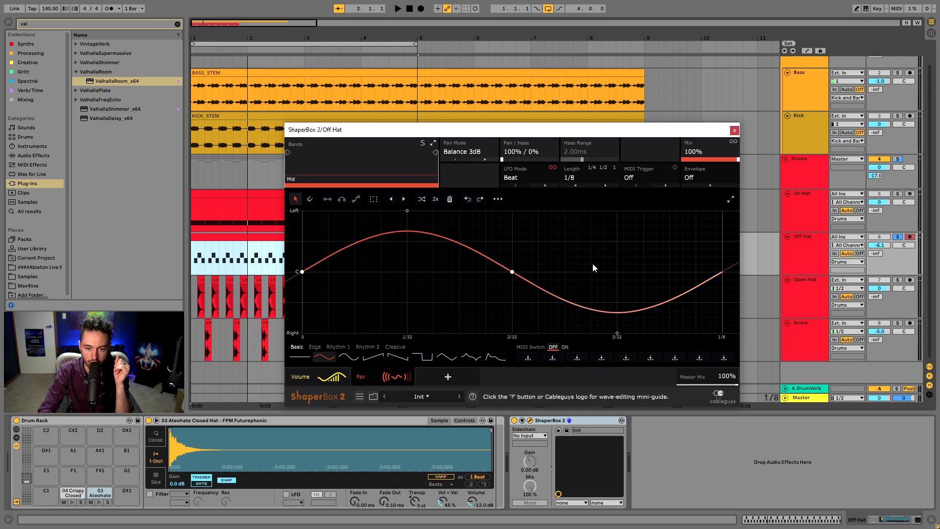
{"action": "left_click", "coordinate": [391, 200]}
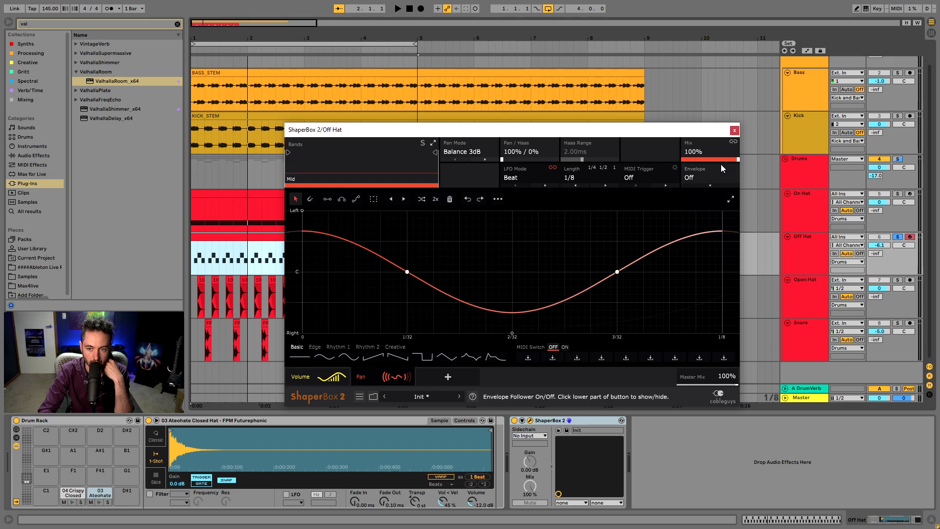
Step: Set the Off Hat Pan shaper's mix to 26%, audition it, and close ShaperBox 2
{"action": "left_click_drag", "start_coordinate": [705, 151], "coordinate": [703, 160]}
{"action": "key", "text": "space"}
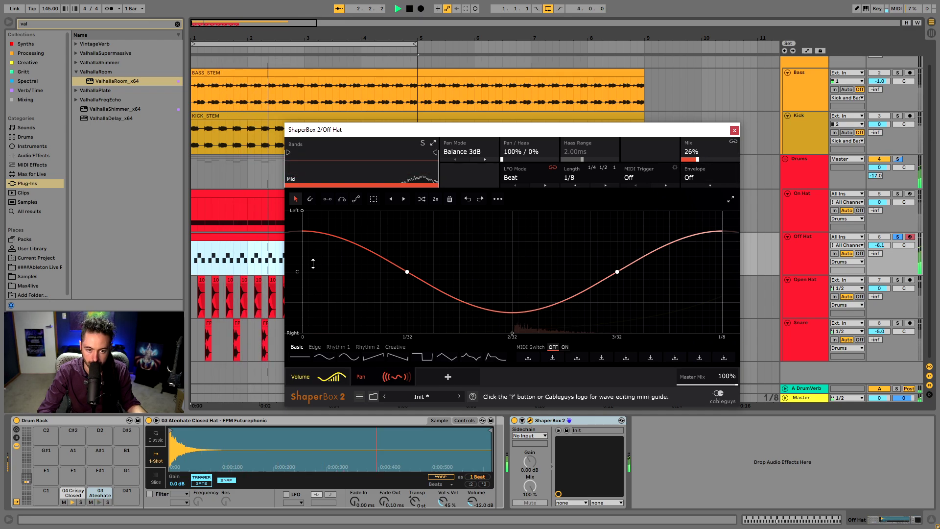
{"action": "left_click", "coordinate": [734, 130]}
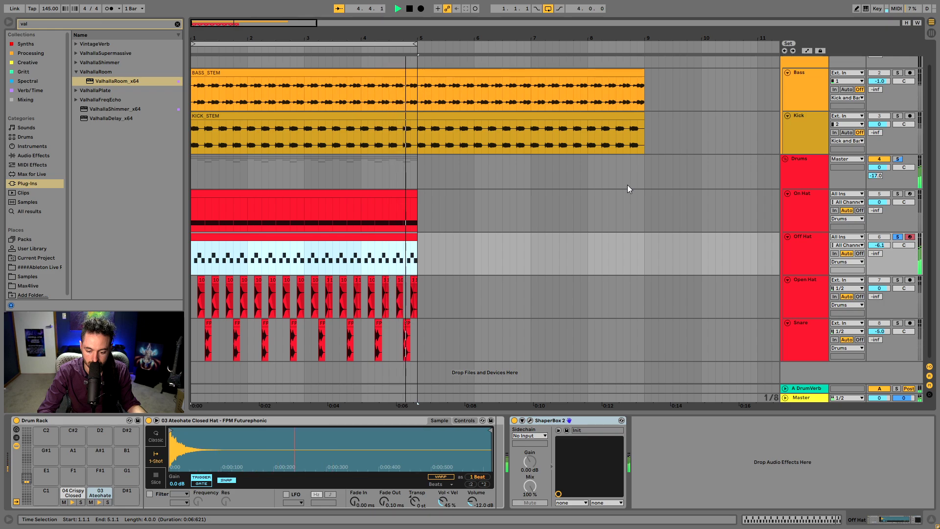
{"action": "key", "text": "space"}
Step: Solo On Hat, Open Hat and Snare one after another alongside Off Hat, playing the growing drum groove each time
{"action": "left_click", "coordinate": [900, 194]}
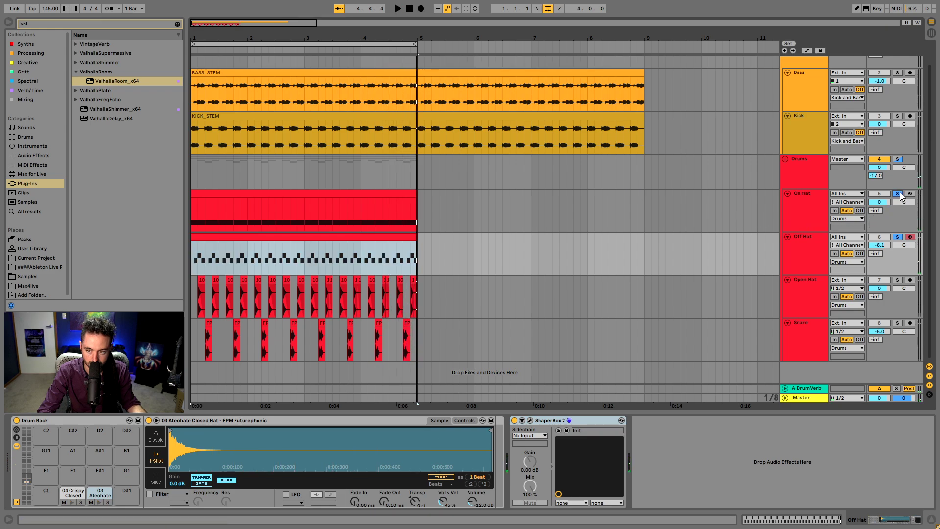
{"action": "key", "text": "space"}
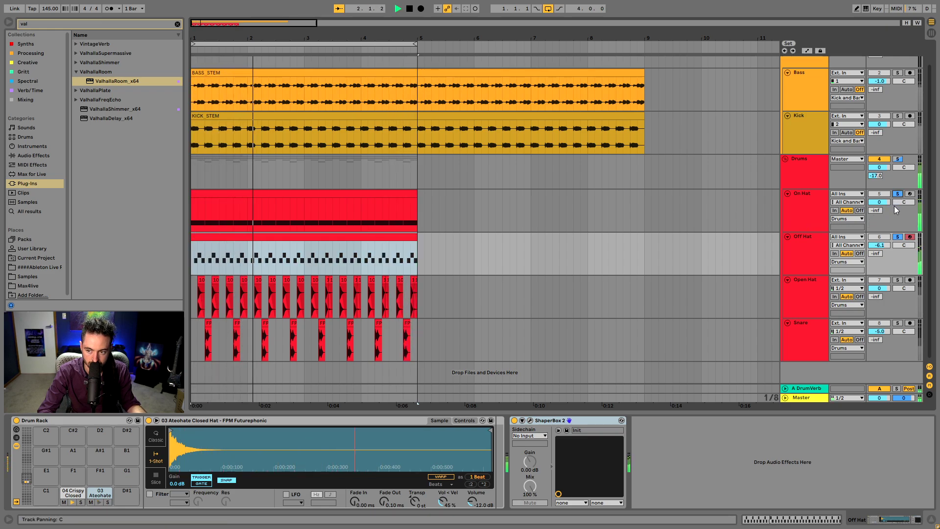
{"action": "left_click", "coordinate": [898, 281]}
{"action": "key", "text": "space"}
{"action": "key", "text": "space"}
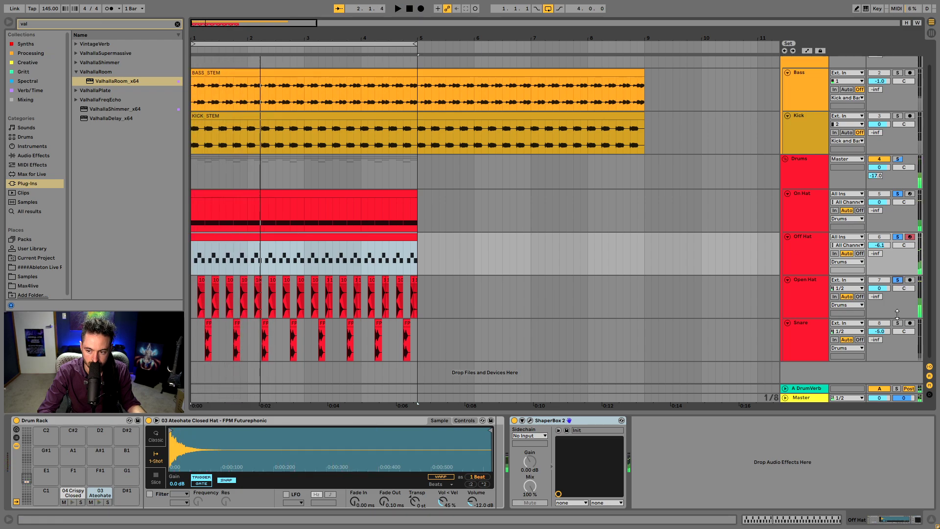
{"action": "key", "text": "space"}
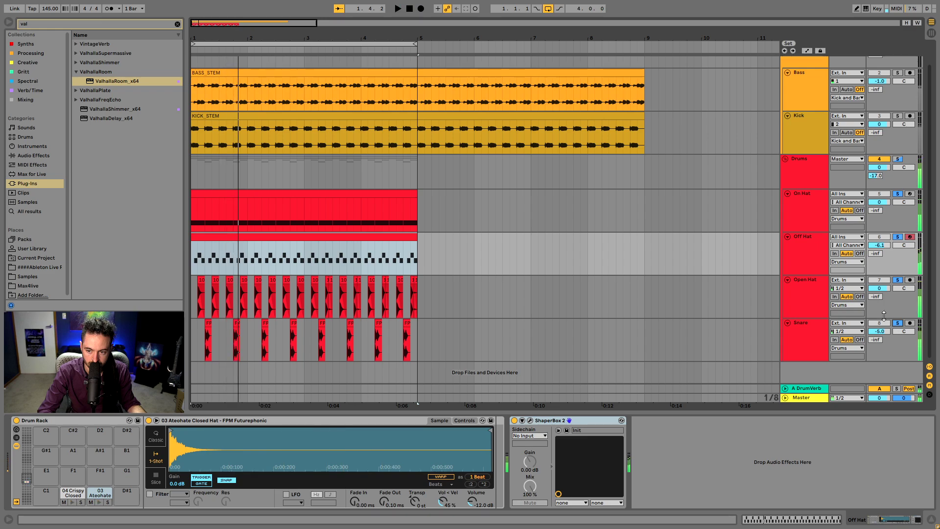
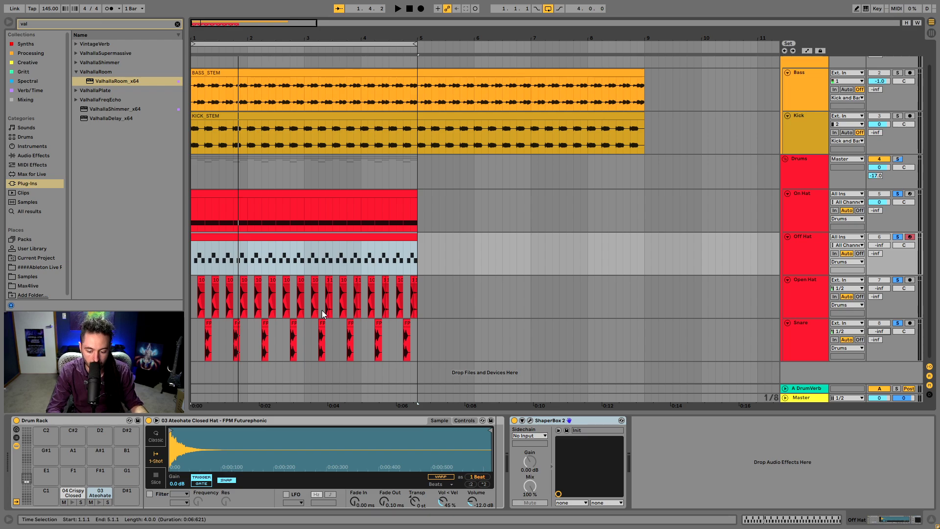
Step: Lower the On Hat track's volume to -inf dB and clear all the drum track solos
{"action": "left_click_drag", "start_coordinate": [206, 37], "coordinate": [218, 145]}
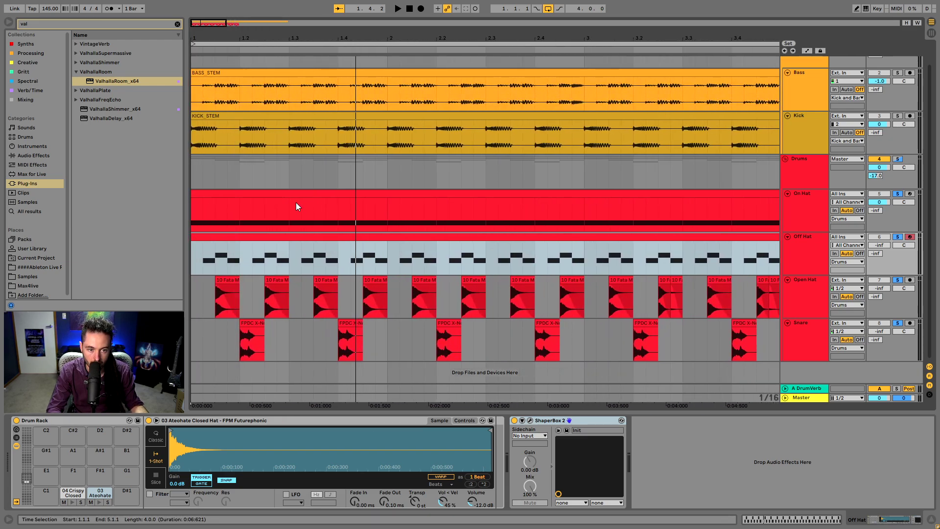
{"action": "left_click", "coordinate": [297, 195]}
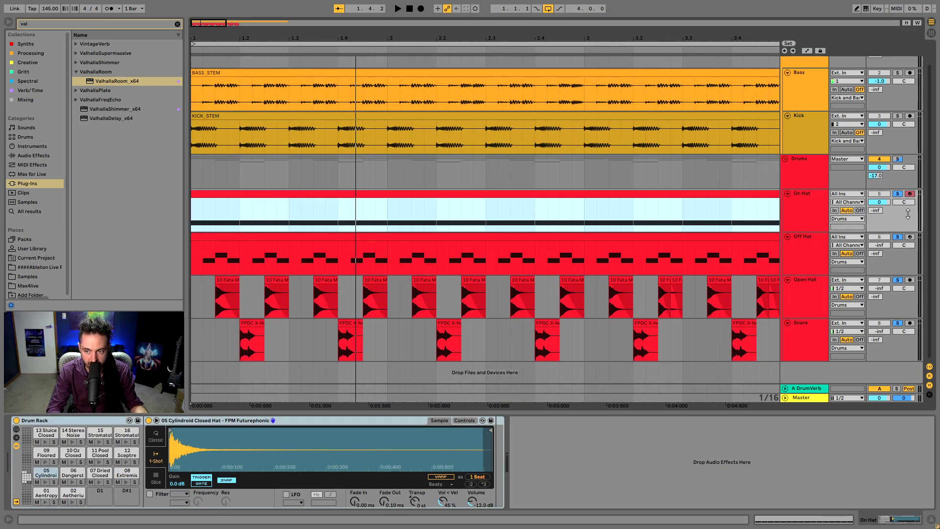
{"action": "left_click_drag", "start_coordinate": [880, 203], "coordinate": [880, 274]}
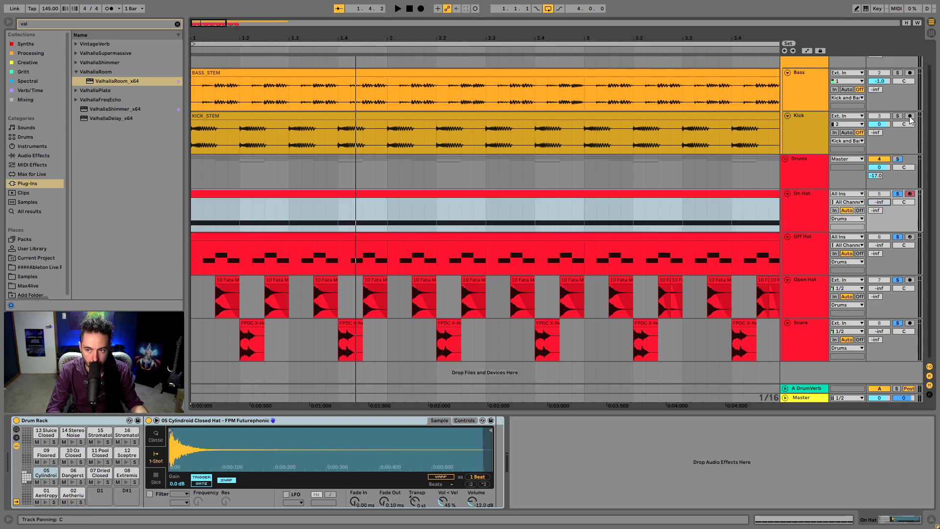
{"action": "left_click", "coordinate": [897, 194]}
{"action": "scroll", "coordinate": [881, 117], "scroll_direction": "up", "scroll_amount": 1}
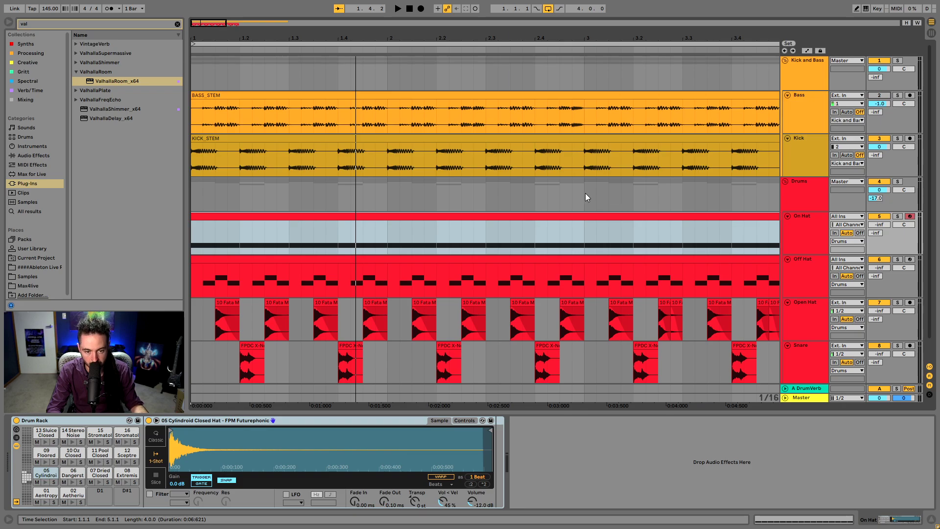
{"action": "scroll", "coordinate": [586, 193], "scroll_direction": "down", "scroll_amount": 1}
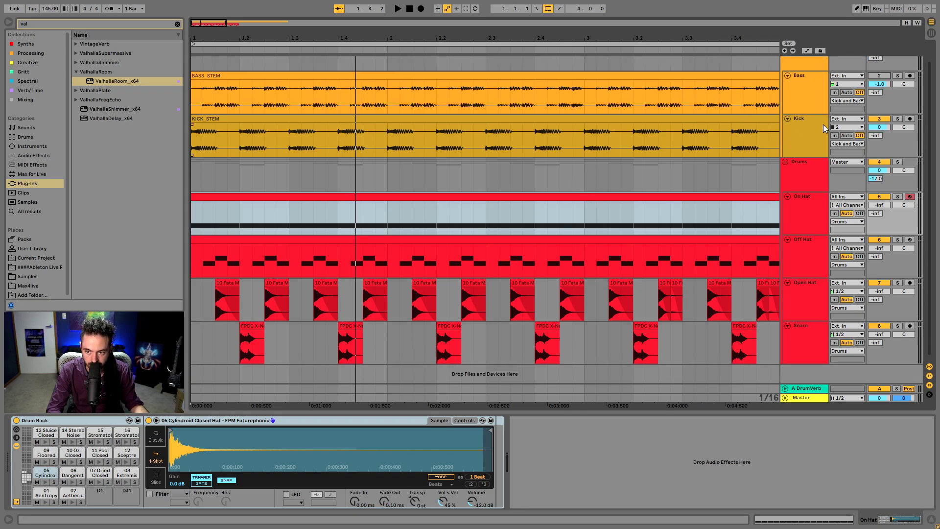
{"action": "left_click", "coordinate": [799, 132]}
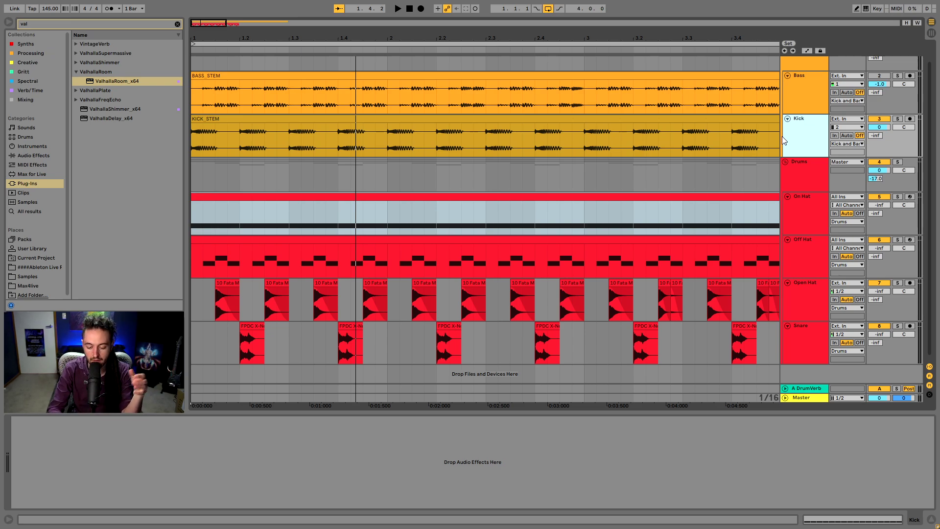
{"action": "left_click", "coordinate": [694, 139]}
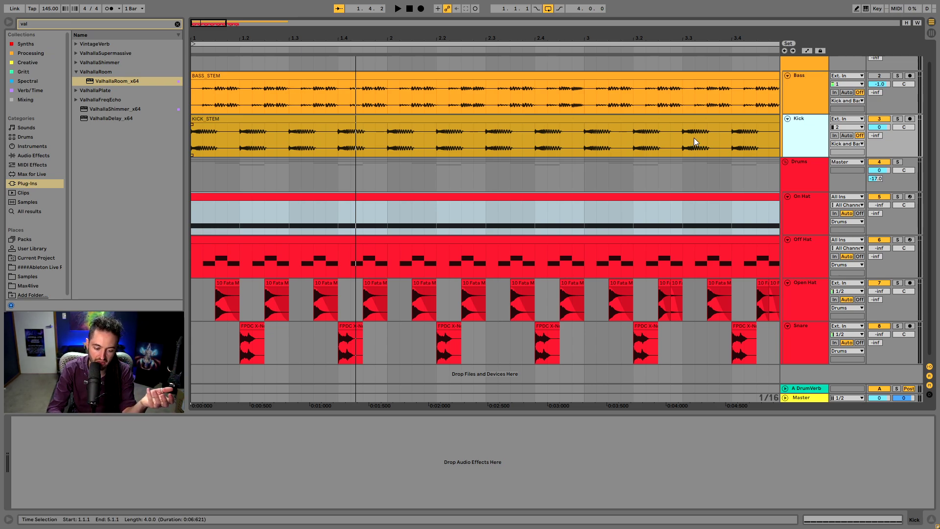
{"action": "left_click", "coordinate": [802, 216]}
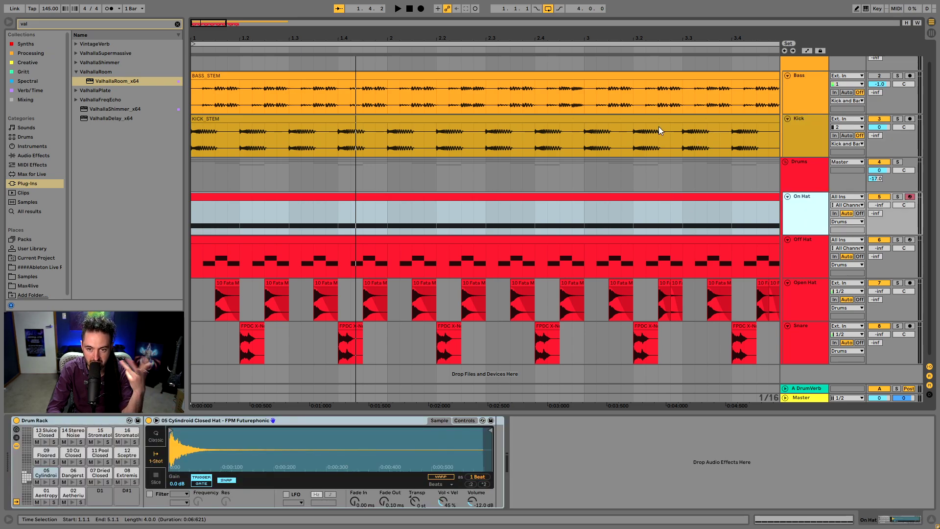
{"action": "left_click", "coordinate": [630, 129]}
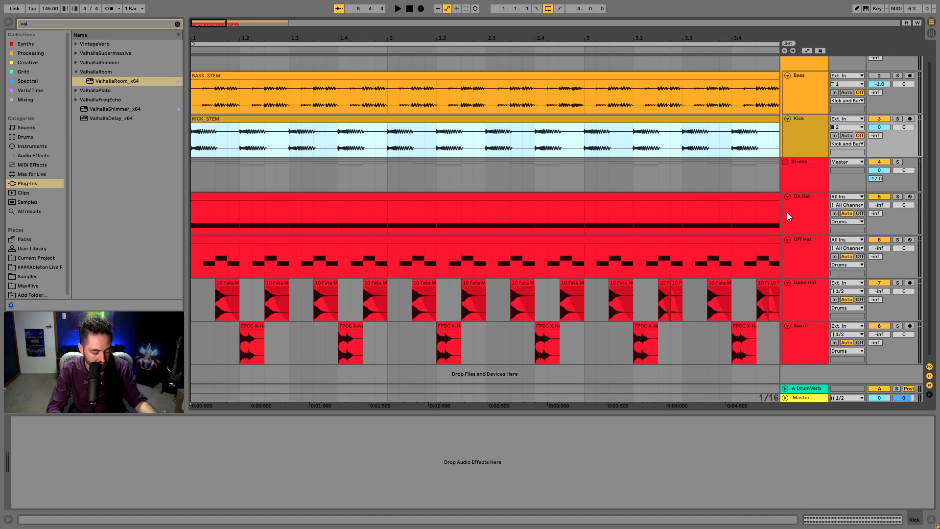
Step: Raise the On Hat track's volume to -9 dB while playing it against the kick and bass
{"action": "left_click", "coordinate": [874, 209]}
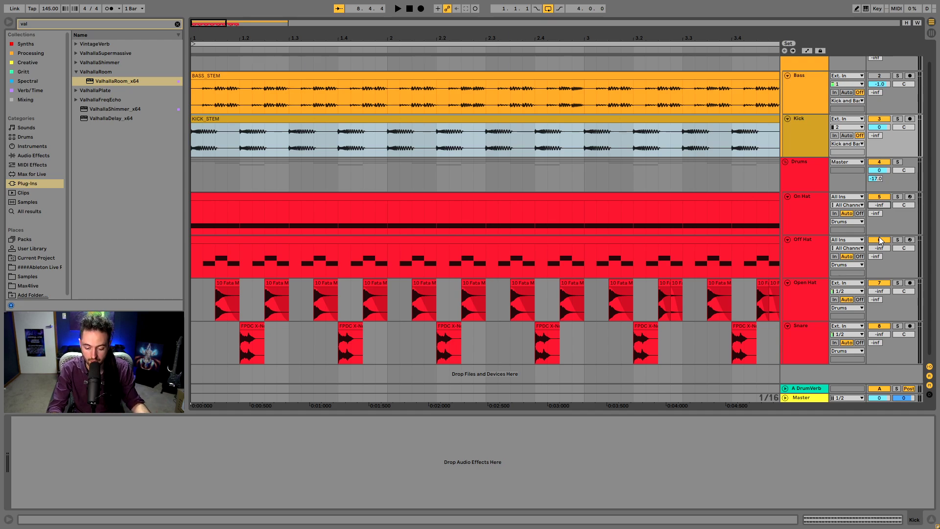
{"action": "mouse_move", "coordinate": [879, 205]}
{"action": "left_mouse_down"}
{"action": "mouse_move", "coordinate": [879, 180]}
{"action": "mouse_move", "coordinate": [876, 203]}
{"action": "left_mouse_up"}
{"action": "key", "text": "space"}
{"action": "left_click", "coordinate": [875, 198]}
{"action": "left_click", "coordinate": [875, 198]}
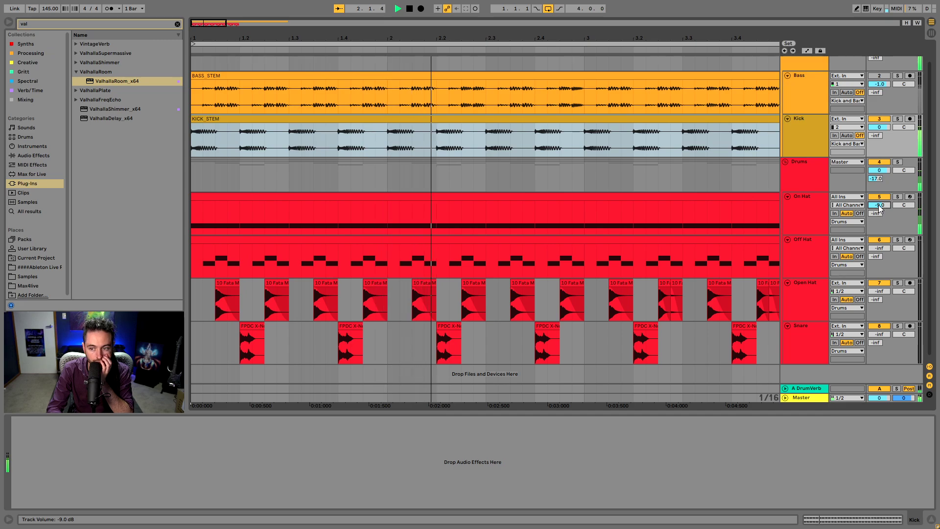
Step: Shorten the On Hat rack's 05 Cylindroid closed hat sample to its initial transient and set its fade-out to 262 ms
{"action": "left_click", "coordinate": [825, 215]}
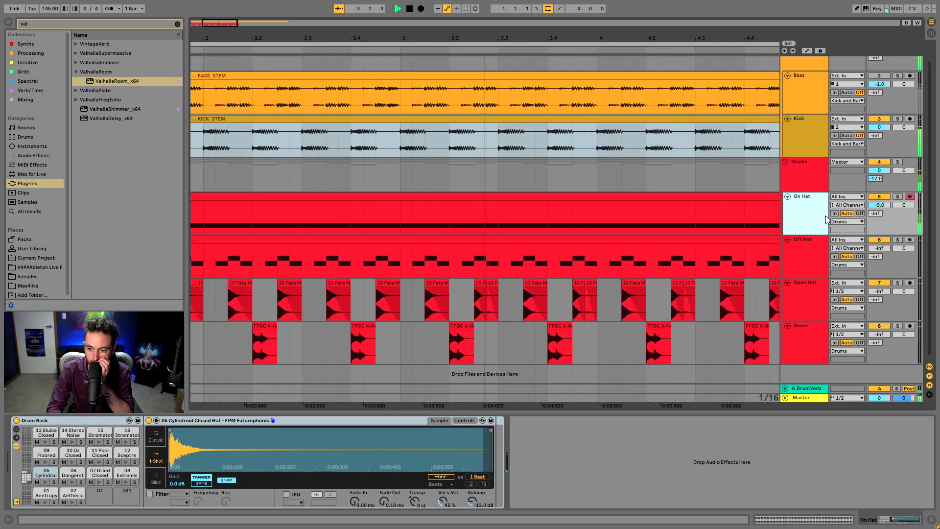
{"action": "left_click_drag", "start_coordinate": [487, 447], "coordinate": [208, 451]}
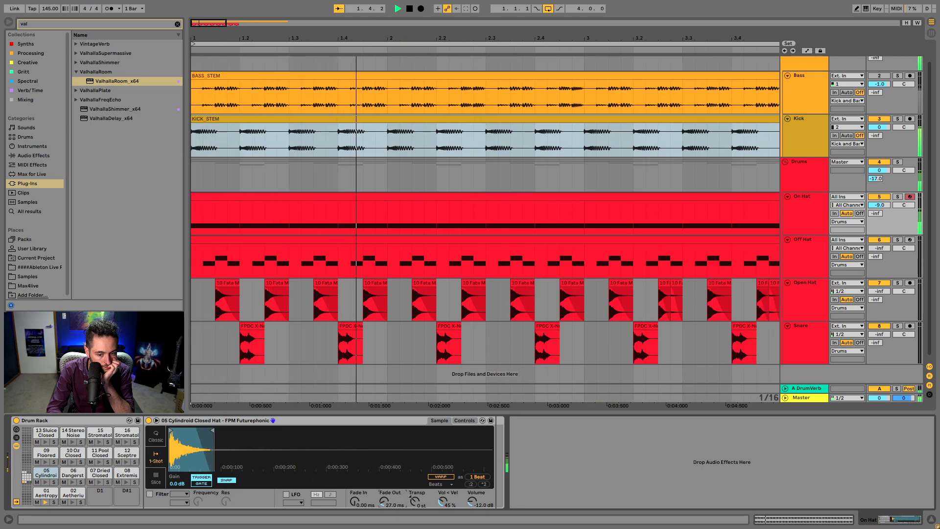
{"action": "left_click_drag", "start_coordinate": [385, 501], "coordinate": [384, 482]}
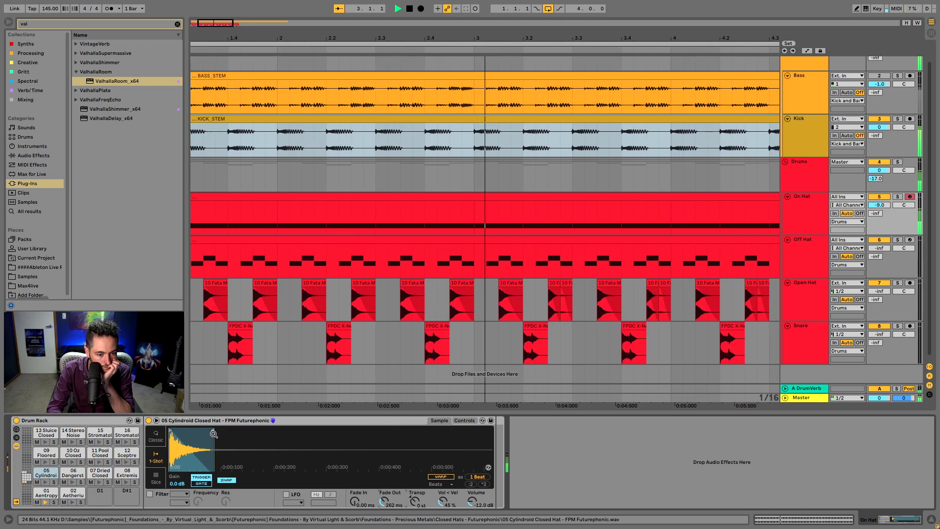
{"action": "left_click_drag", "start_coordinate": [213, 434], "coordinate": [174, 435]}
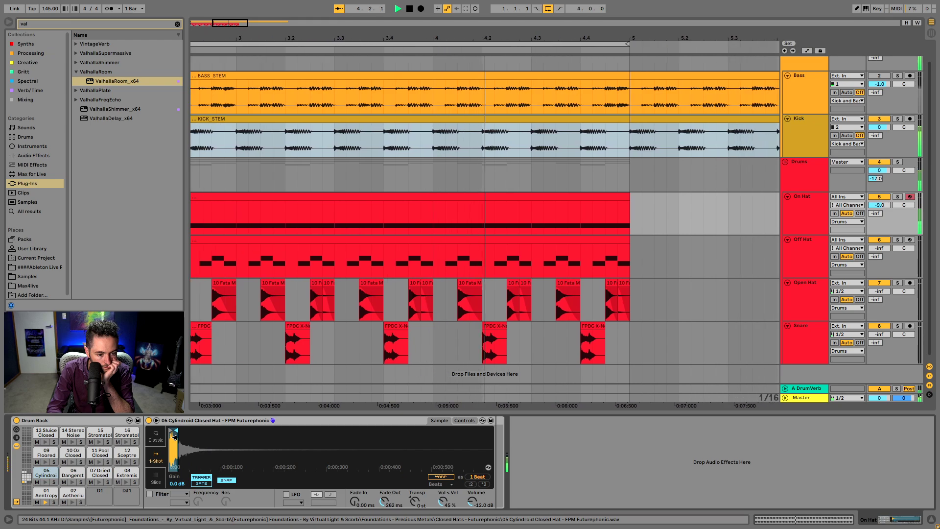
Step: Trim the 01 Aentropy closed hat sample's end to a short hit and set its fade-out to 24.4 ms
{"action": "left_click", "coordinate": [45, 497]}
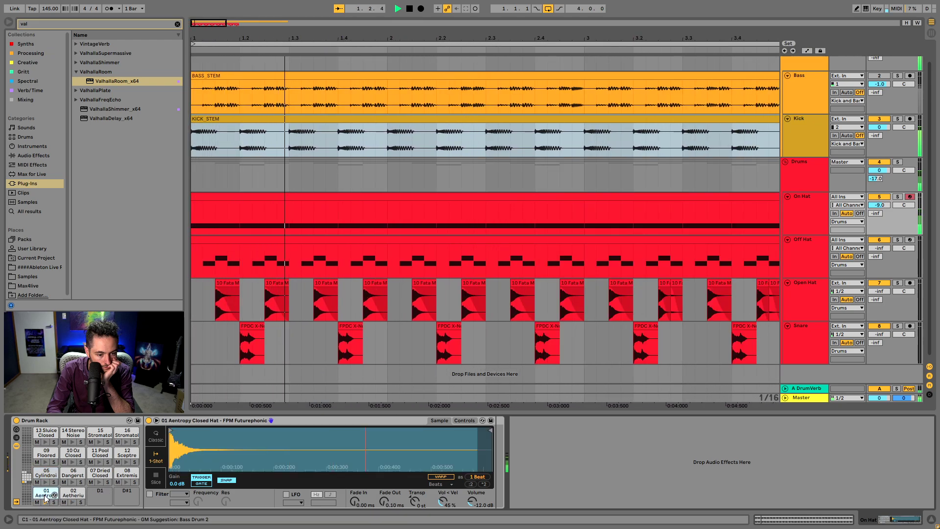
{"action": "left_click_drag", "start_coordinate": [488, 432], "coordinate": [206, 433]}
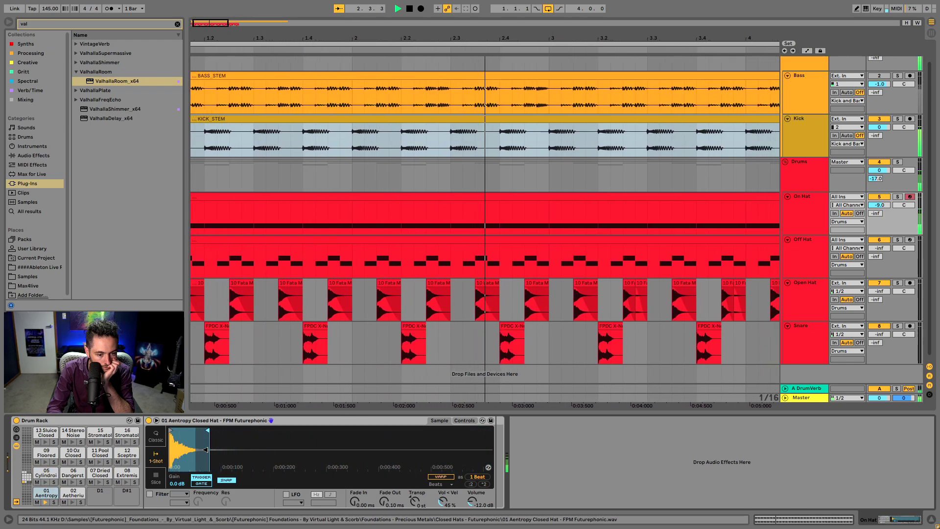
{"action": "left_click_drag", "start_coordinate": [384, 501], "coordinate": [385, 484]}
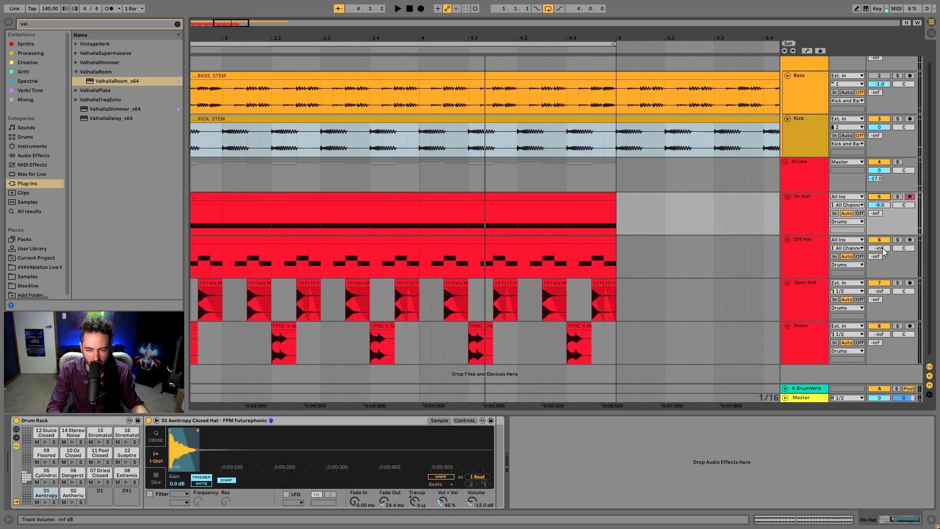
Step: Reset the On Hat track's volume and lower it to -7 dB while playing it against the kick and bass
{"action": "right_click", "coordinate": [881, 209]}
{"action": "left_click", "coordinate": [865, 227]}
{"action": "key", "text": "space"}
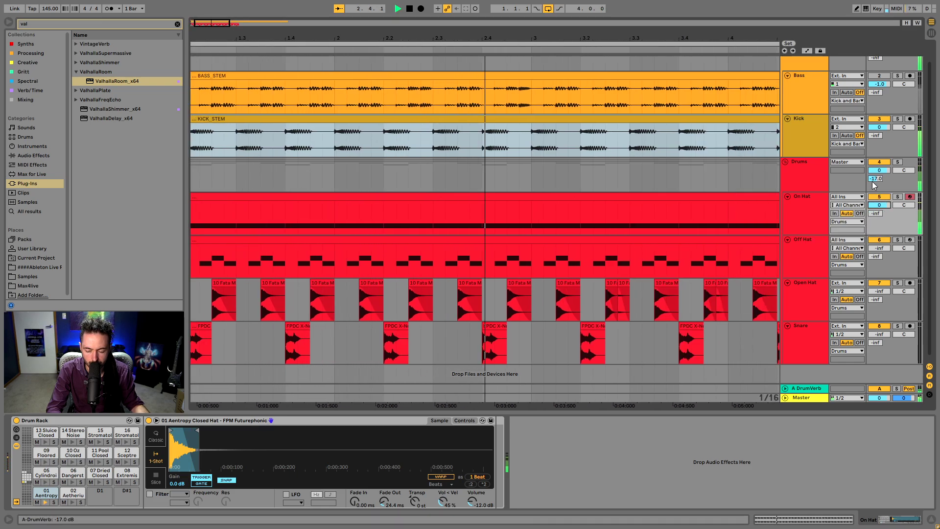
{"action": "left_click_drag", "start_coordinate": [879, 204], "coordinate": [879, 221]}
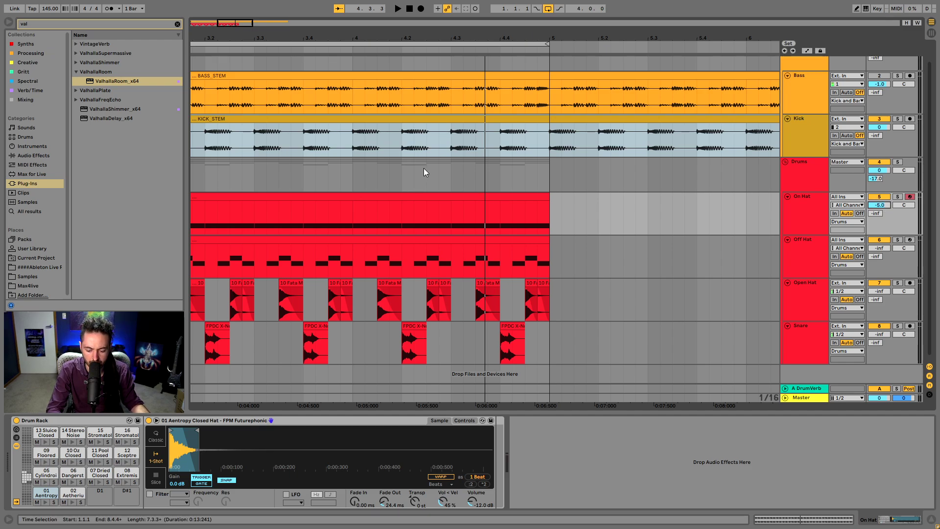
{"action": "key", "text": "space"}
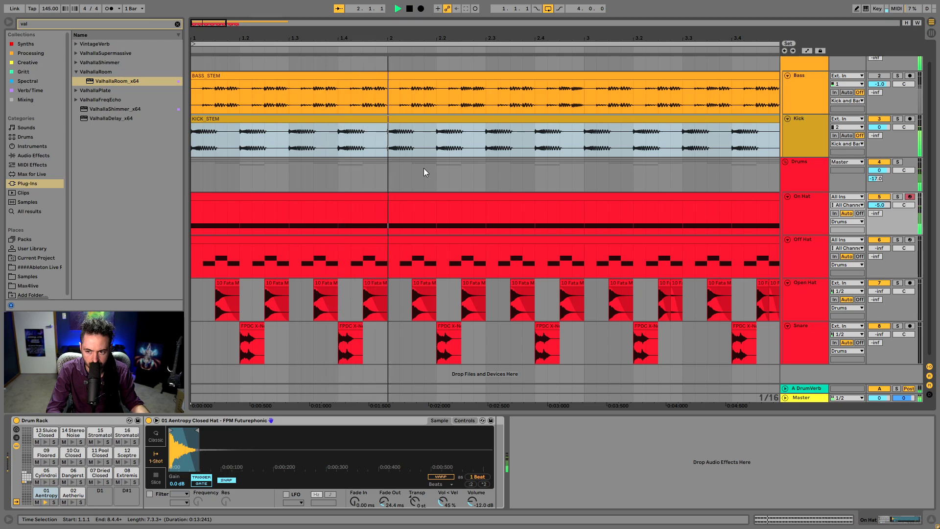
{"action": "left_click_drag", "start_coordinate": [881, 205], "coordinate": [881, 215]}
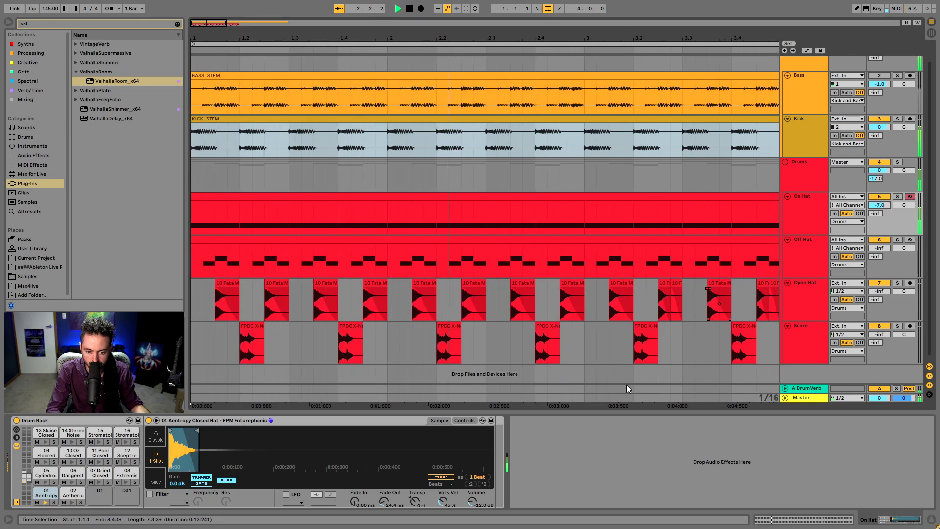
{"action": "key", "text": "space"}
Step: Try transposing the 01 Aentropy closed hat to +1 and -2 semitones during playback, and reset the transposition
{"action": "left_click", "coordinate": [415, 498]}
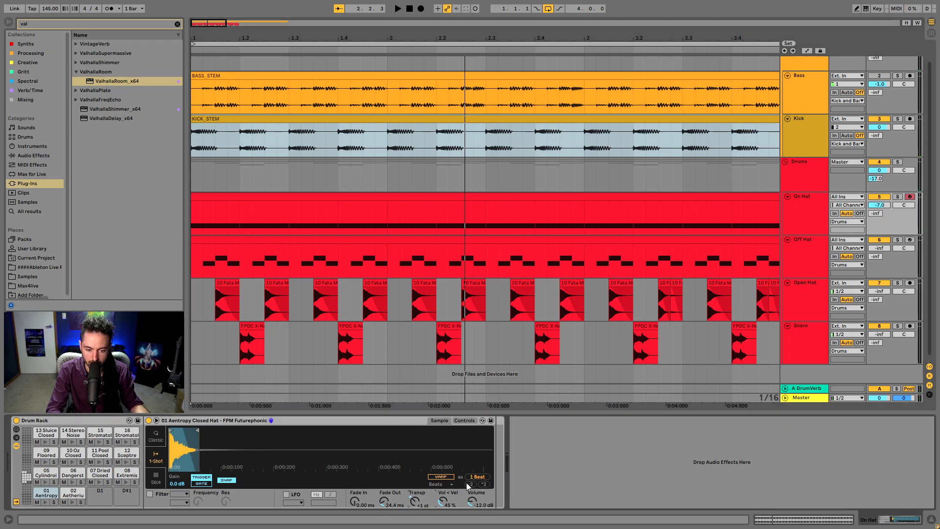
{"action": "key", "text": "space"}
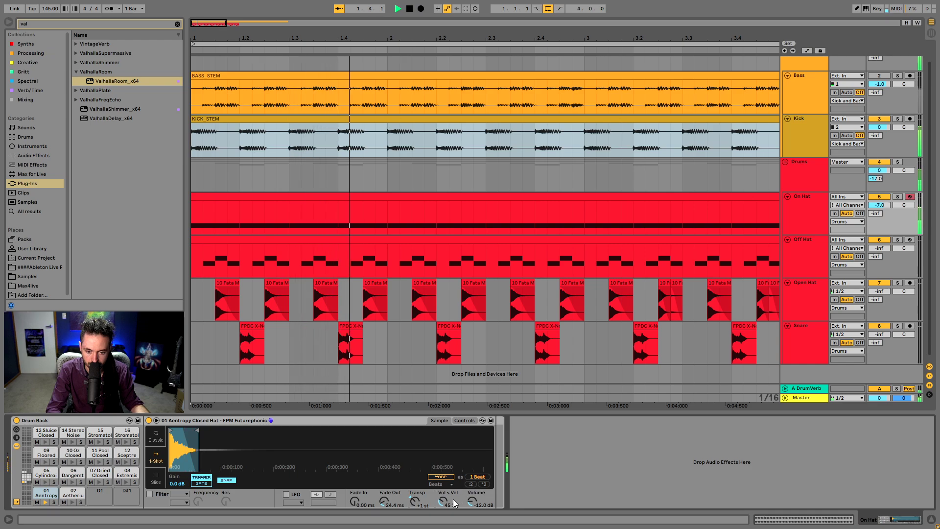
{"action": "key", "text": "space"}
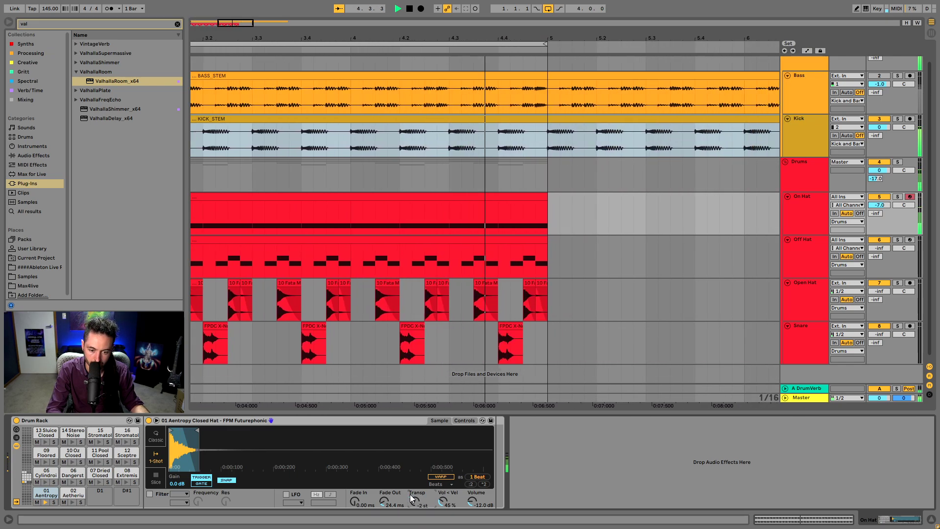
{"action": "double_click", "coordinate": [410, 495]}
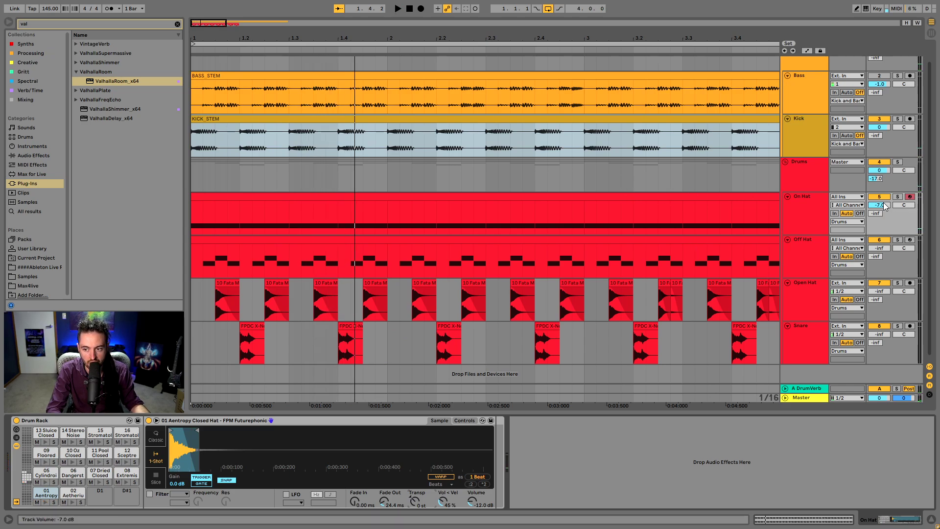
Step: Raise the Off Hat track's volume to -6 dB while playing it with the On Hat, kick and bass
{"action": "left_click", "coordinate": [818, 241]}
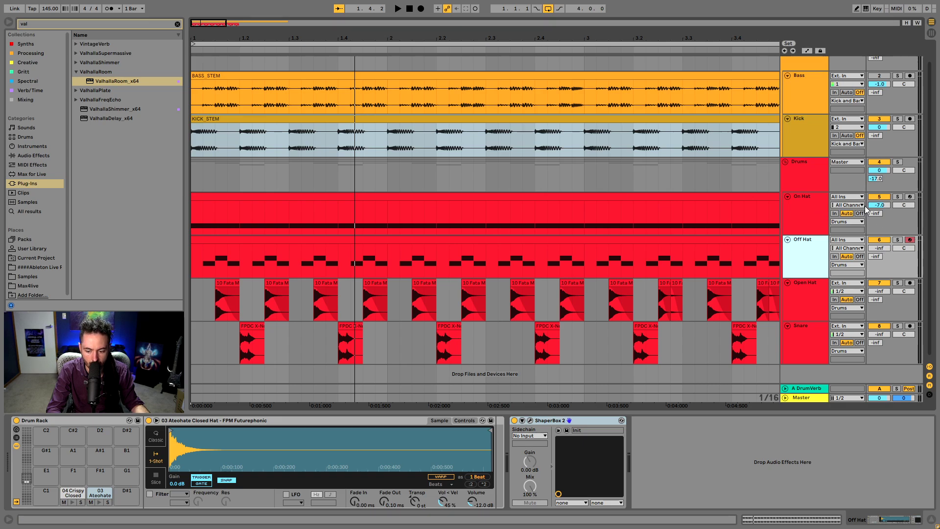
{"action": "key", "text": "space"}
{"action": "left_click_drag", "start_coordinate": [879, 249], "coordinate": [880, 223]}
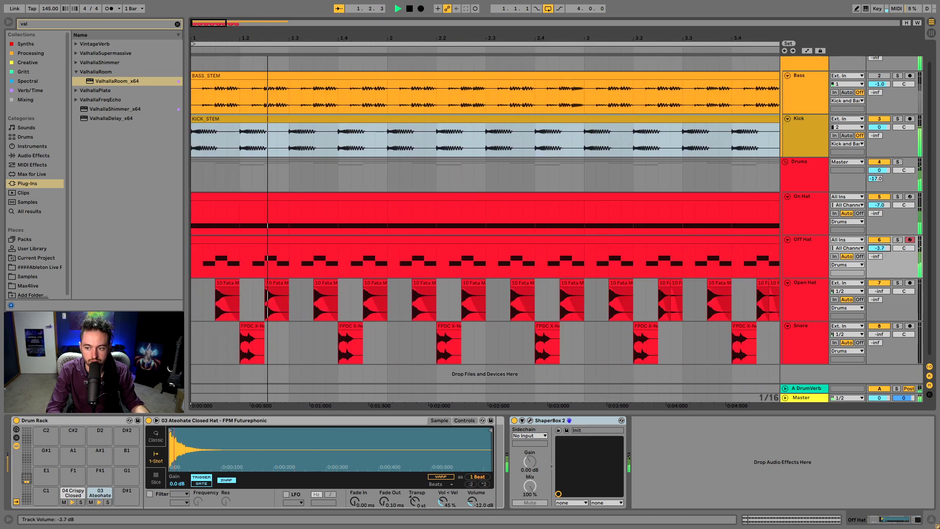
{"action": "left_click_drag", "start_coordinate": [880, 248], "coordinate": [879, 250]}
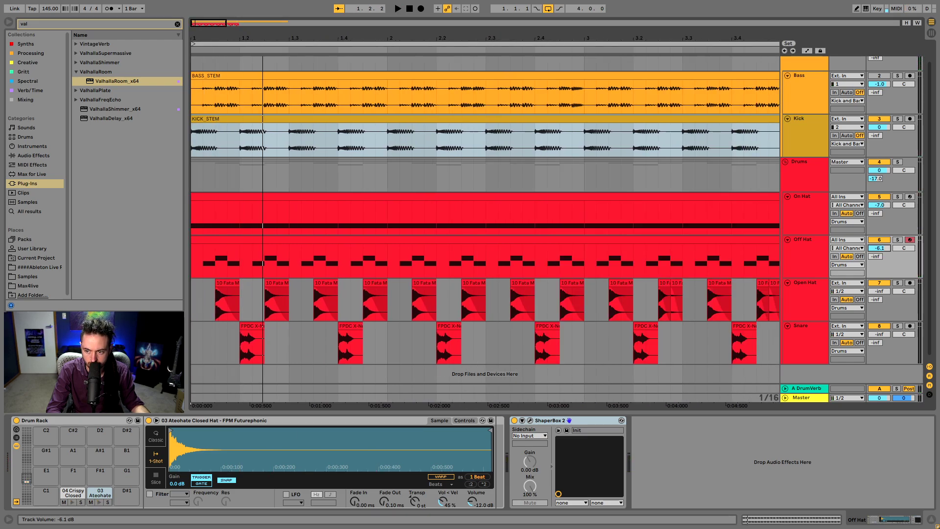
{"action": "left_click_drag", "start_coordinate": [879, 248], "coordinate": [878, 247]}
{"action": "key", "text": "space"}
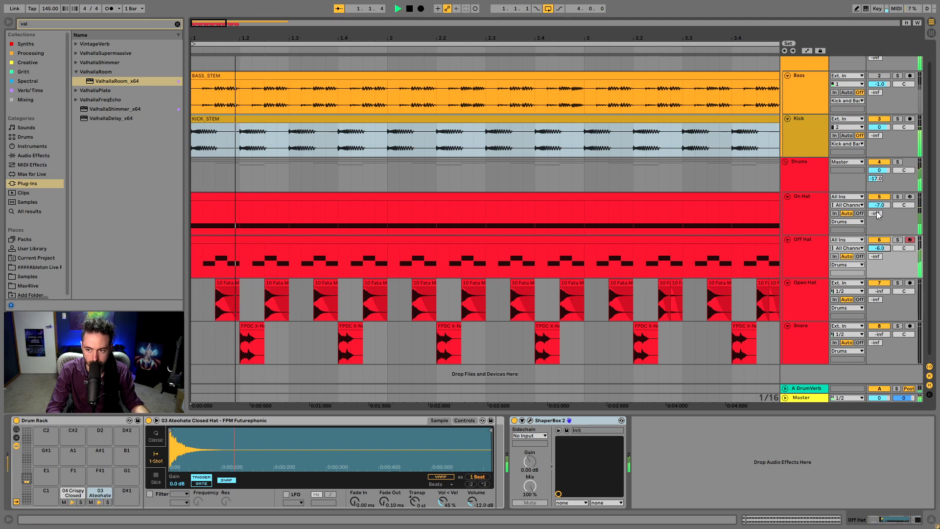
Step: Toggle the Drums group and Off Hat off and on to compare, and set the Off Hat volume to -4 dB
{"action": "left_click", "coordinate": [879, 162]}
{"action": "left_click", "coordinate": [879, 163]}
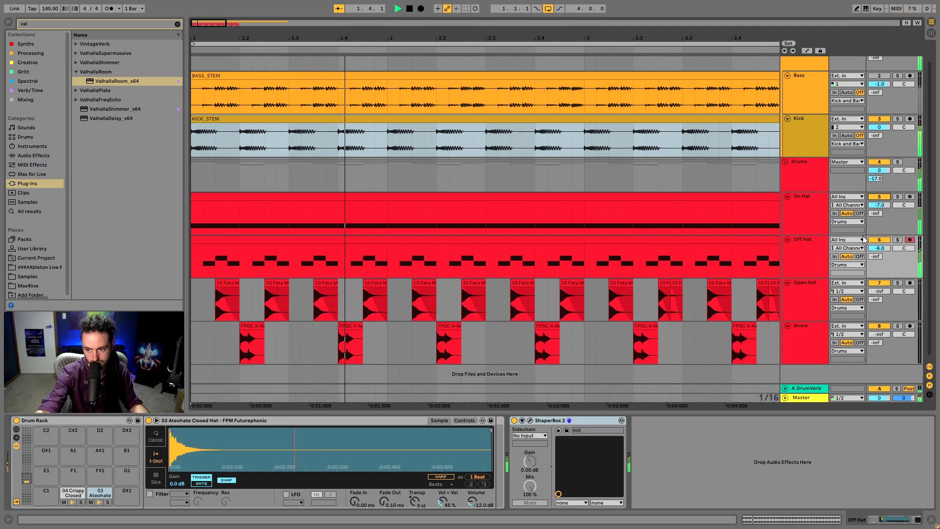
{"action": "key", "text": "space"}
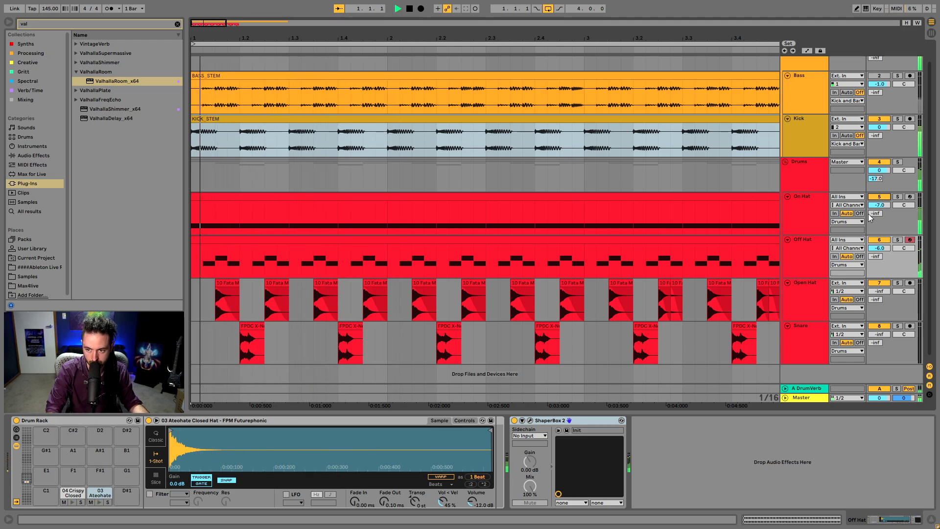
{"action": "left_click", "coordinate": [880, 240]}
{"action": "left_click", "coordinate": [879, 240]}
{"action": "key", "text": "space"}
{"action": "left_click_drag", "start_coordinate": [880, 248], "coordinate": [879, 238]}
{"action": "key", "text": "space"}
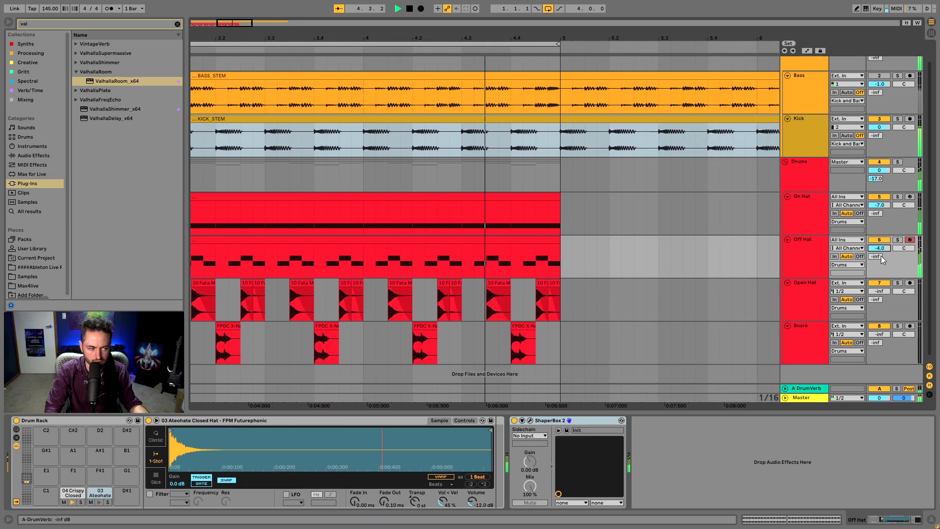
{"action": "key", "text": "space"}
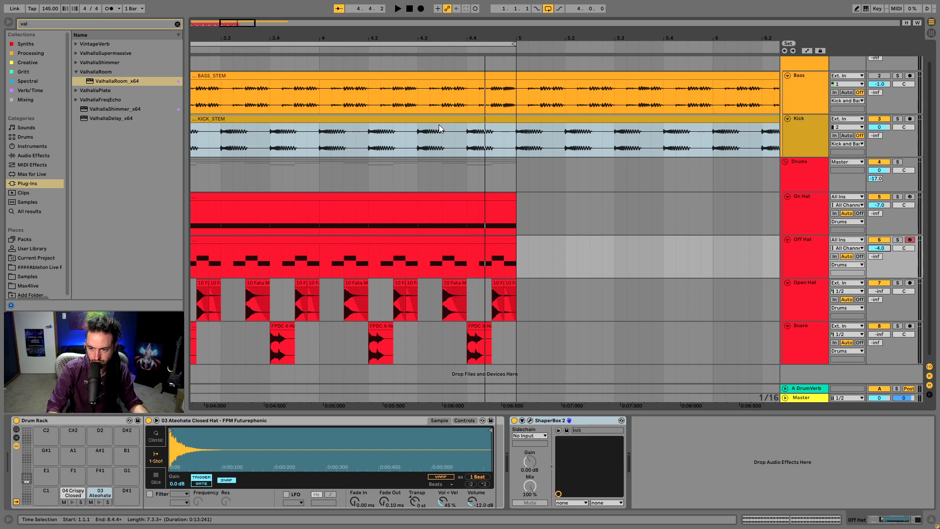
Step: Raise the Open Hat track's volume to -9.5 dB while playing the groove
{"action": "left_click_drag", "start_coordinate": [362, 37], "coordinate": [727, 32]}
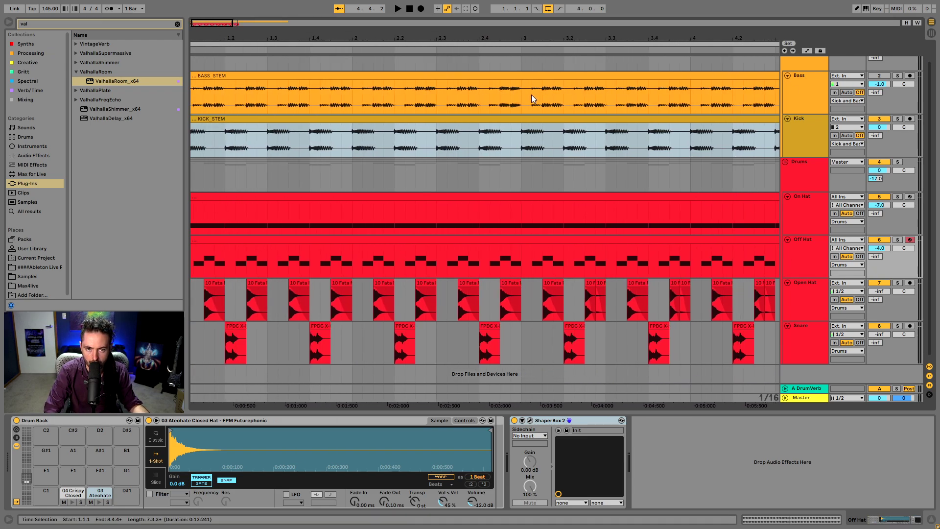
{"action": "left_click_drag", "start_coordinate": [457, 35], "coordinate": [509, 37]}
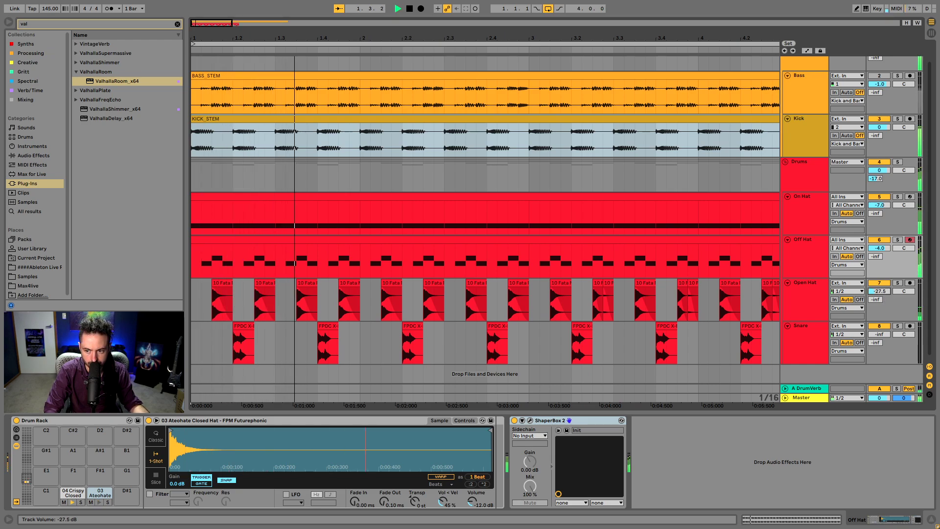
{"action": "mouse_move", "coordinate": [882, 296]}
{"action": "left_mouse_down"}
{"action": "mouse_move", "coordinate": [882, 278]}
{"action": "mouse_move", "coordinate": [880, 289]}
{"action": "left_mouse_up"}
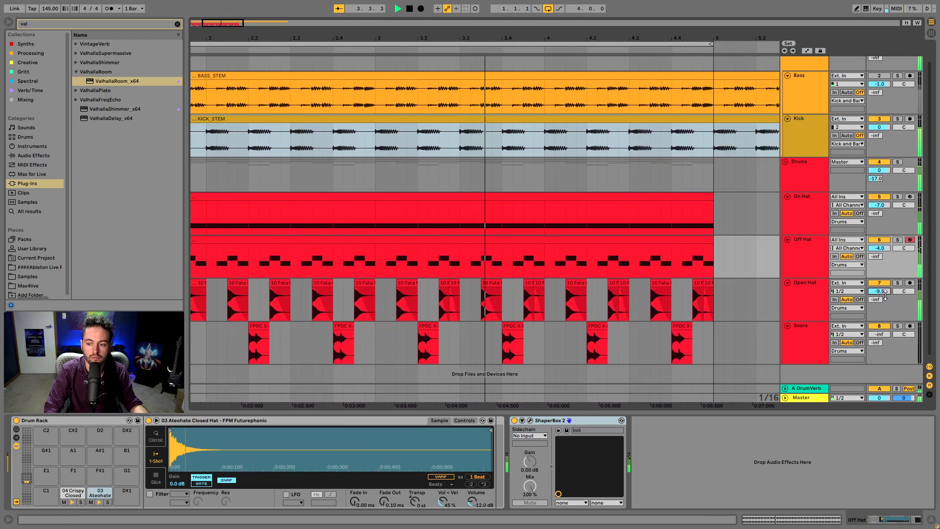
Step: Set the Open Hat track's volume to -9 dB and its panning to 10L
{"action": "type", "text": "-9"}
{"action": "key", "text": "Return"}
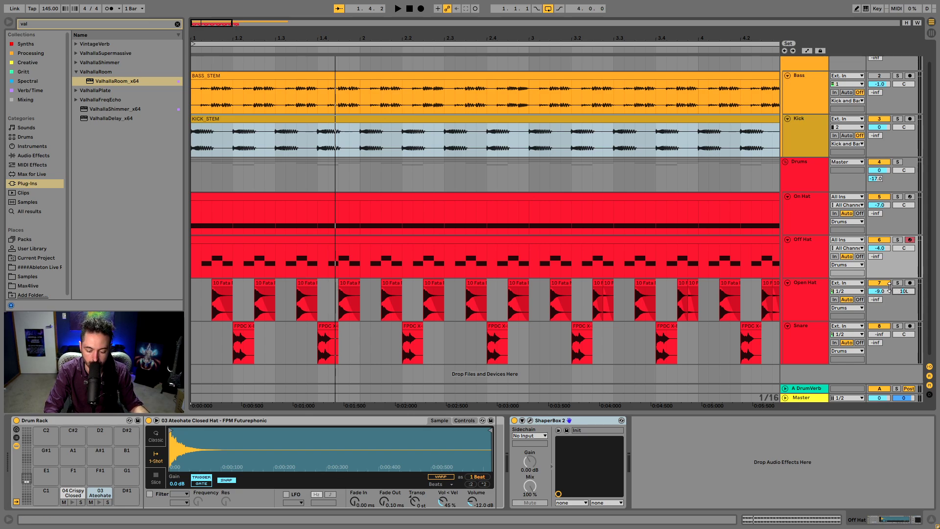
{"action": "key", "text": "space"}
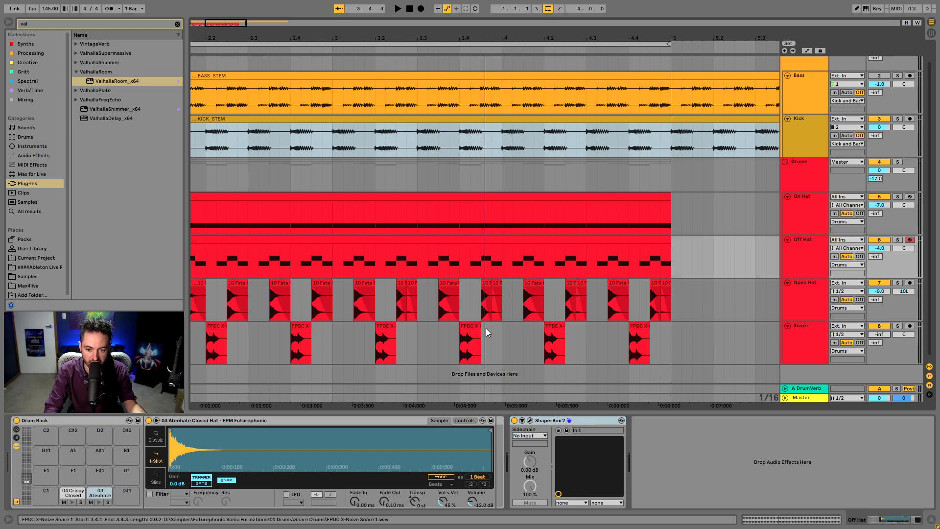
Step: Raise the Snare track's volume to about -8.7 dB while playing the loop
{"action": "key", "text": "space"}
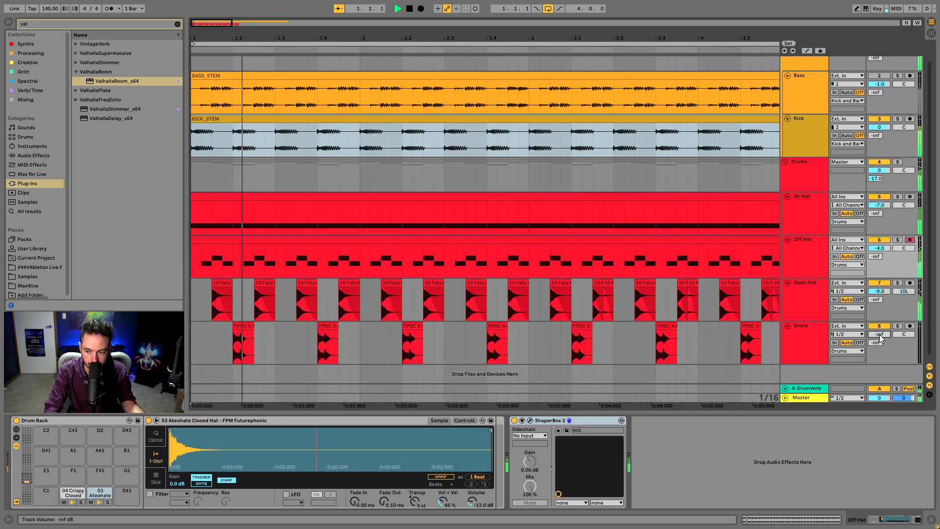
{"action": "mouse_move", "coordinate": [879, 335]}
{"action": "left_mouse_down"}
{"action": "mouse_move", "coordinate": [879, 318]}
{"action": "mouse_move", "coordinate": [879, 335]}
{"action": "left_mouse_up"}
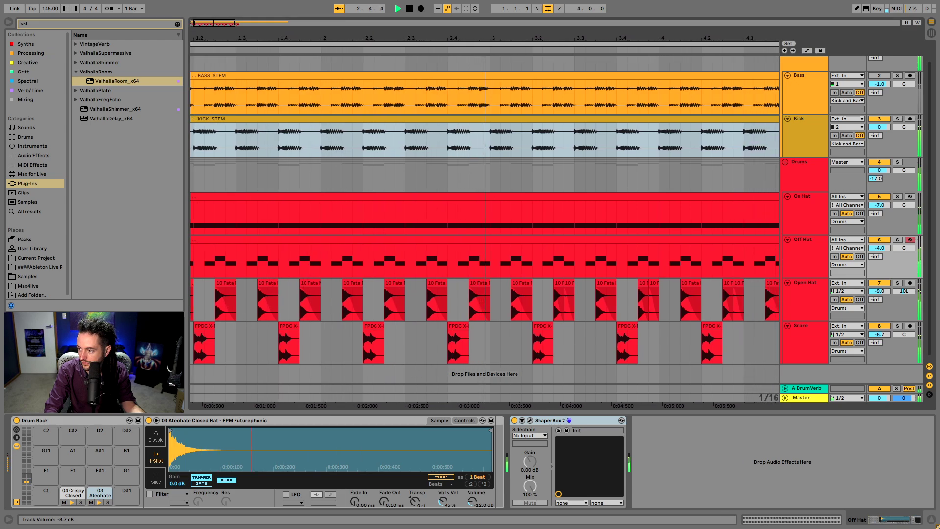
{"action": "key", "text": "space"}
Step: Solo the Snare track and cut band 3 of its EQ Eight by about 4.3 dB at 539 Hz
{"action": "left_click", "coordinate": [897, 326]}
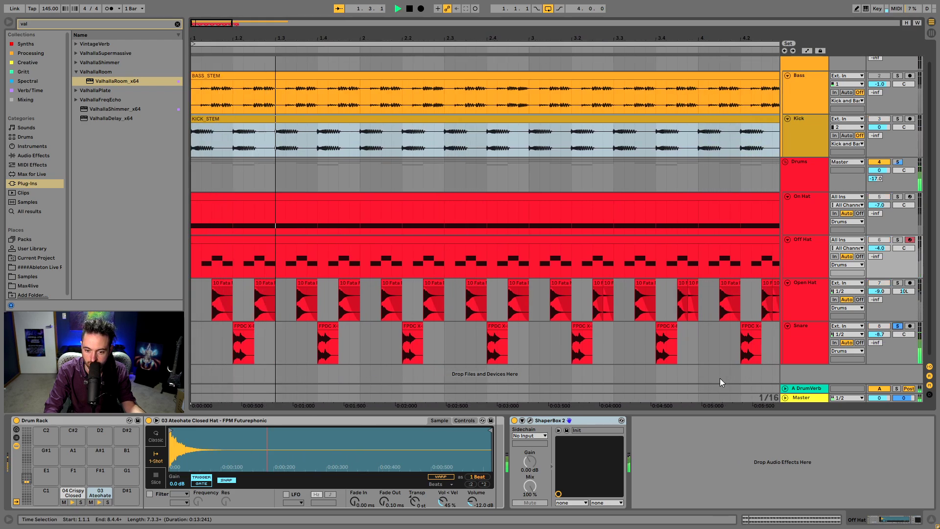
{"action": "left_click", "coordinate": [799, 341]}
{"action": "key", "text": "space"}
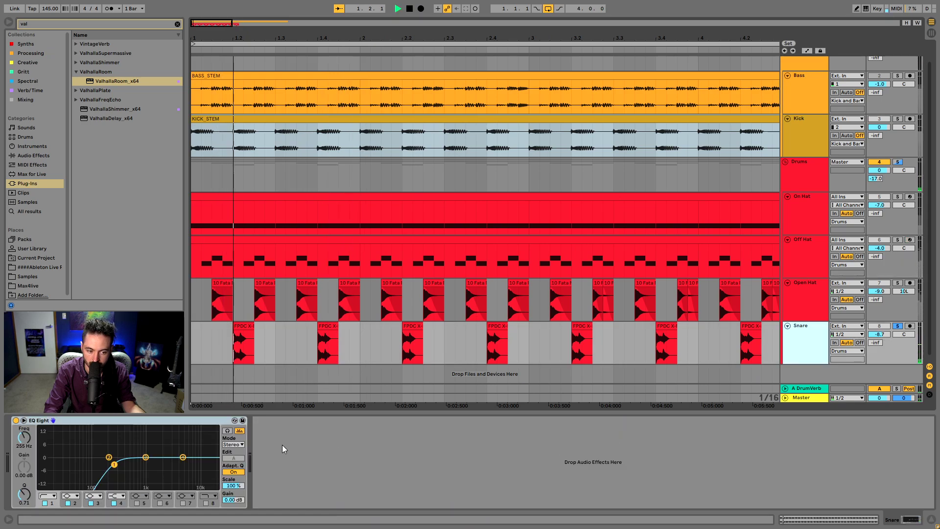
{"action": "key", "text": "space"}
{"action": "left_click_drag", "start_coordinate": [146, 457], "coordinate": [143, 459]}
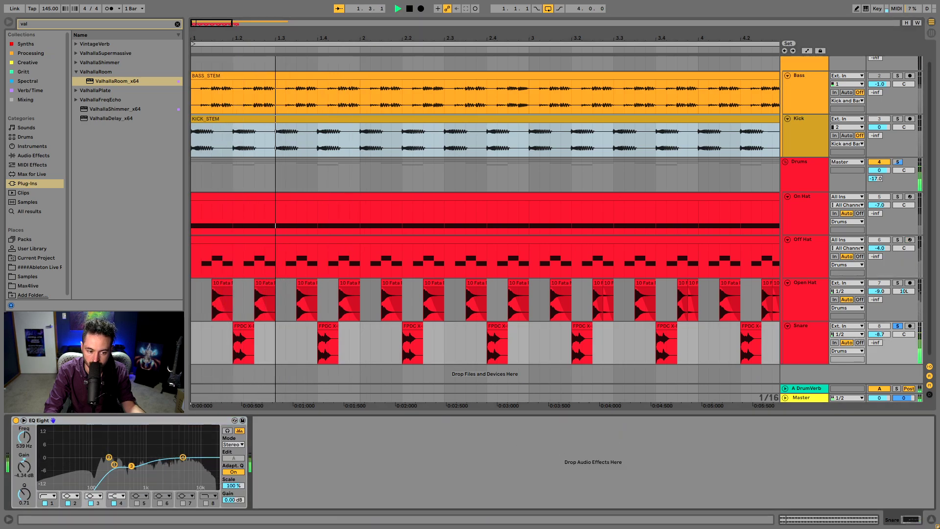
Step: Unsolo the Snare and boost band 4 of its EQ Eight by about 4.1 dB at 6.39 kHz
{"action": "left_click", "coordinate": [898, 326]}
{"action": "key", "text": "space"}
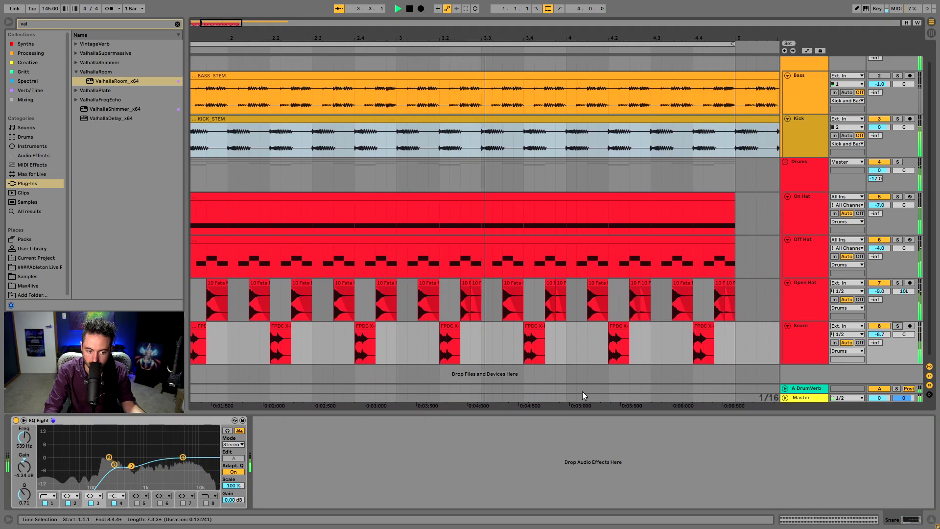
{"action": "left_click_drag", "start_coordinate": [183, 457], "coordinate": [186, 445]}
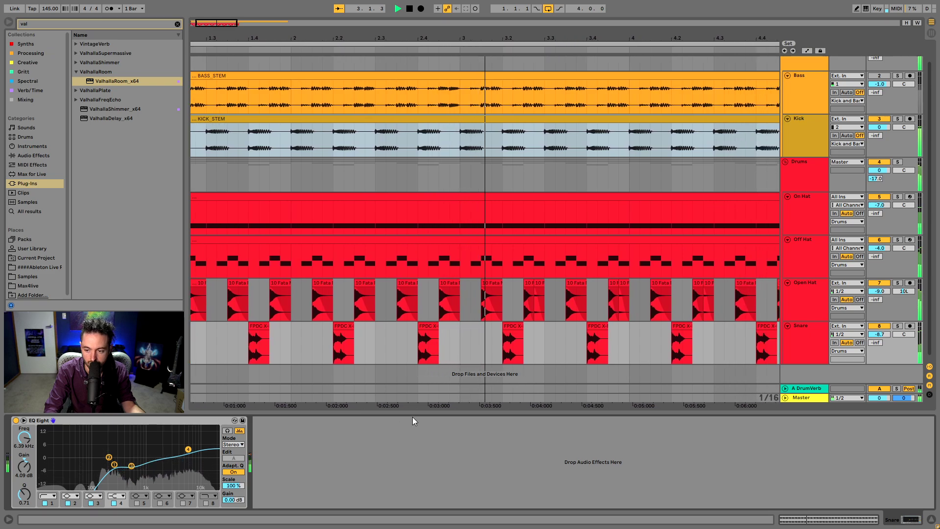
Step: Set the Snare track's volume to -9 dB and pan it to 5R while the loop plays
{"action": "left_click_drag", "start_coordinate": [881, 335], "coordinate": [882, 337]}
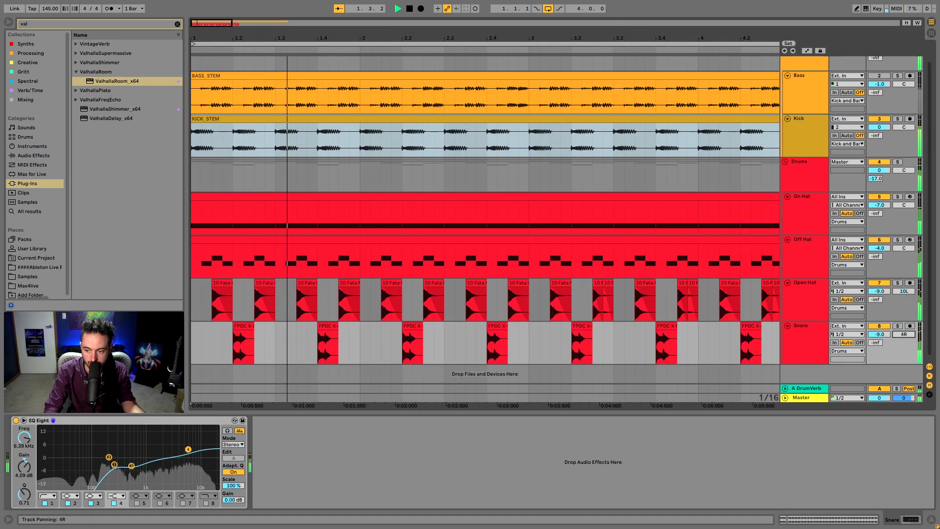
{"action": "left_click_drag", "start_coordinate": [904, 334], "coordinate": [903, 335]}
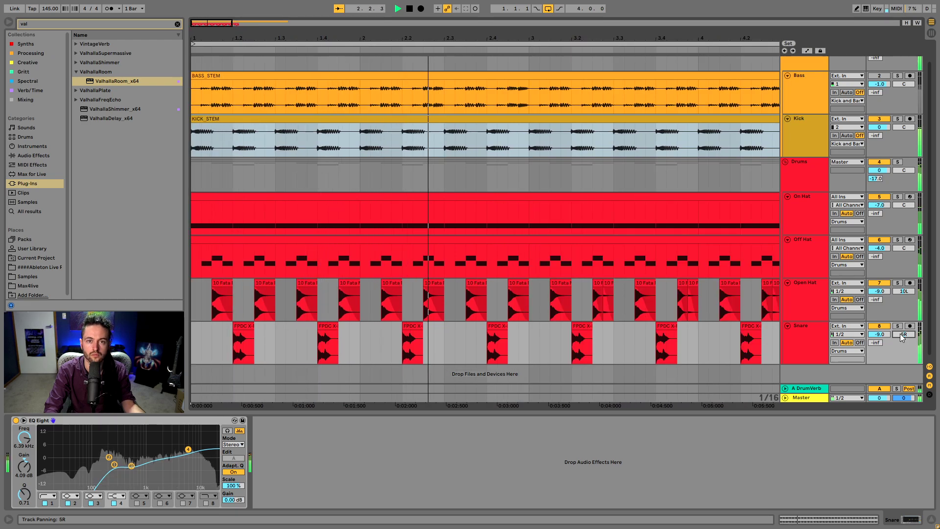
{"action": "key", "text": "space"}
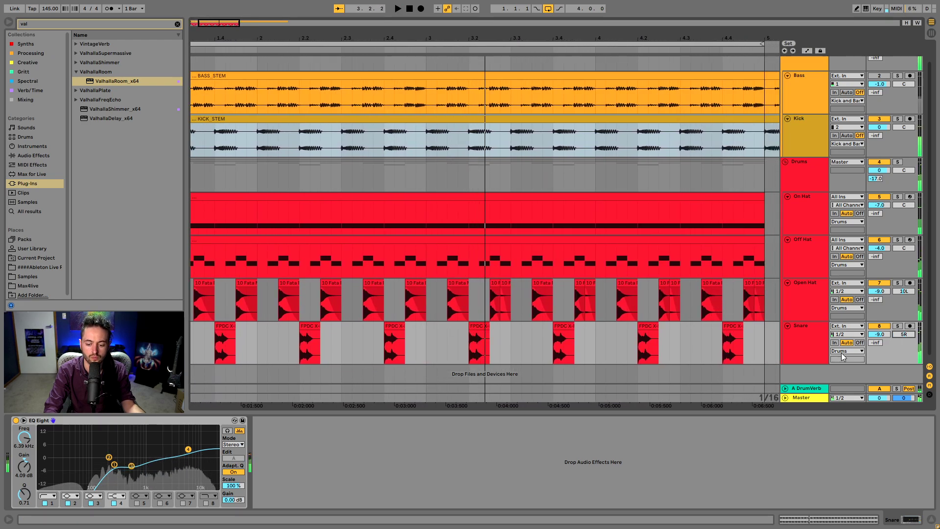
Step: Solo the Drums group and collapse its On Hat, Off Hat, Open Hat and Snare tracks
{"action": "left_click", "coordinate": [815, 177]}
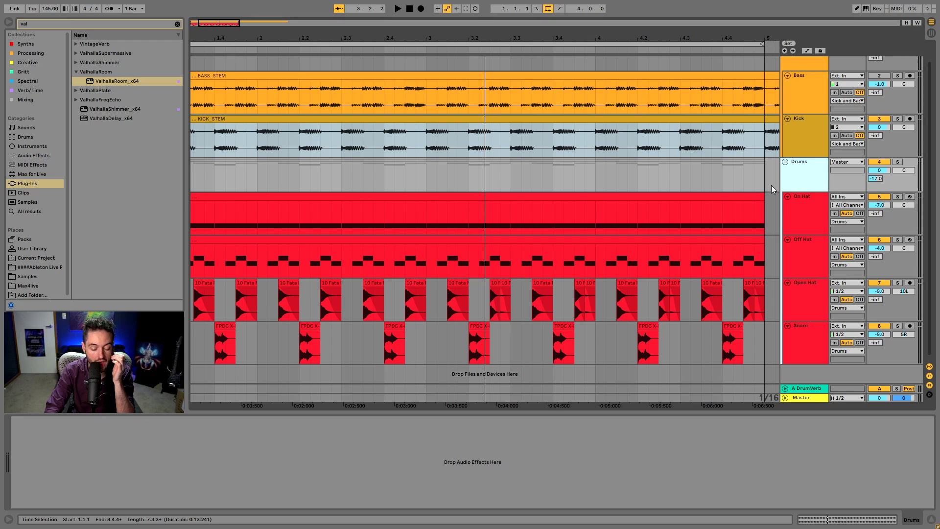
{"action": "left_click", "coordinate": [897, 162]}
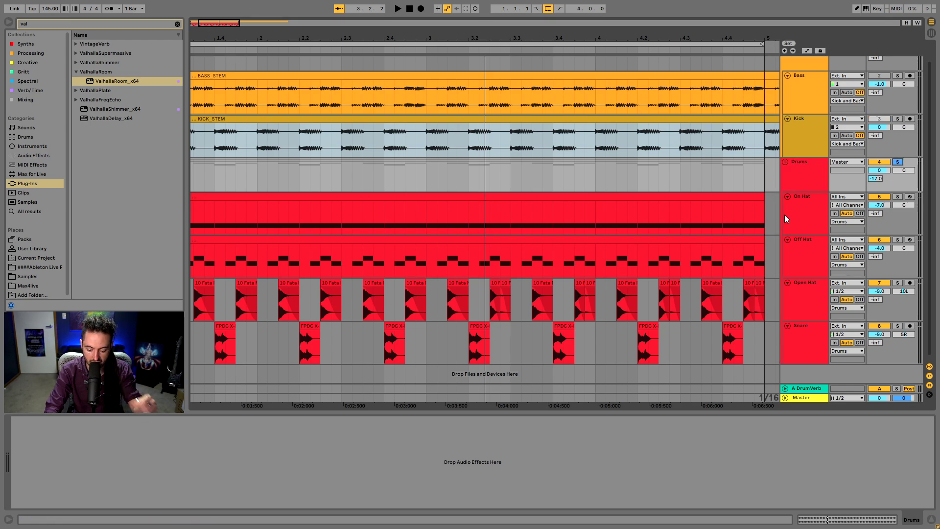
{"action": "left_click", "coordinate": [786, 163]}
{"action": "left_click", "coordinate": [786, 182]}
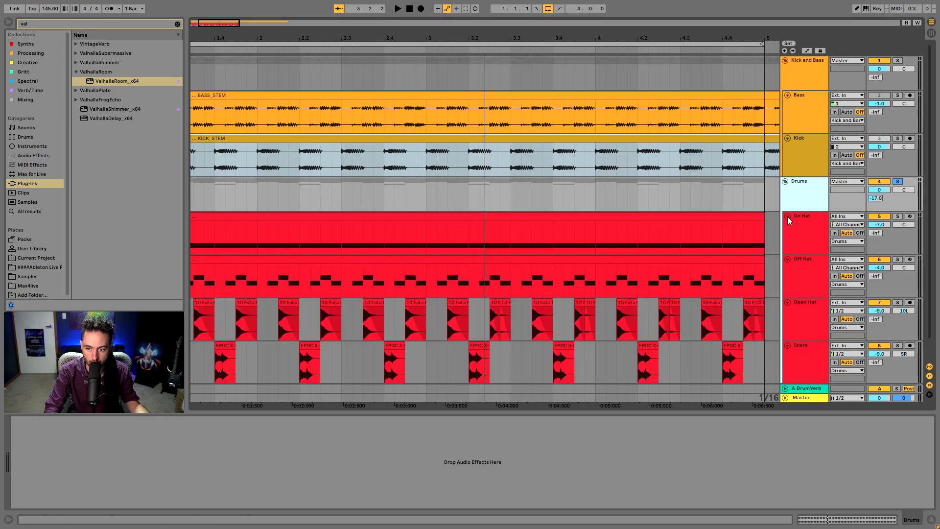
{"action": "left_click", "coordinate": [787, 216]}
{"action": "left_click", "coordinate": [787, 225]}
{"action": "left_click", "coordinate": [786, 234]}
{"action": "left_click", "coordinate": [787, 243]}
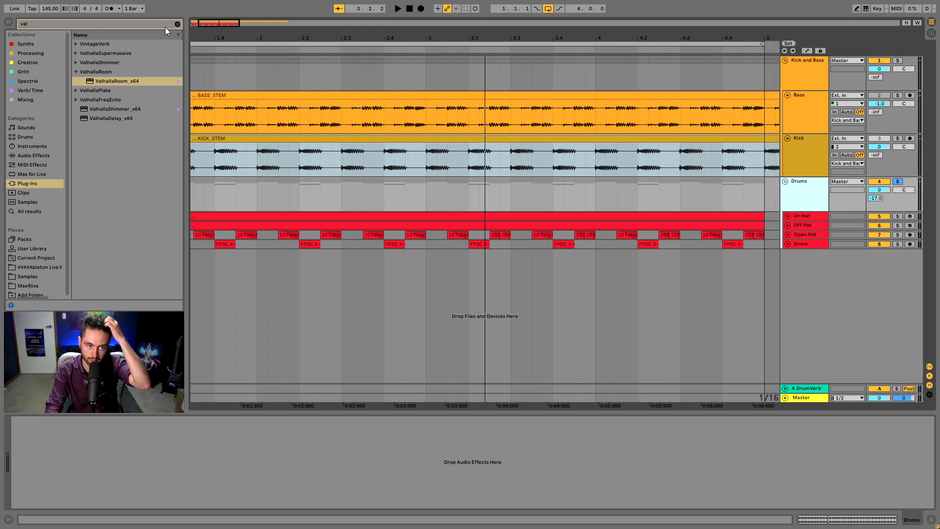
Step: Clear the browser search and add the Gatekeeper plug-in to the Drums group, closing its window
{"action": "left_click", "coordinate": [177, 24]}
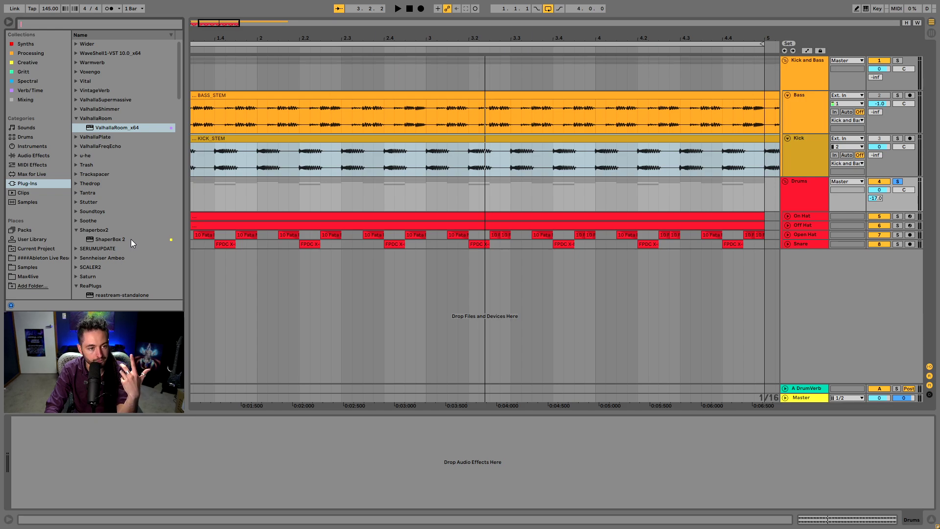
{"action": "scroll", "coordinate": [130, 233], "scroll_direction": "down", "scroll_amount": 10}
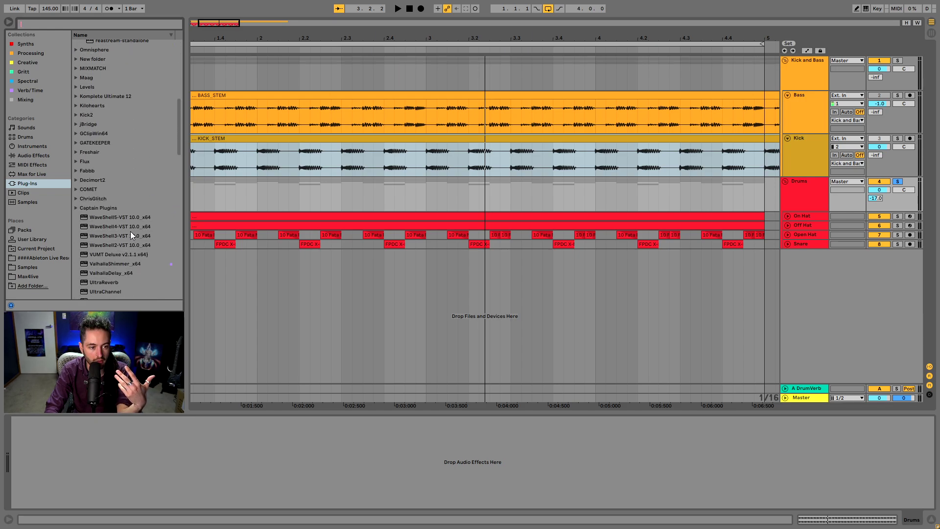
{"action": "scroll", "coordinate": [130, 231], "scroll_direction": "up", "scroll_amount": 9}
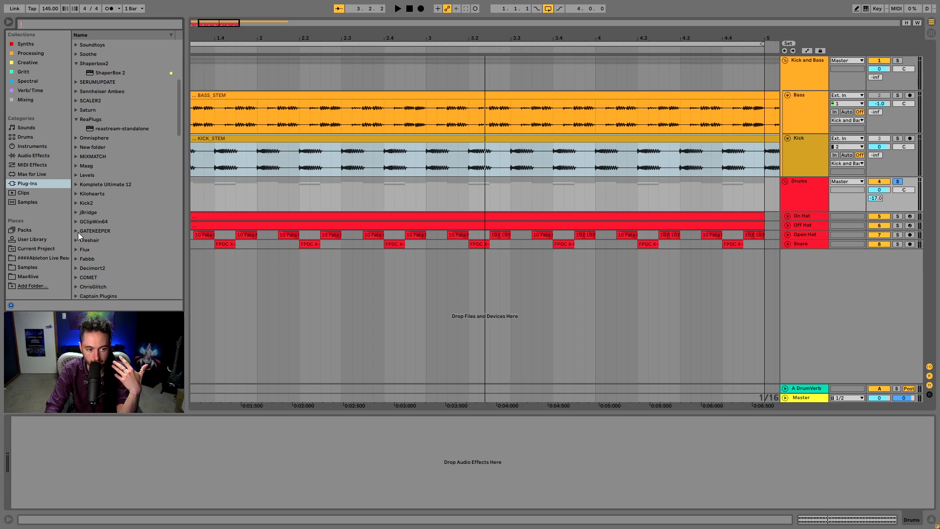
{"action": "left_click", "coordinate": [78, 232]}
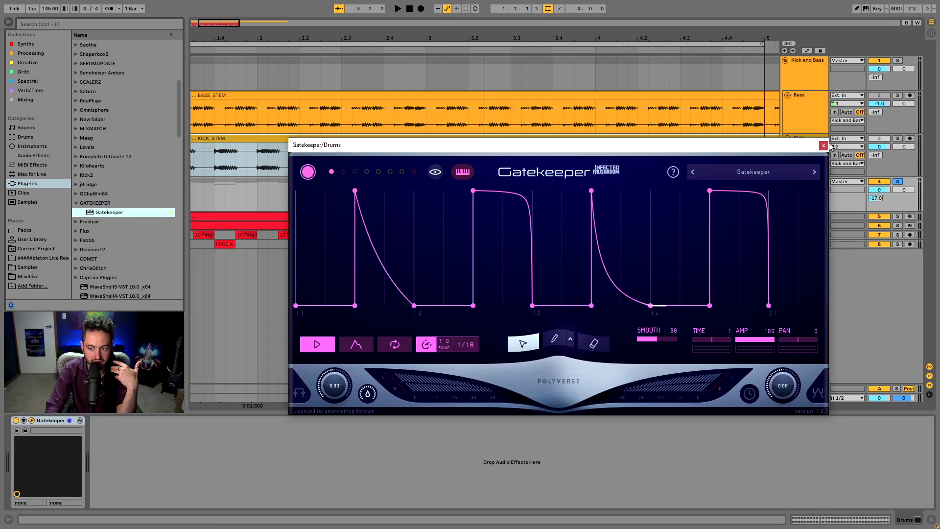
{"action": "left_click", "coordinate": [824, 146]}
Step: Add ShaperBox 2 after Gatekeeper on the Drums group and turn Gatekeeper off, leaving the ShaperBox 2 window open
{"action": "scroll", "coordinate": [150, 153], "scroll_direction": "up", "scroll_amount": 6}
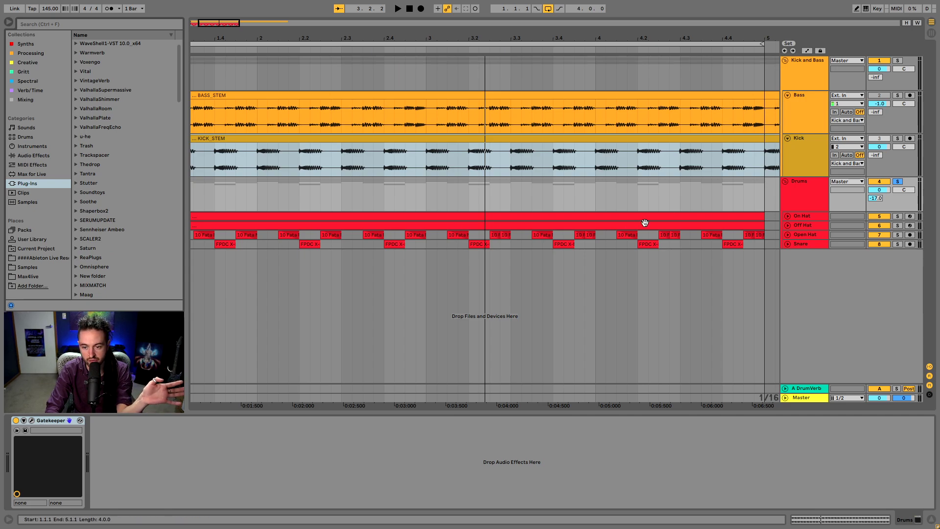
{"action": "left_click", "coordinate": [77, 193]}
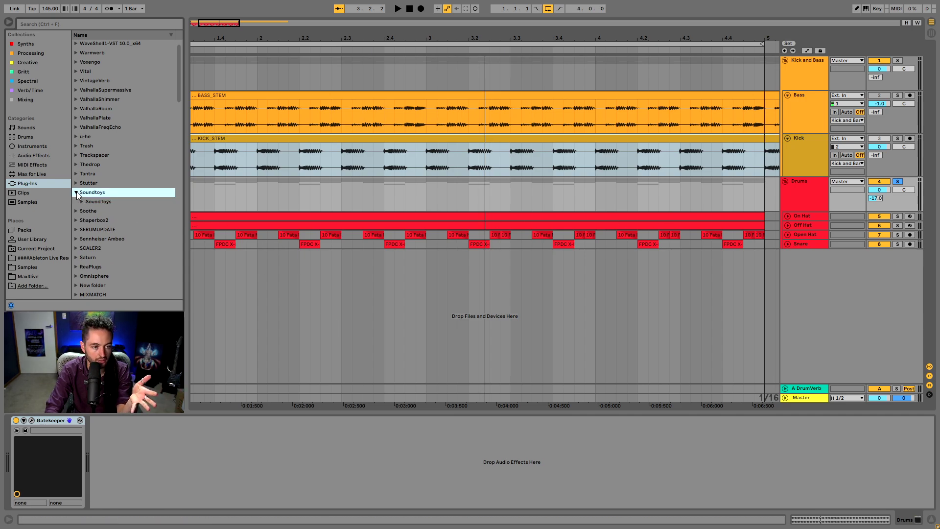
{"action": "left_click", "coordinate": [80, 210]}
{"action": "left_click", "coordinate": [97, 220]}
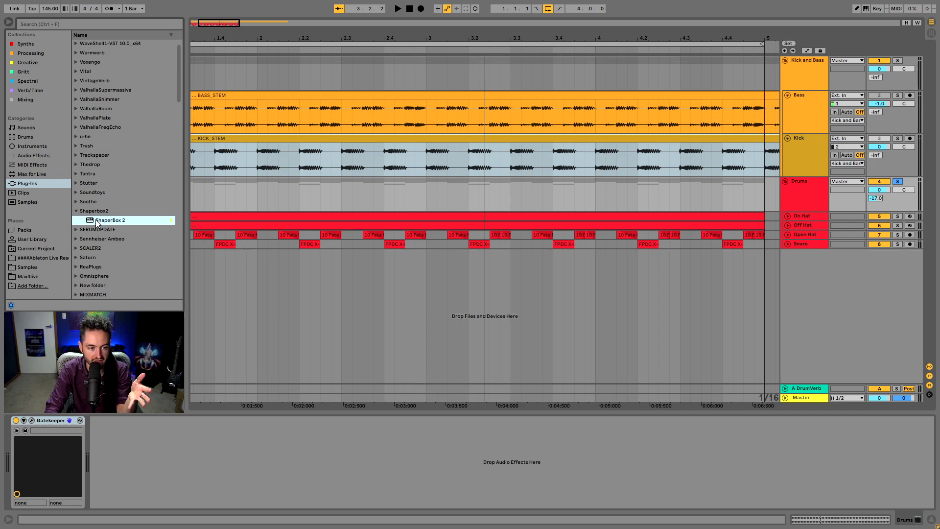
{"action": "left_click_drag", "start_coordinate": [212, 442], "coordinate": [213, 443]}
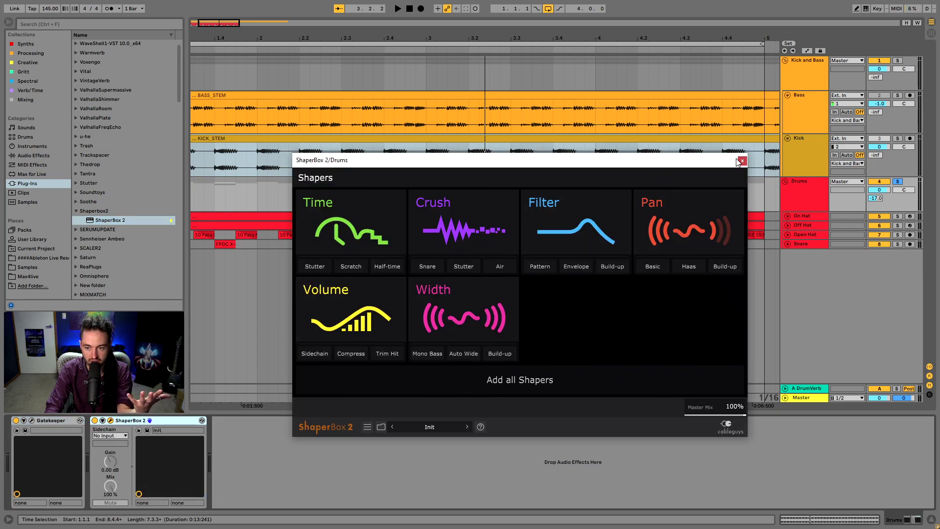
{"action": "left_click", "coordinate": [741, 160]}
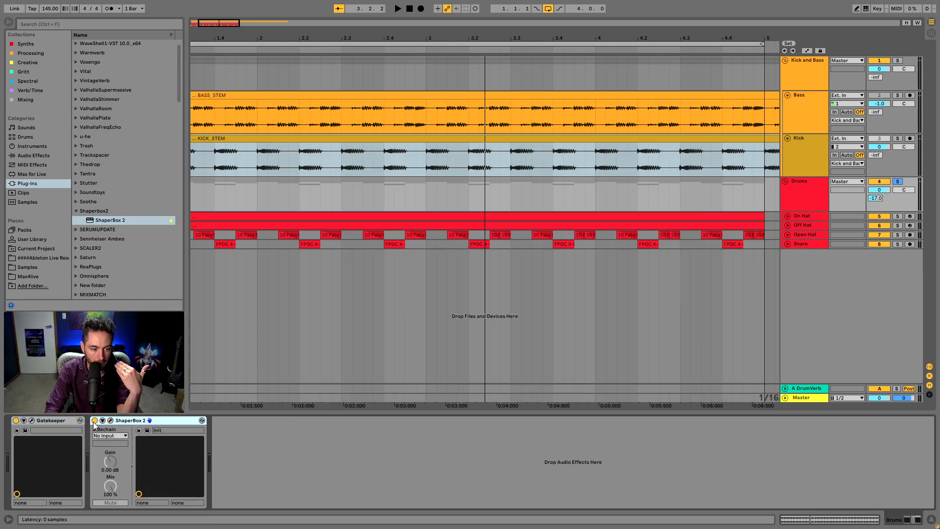
{"action": "left_click", "coordinate": [110, 420]}
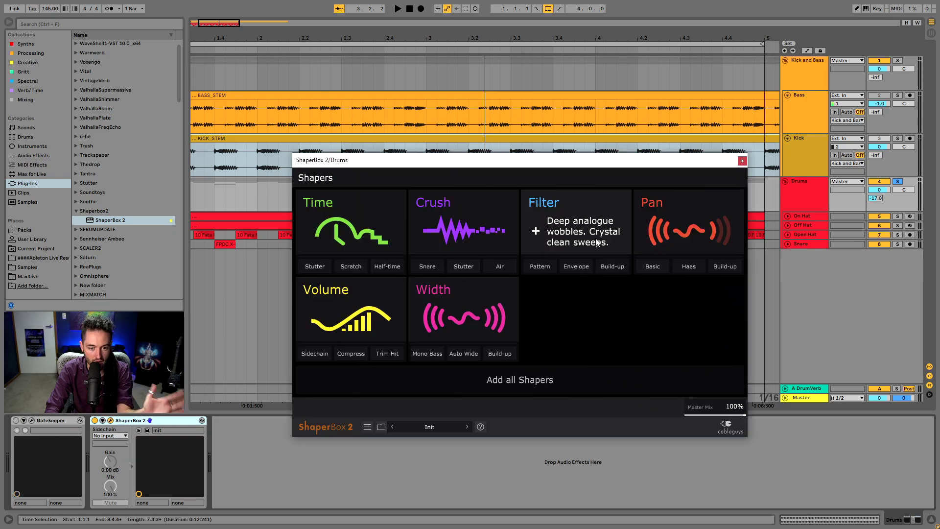
{"action": "left_click_drag", "start_coordinate": [604, 160], "coordinate": [626, 319]}
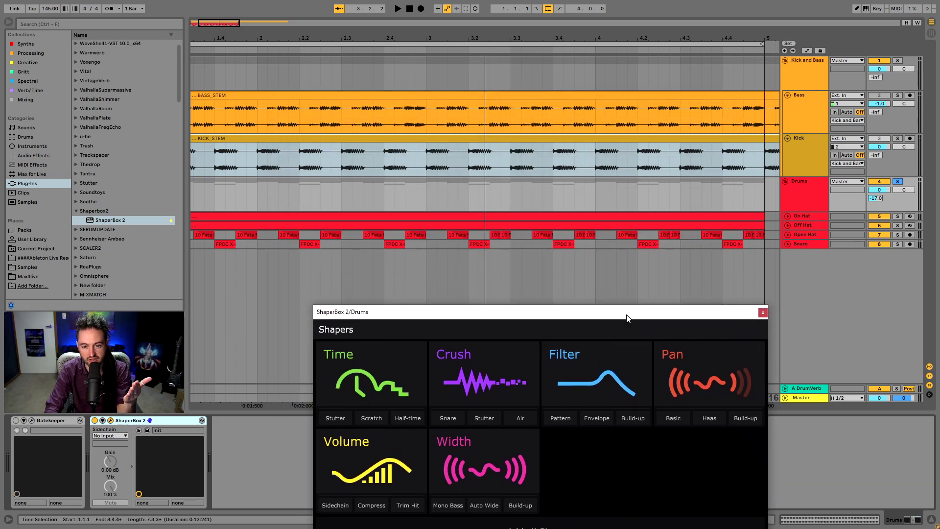
Step: Select the whole Drums group arrangement from 1.1.1 to 5.1.1, including all four drum tracks
{"action": "left_click_drag", "start_coordinate": [362, 35], "coordinate": [362, 18]}
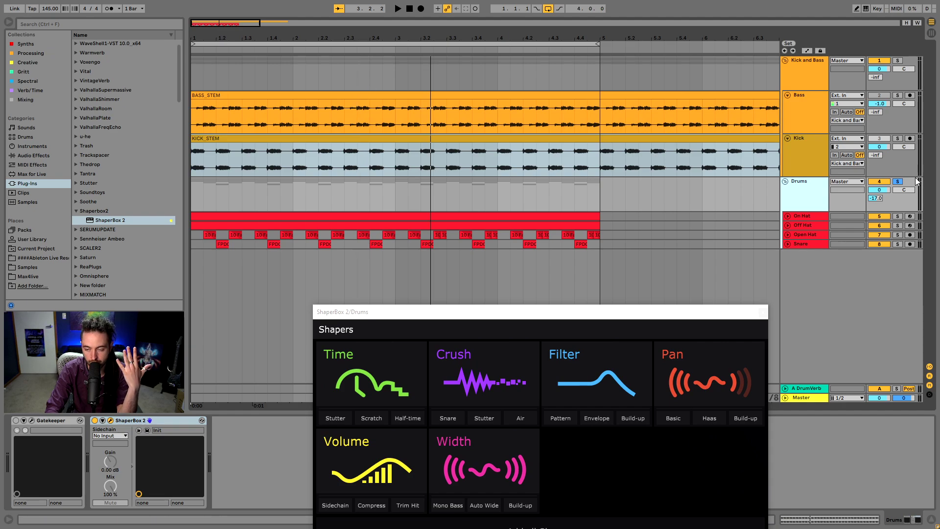
{"action": "left_click_drag", "start_coordinate": [199, 200], "coordinate": [266, 205]}
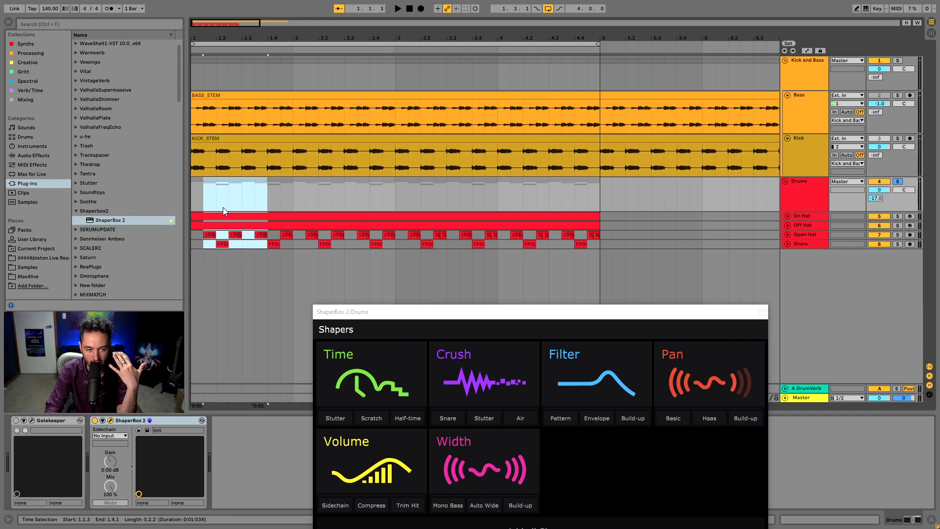
{"action": "left_click_drag", "start_coordinate": [197, 199], "coordinate": [601, 249]}
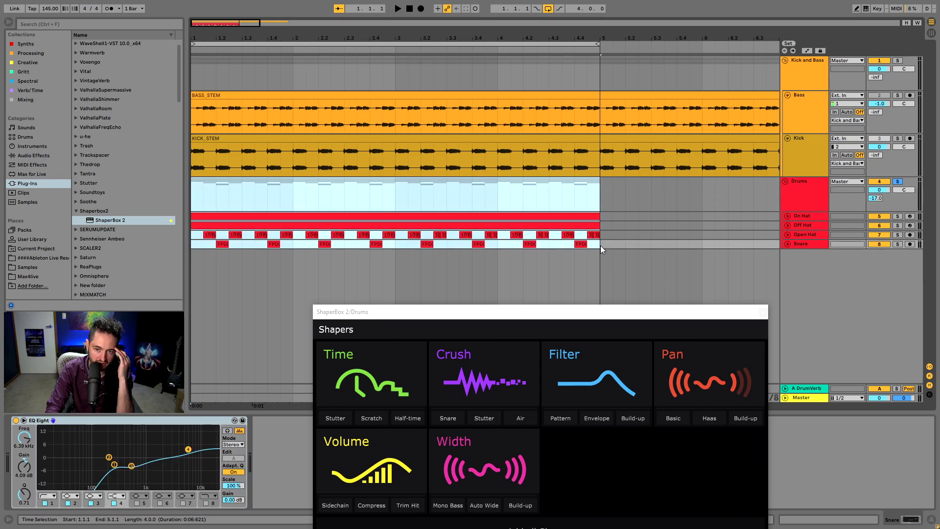
Step: Audition Time travel 1 from ShaperBox 2's Chop / Repeat preset pack on the drums, and load Time travel 2
{"action": "left_click_drag", "start_coordinate": [594, 311], "coordinate": [564, 181]}
{"action": "left_click", "coordinate": [432, 447]}
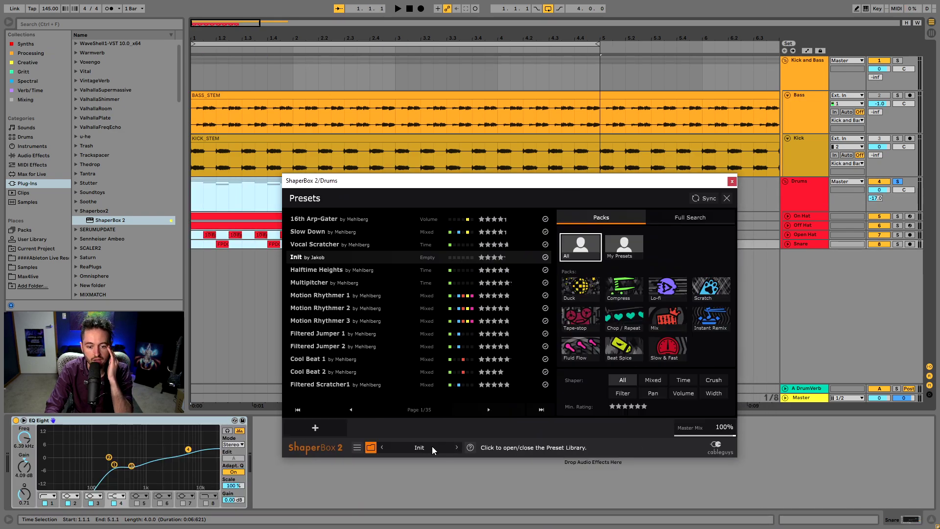
{"action": "left_click", "coordinate": [616, 320]}
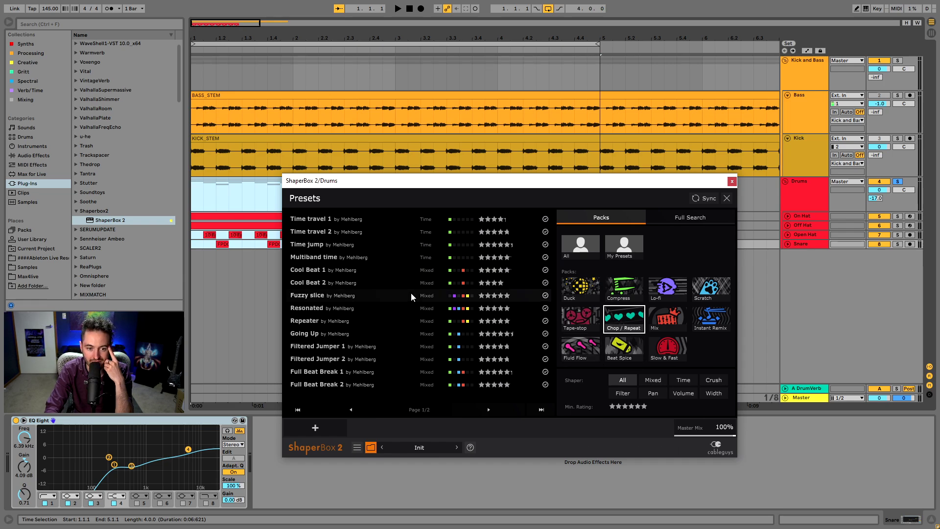
{"action": "left_click", "coordinate": [338, 219]}
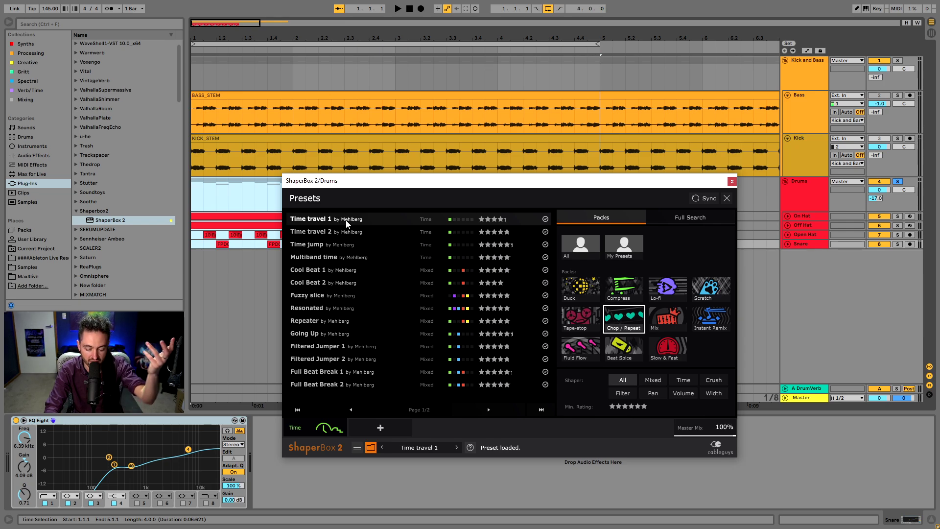
{"action": "key", "text": "space"}
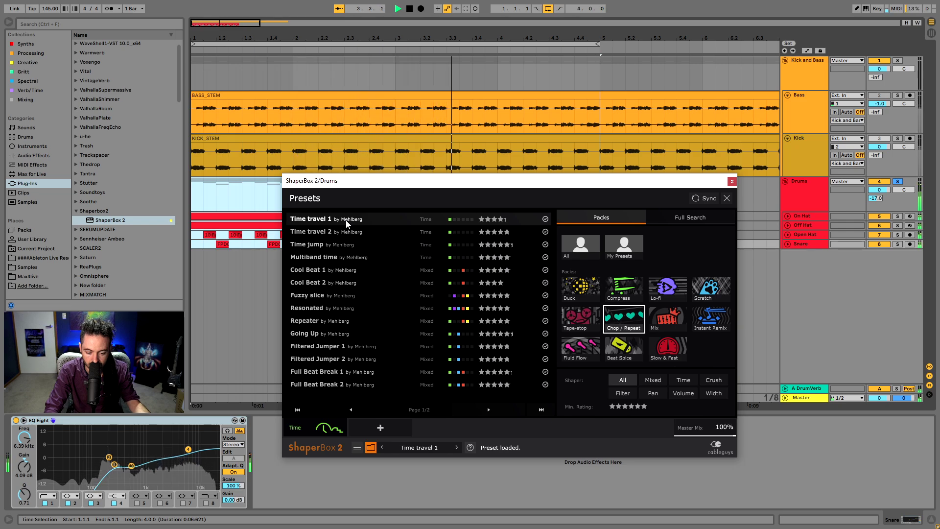
{"action": "left_click", "coordinate": [370, 233]}
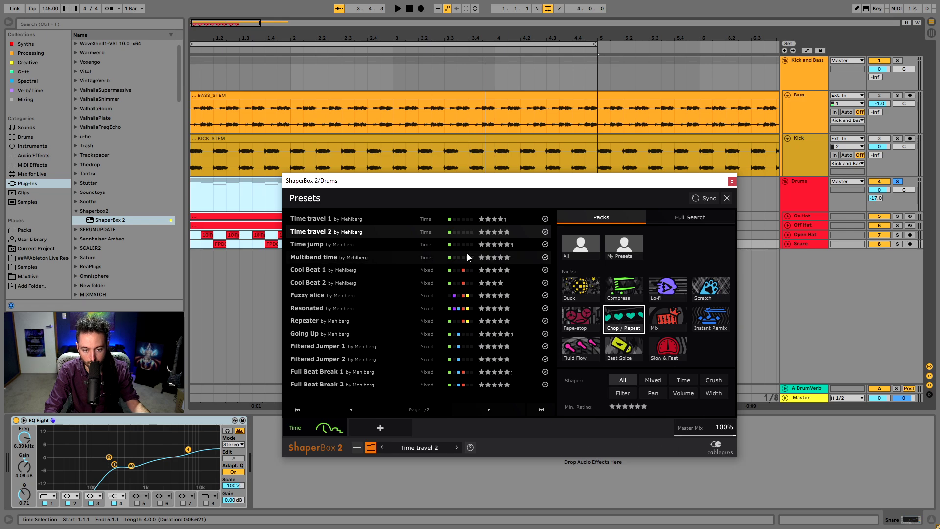
Step: Play the loop with the Kick and Bass group soloed alongside the Drums, and close the ShaperBox 2 window
{"action": "key", "text": "space"}
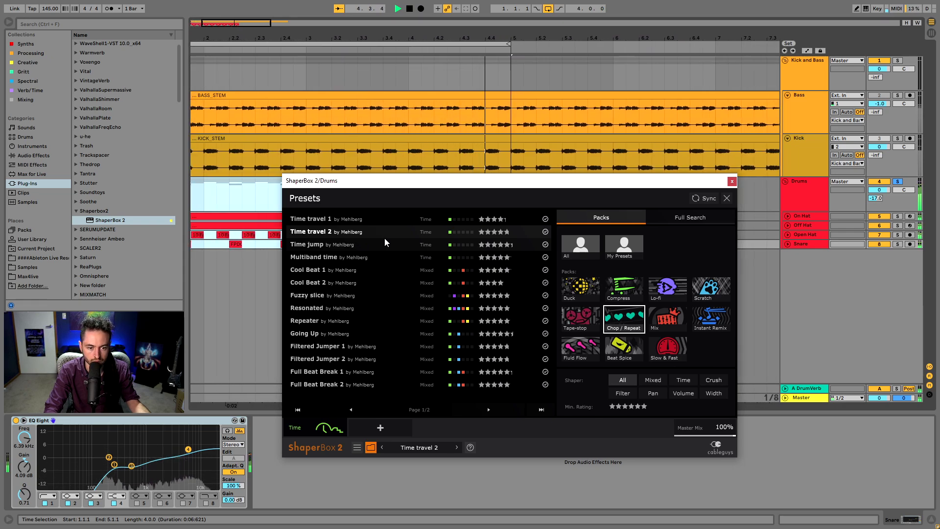
{"action": "left_click", "coordinate": [899, 61]}
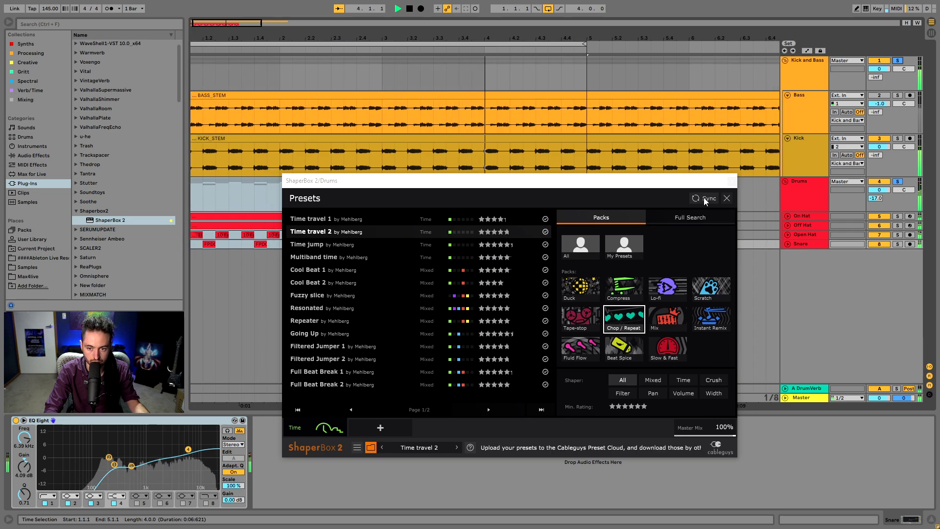
{"action": "left_click", "coordinate": [732, 183]}
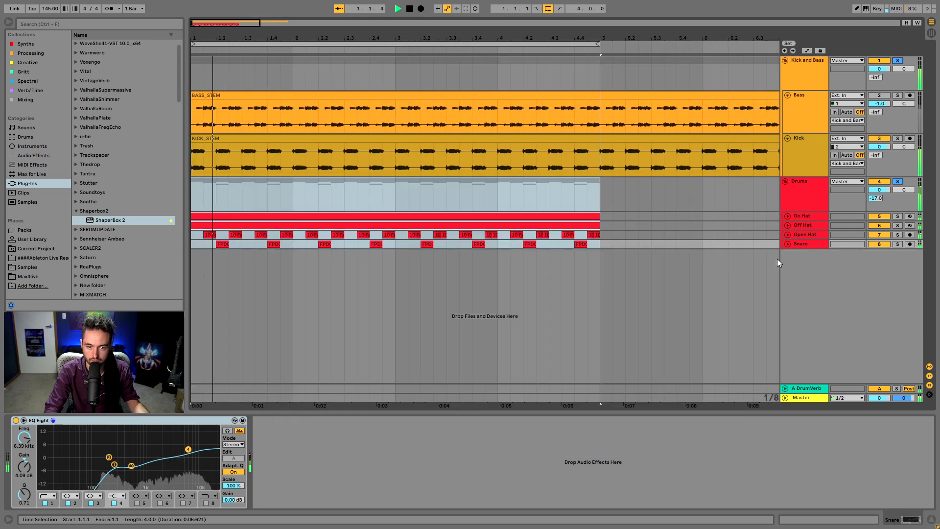
Step: Mute the Open Hat, Off Hat and On Hat tracks so only the snare plays in the Drums group
{"action": "left_click", "coordinate": [879, 235]}
{"action": "left_click", "coordinate": [881, 226]}
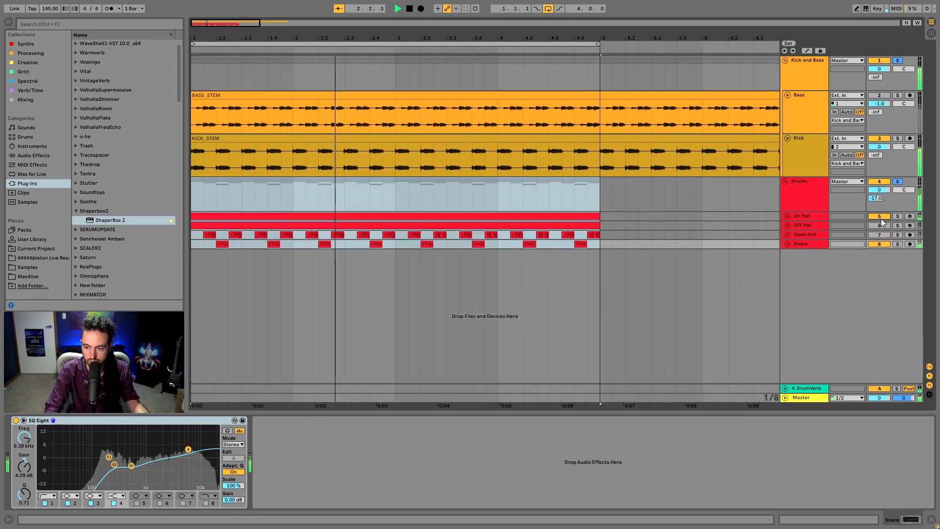
{"action": "left_click", "coordinate": [880, 217]}
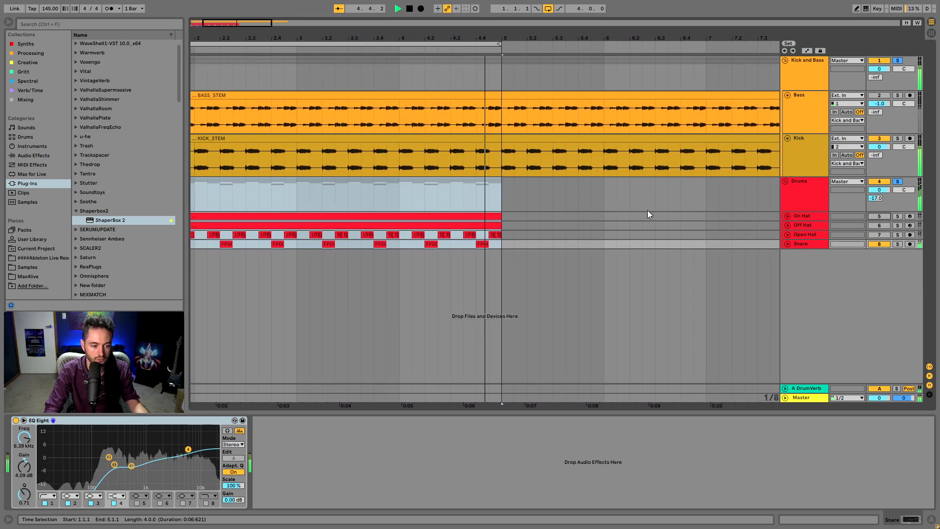
Step: Insert an audio track named Record Channel, set its input source to On Hat, and arm it for recording
{"action": "right_click", "coordinate": [802, 286]}
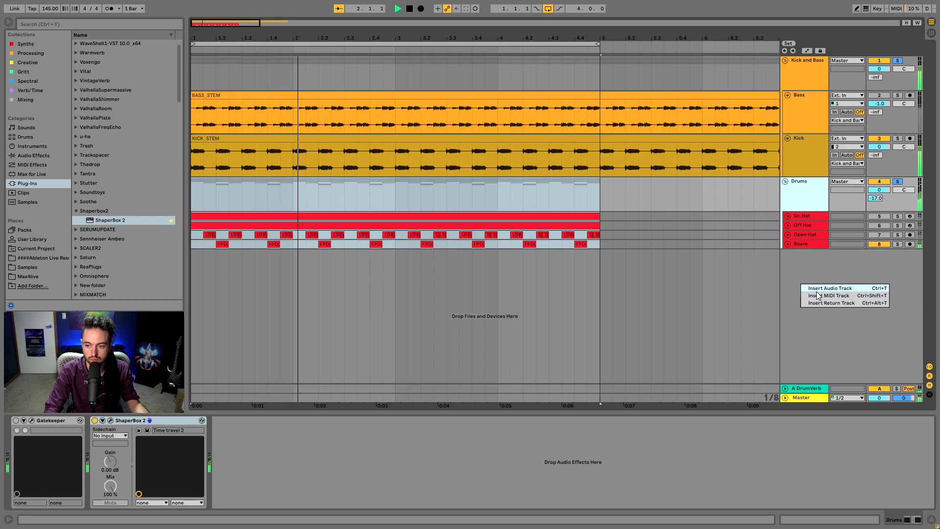
{"action": "left_click", "coordinate": [822, 288]}
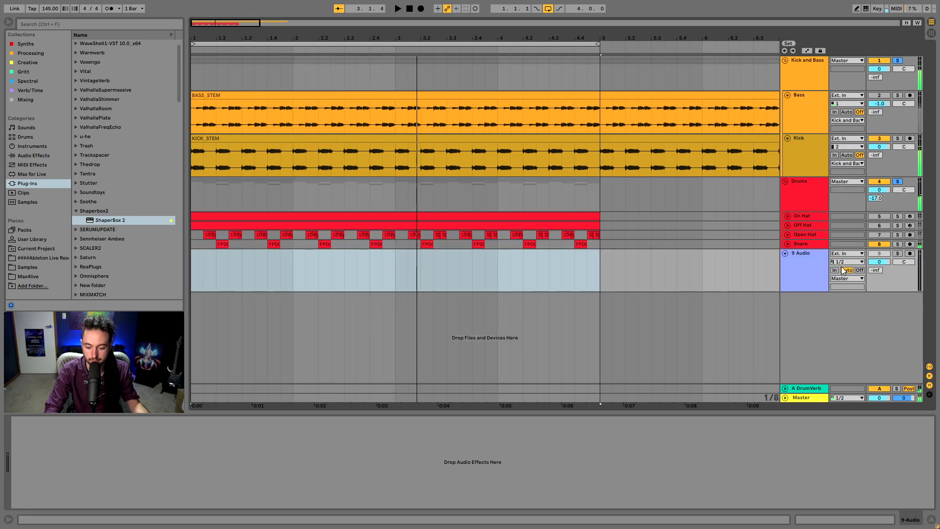
{"action": "left_click", "coordinate": [854, 254]}
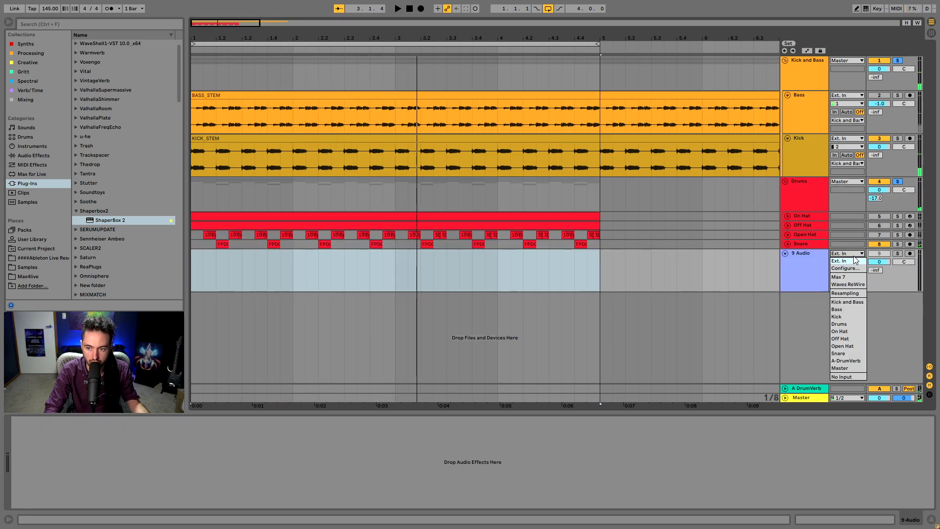
{"action": "left_click", "coordinate": [850, 331]}
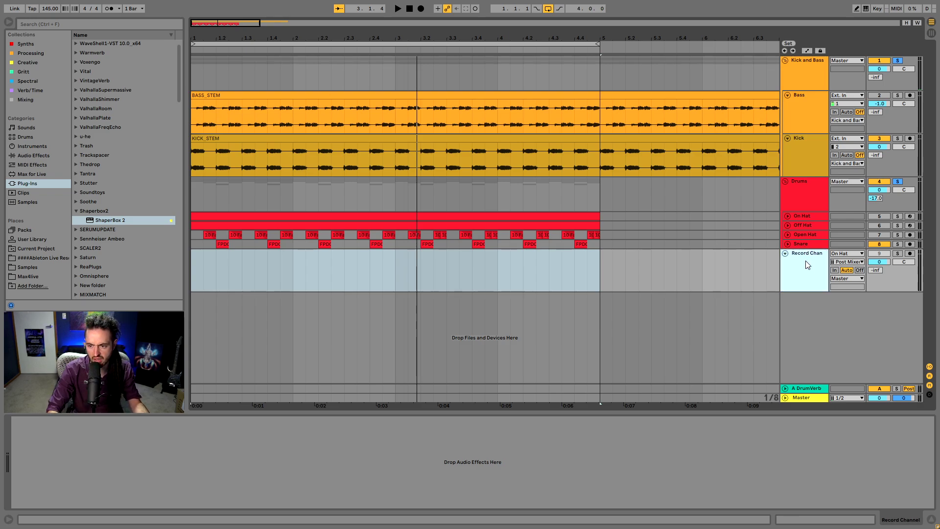
{"action": "key", "text": "Return"}
{"action": "left_click", "coordinate": [910, 253]}
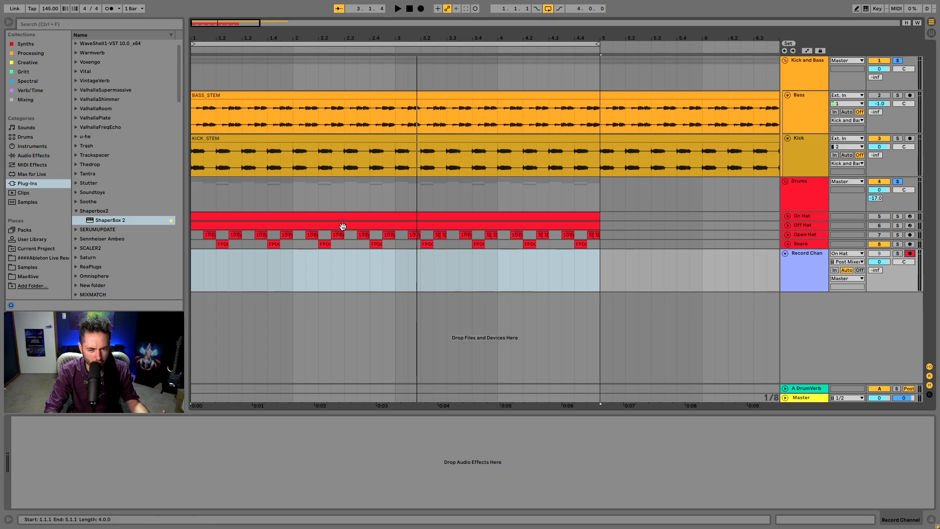
Step: Try to record the On Hat output onto the Record Channel track, restarting the take once
{"action": "left_click", "coordinate": [421, 9]}
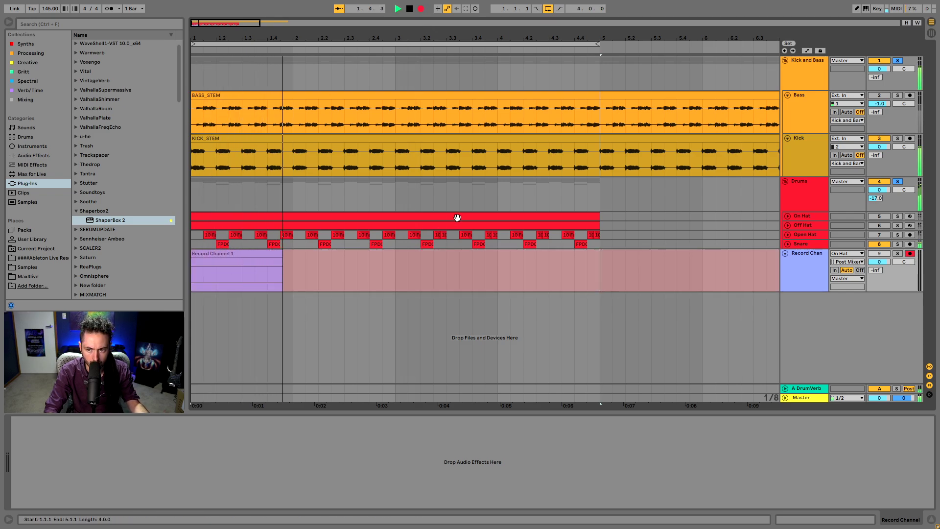
{"action": "key", "text": "space"}
{"action": "left_click", "coordinate": [421, 9]}
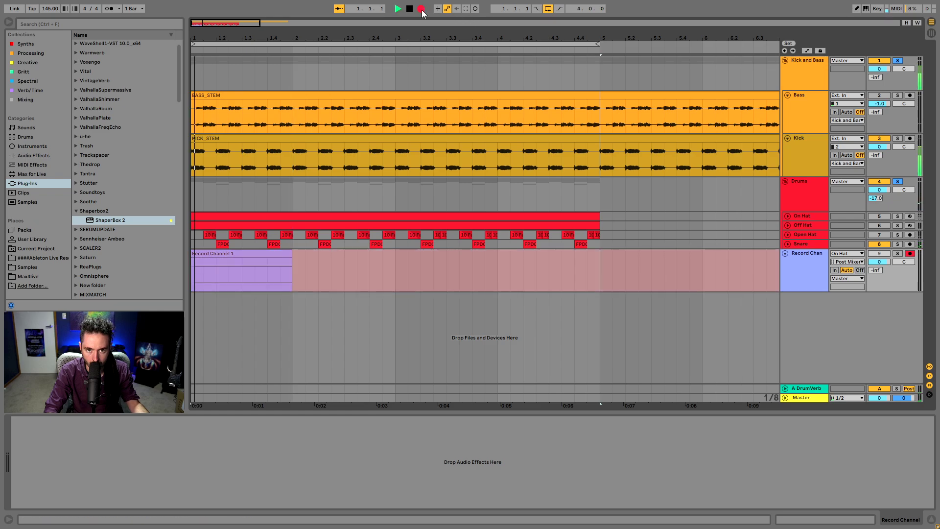
{"action": "key", "text": "space"}
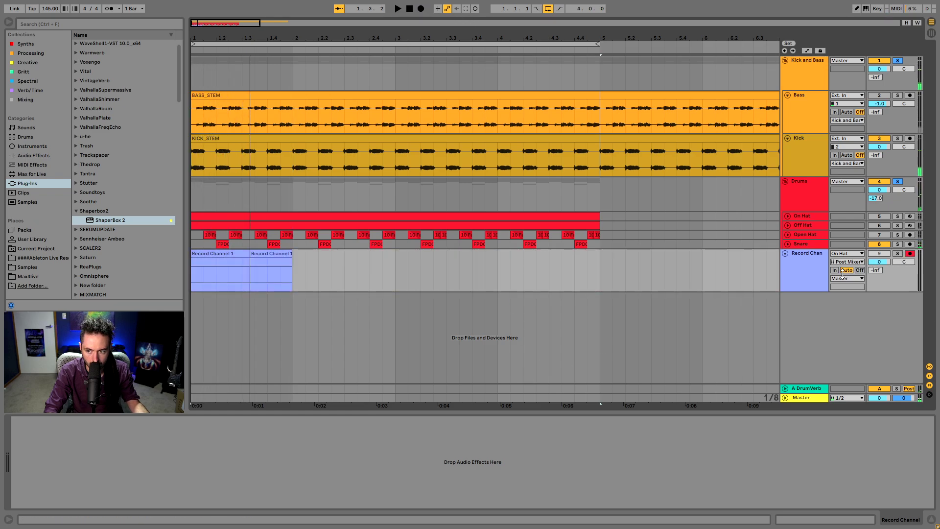
Step: Switch the Record Channel's input source to Drums and record the processed Drums group over the four-bar loop
{"action": "left_click", "coordinate": [846, 253]}
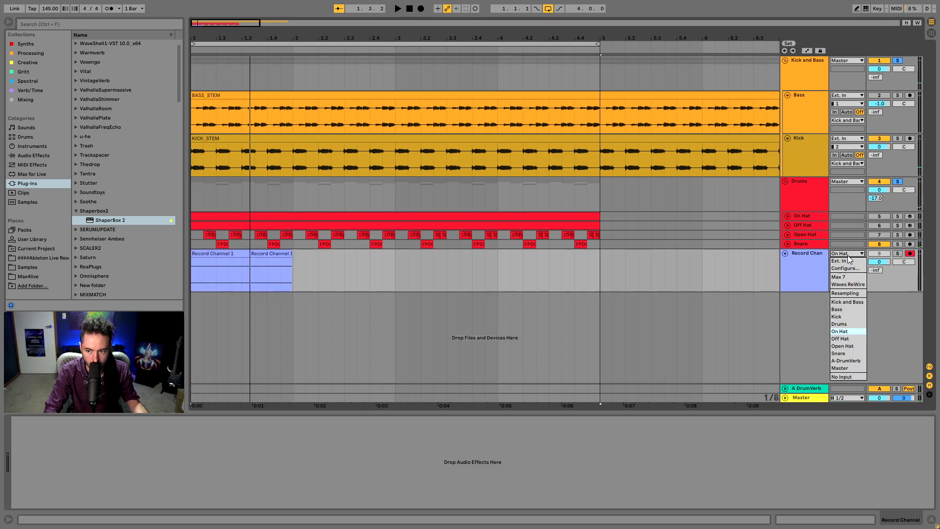
{"action": "left_click", "coordinate": [855, 324]}
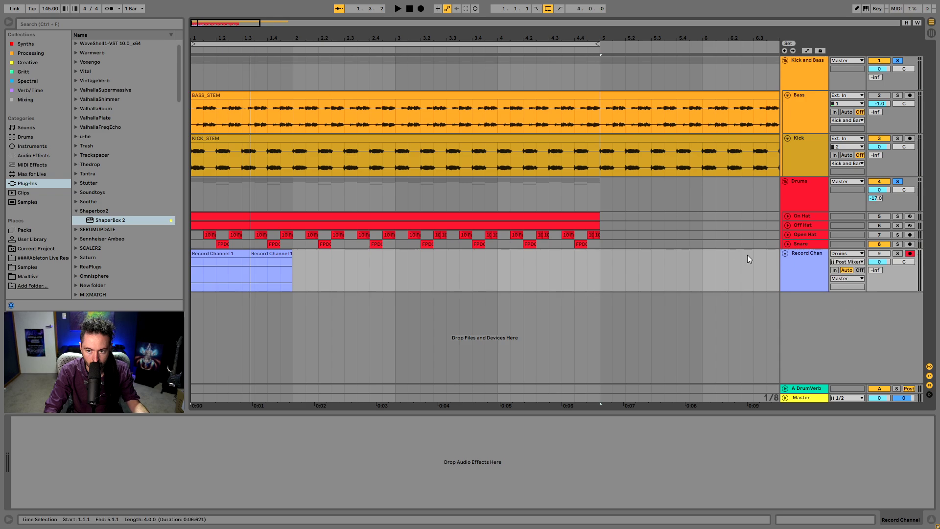
{"action": "left_click", "coordinate": [419, 9]}
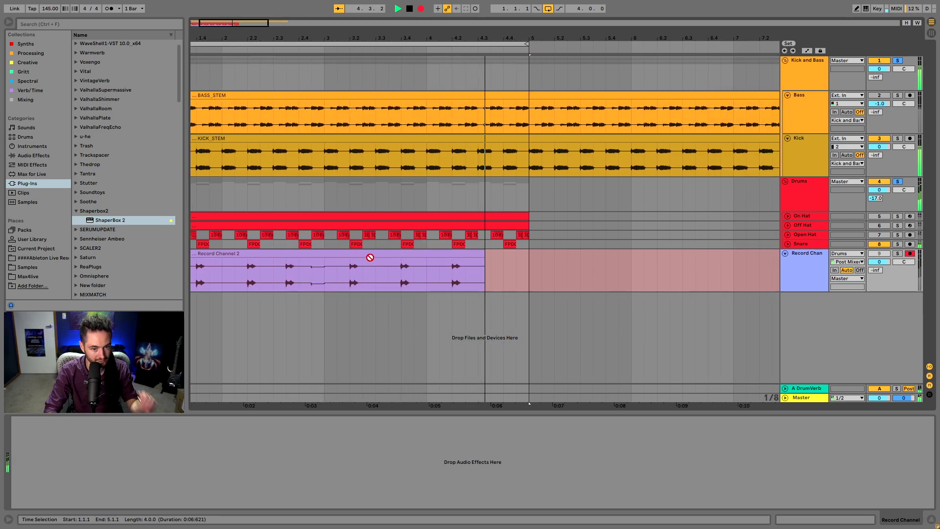
{"action": "key", "text": "space"}
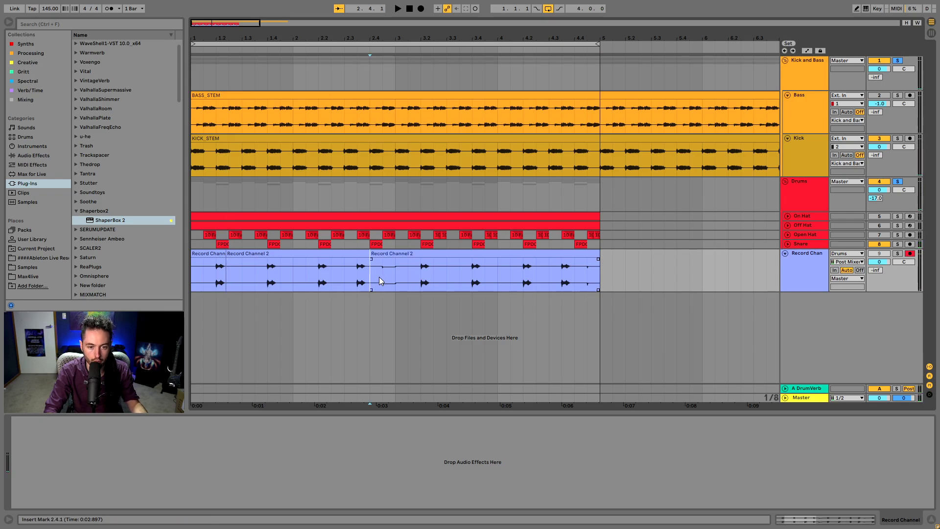
Step: Cut the recording between 2.4.1 and 3.1.3, then extend the first clip to span 1.1.1 to 3.1.1 with a fade-out at its end
{"action": "mouse_move", "coordinate": [382, 276]}
{"action": "left_mouse_down"}
{"action": "mouse_move", "coordinate": [395, 275]}
{"action": "mouse_move", "coordinate": [370, 275]}
{"action": "left_mouse_up"}
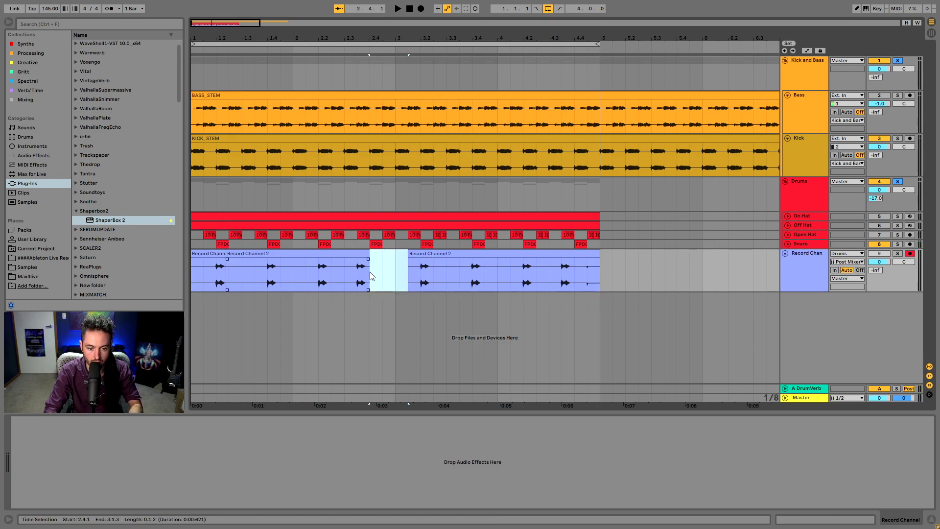
{"action": "left_click_drag", "start_coordinate": [226, 254], "coordinate": [192, 255]}
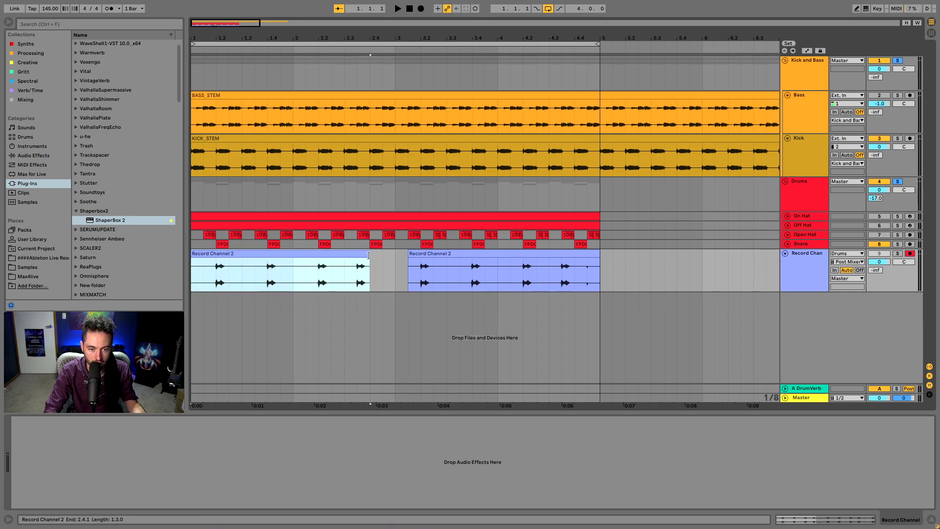
{"action": "mouse_move", "coordinate": [368, 255]}
{"action": "left_mouse_down"}
{"action": "mouse_move", "coordinate": [396, 255]}
{"action": "mouse_move", "coordinate": [378, 266]}
{"action": "left_mouse_up"}
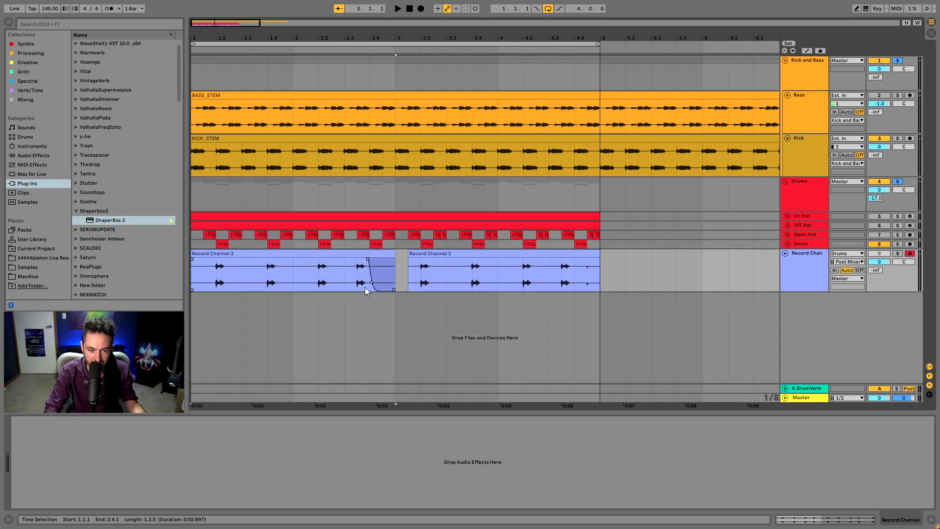
Step: Consolidate the faded two-bar Record Channel clip, move it to 5.1.1, and delete the leftover clip between 3.1.3 and 5.1.1
{"action": "left_click", "coordinate": [368, 262]}
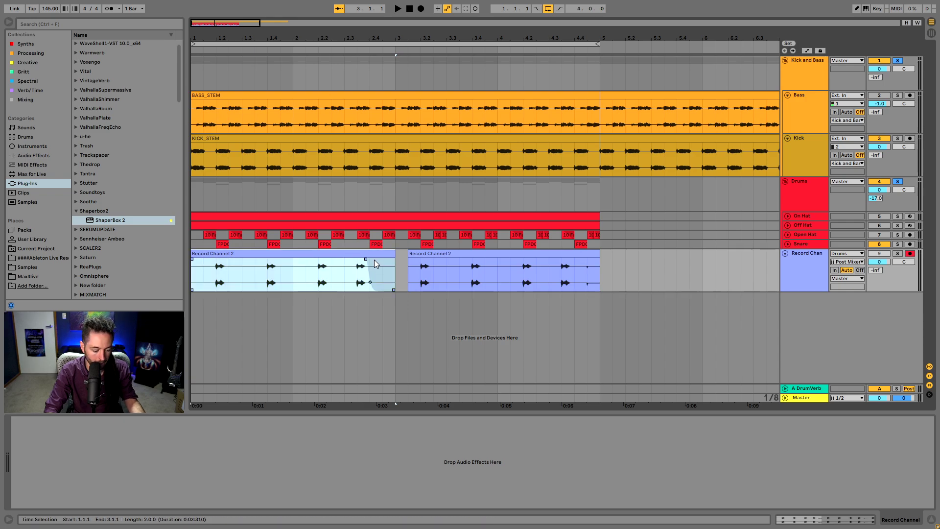
{"action": "key", "text": "ctrl+j"}
{"action": "left_click_drag", "start_coordinate": [368, 262], "coordinate": [767, 271]}
{"action": "left_click", "coordinate": [556, 277]}
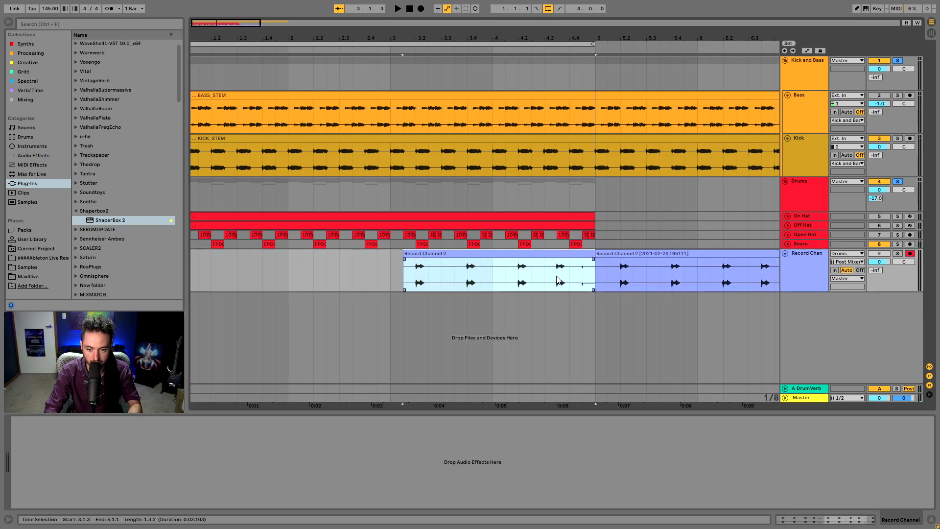
{"action": "key", "text": "Delete"}
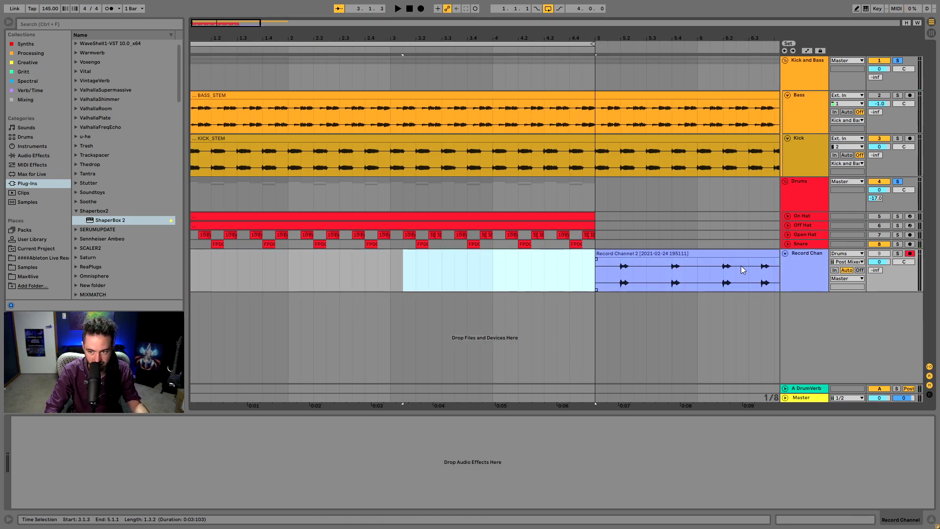
{"action": "left_click", "coordinate": [783, 269]}
Step: Reopen the ShaperBox 2 window from the Drums group's devices and place it below the Drums tracks
{"action": "left_click", "coordinate": [802, 196]}
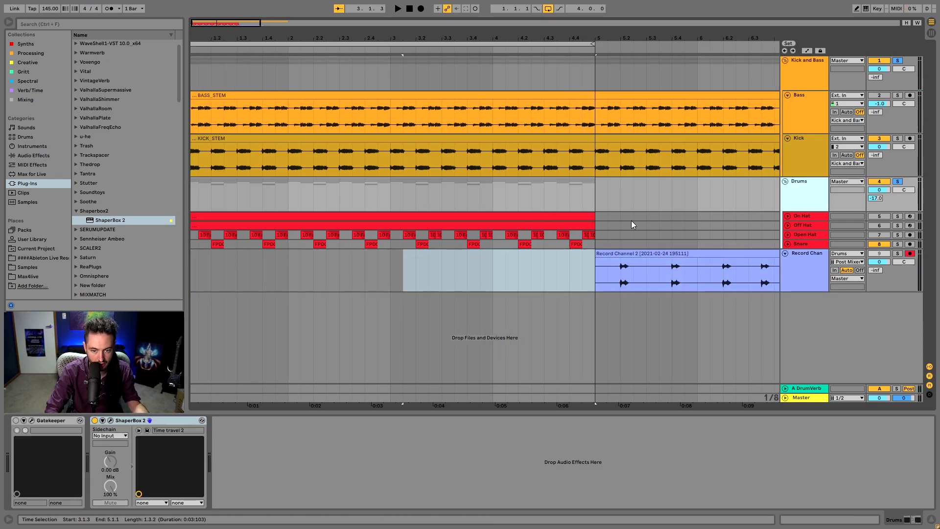
{"action": "left_click", "coordinate": [115, 421]}
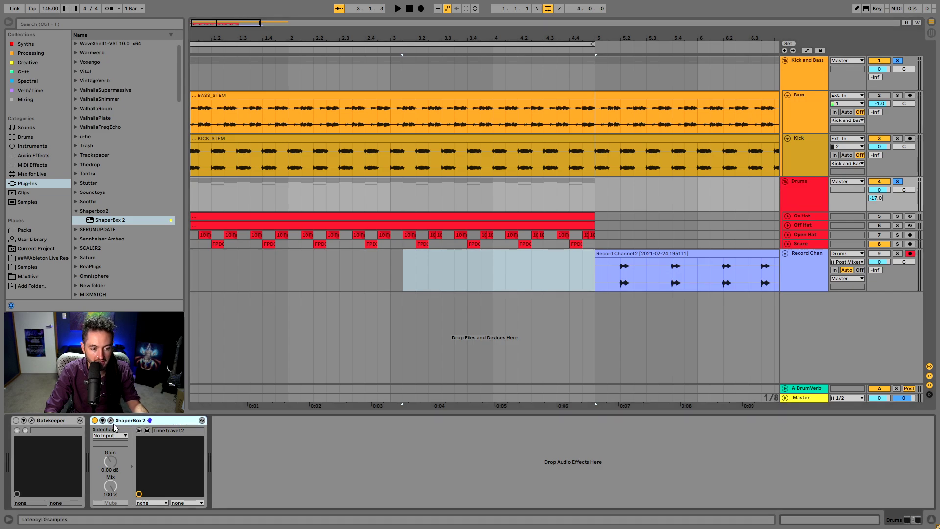
{"action": "left_click", "coordinate": [111, 420]}
{"action": "left_click_drag", "start_coordinate": [478, 187], "coordinate": [403, 283]}
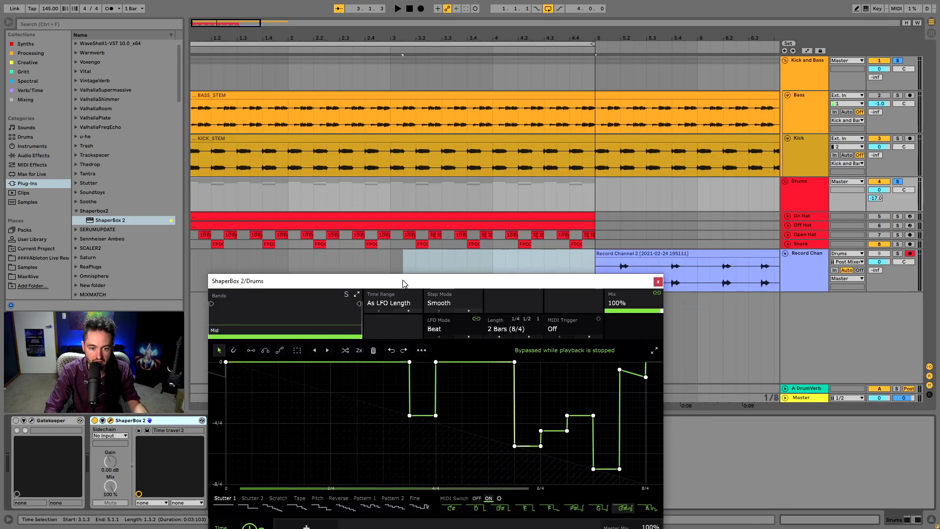
Step: Clear the Kick and Bass and Drums solos, unmute all three hat tracks, and play the loop from its start
{"action": "left_click", "coordinate": [200, 194]}
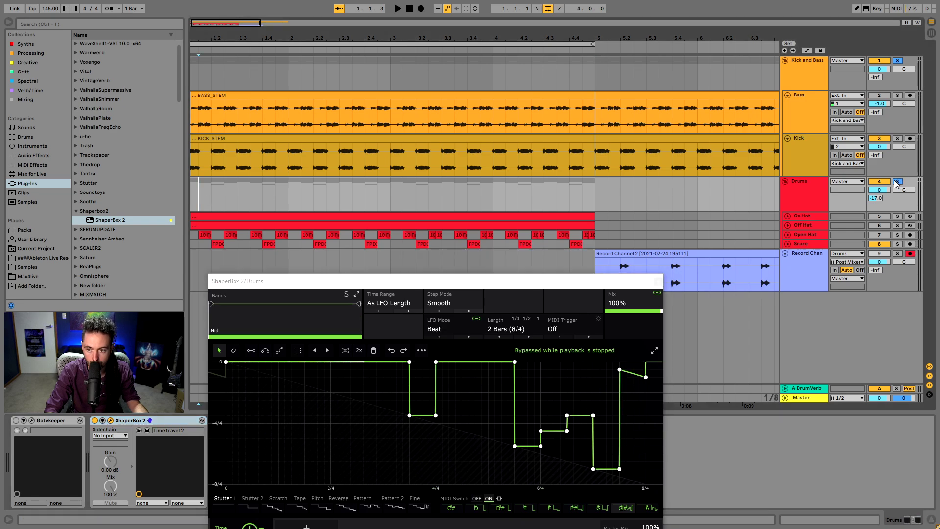
{"action": "left_click", "coordinate": [856, 219]}
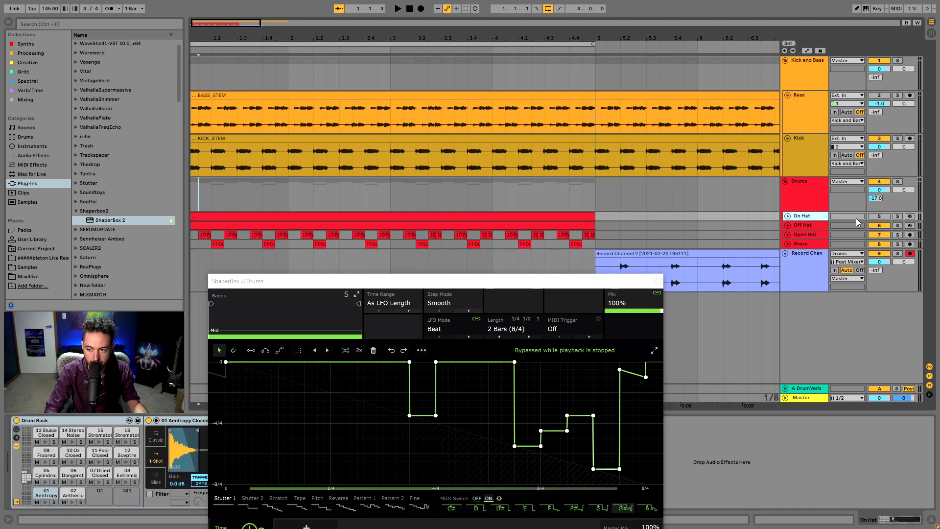
{"action": "left_click", "coordinate": [875, 217]}
{"action": "left_click", "coordinate": [196, 194]}
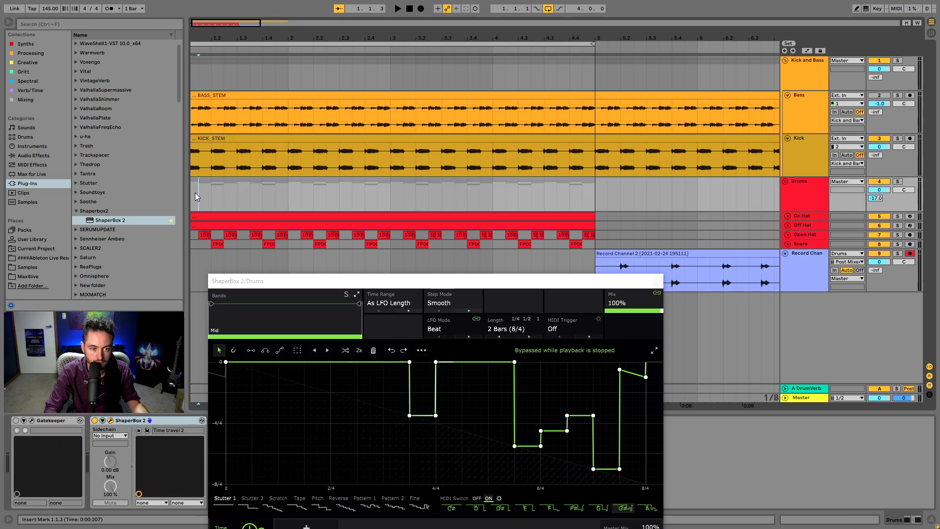
{"action": "key", "text": "space"}
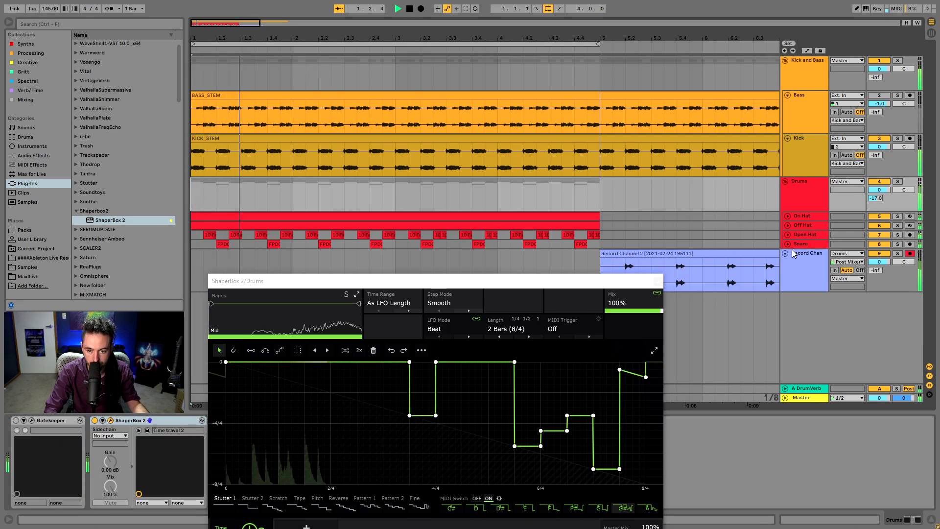
Step: Audition the Time jump and Multiband time presets in ShaperBox 2, and load Cool Beat 1 from the preset library
{"action": "left_click_drag", "start_coordinate": [550, 280], "coordinate": [546, 134]}
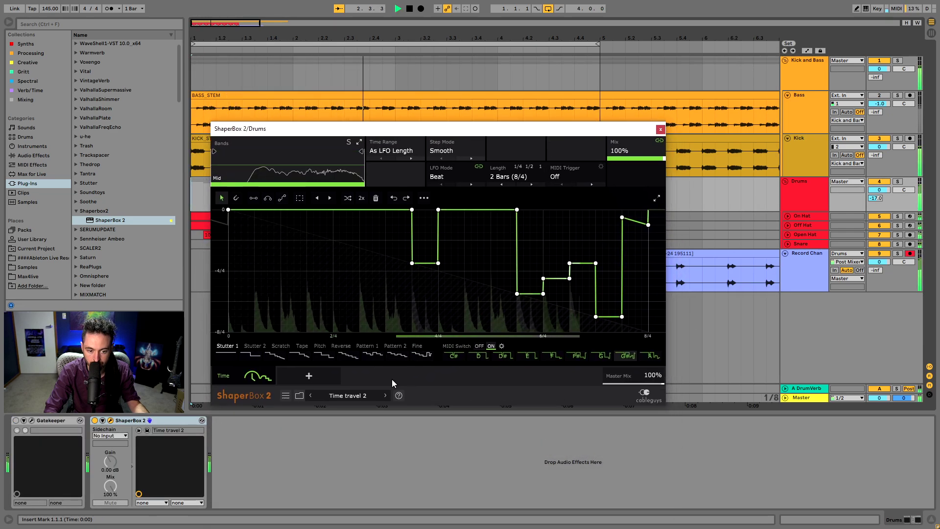
{"action": "left_click", "coordinate": [386, 394]}
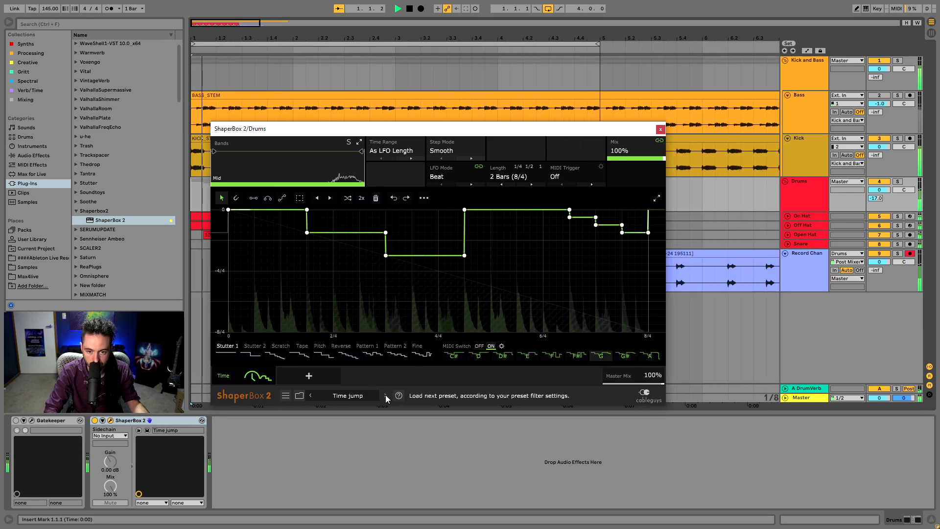
{"action": "left_click", "coordinate": [385, 394]}
{"action": "left_click", "coordinate": [340, 396]}
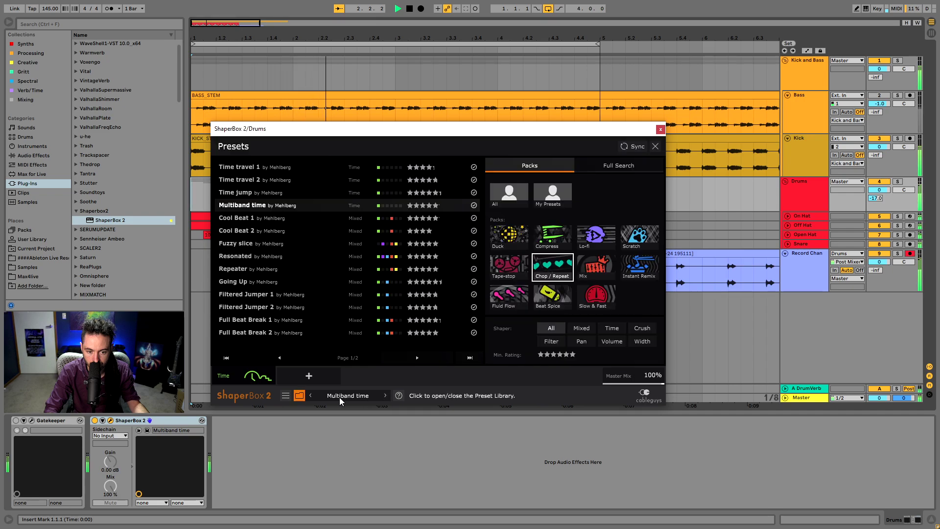
{"action": "left_click", "coordinate": [285, 215]}
{"action": "left_click_drag", "start_coordinate": [438, 128], "coordinate": [498, 144]}
{"action": "left_click", "coordinate": [446, 20]}
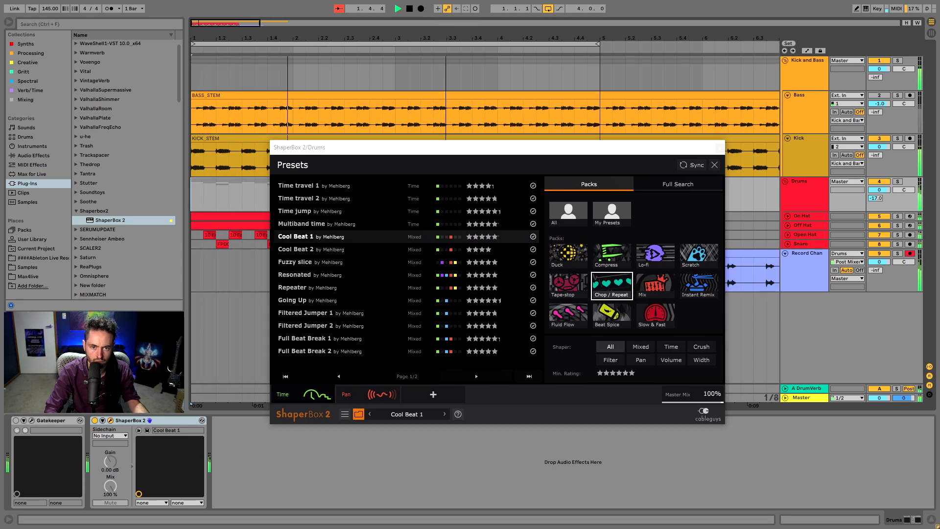
{"action": "left_click_drag", "start_coordinate": [446, 22], "coordinate": [418, 74]}
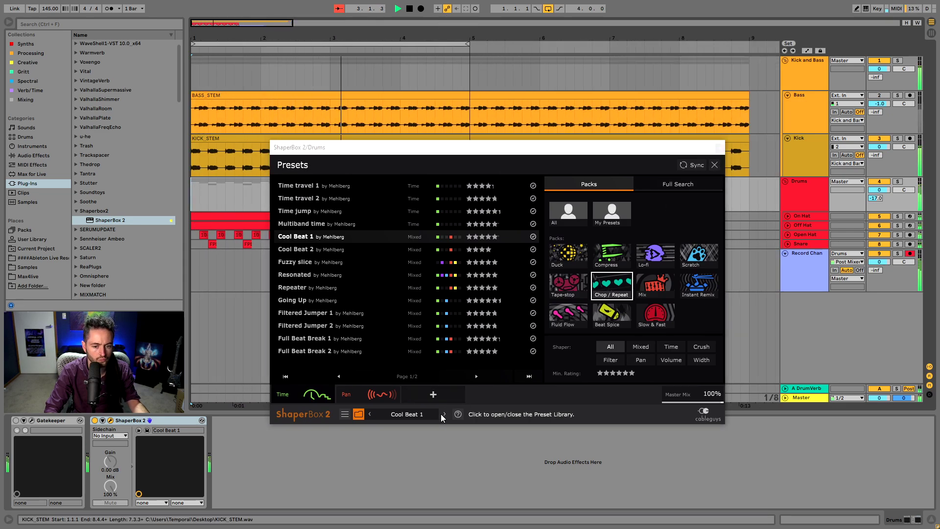
Step: Try an LFO length of 2 Bars (8/4) on the Time shaper of the Cool Beat 1 preset
{"action": "left_click", "coordinate": [359, 413]}
{"action": "left_click", "coordinate": [567, 195]}
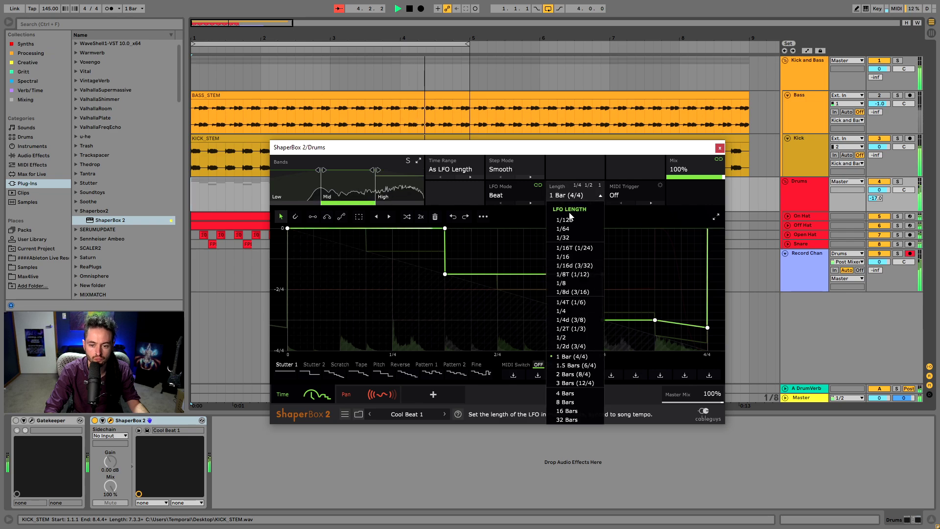
{"action": "left_click", "coordinate": [574, 373]}
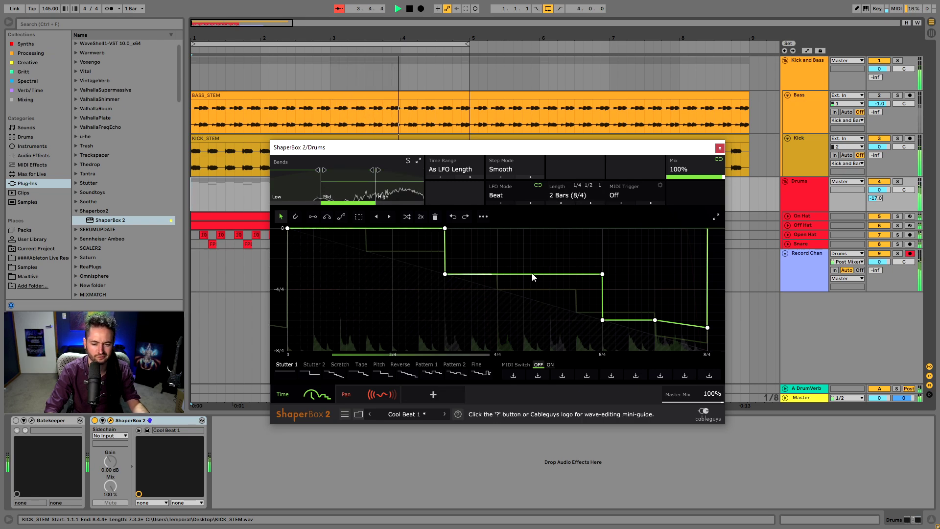
Step: Audition the following ShaperBox 2 presets in order: Cool Beat 2, Fuzzy slice, Resonated, Repeater and Going Up
{"action": "left_click", "coordinate": [444, 414]}
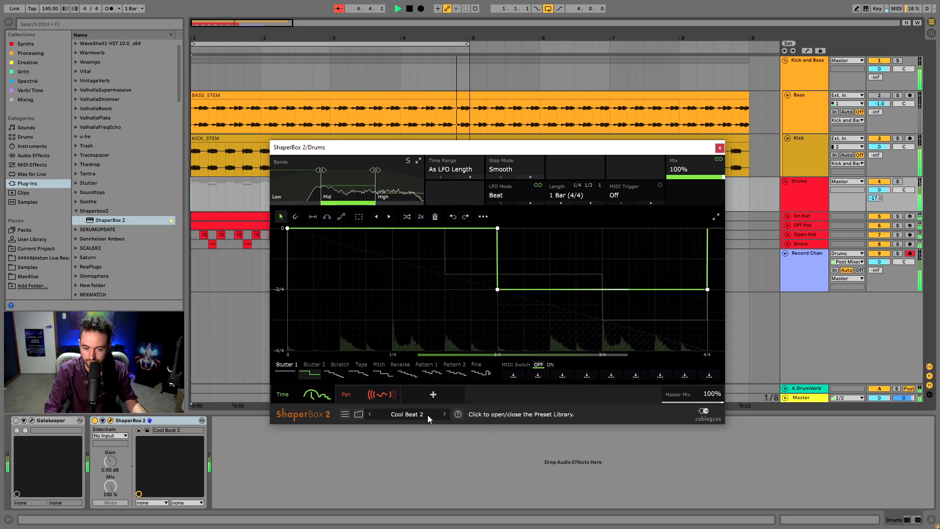
{"action": "left_click", "coordinate": [446, 414]}
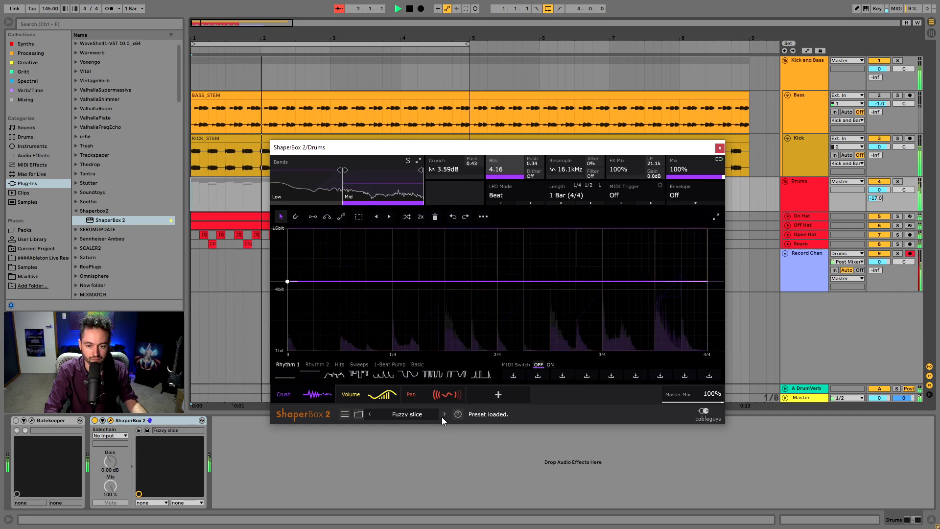
{"action": "left_click", "coordinate": [443, 415]}
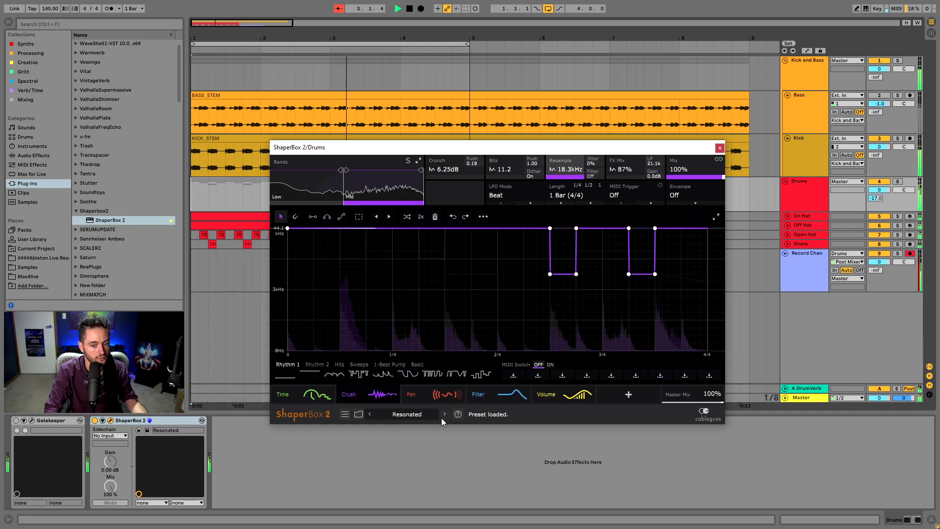
{"action": "left_click", "coordinate": [442, 417]}
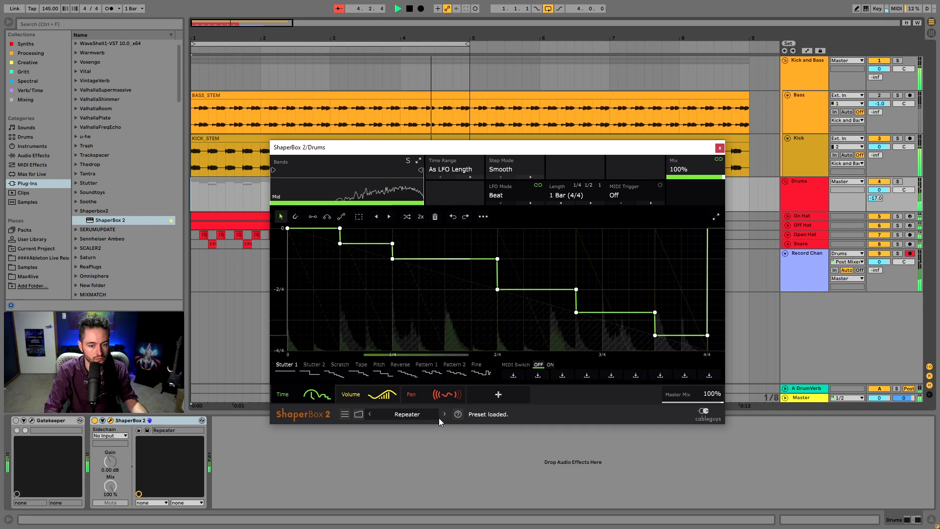
{"action": "left_click", "coordinate": [439, 417]}
Step: Audition Filtered Jumper 1 and Filtered Jumper 2 from the preset library, removing the Filter shaper from each
{"action": "left_click", "coordinate": [420, 415]}
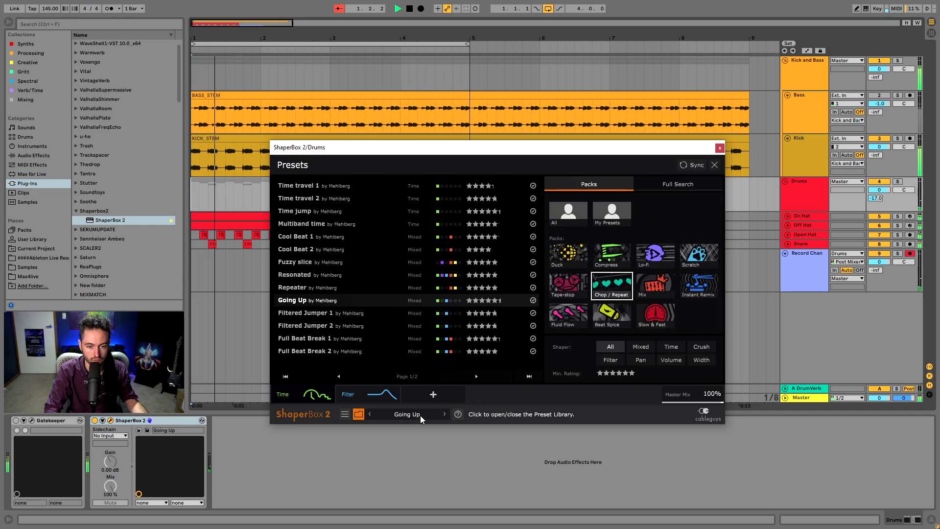
{"action": "left_click", "coordinate": [340, 314]}
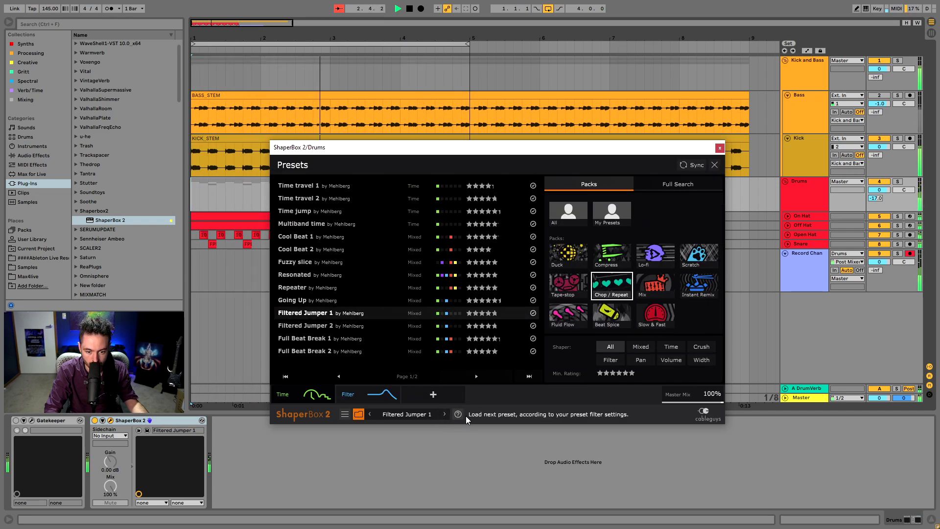
{"action": "left_click", "coordinate": [395, 391]}
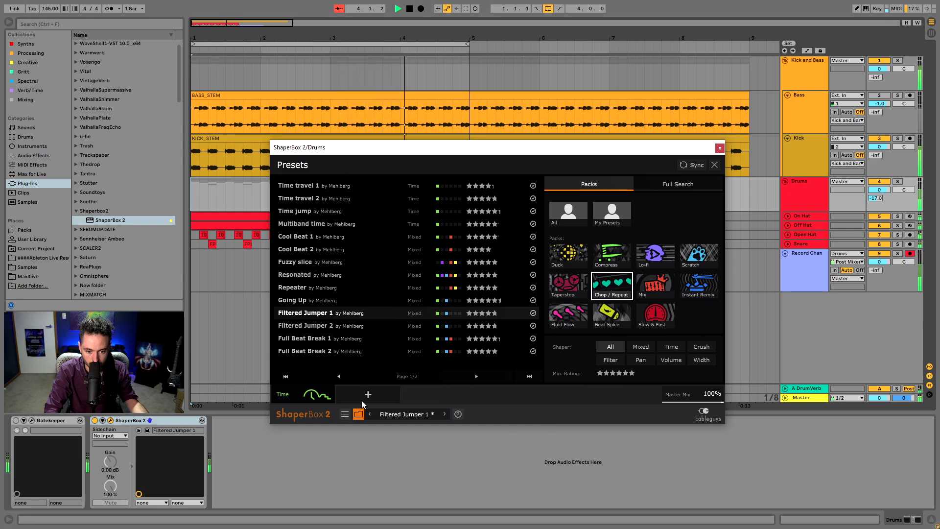
{"action": "left_click", "coordinate": [298, 394]}
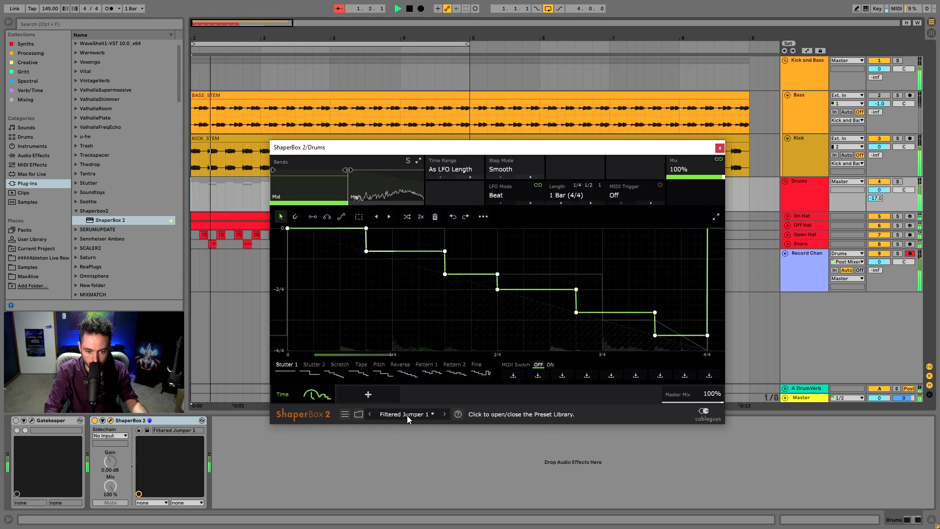
{"action": "left_click", "coordinate": [360, 412]}
{"action": "left_click", "coordinate": [324, 328]}
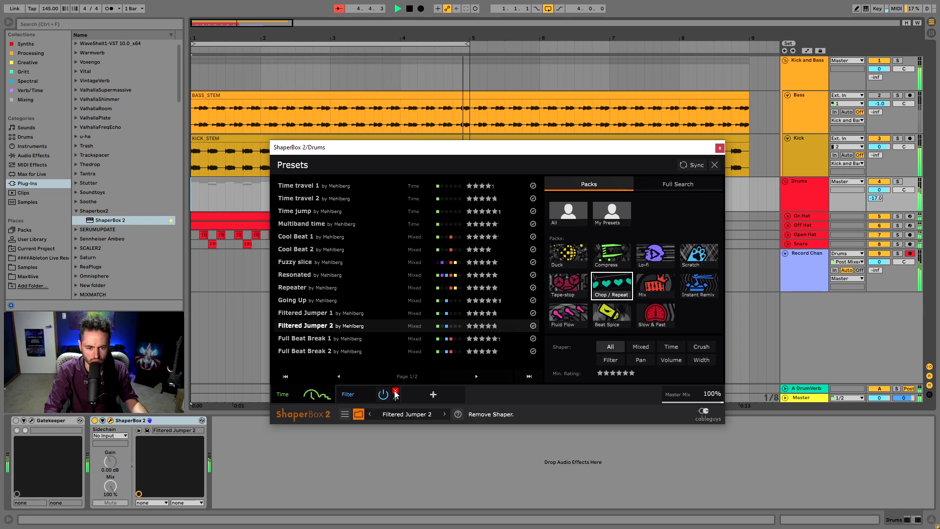
{"action": "left_click", "coordinate": [395, 391]}
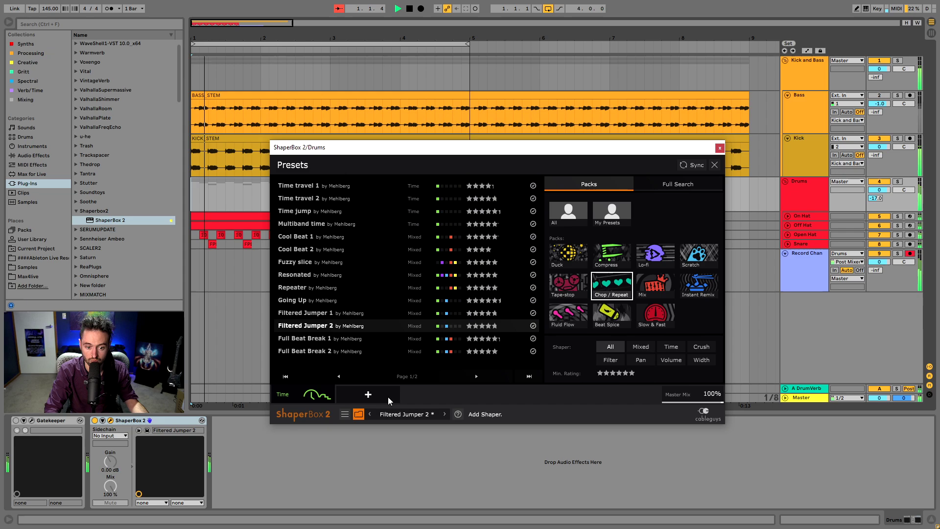
Step: Load the Full Beat Break 1 preset and record the Drums output onto the Record Channel track from 1.1.1 to 5.1.1
{"action": "left_click", "coordinate": [325, 339]}
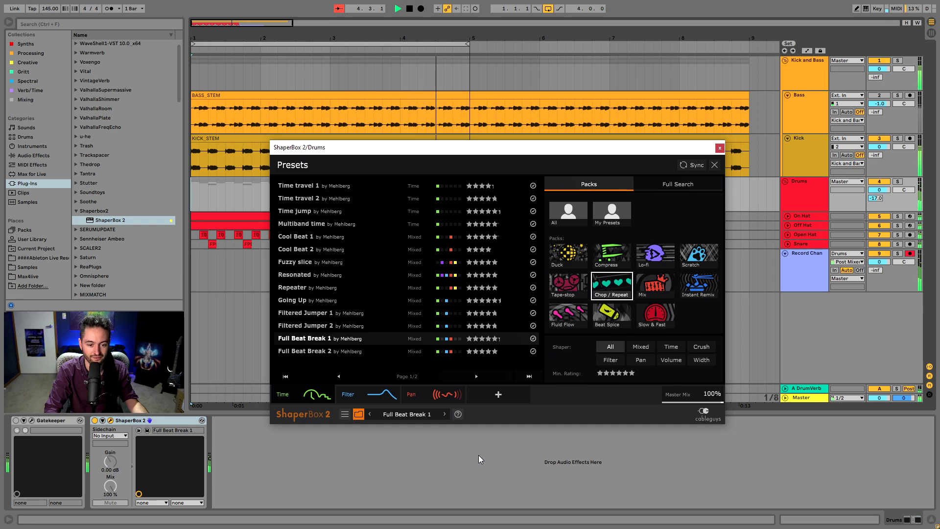
{"action": "left_click", "coordinate": [719, 147]}
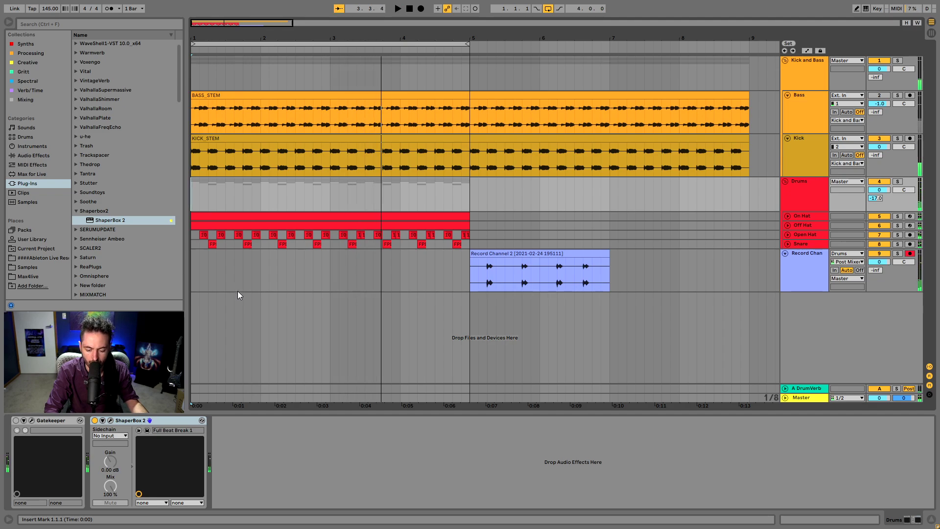
{"action": "left_click", "coordinate": [194, 266]}
{"action": "key", "text": "space"}
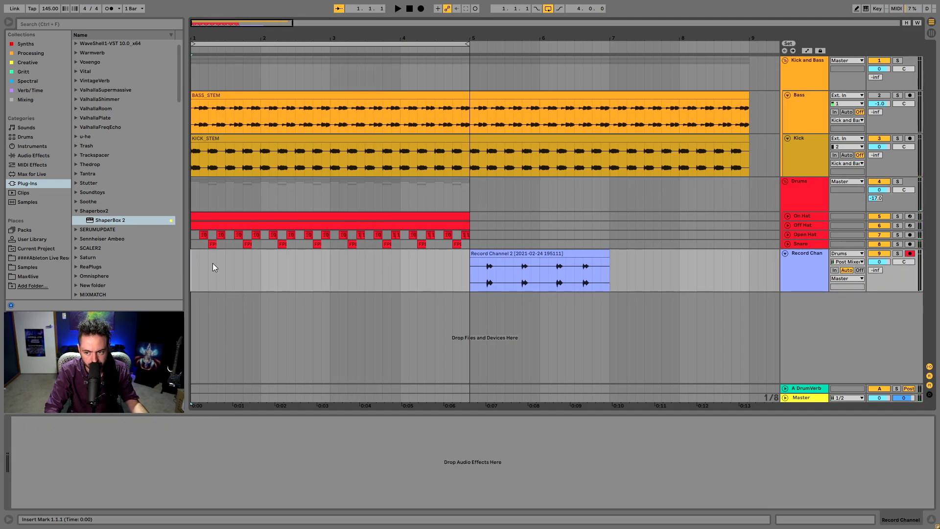
{"action": "left_click", "coordinate": [422, 9]}
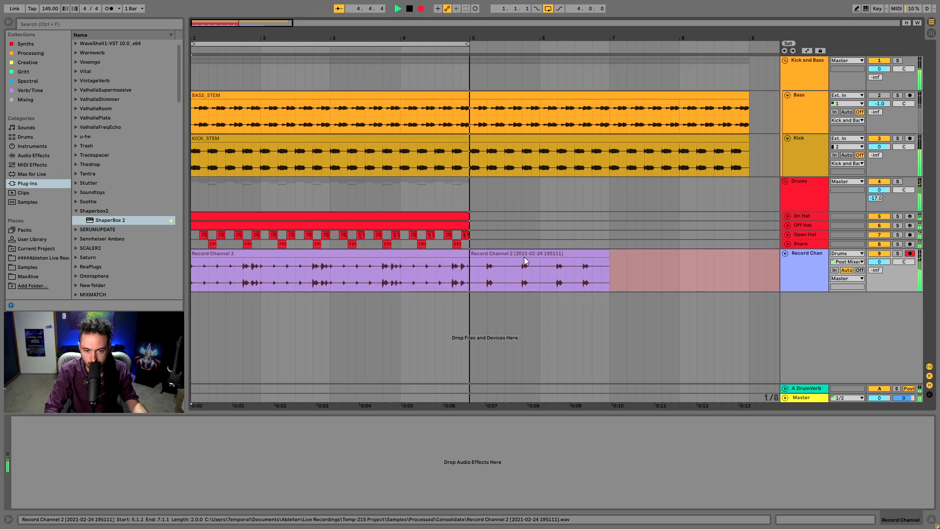
{"action": "key", "text": "space"}
Step: Rename the newly recorded four-bar clip as Groove 1 and move it along the Record Channel track to 8.1.1
{"action": "left_click", "coordinate": [221, 254]}
{"action": "left_click", "coordinate": [216, 254]}
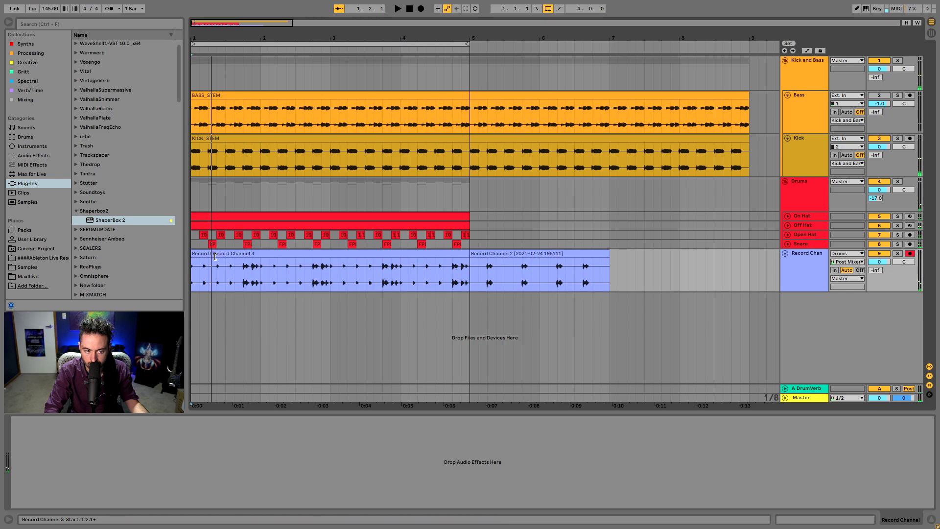
{"action": "type", "text": "Groov"}
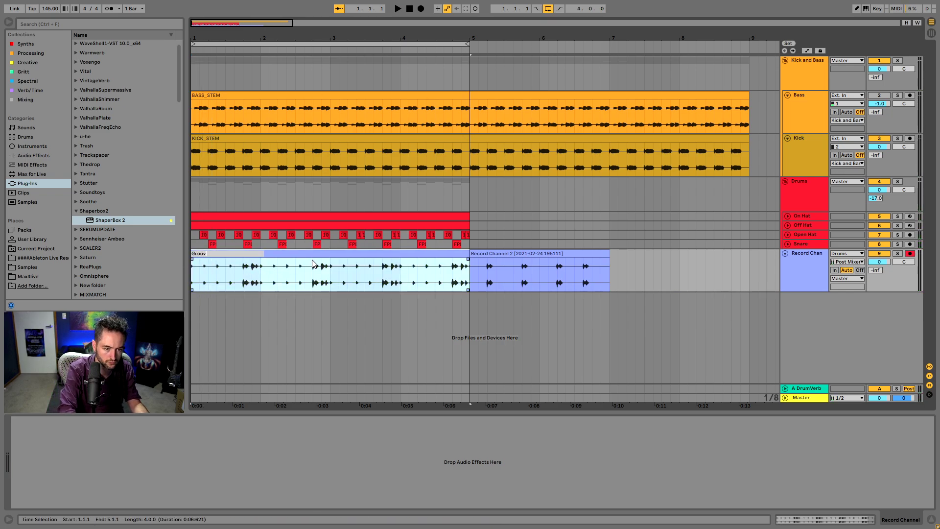
{"action": "type", "text": "e 1"}
{"action": "key", "text": "Return"}
{"action": "left_click_drag", "start_coordinate": [293, 254], "coordinate": [757, 284]}
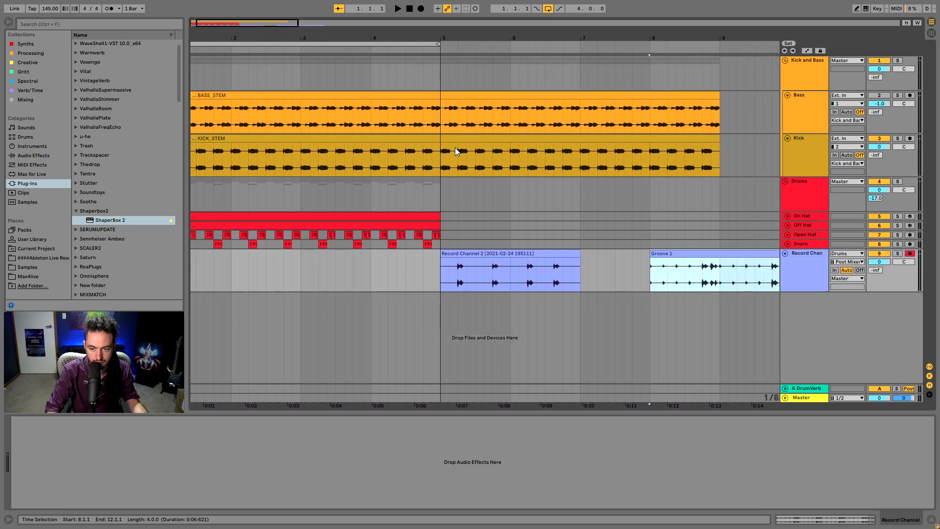
Step: Reopen ShaperBox 2 from the Drums group's devices, load the Full Beat Break 2 preset, and play the loop from 1.1.1
{"action": "left_click", "coordinate": [815, 204]}
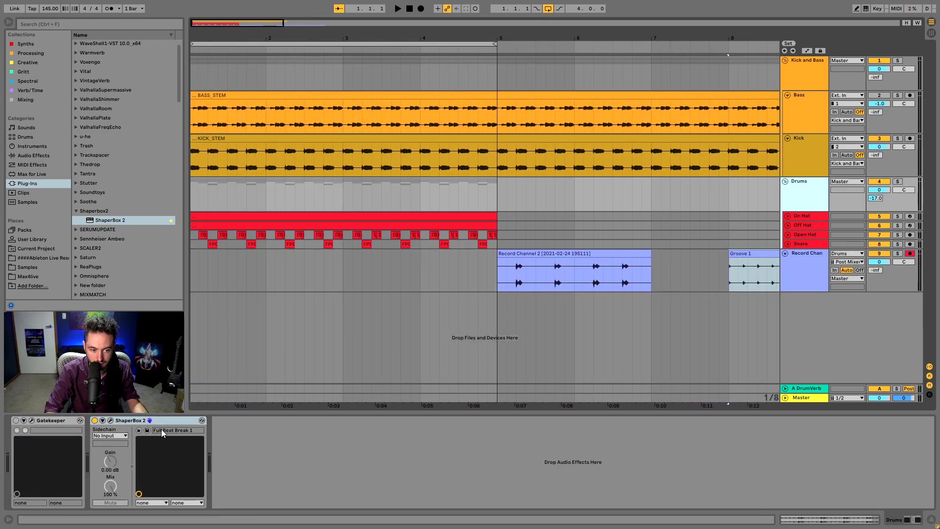
{"action": "left_click", "coordinate": [110, 420]}
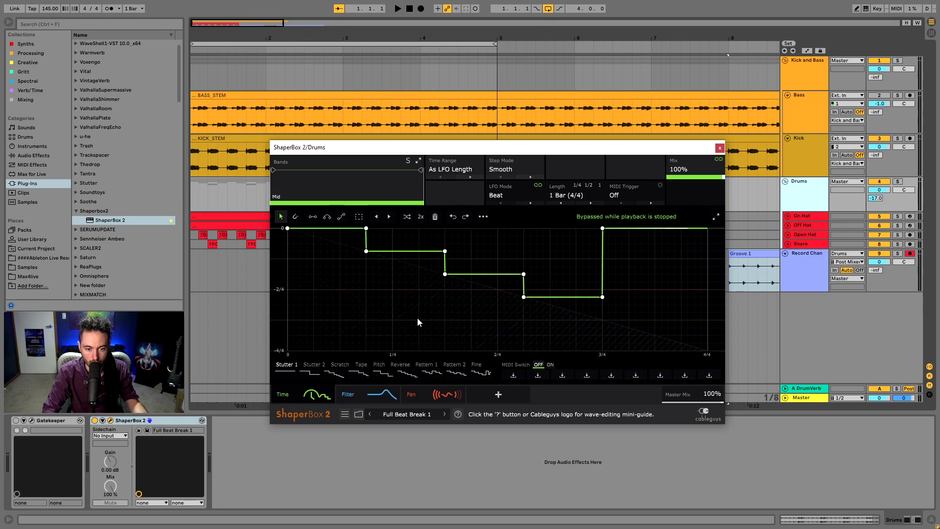
{"action": "left_click", "coordinate": [445, 414]}
{"action": "key", "text": "space"}
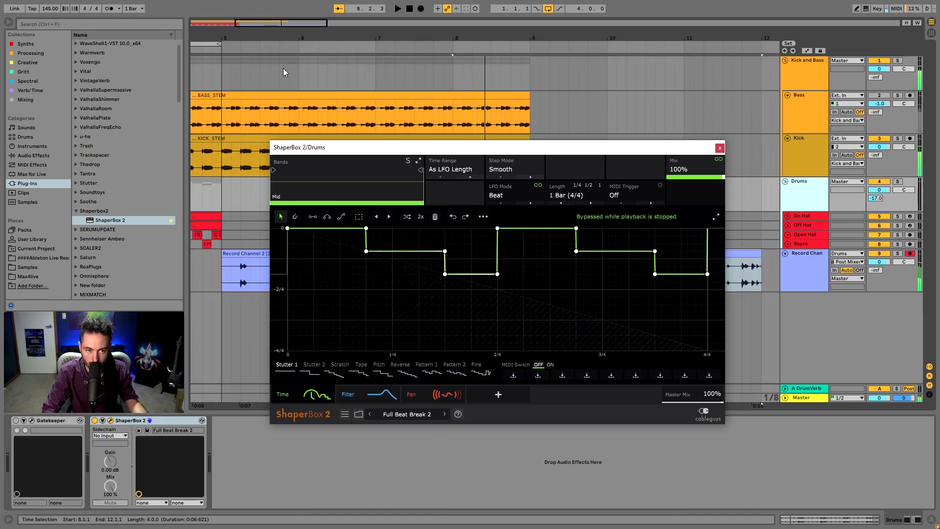
{"action": "left_click_drag", "start_coordinate": [304, 38], "coordinate": [441, 37]}
{"action": "left_click", "coordinate": [191, 193]}
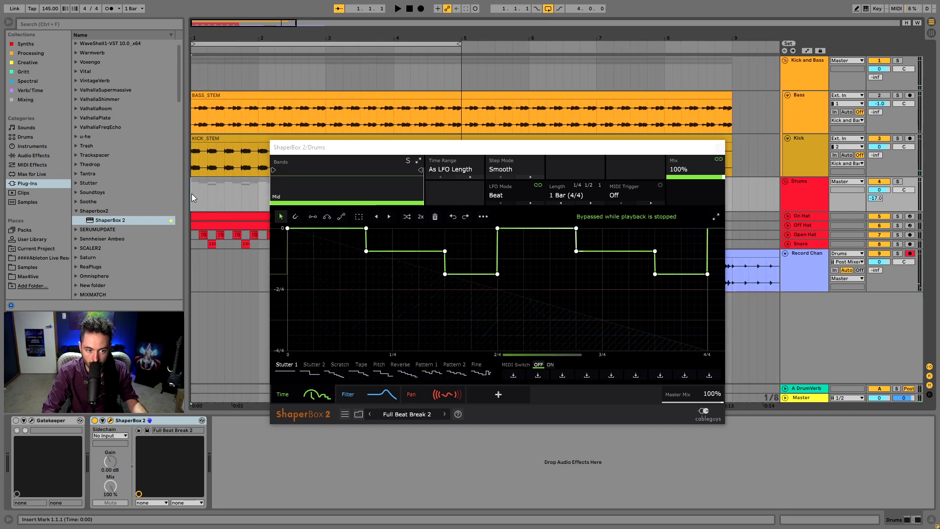
{"action": "key", "text": "space"}
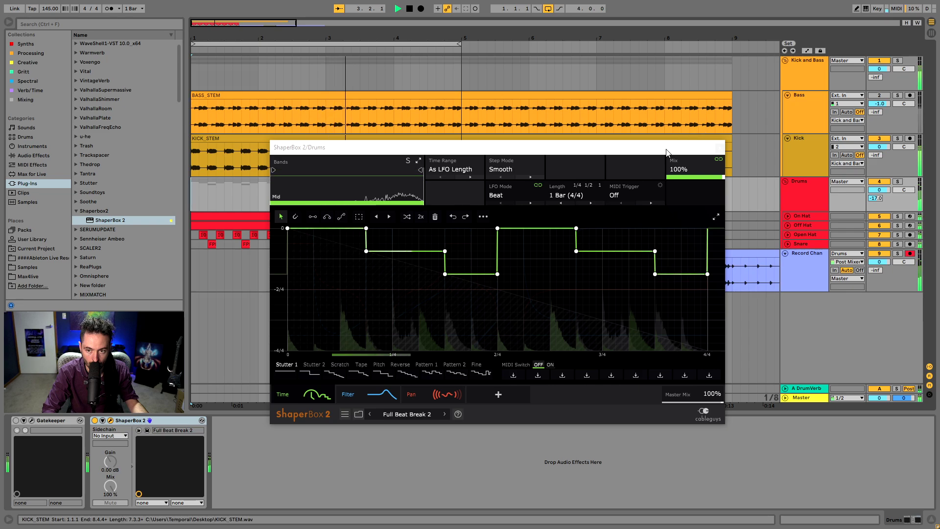
Step: Remove the Filter shaper from Full Beat Break 2, and audition the Downer, Stutter pattern, Stutterama, EDM rhythm and Chopper presets
{"action": "left_click_drag", "start_coordinate": [666, 150], "coordinate": [635, 143]}
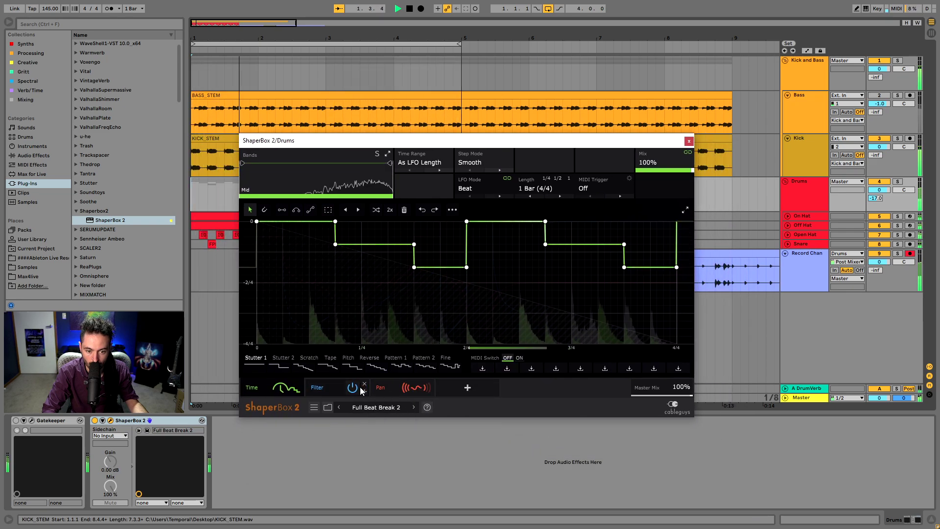
{"action": "left_click", "coordinate": [364, 385]}
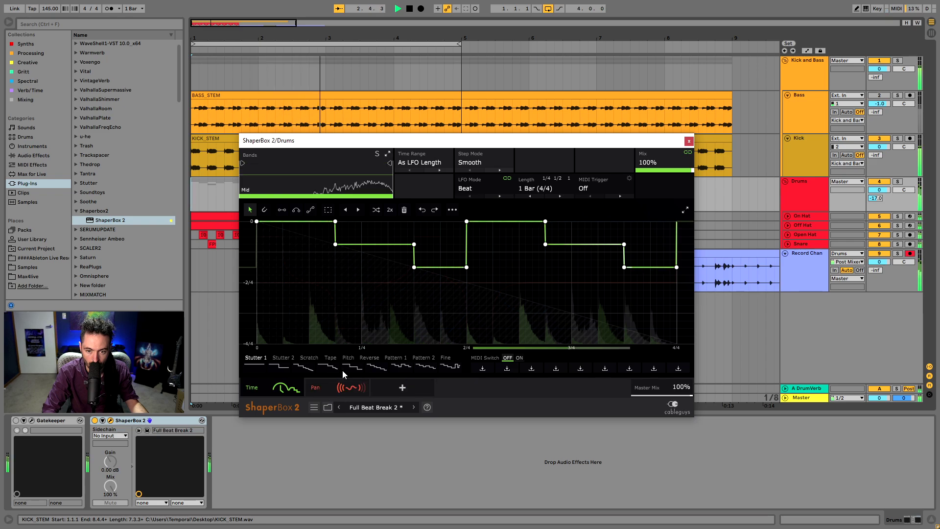
{"action": "left_click", "coordinate": [413, 406]}
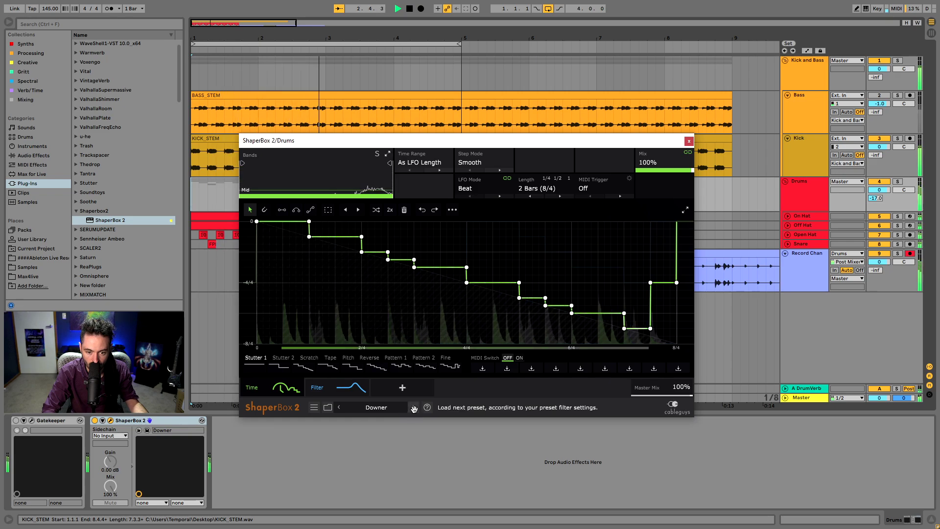
{"action": "left_click", "coordinate": [413, 407]}
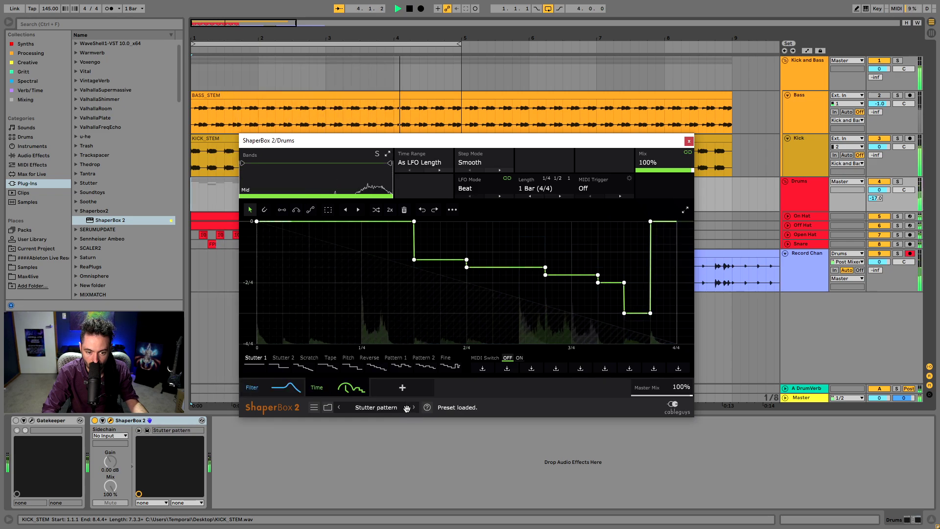
{"action": "left_click", "coordinate": [412, 407]}
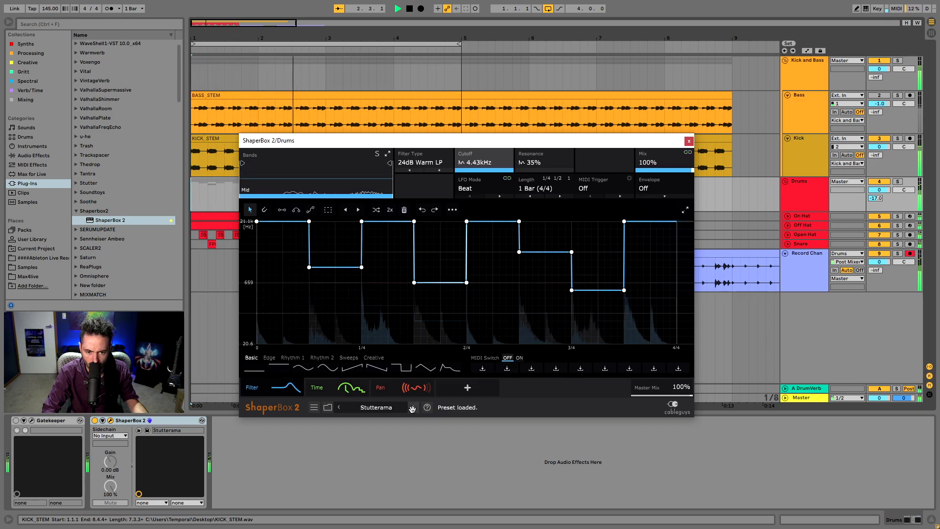
{"action": "left_click", "coordinate": [412, 407]}
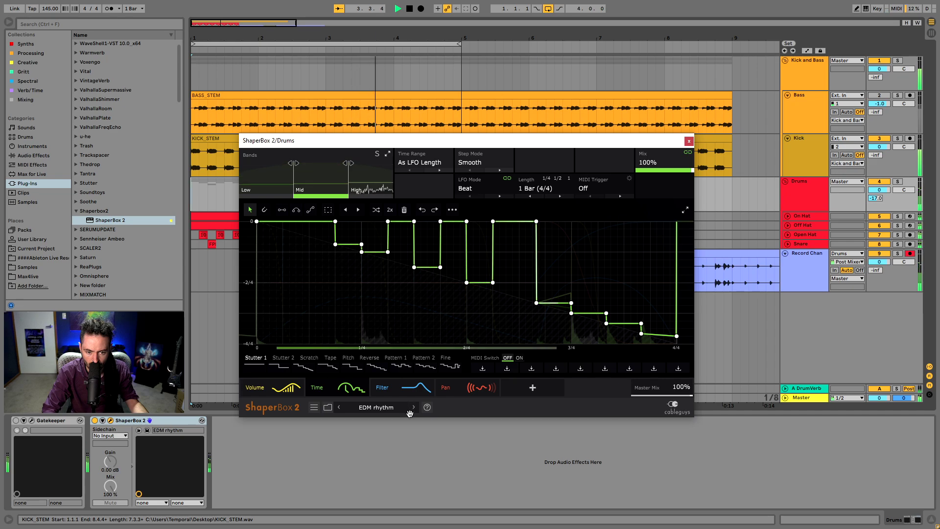
{"action": "left_click", "coordinate": [413, 407]}
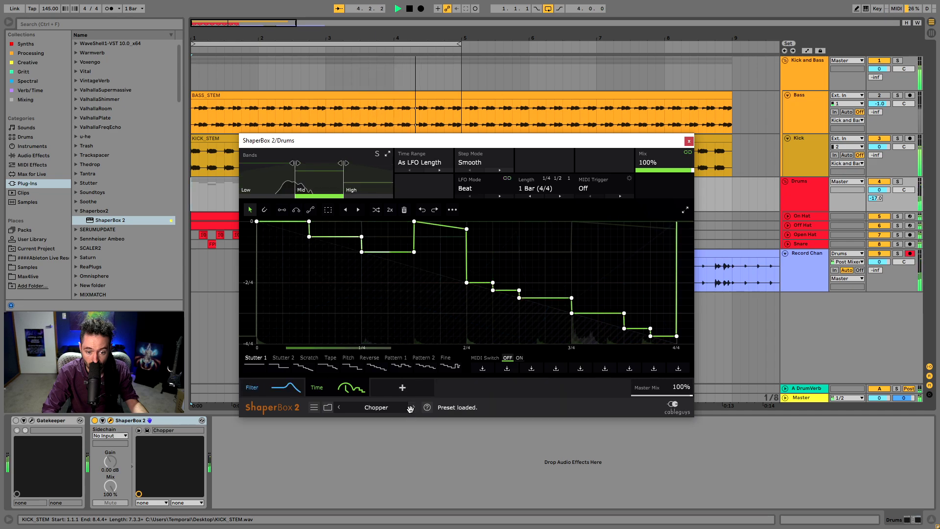
Step: Load Rhythm stutter from the preset library, and continue auditioning with the Pad gate and Break repeat presets
{"action": "left_click", "coordinate": [375, 407]}
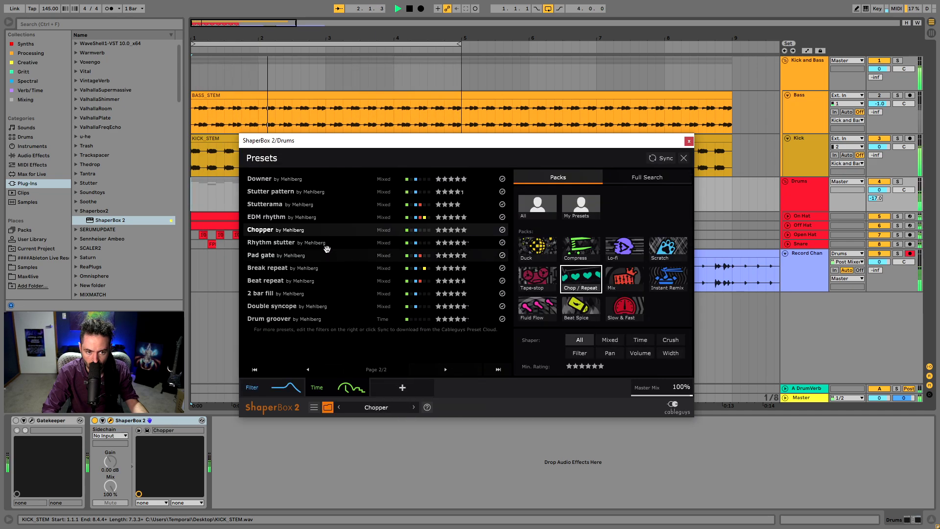
{"action": "left_click", "coordinate": [328, 243]}
{"action": "left_click", "coordinate": [393, 412]}
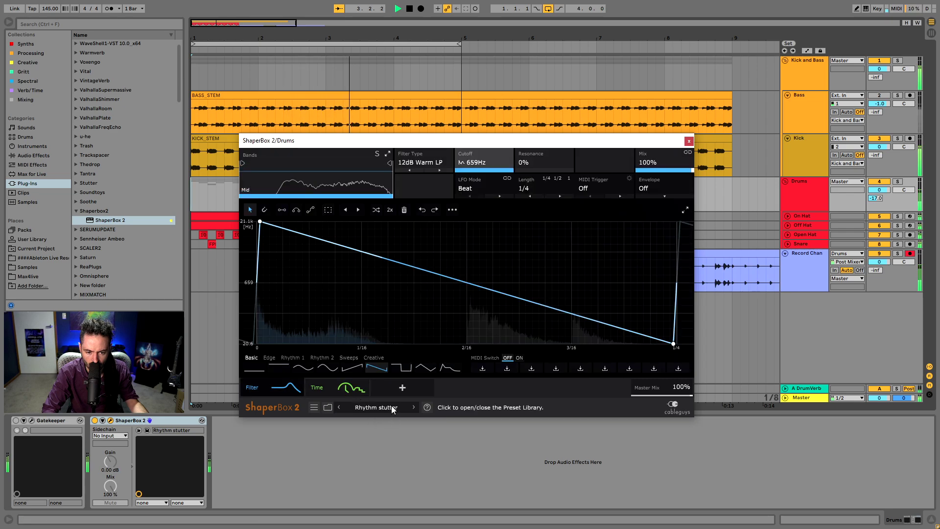
{"action": "left_click", "coordinate": [414, 407]}
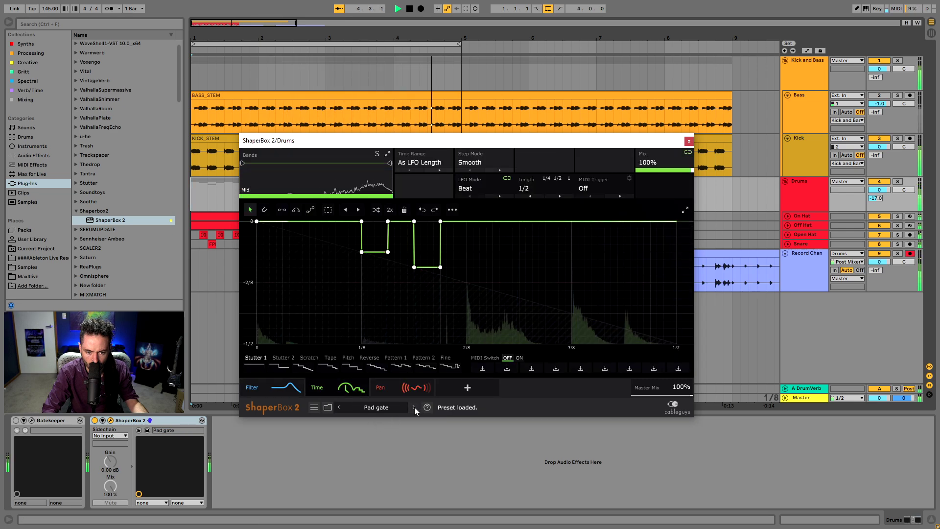
{"action": "left_click", "coordinate": [413, 406]}
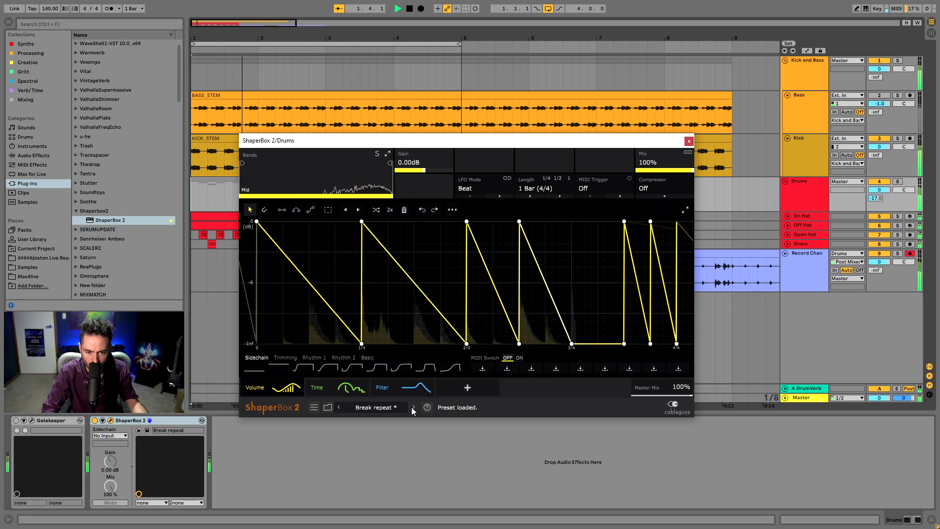
Step: Select 1.1.3 to 5.1.1 on the Record Channel track, and remove the Filter shaper from the Break repeat preset on the Drums group
{"action": "left_click", "coordinate": [689, 141]}
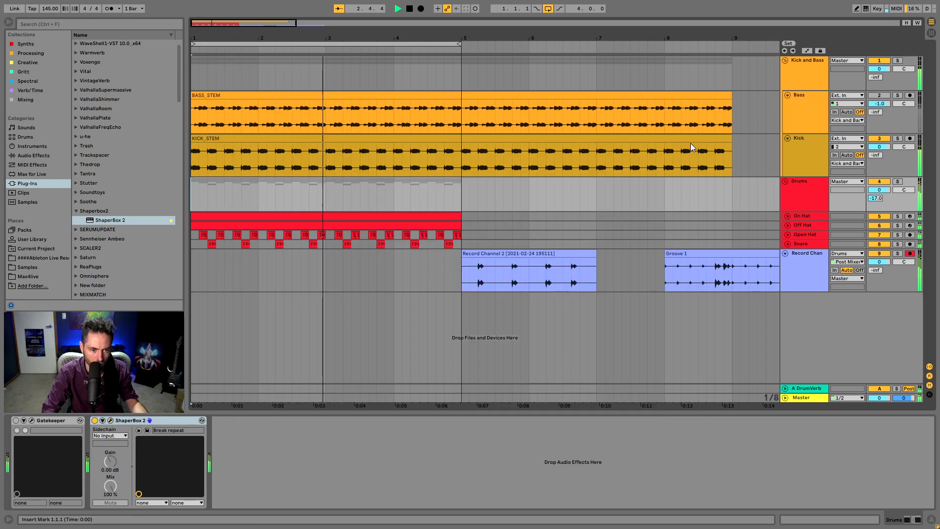
{"action": "left_click_drag", "start_coordinate": [460, 266], "coordinate": [195, 272]}
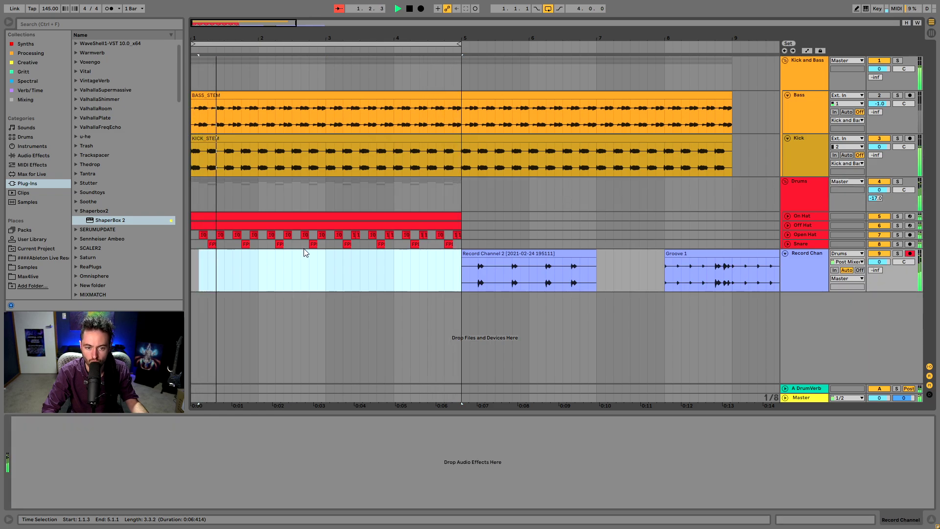
{"action": "left_click", "coordinate": [820, 193]}
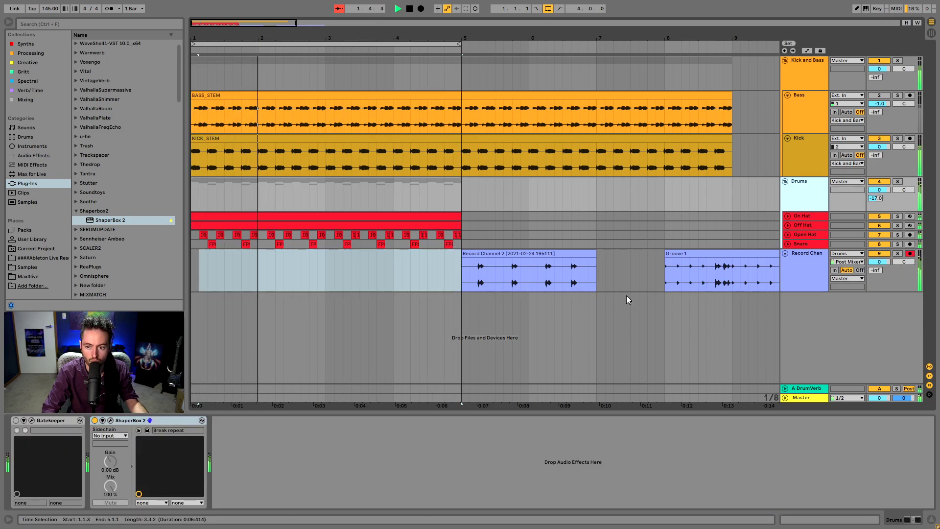
{"action": "left_click", "coordinate": [110, 420]}
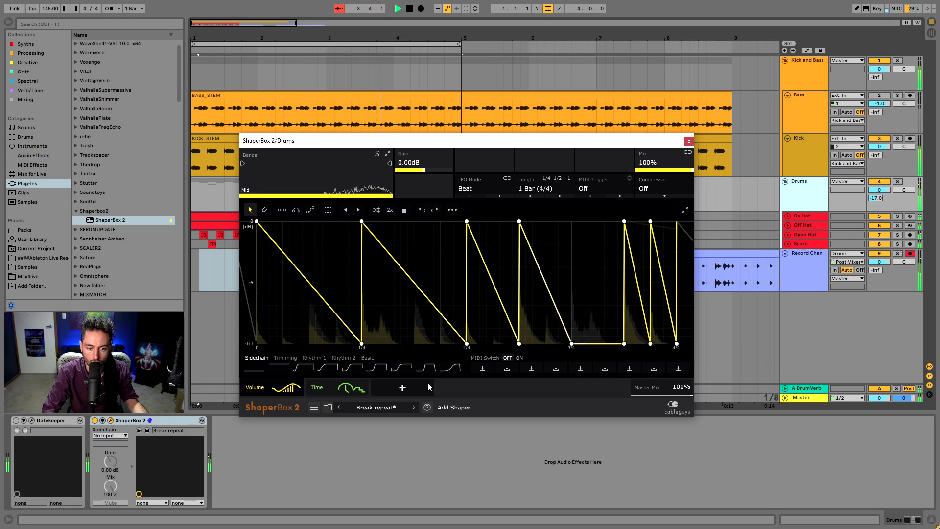
{"action": "left_click", "coordinate": [429, 383]}
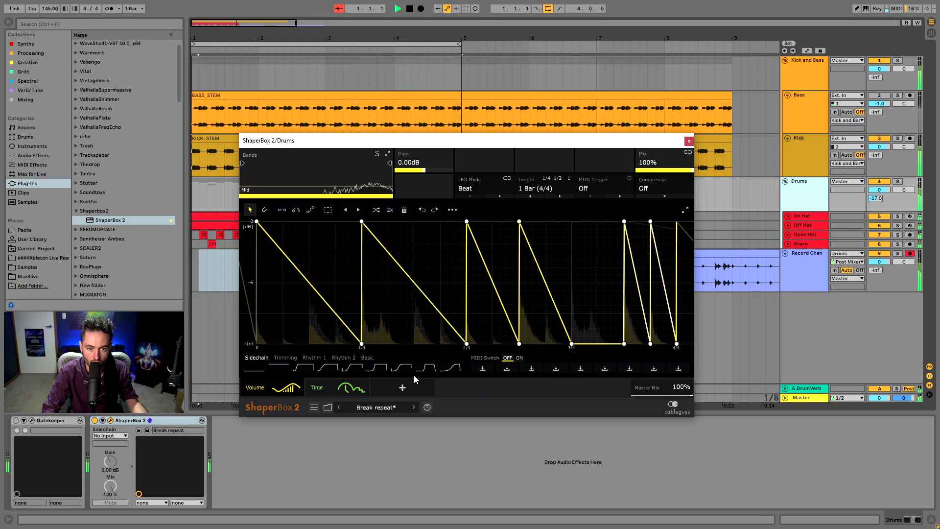
{"action": "mouse_move", "coordinate": [363, 385]}
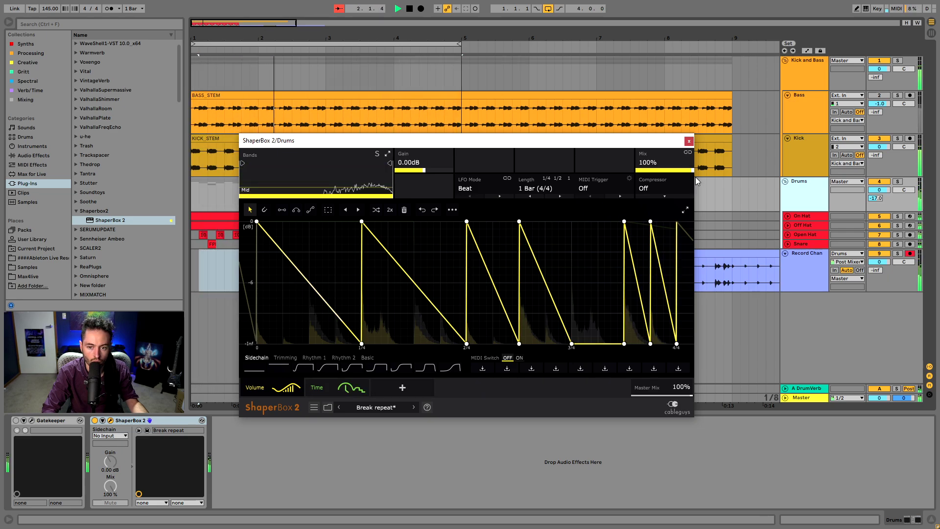
{"action": "left_click", "coordinate": [689, 142]}
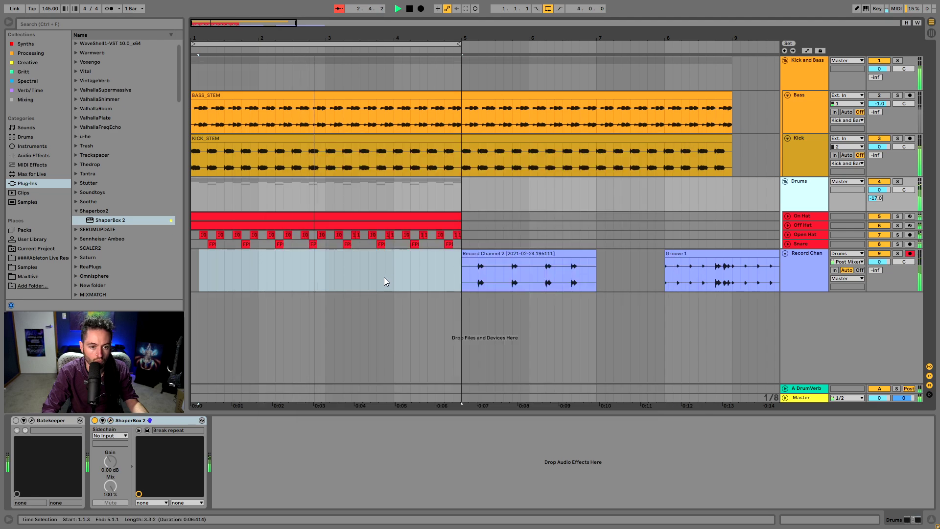
Step: Load the Hopper preset from the Instant Remix pack in the Drums group's ShaperBox 2, and play the loop
{"action": "left_click", "coordinate": [111, 421]}
{"action": "left_click", "coordinate": [370, 407]}
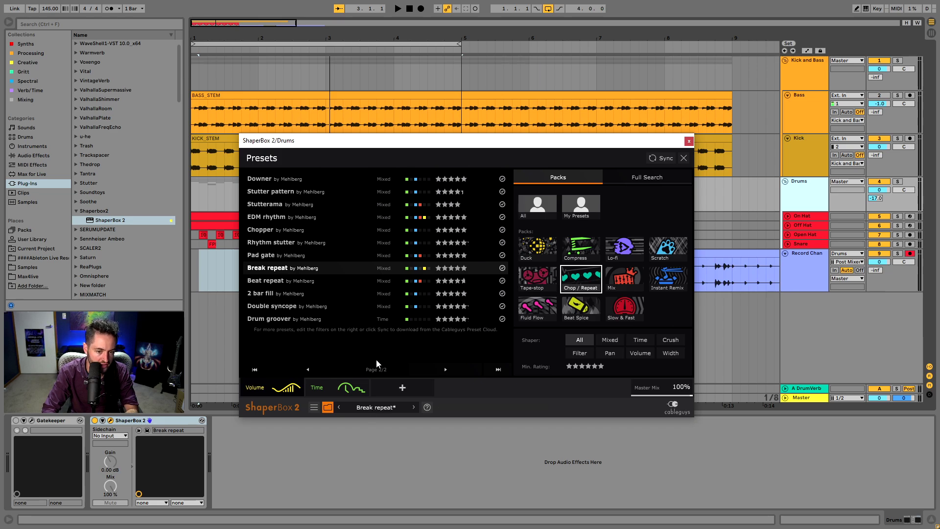
{"action": "left_click", "coordinate": [325, 371]}
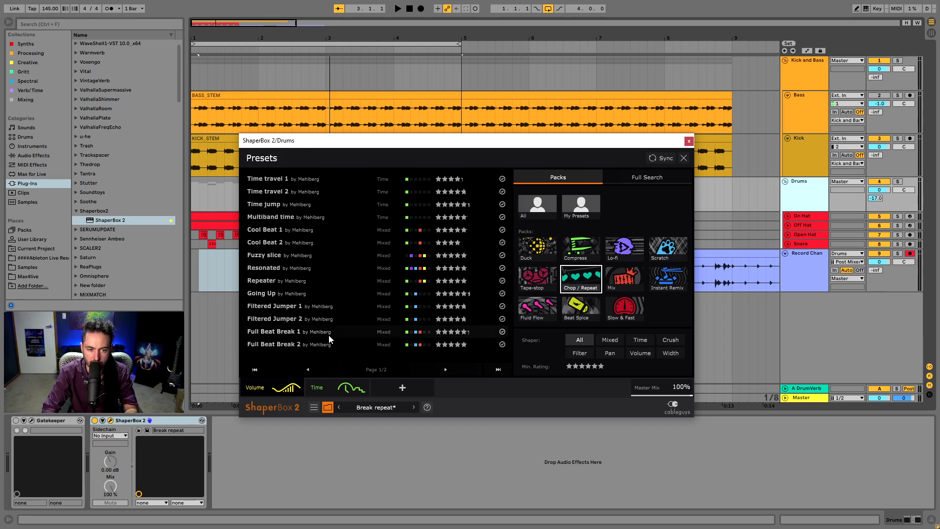
{"action": "left_click", "coordinate": [671, 287]}
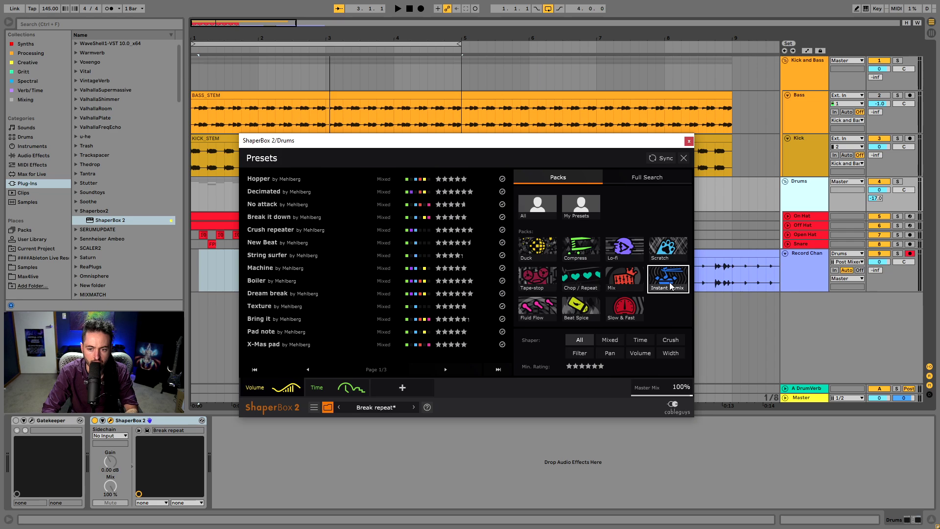
{"action": "left_click", "coordinate": [346, 180]}
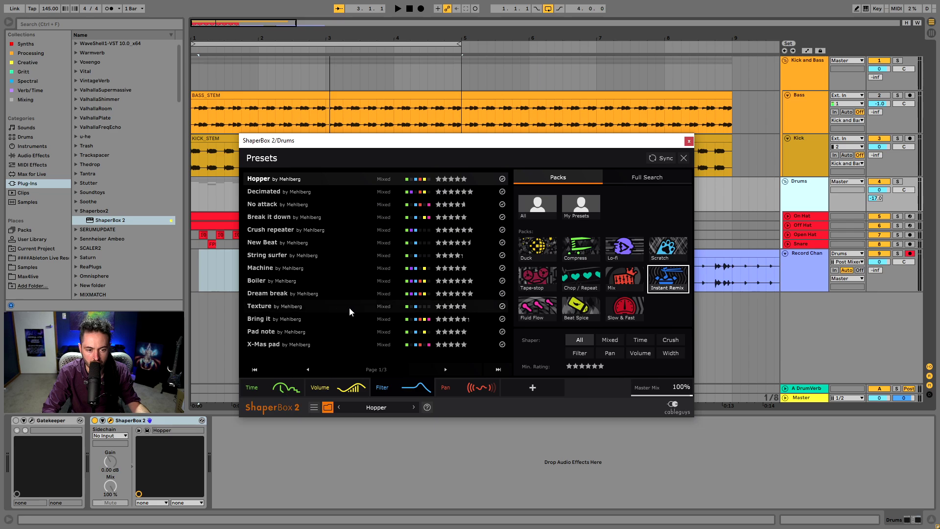
{"action": "key", "text": "space"}
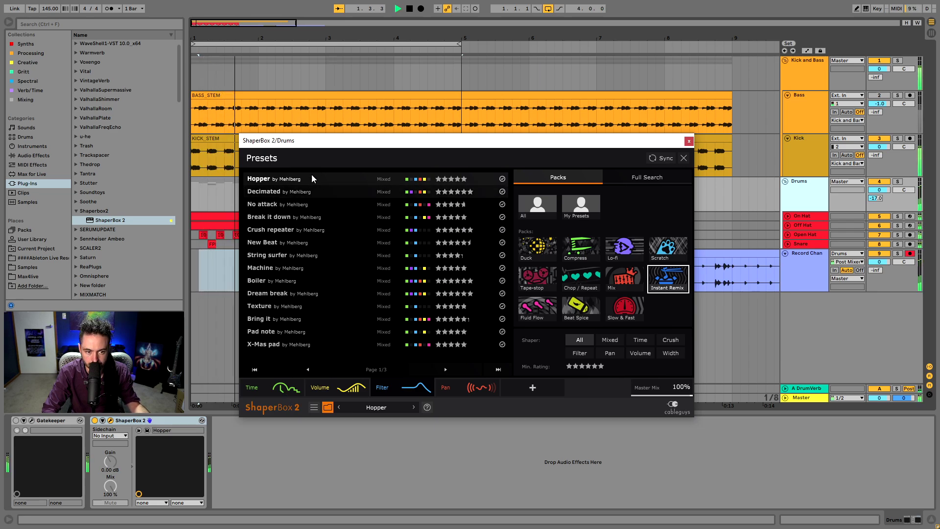
Step: Audition the Decimated preset while moving the ShaperBox 2 window clear of the arrangement, and close the plugin
{"action": "left_click_drag", "start_coordinate": [323, 143], "coordinate": [454, 124]}
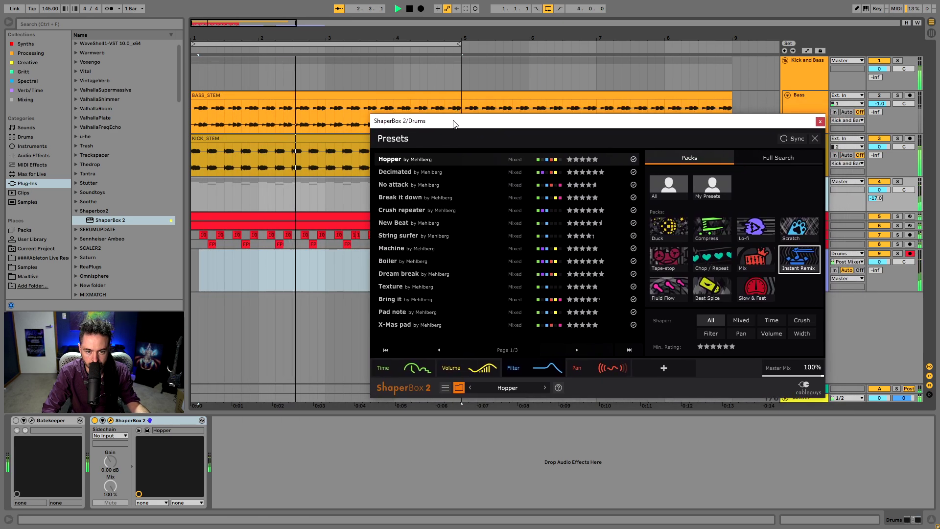
{"action": "left_click", "coordinate": [439, 175]}
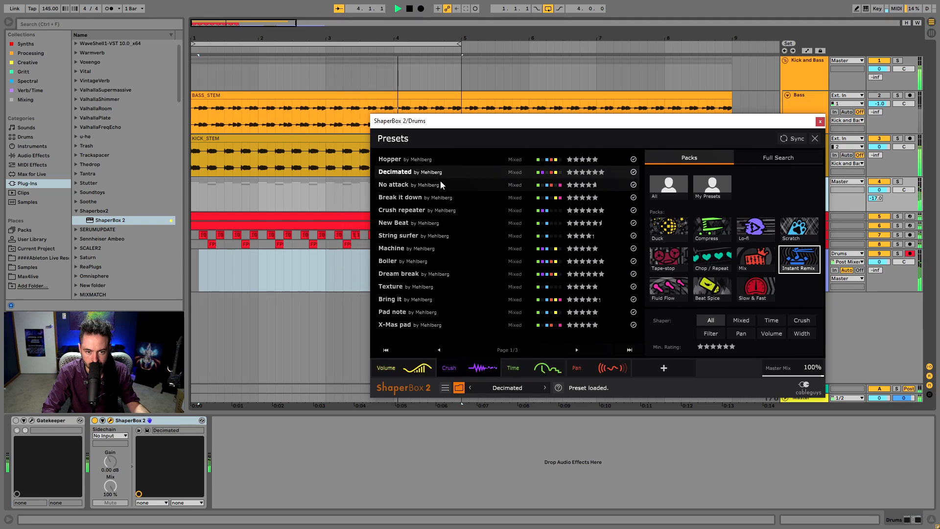
{"action": "left_click_drag", "start_coordinate": [665, 121], "coordinate": [580, 301]}
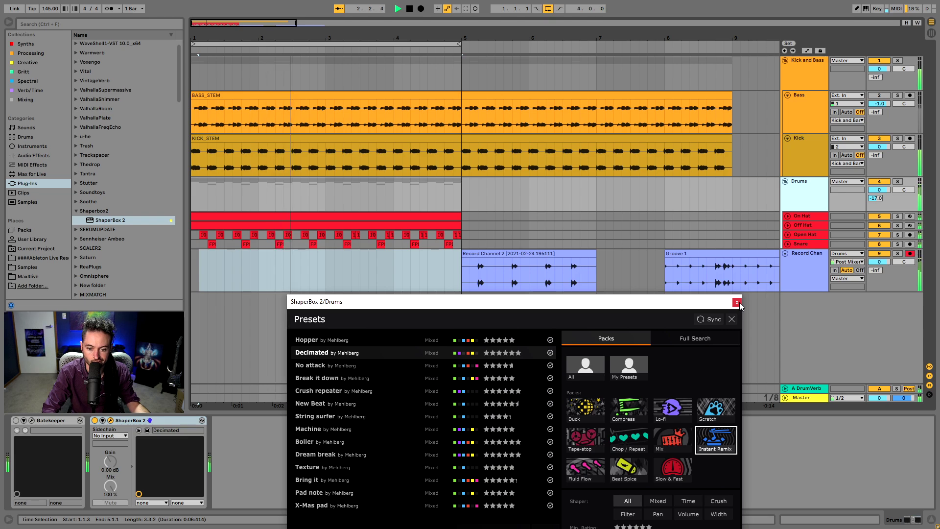
{"action": "left_click_drag", "start_coordinate": [424, 307], "coordinate": [415, 191]}
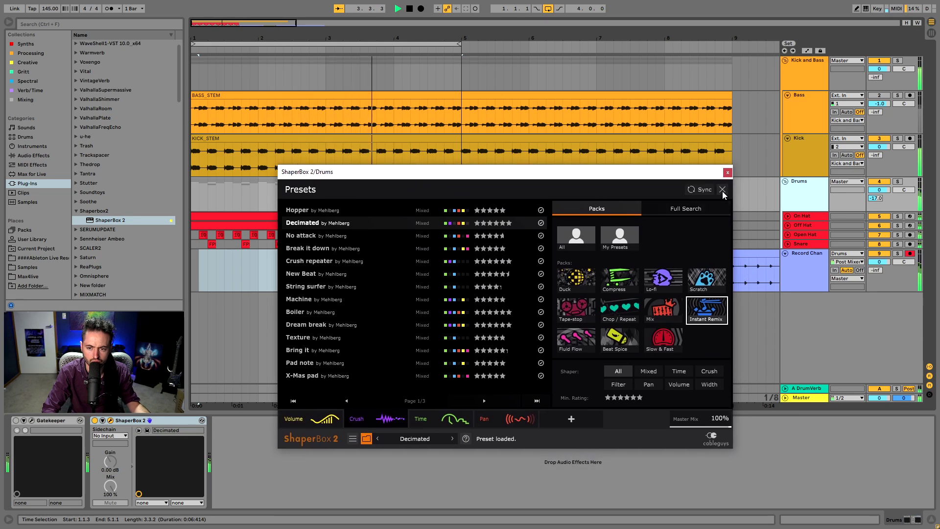
{"action": "left_click", "coordinate": [729, 185]}
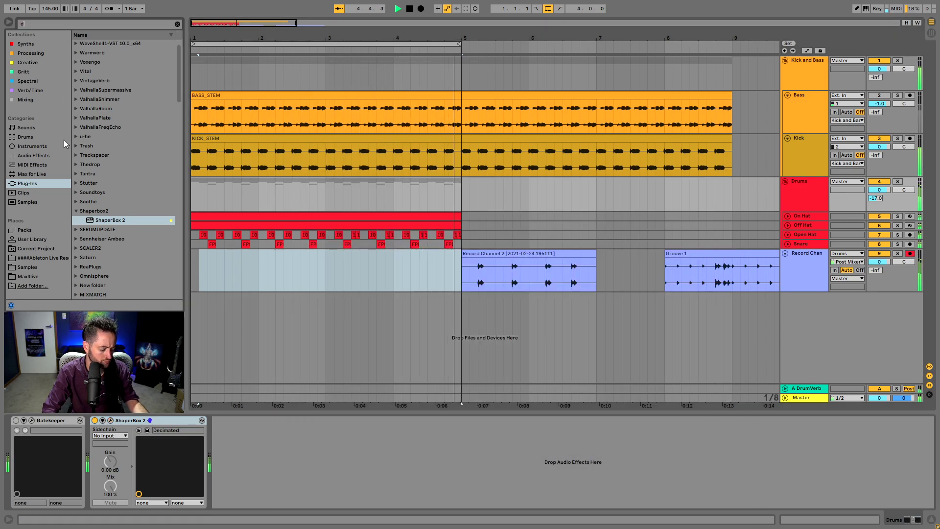
Step: Try a Delay on the Drums group with unsynced 27 ms times, 44% feedback and 62% dry/wet, and delete it again
{"action": "key", "text": "ctrl+f"}
{"action": "type", "text": "de"}
{"action": "left_click", "coordinate": [27, 156]}
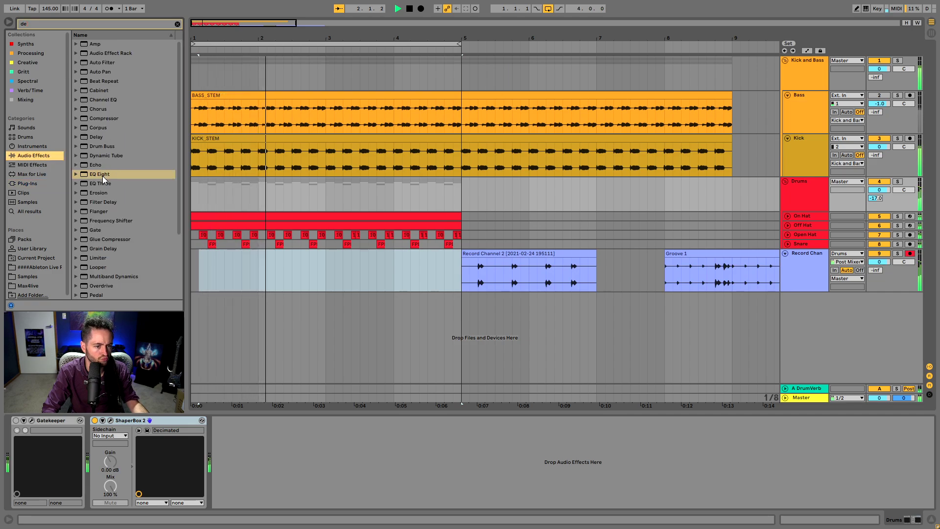
{"action": "double_click", "coordinate": [104, 137]}
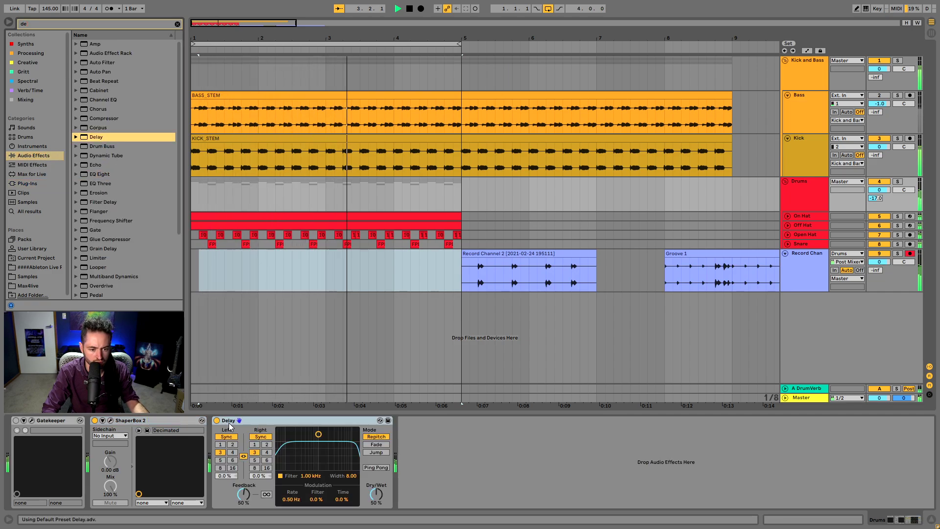
{"action": "left_click", "coordinate": [230, 436]}
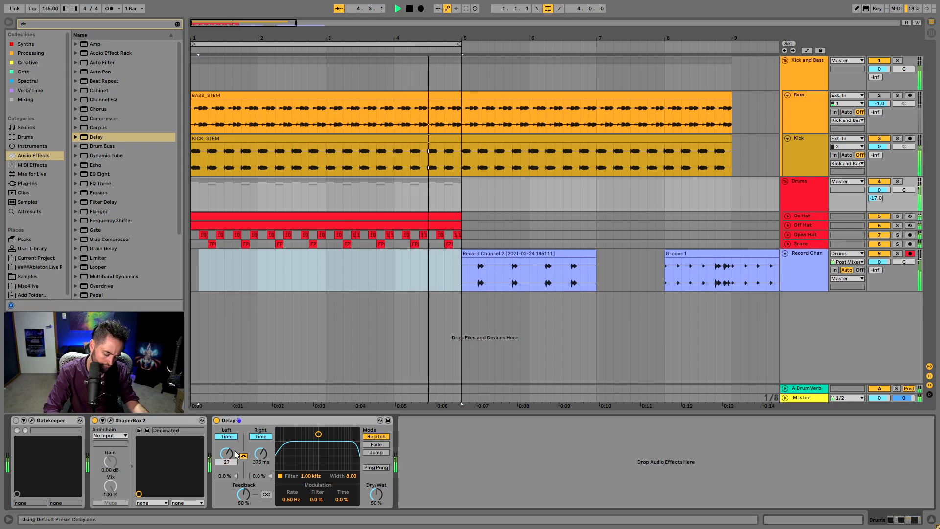
{"action": "key", "text": "Return"}
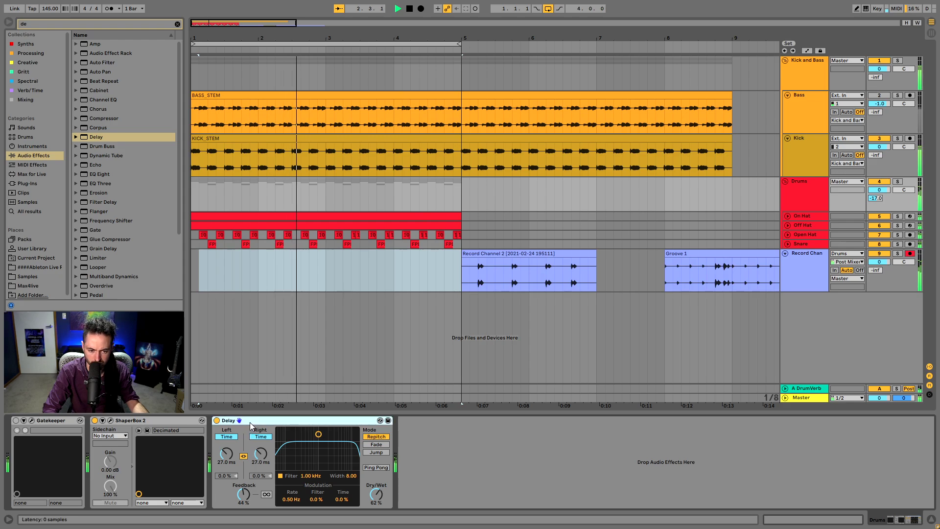
{"action": "left_click", "coordinate": [230, 420]}
{"action": "key", "text": "Delete"}
Step: Audition the No attack, Break it down, Crush repeater and String surfer presets in the Drums group's ShaperBox 2, and load Machine
{"action": "left_click", "coordinate": [111, 420]}
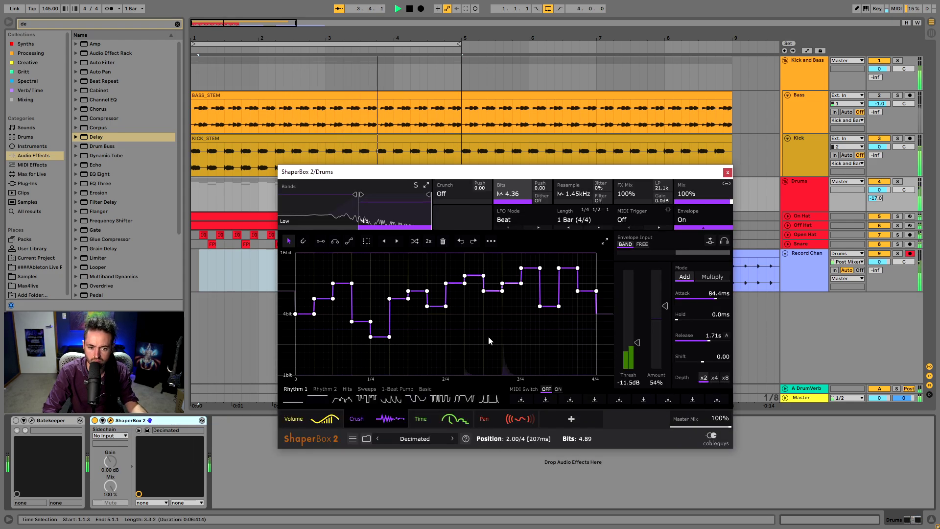
{"action": "left_click", "coordinate": [451, 439]}
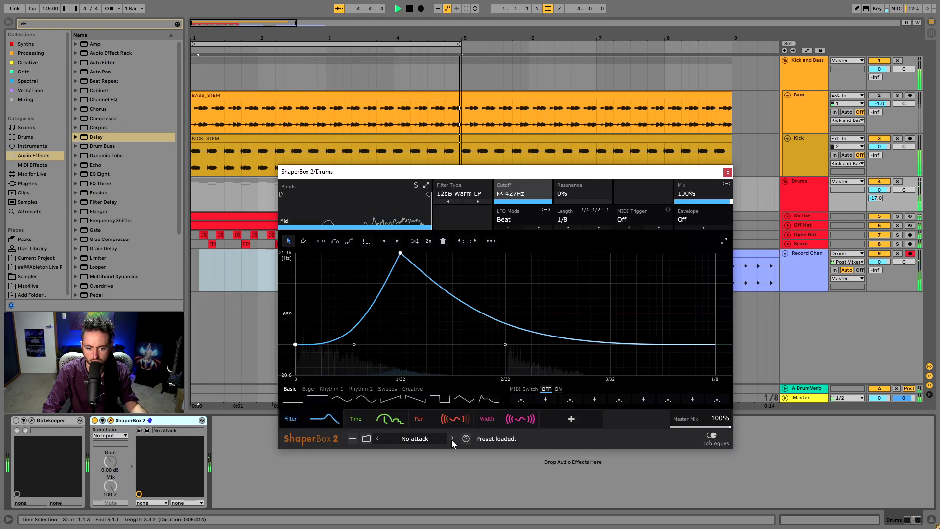
{"action": "left_click", "coordinate": [451, 438]}
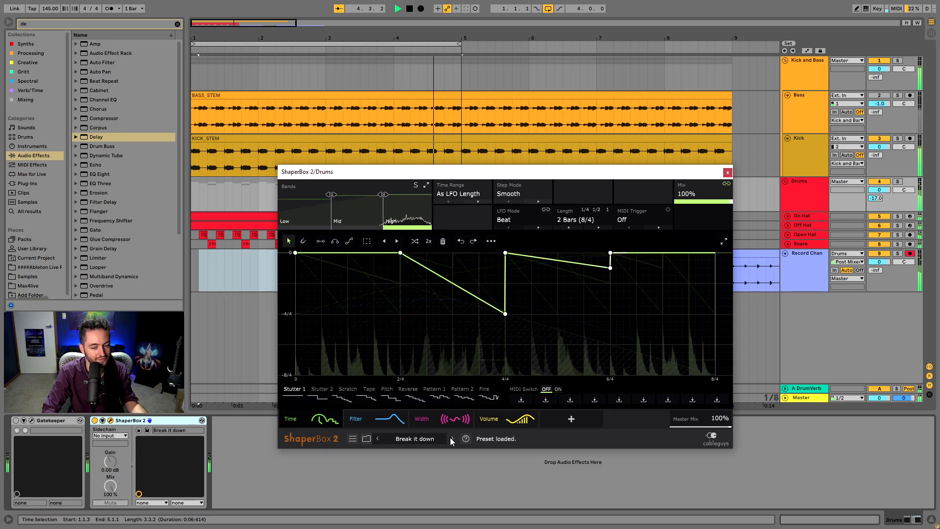
{"action": "left_click", "coordinate": [451, 438]}
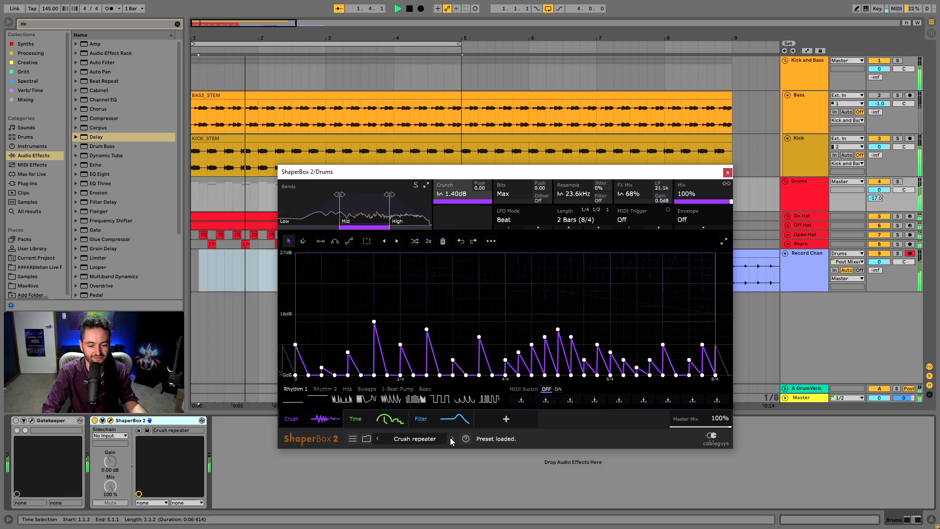
{"action": "left_click", "coordinate": [416, 438]}
{"action": "left_click", "coordinate": [367, 286]}
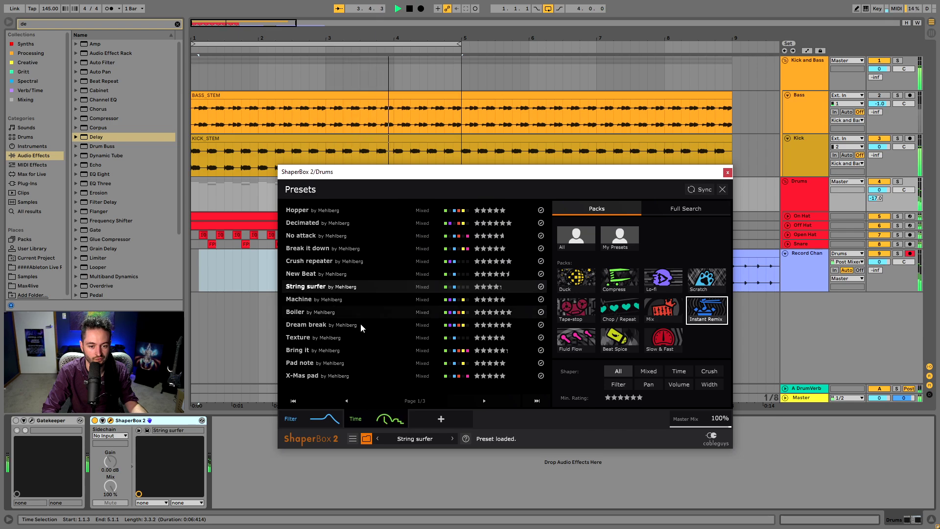
{"action": "left_click", "coordinate": [341, 297]}
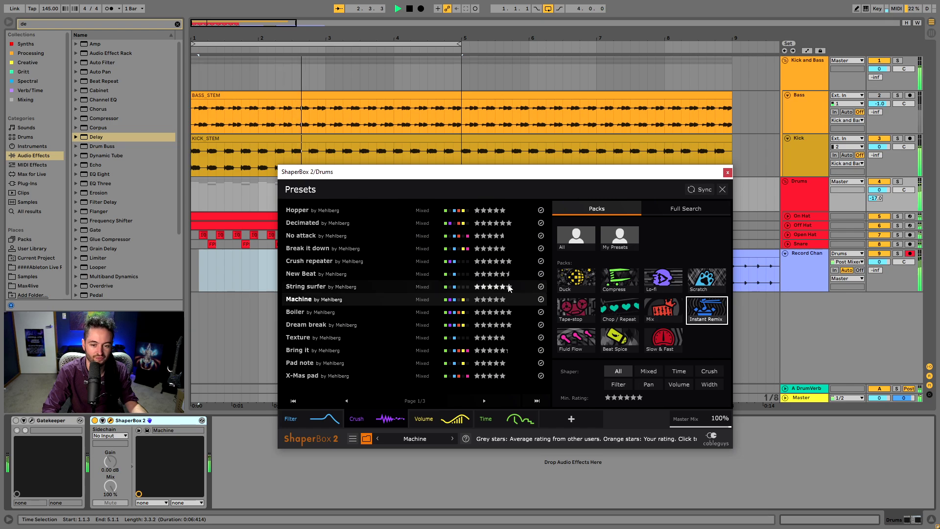
Step: Record the drums processed with Machine onto the Record Channel track across the four-bar loop, and stop playback
{"action": "left_click", "coordinate": [728, 174]}
{"action": "left_click", "coordinate": [195, 272]}
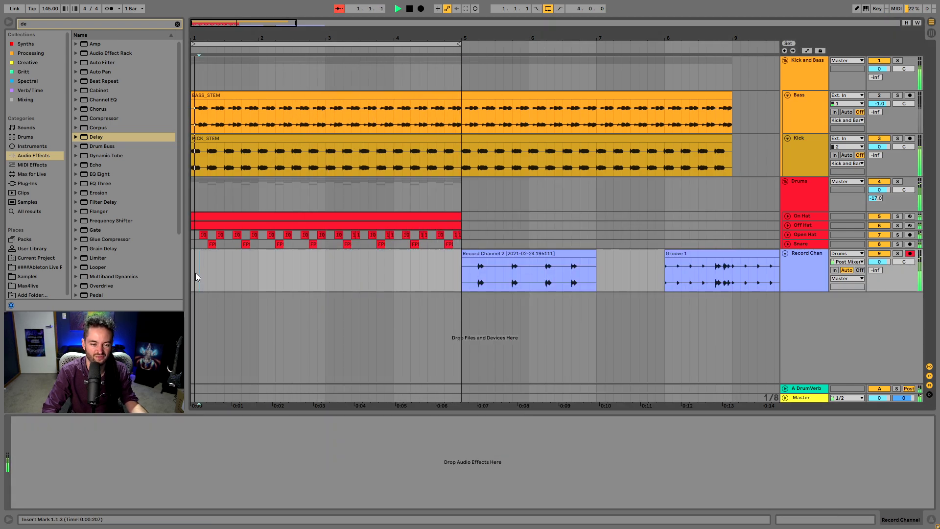
{"action": "left_click", "coordinate": [420, 9]}
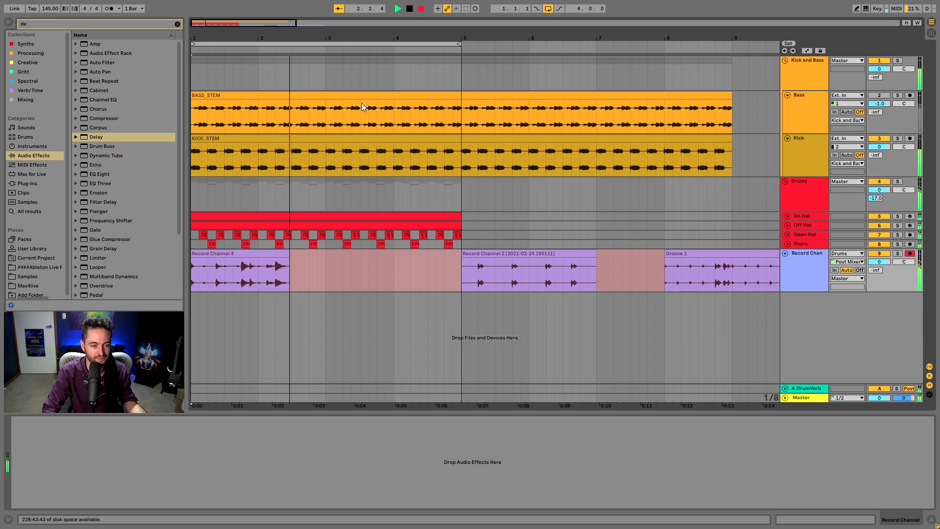
{"action": "left_click_drag", "start_coordinate": [328, 36], "coordinate": [328, 20]}
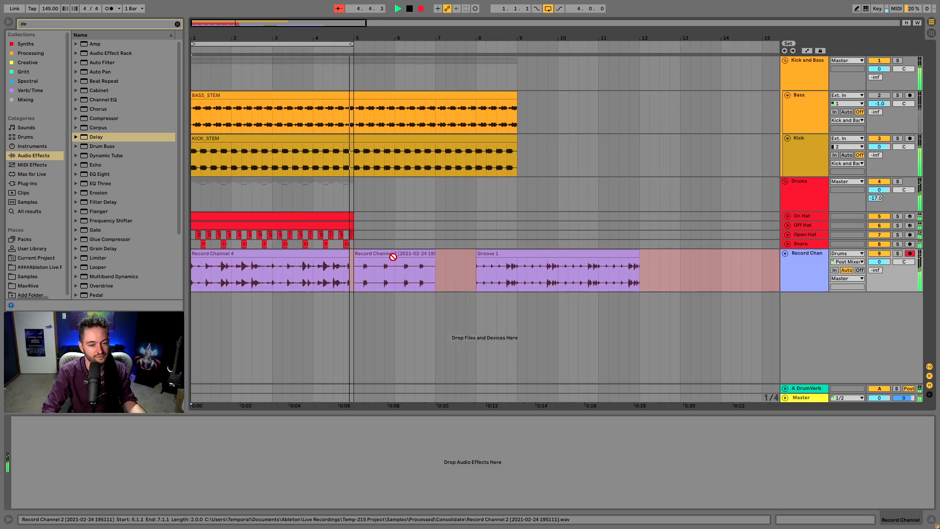
{"action": "key", "text": "space"}
Step: Move the new Record Channel recording out of the loop to about 12.3.1, after the Groove 1 clip
{"action": "left_click", "coordinate": [211, 254]}
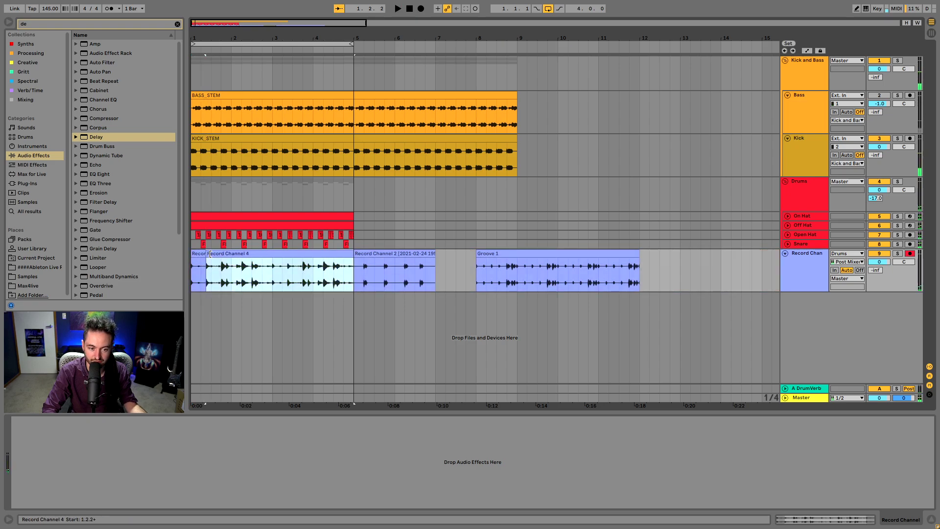
{"action": "left_click_drag", "start_coordinate": [273, 264], "coordinate": [395, 266]}
{"action": "left_click", "coordinate": [265, 254]}
{"action": "left_click_drag", "start_coordinate": [239, 253], "coordinate": [710, 260]}
Step: Reopen ShaperBox 2 from the Drums group's devices, play the loop, and load the Boiler preset
{"action": "left_click", "coordinate": [196, 200]}
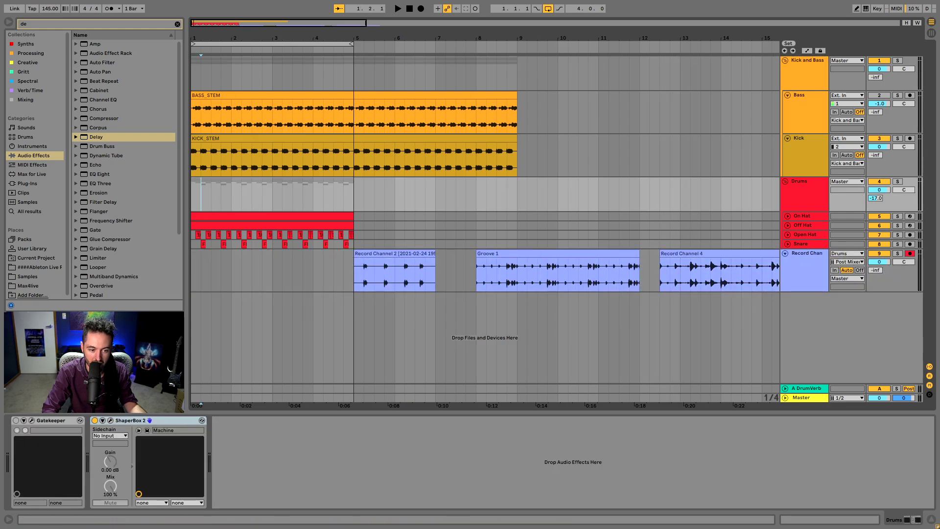
{"action": "left_click", "coordinate": [110, 420]}
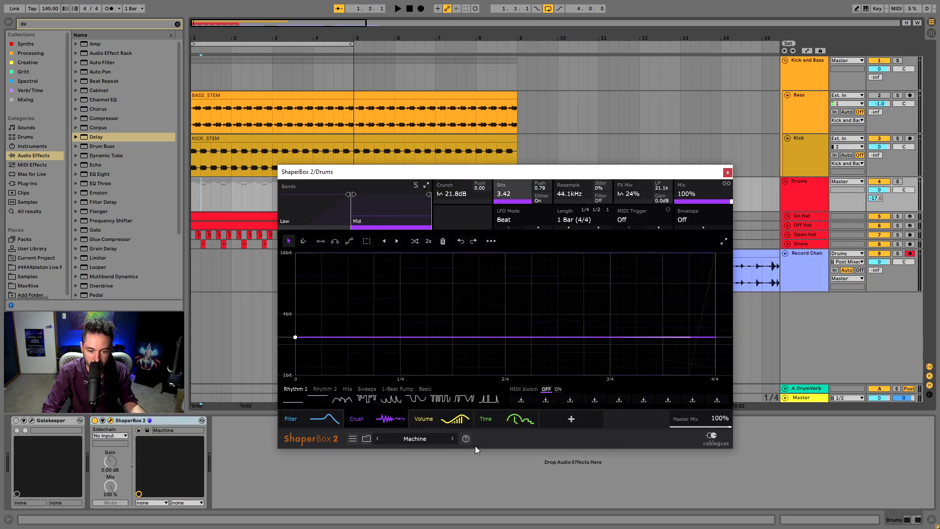
{"action": "key", "text": "space"}
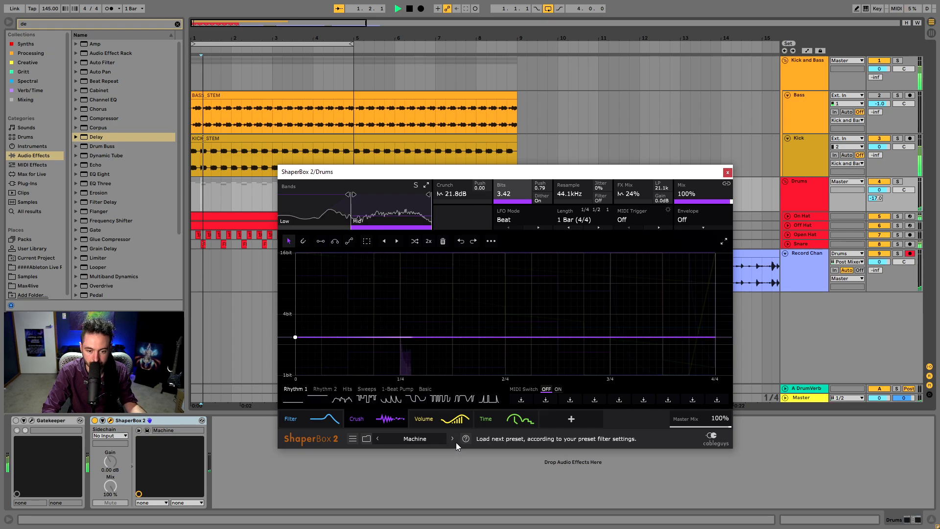
{"action": "left_click", "coordinate": [453, 438]}
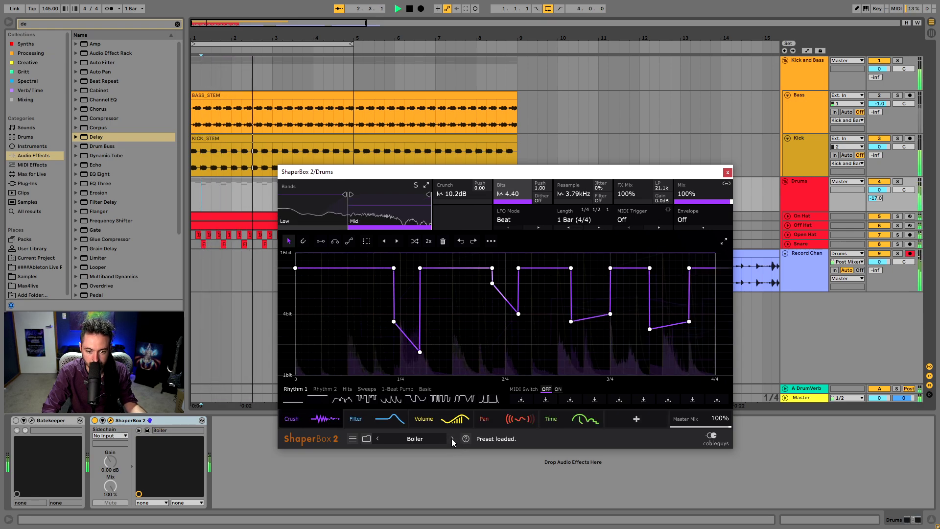
Step: Audition the Dream break and Texture presets in the Drums group's ShaperBox 2, and close its window
{"action": "left_click", "coordinate": [450, 437]}
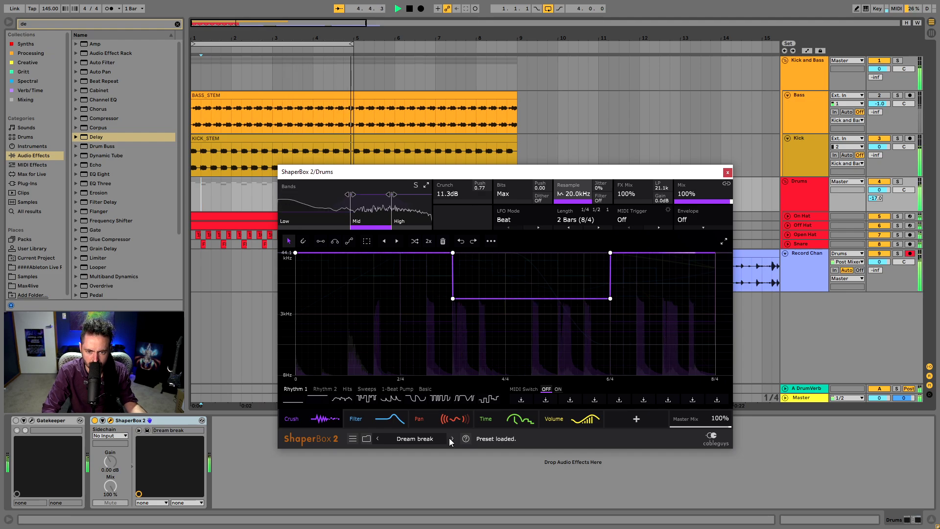
{"action": "left_click", "coordinate": [450, 438]}
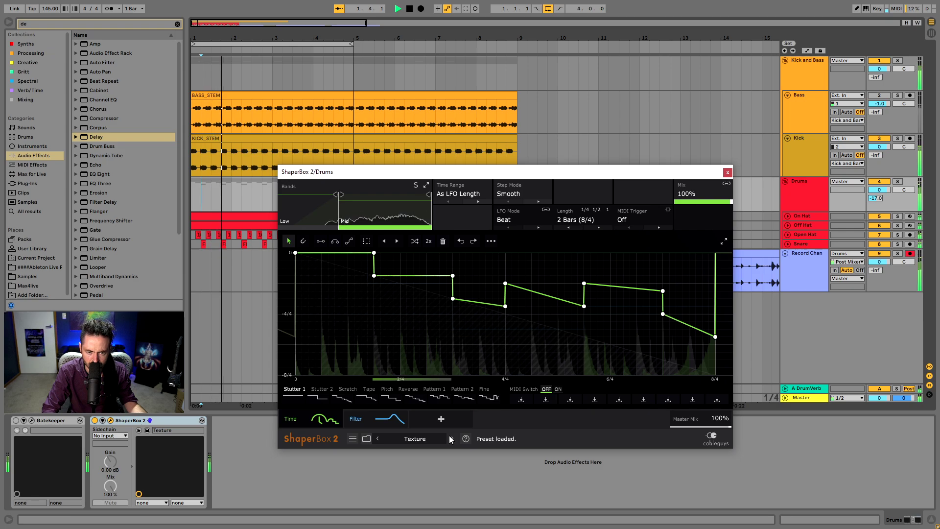
{"action": "left_click", "coordinate": [728, 172]}
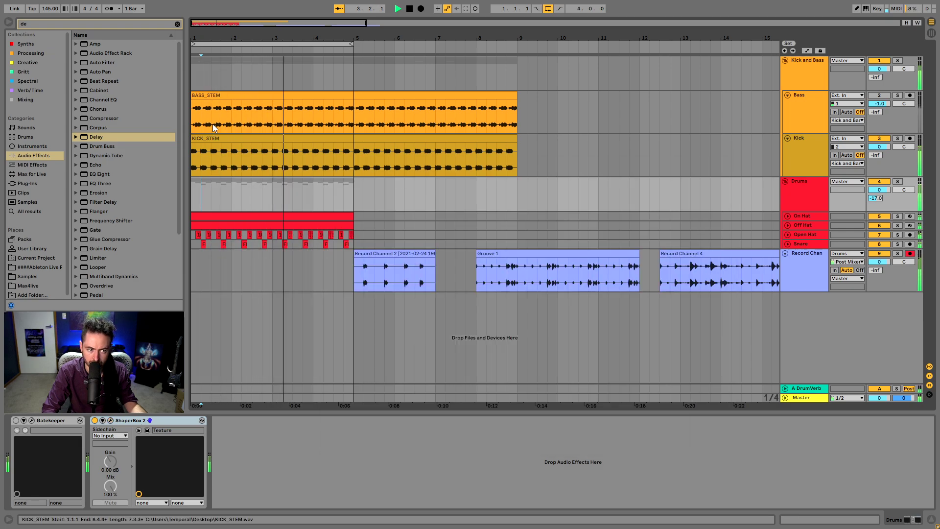
Step: Add a Delay after ShaperBox 2 on the Drums group and bypass it
{"action": "double_click", "coordinate": [95, 137]}
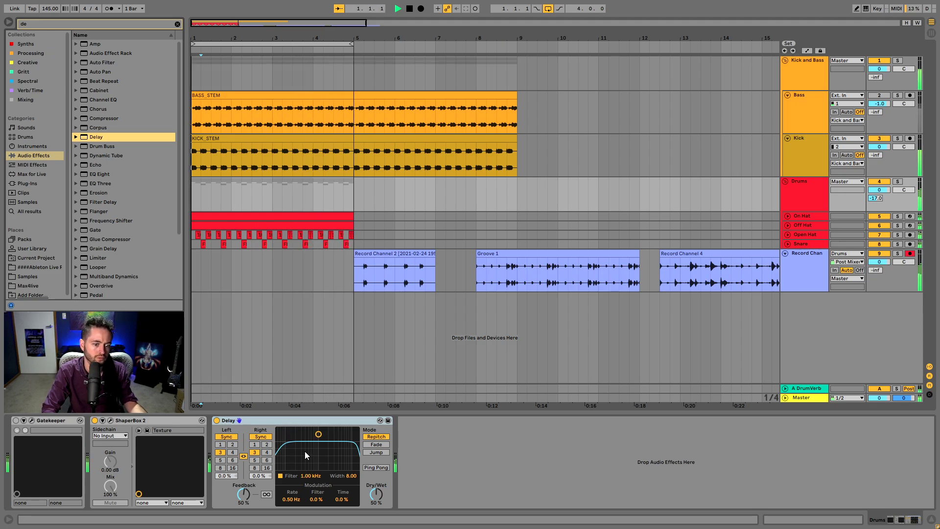
{"action": "left_click", "coordinate": [216, 420]}
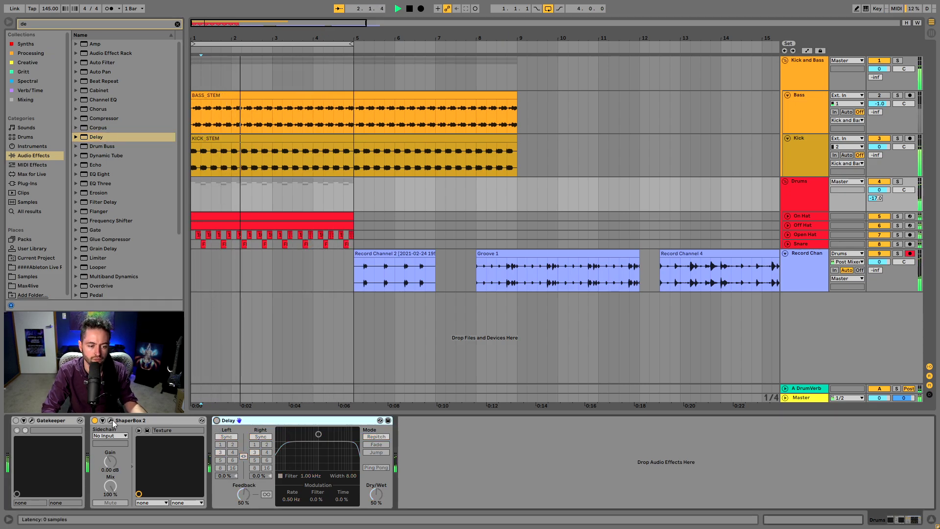
Step: Reopen ShaperBox 2 and audition the Bring it, Pad note, X-Mas pad and Hells bells presets
{"action": "left_click", "coordinate": [110, 420]}
{"action": "left_click", "coordinate": [451, 437]}
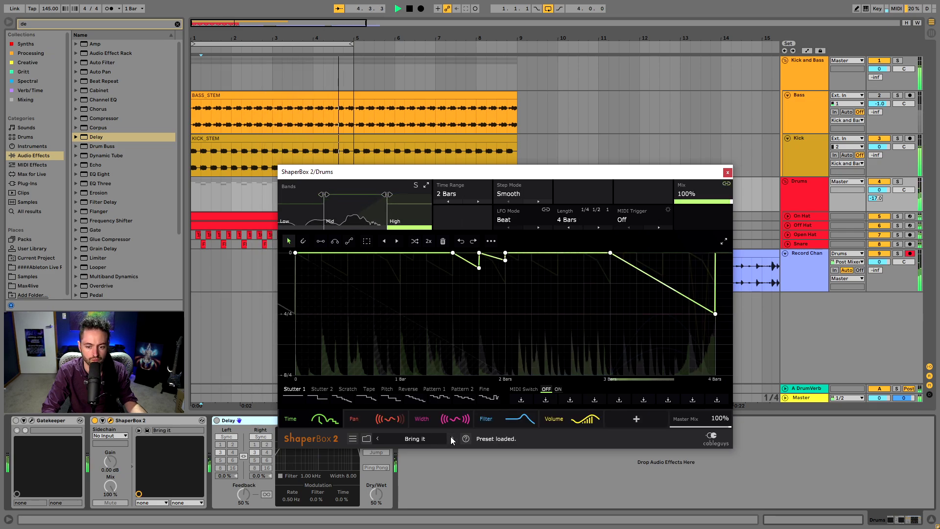
{"action": "left_click", "coordinate": [450, 437]}
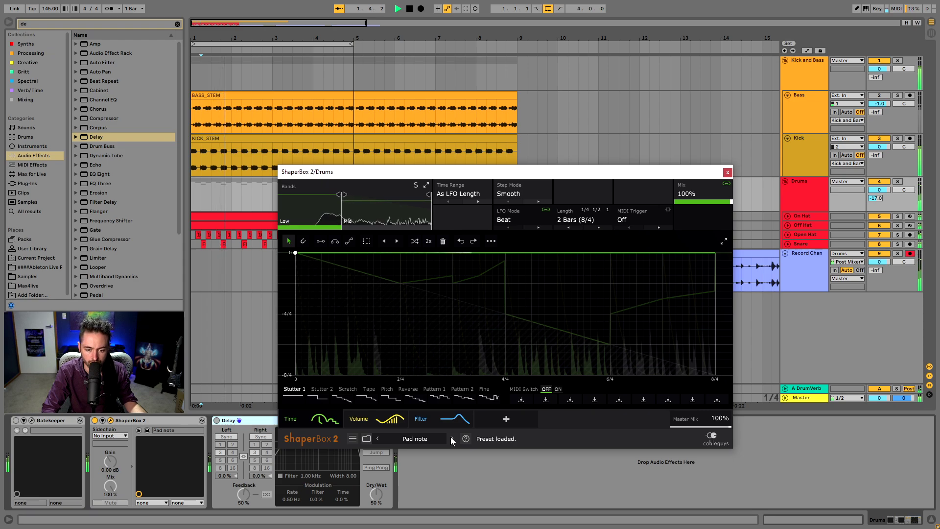
{"action": "left_click", "coordinate": [451, 438]}
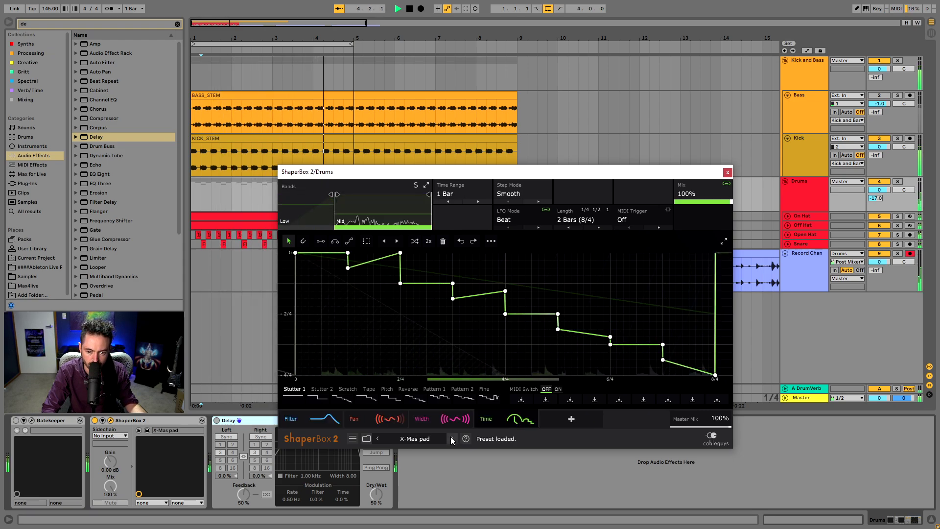
{"action": "left_click", "coordinate": [451, 437]}
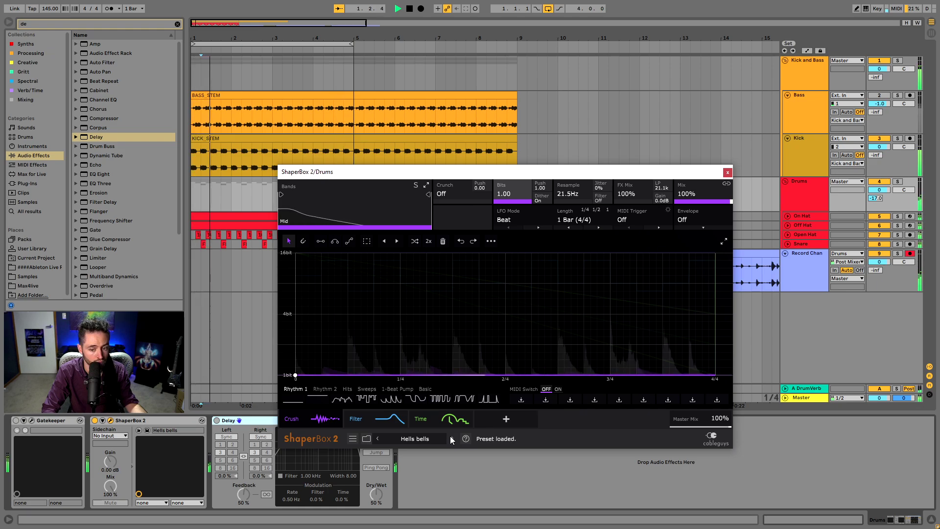
Step: Turn the Delay on, load the Delay bells preset in ShaperBox 2, and close its window
{"action": "left_click", "coordinate": [225, 438]}
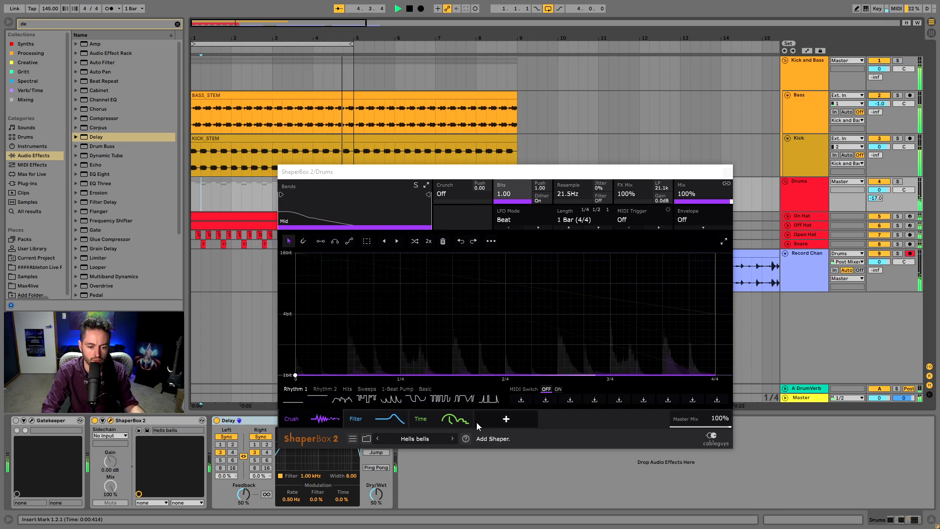
{"action": "left_click", "coordinate": [452, 439]}
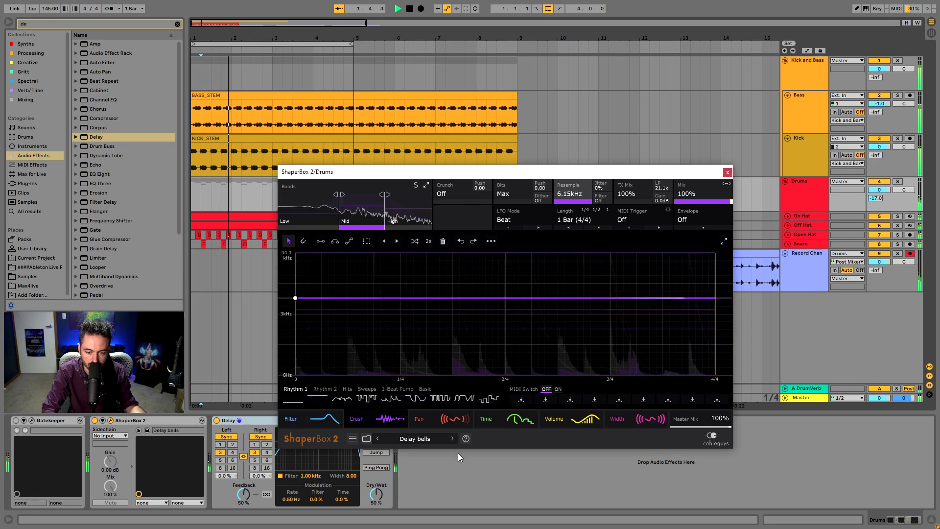
{"action": "left_click", "coordinate": [727, 172]}
Step: Record the drums through Delay bells and the Delay onto Record Channel over the four-bar loop, and extend the clip toward 1.1.1
{"action": "left_click_drag", "start_coordinate": [356, 276], "coordinate": [191, 278]}
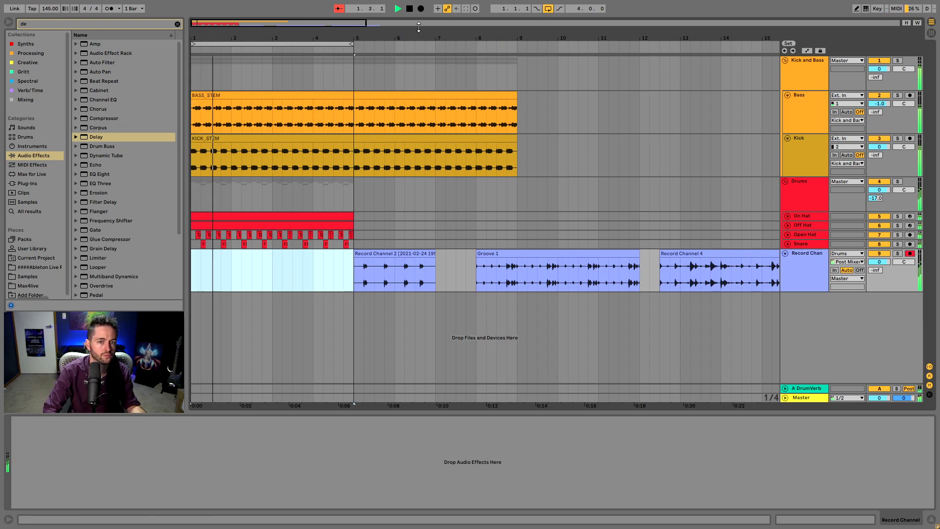
{"action": "key", "text": "F9"}
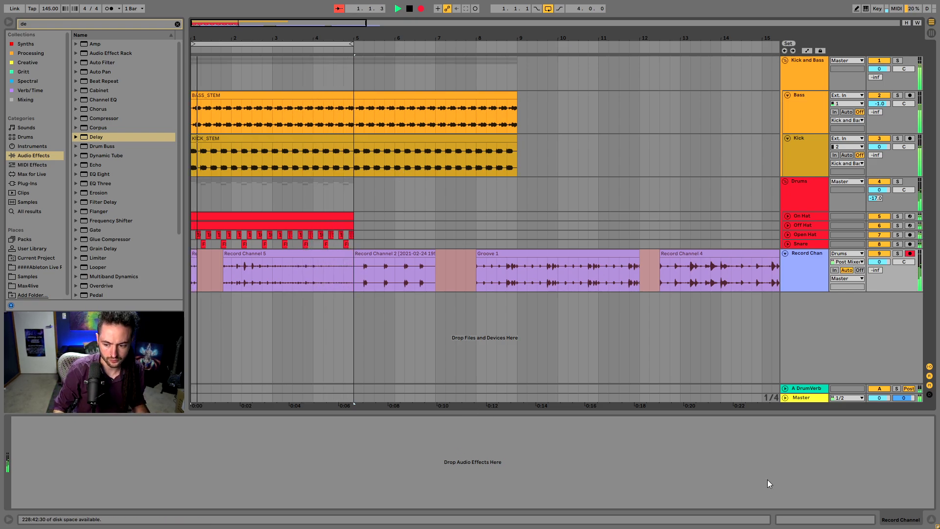
{"action": "left_click", "coordinate": [818, 276]}
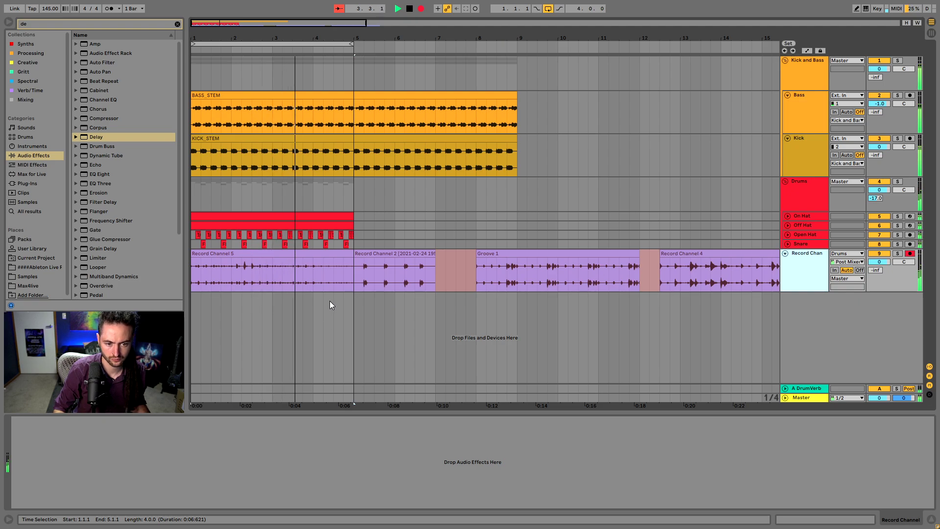
{"action": "key", "text": "space"}
{"action": "left_click_drag", "start_coordinate": [274, 258], "coordinate": [195, 264]}
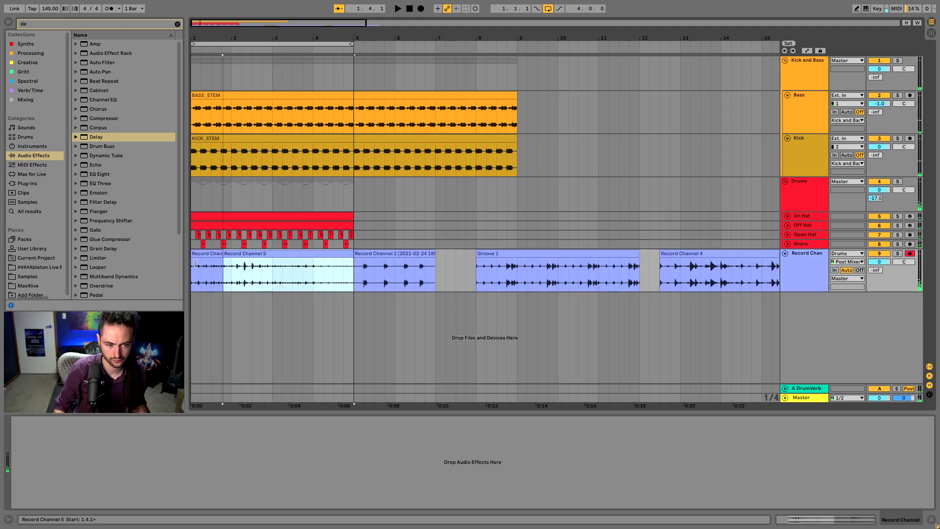
Step: Bypass the Delay on the Drums group, play the loop, and solo Drums
{"action": "left_click", "coordinate": [796, 193]}
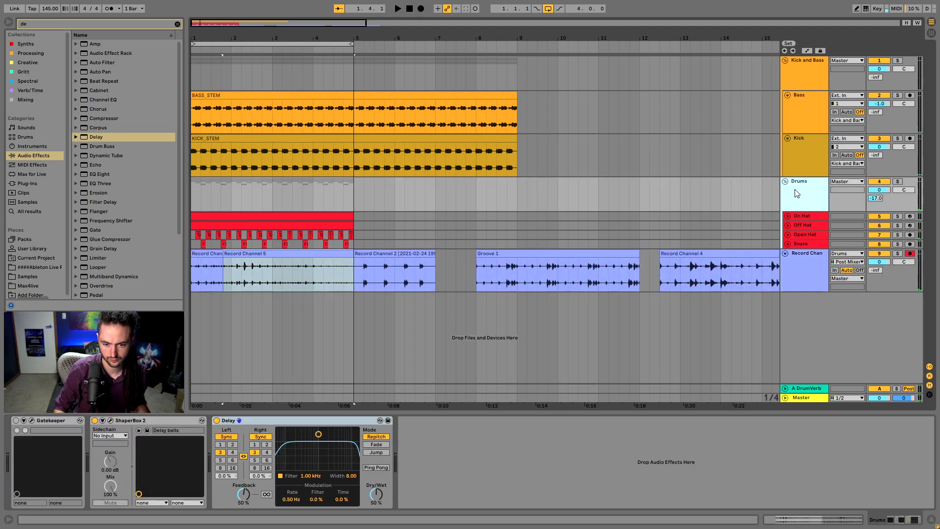
{"action": "left_click", "coordinate": [217, 420]}
{"action": "key", "text": "space"}
{"action": "left_click", "coordinate": [898, 182]}
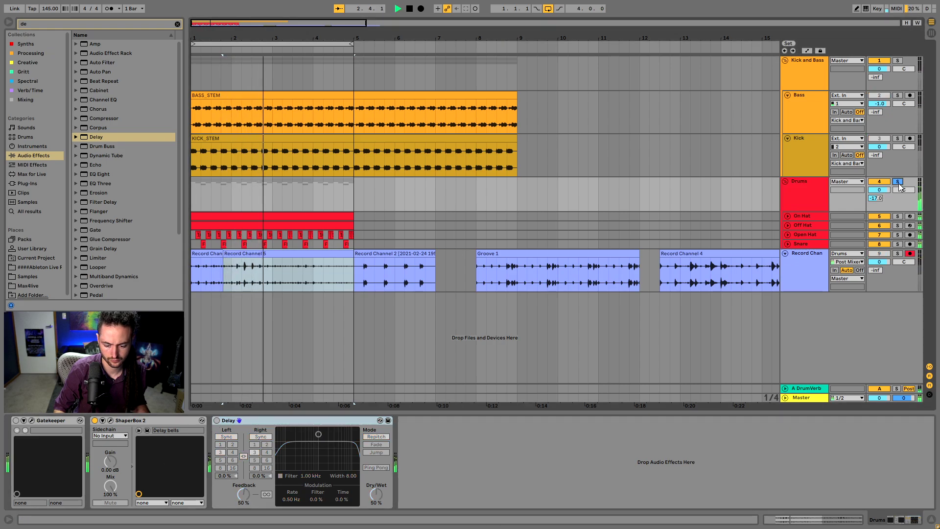
Step: Record the soloed drums processed with Delay bells onto Record Channel from 1.1.1 across the four-bar loop, and stop playback
{"action": "left_click", "coordinate": [195, 203]}
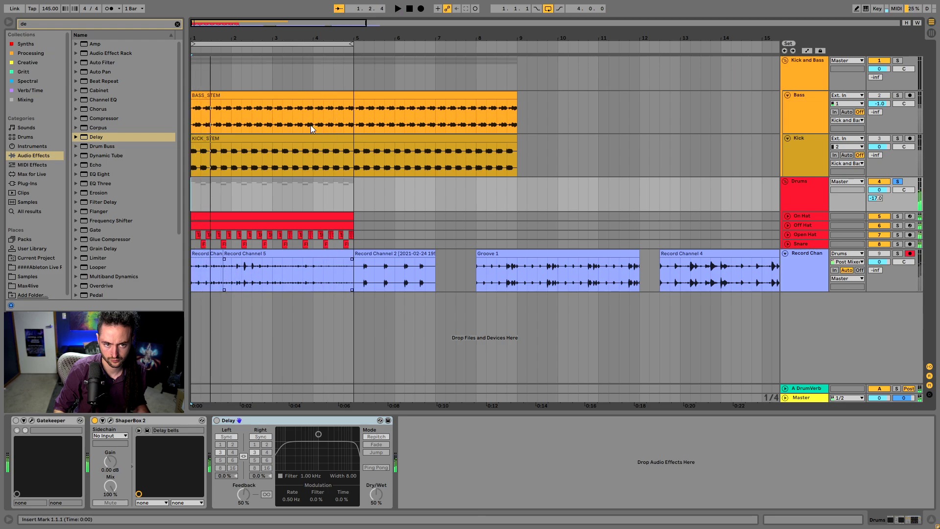
{"action": "left_click", "coordinate": [423, 9]}
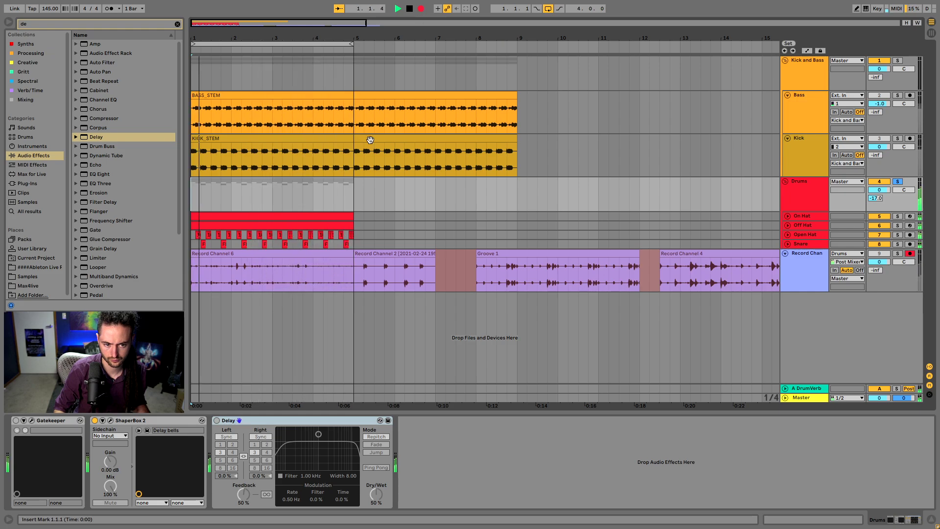
{"action": "key", "text": "space"}
Step: Extend the new recording's start back to 1.1.1 and rename the clip Groove 3
{"action": "left_click", "coordinate": [210, 254]}
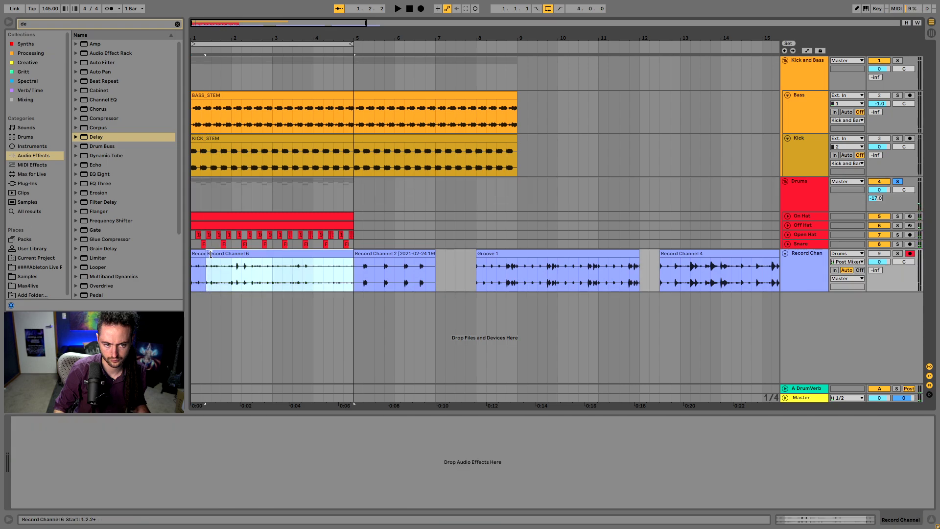
{"action": "left_click_drag", "start_coordinate": [207, 254], "coordinate": [196, 257]}
{"action": "key", "text": "ctrl+r"}
{"action": "type", "text": "Gr"}
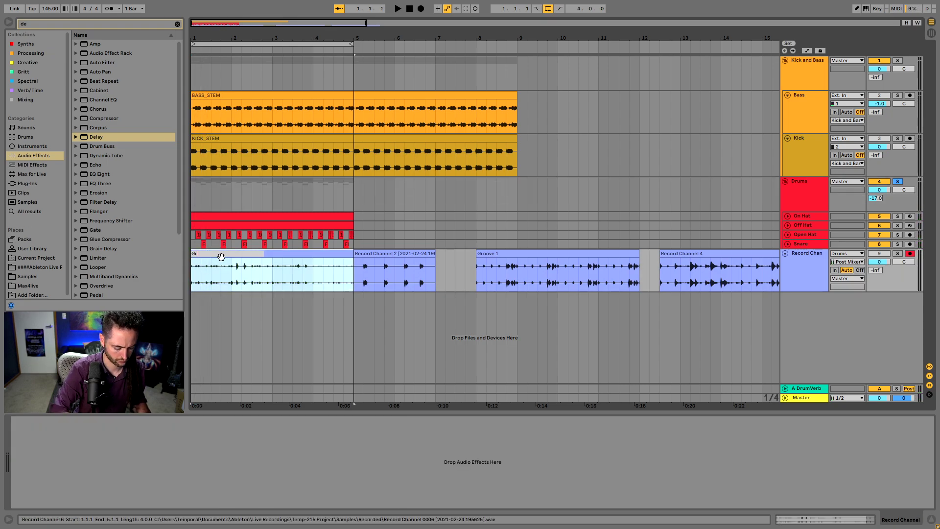
{"action": "type", "text": "oove 3"}
{"action": "key", "text": "Return"}
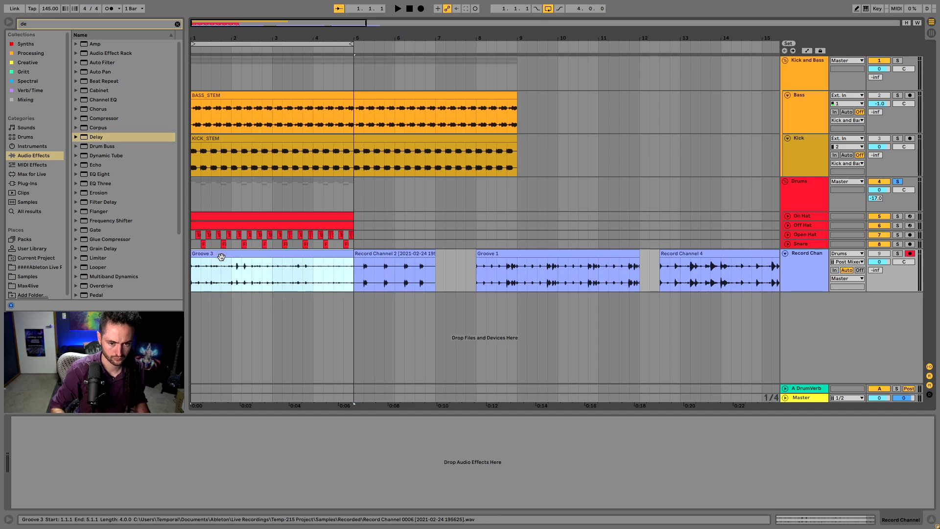
Step: Rename the Record Channel clip at 12.3.1 as Groove 2 and the two-bar clip at 5.1.1 as SnareBoiz
{"action": "left_click", "coordinate": [718, 258]}
{"action": "key", "text": "ctrl+r"}
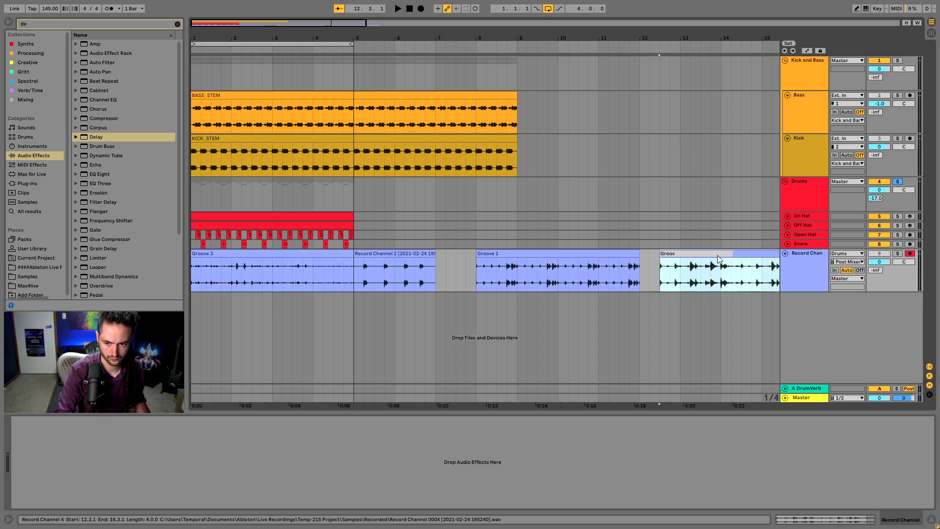
{"action": "type", "text": "Groove 2"}
{"action": "key", "text": "Return"}
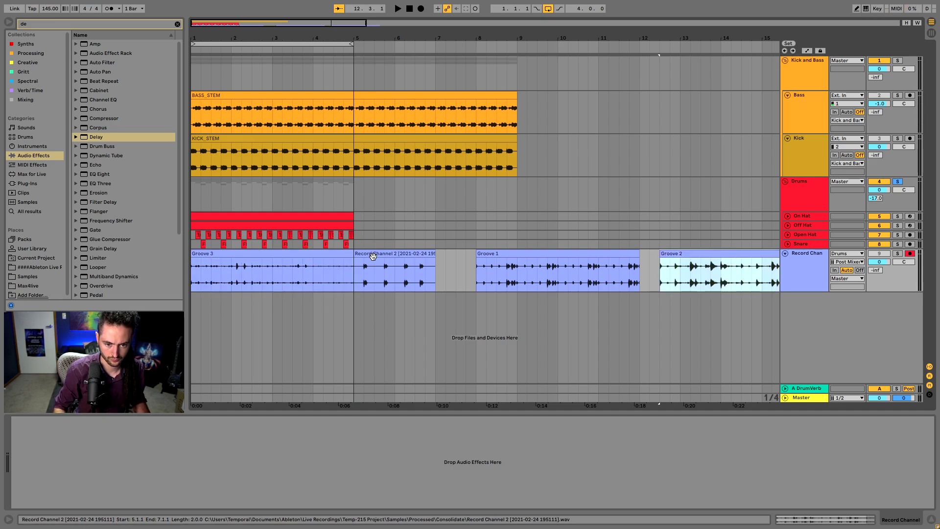
{"action": "left_click", "coordinate": [418, 279]}
{"action": "key", "text": "ctrl+r"}
{"action": "type", "text": "S"}
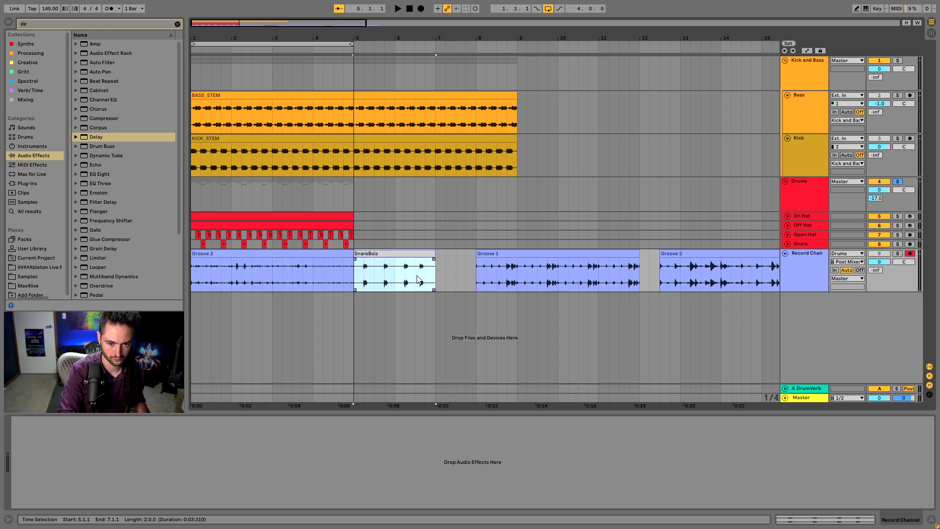
{"action": "key", "text": "Return"}
Step: Move all the Record Channel clips four bars later so that Groove 3 starts at 5.1.1
{"action": "double_click", "coordinate": [316, 263]}
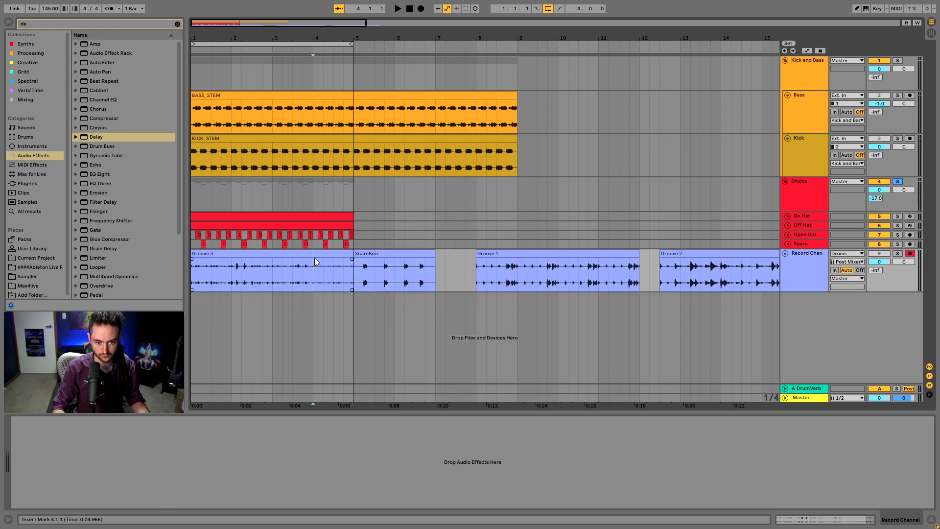
{"action": "left_click", "coordinate": [600, 268], "text": "shift"}
{"action": "left_click", "coordinate": [670, 253], "text": "shift"}
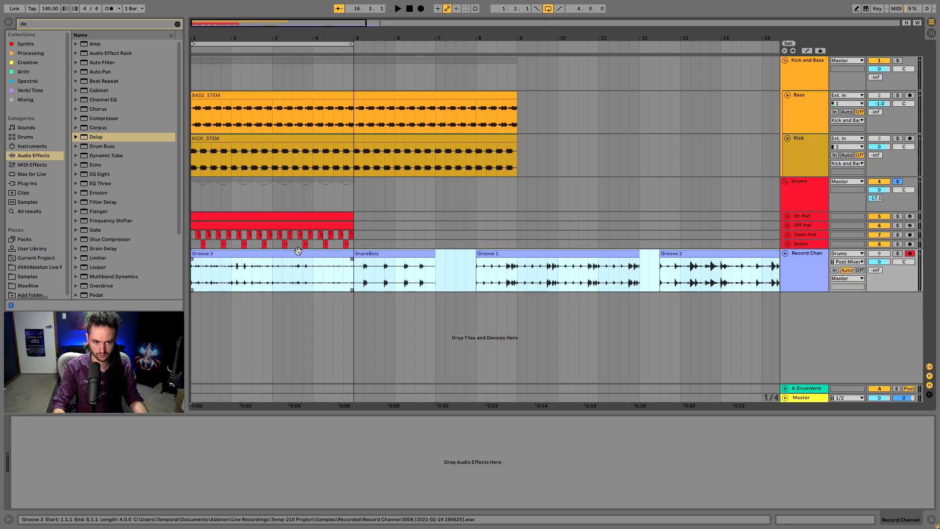
{"action": "left_click_drag", "start_coordinate": [298, 251], "coordinate": [460, 251]}
Step: Switch the Drums group from ShaperBox 2 to Gatekeeper, and load the Gatekeeper preset from its Rhythmic category
{"action": "left_click", "coordinate": [253, 209]}
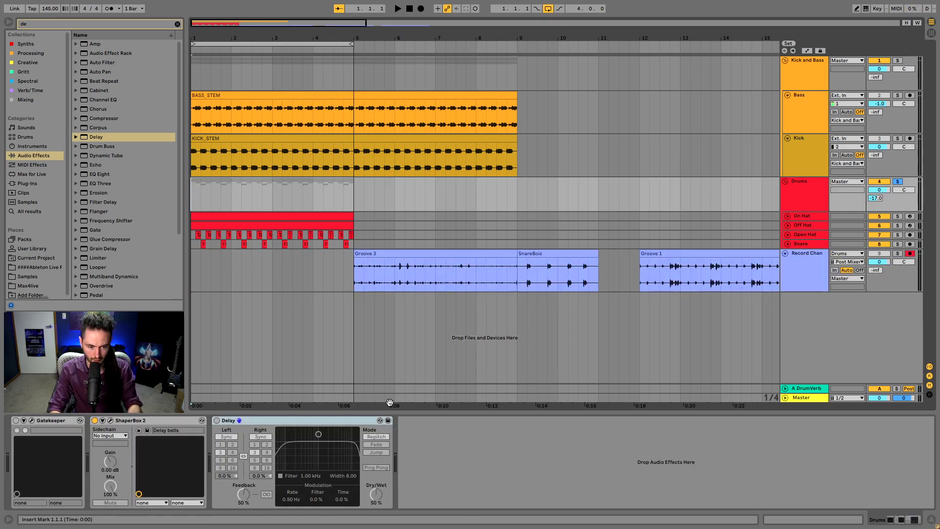
{"action": "left_click", "coordinate": [126, 422]}
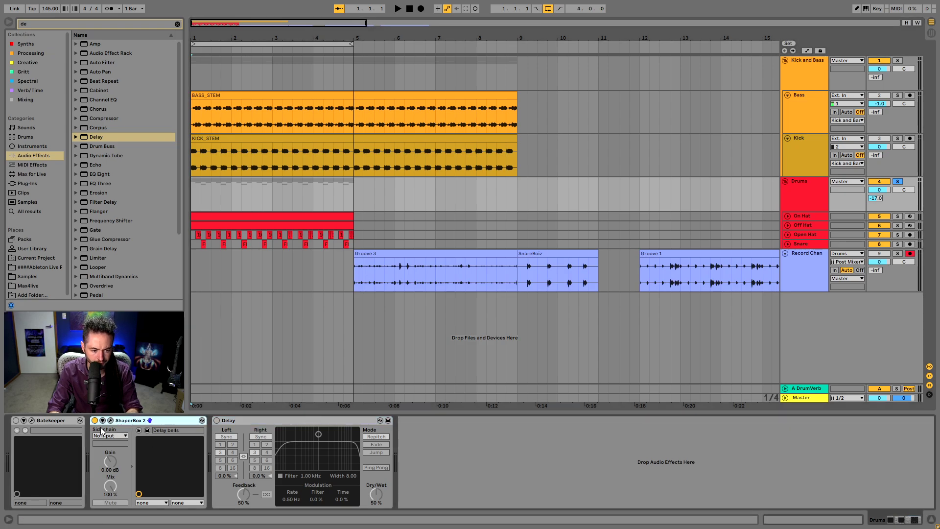
{"action": "left_click", "coordinate": [31, 420]}
{"action": "left_click", "coordinate": [747, 174]}
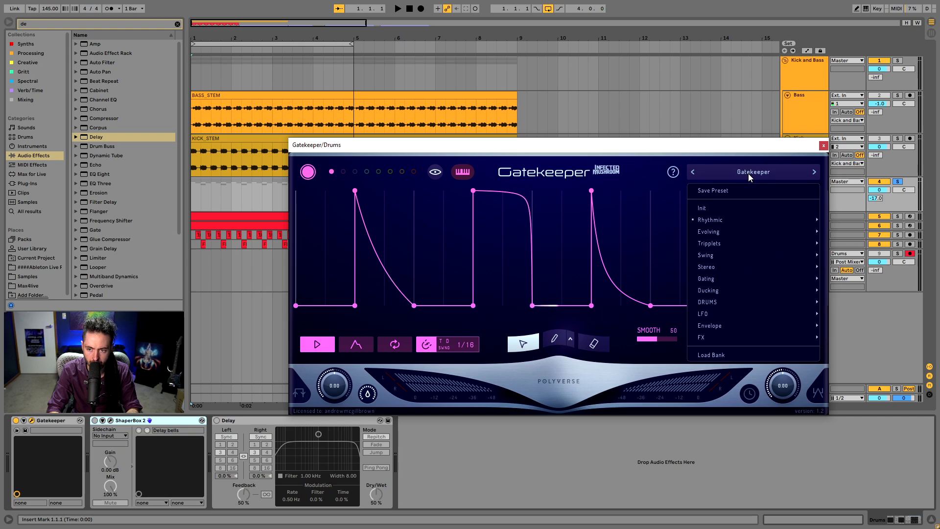
{"action": "mouse_move", "coordinate": [736, 224]}
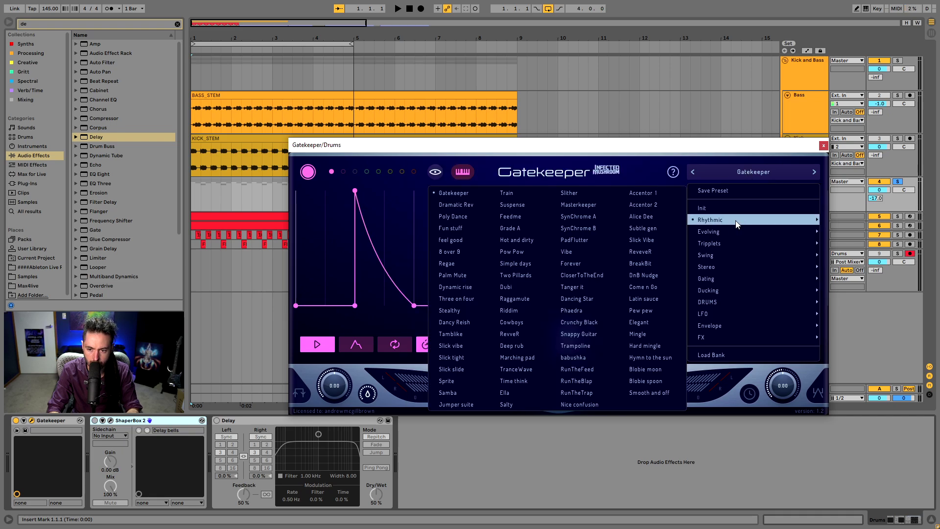
{"action": "left_click", "coordinate": [459, 193]}
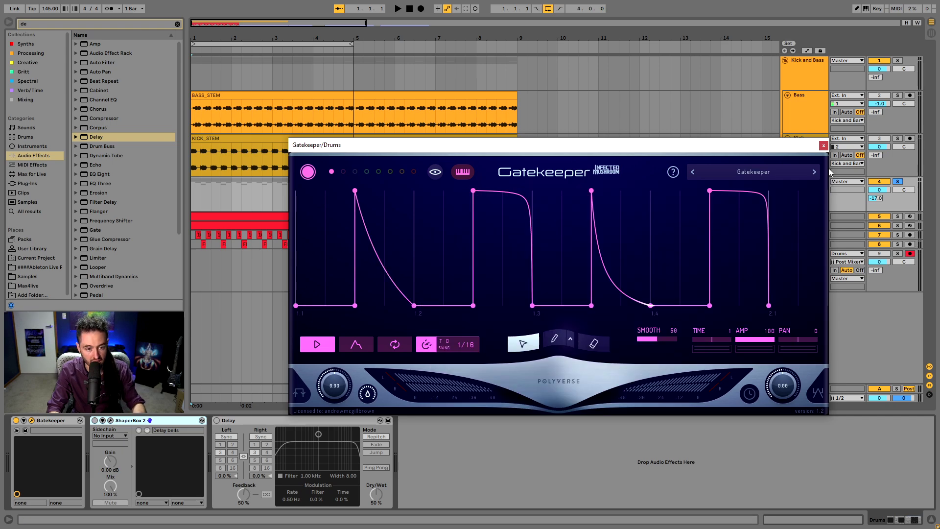
Step: Play the loop to hear the drums through the Gatekeeper preset, and close the plug-in window
{"action": "key", "text": "space"}
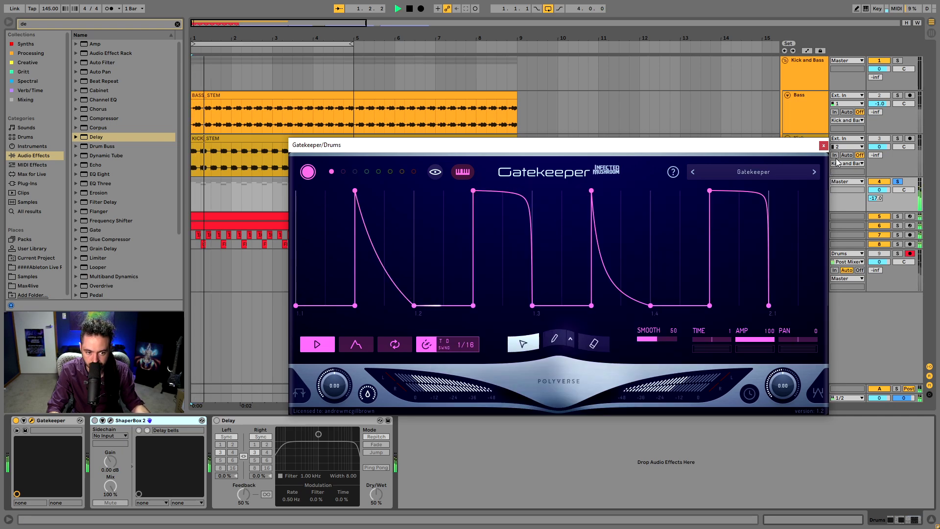
{"action": "left_click_drag", "start_coordinate": [695, 149], "coordinate": [628, 151]}
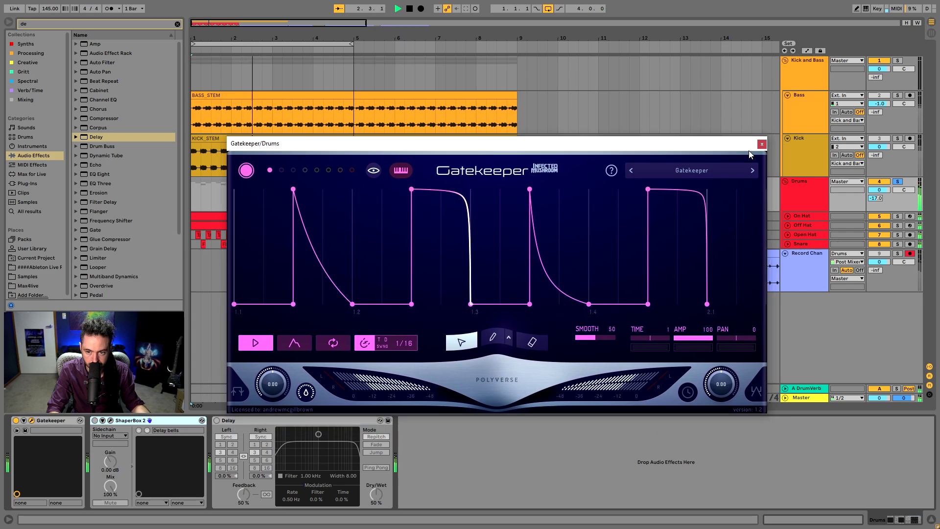
{"action": "left_click", "coordinate": [760, 148]}
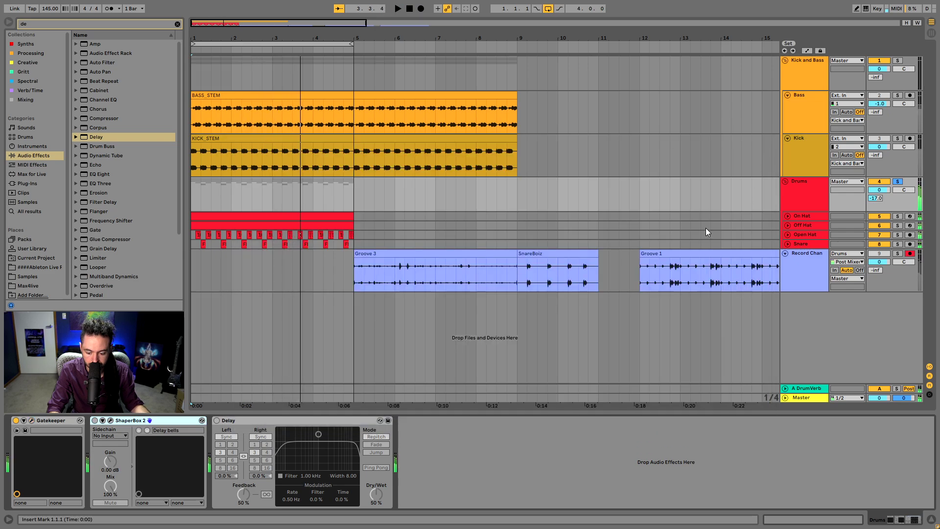
Step: Record the gated drums onto the Record Channel as a four-bar clip from 1.1.1 to 5.1.1, and select that clip
{"action": "left_click_drag", "start_coordinate": [204, 277], "coordinate": [252, 275]}
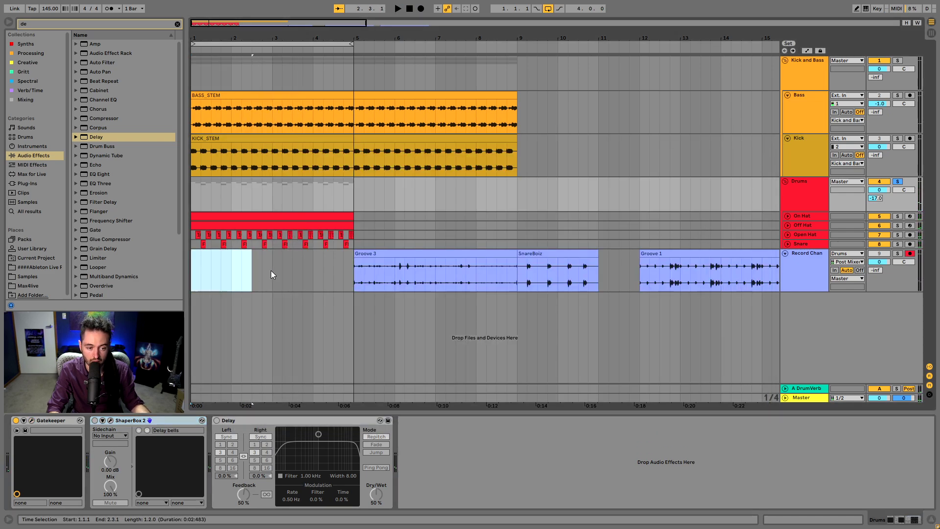
{"action": "left_click_drag", "start_coordinate": [349, 272], "coordinate": [343, 274]}
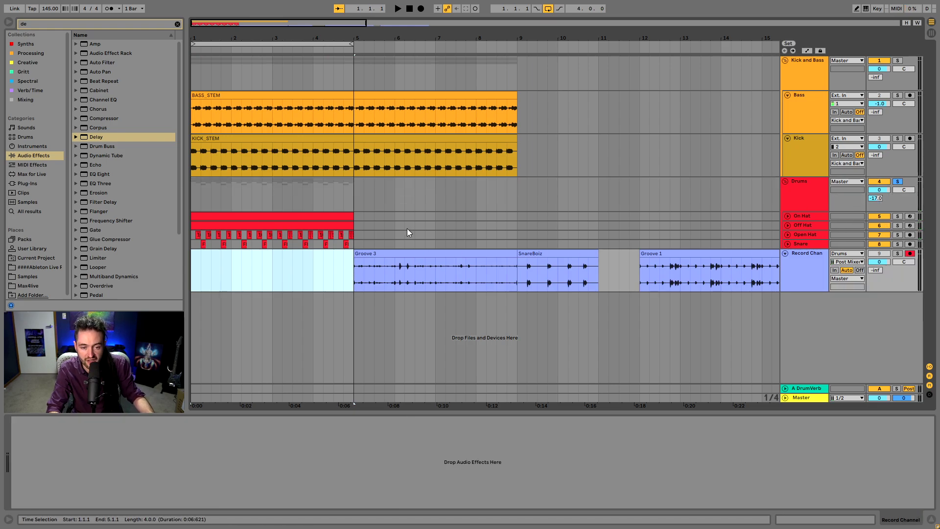
{"action": "left_click", "coordinate": [421, 9]}
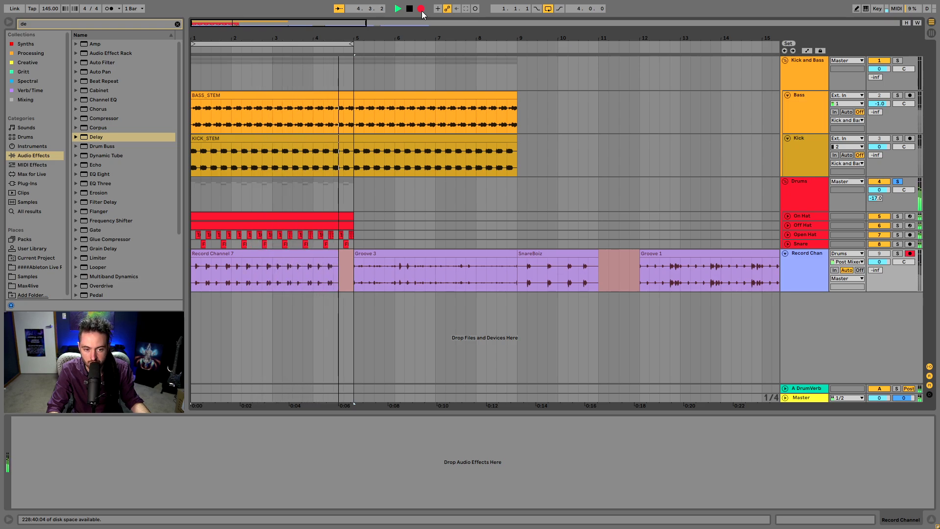
{"action": "key", "text": "space"}
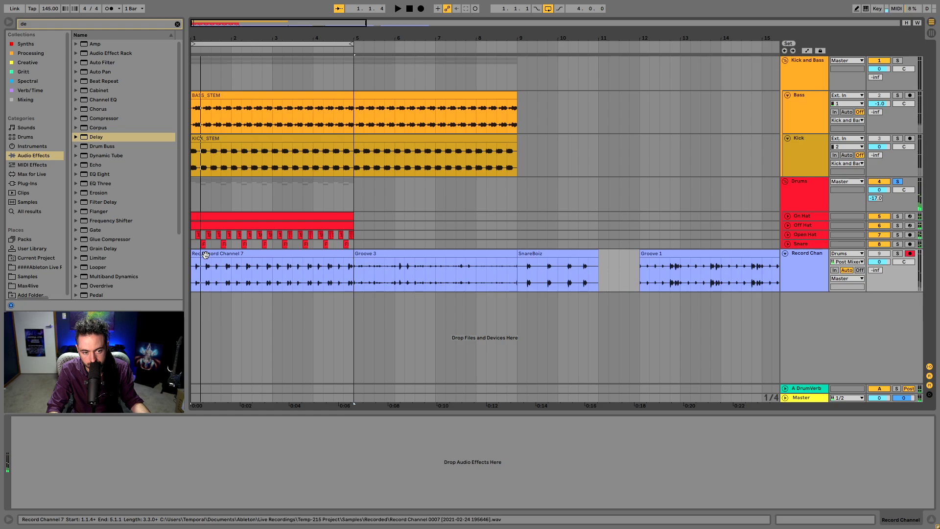
{"action": "left_click", "coordinate": [205, 254]}
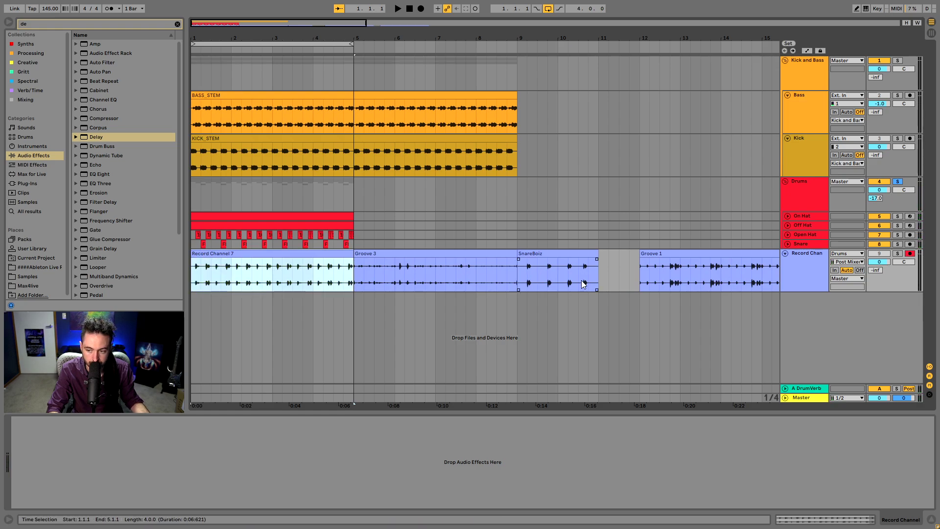
Step: Solo the Record Channel with the Kick and Bass group, and play the new recording against them
{"action": "left_click", "coordinate": [897, 254]}
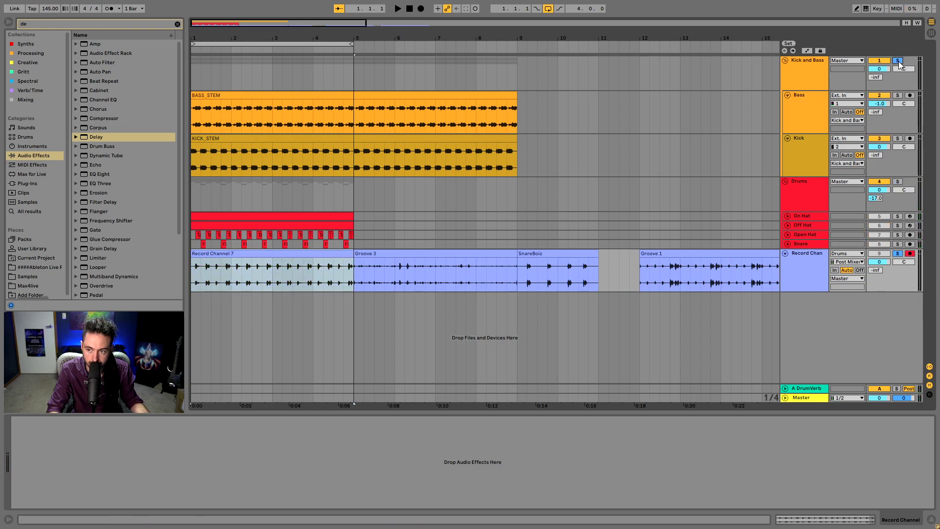
{"action": "key", "text": "space"}
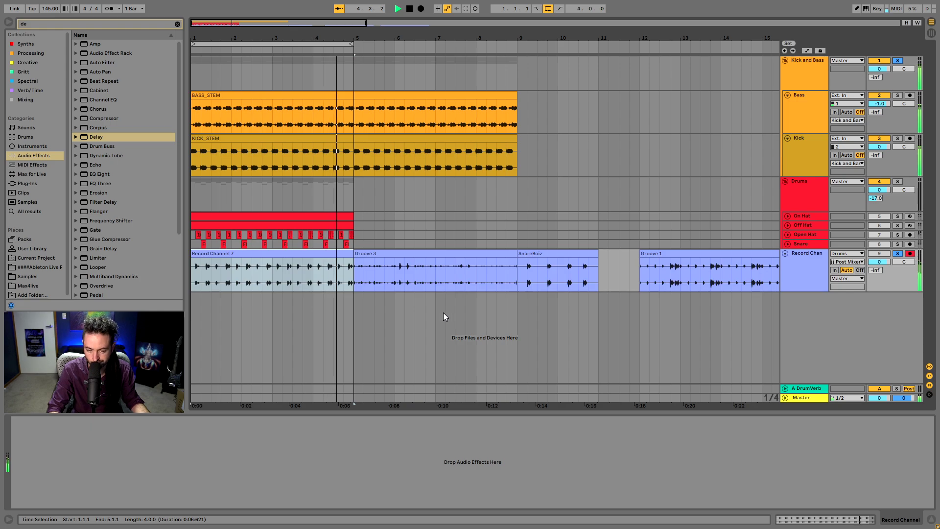
{"action": "key", "text": "space"}
Step: Move the Groove 3 clip to 1.1.1 on a new track below the Record Channel, solo that track and play the loop
{"action": "left_click", "coordinate": [396, 266]}
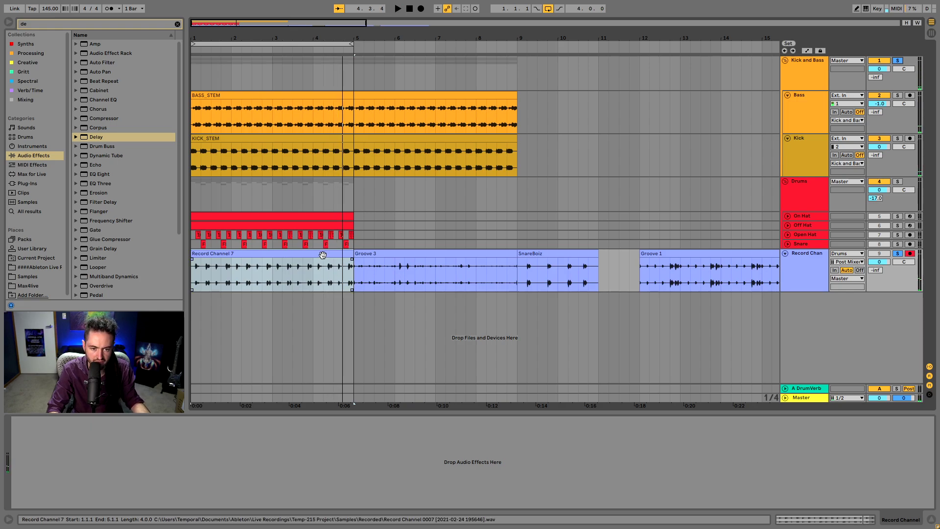
{"action": "left_click_drag", "start_coordinate": [397, 255], "coordinate": [233, 336]}
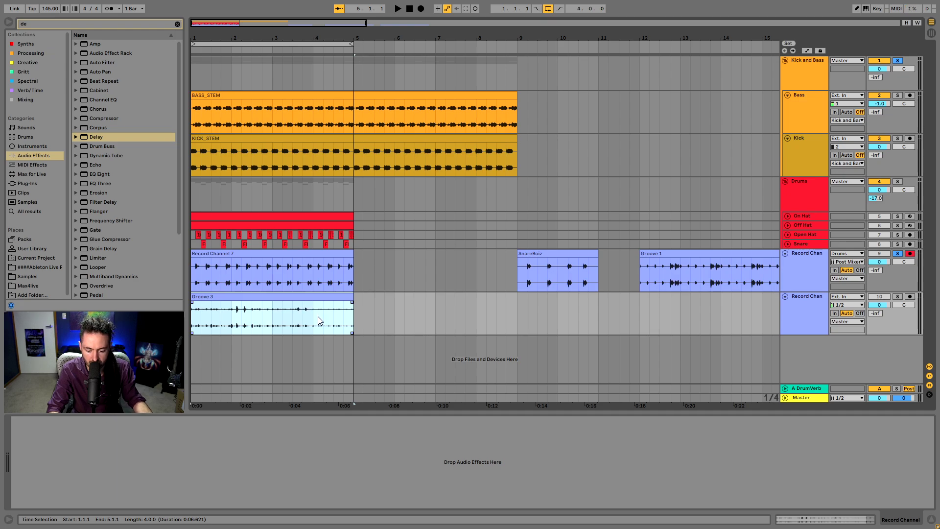
{"action": "left_click", "coordinate": [897, 297]}
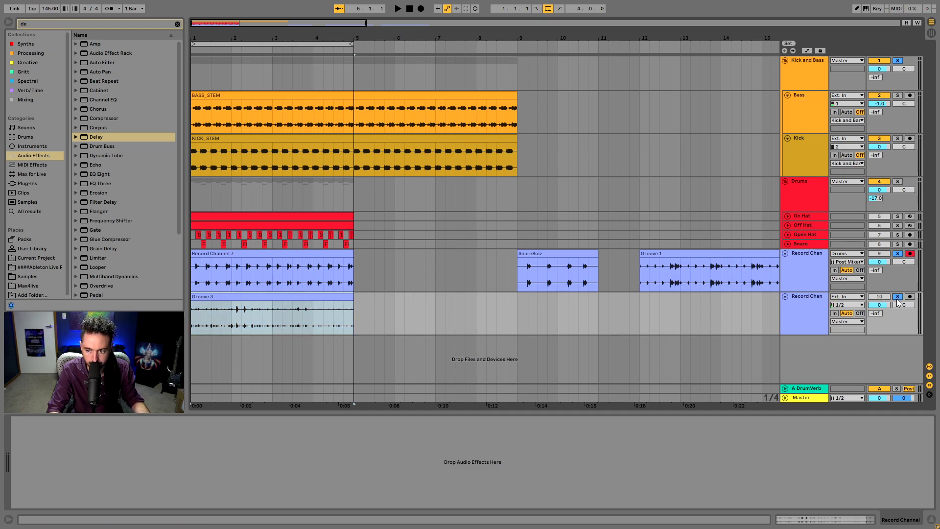
{"action": "key", "text": "space"}
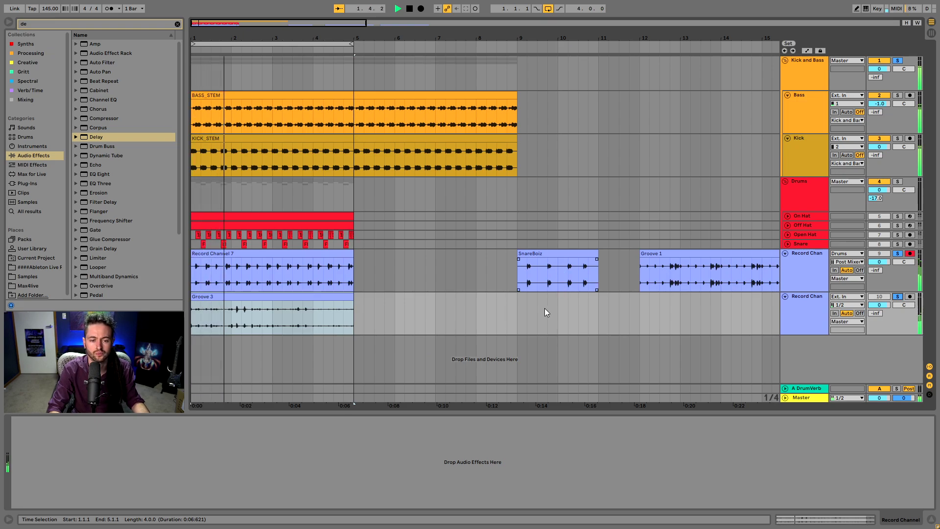
Step: Move the SnareBoiz clip to 1.1.1 on another new track, duplicate it to fill four bars, and solo the track
{"action": "left_click_drag", "start_coordinate": [567, 278], "coordinate": [241, 365]}
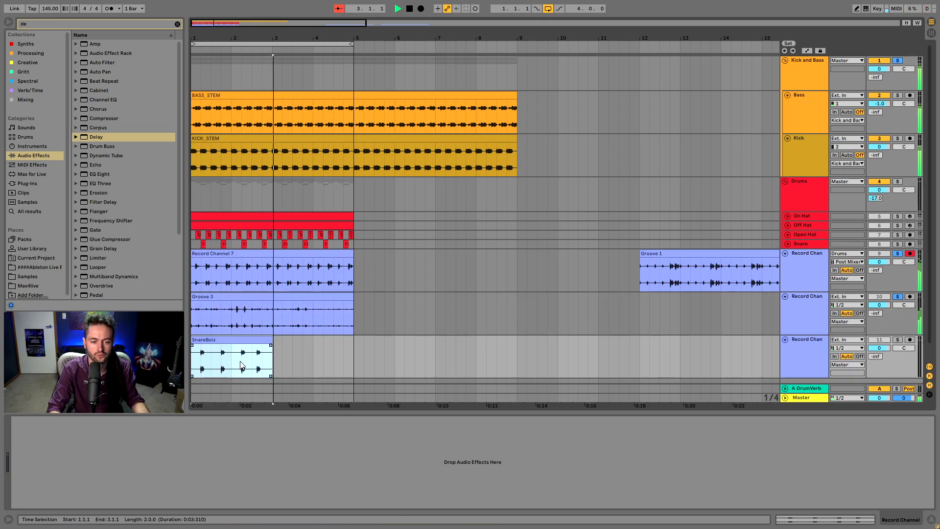
{"action": "key", "text": "ctrl+d"}
{"action": "left_click", "coordinate": [897, 339]}
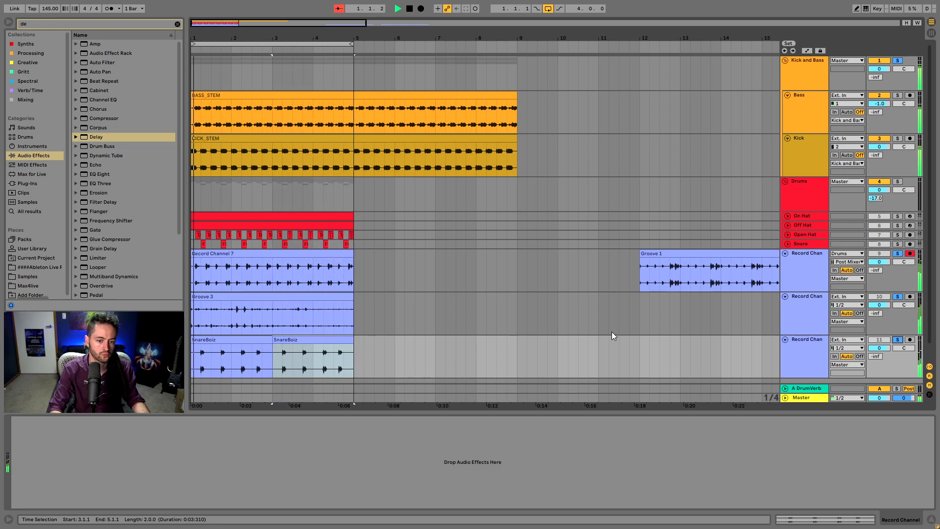
Step: Copy the Groove 1 clip to 1.1.1 on a new track below SnareBoiz, and solo that track
{"action": "scroll", "coordinate": [612, 336], "scroll_direction": "down", "scroll_amount": 1}
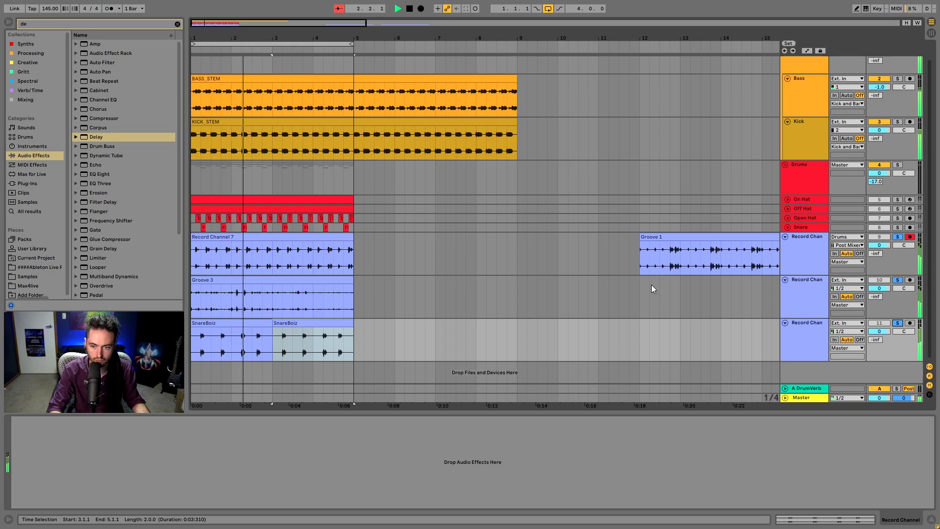
{"action": "left_click", "coordinate": [677, 236]}
{"action": "left_click_drag", "start_coordinate": [677, 235], "coordinate": [221, 380]}
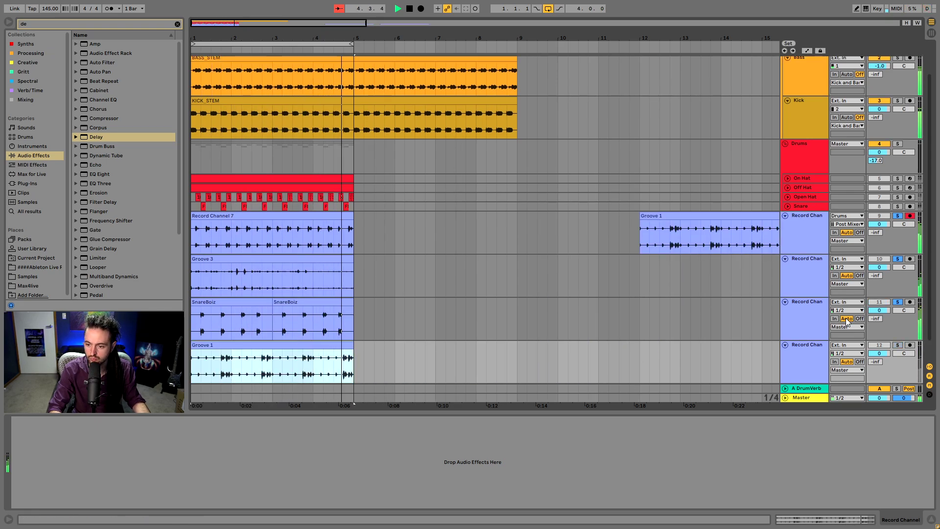
{"action": "left_click", "coordinate": [897, 345]}
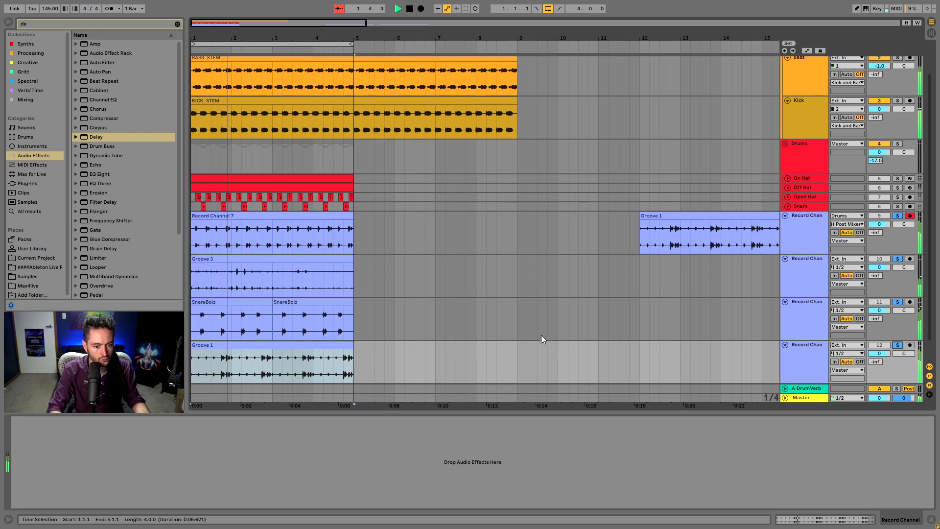
Step: Take the copied Groove 1 clip out of the loop and delete it, keeping the original at bar 12
{"action": "scroll", "coordinate": [541, 335], "scroll_direction": "down", "scroll_amount": 1}
{"action": "left_click_drag", "start_coordinate": [308, 323], "coordinate": [594, 307]}
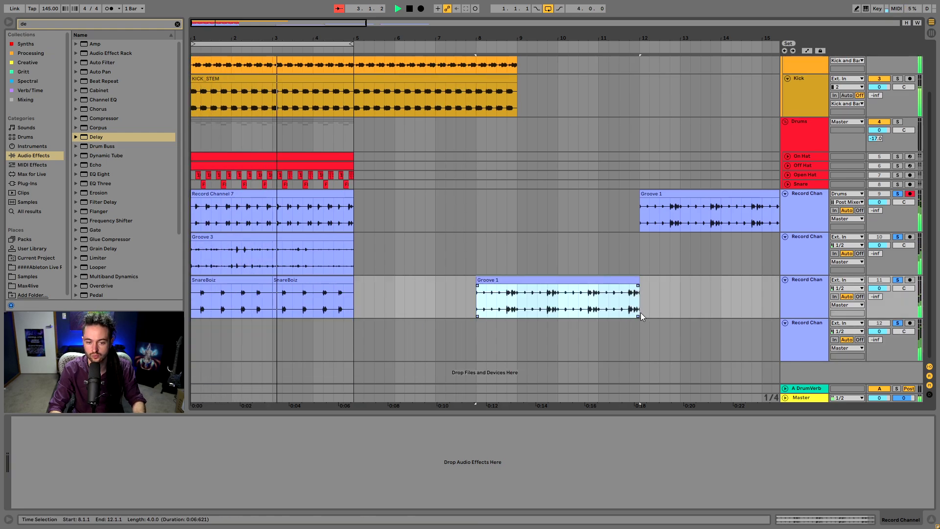
{"action": "key", "text": "Delete"}
Step: Try a copy of the Groove 2 clip at 1.1.1 on the empty track below SnareBoiz
{"action": "left_click_drag", "start_coordinate": [632, 38], "coordinate": [632, 21]}
{"action": "left_click_drag", "start_coordinate": [557, 192], "coordinate": [235, 326]}
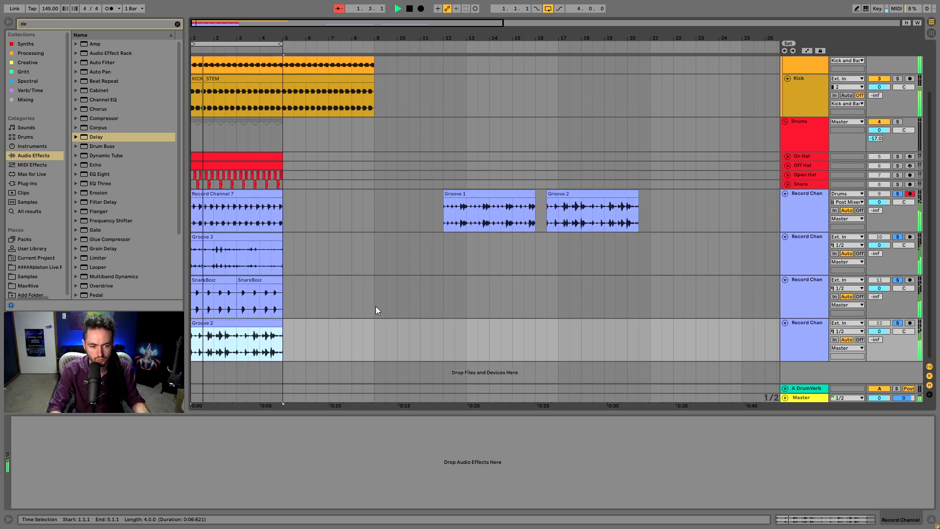
{"action": "left_click_drag", "start_coordinate": [234, 38], "coordinate": [290, 90]}
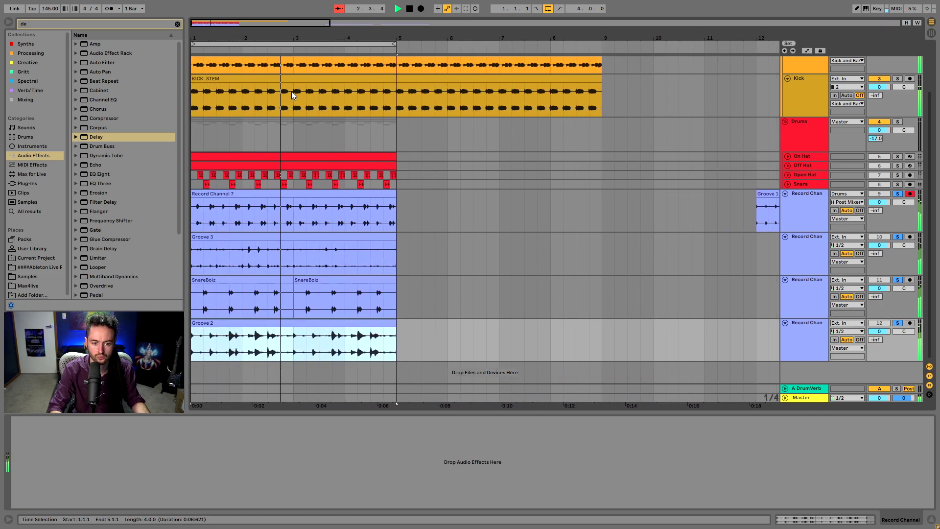
{"action": "left_click", "coordinate": [369, 343]}
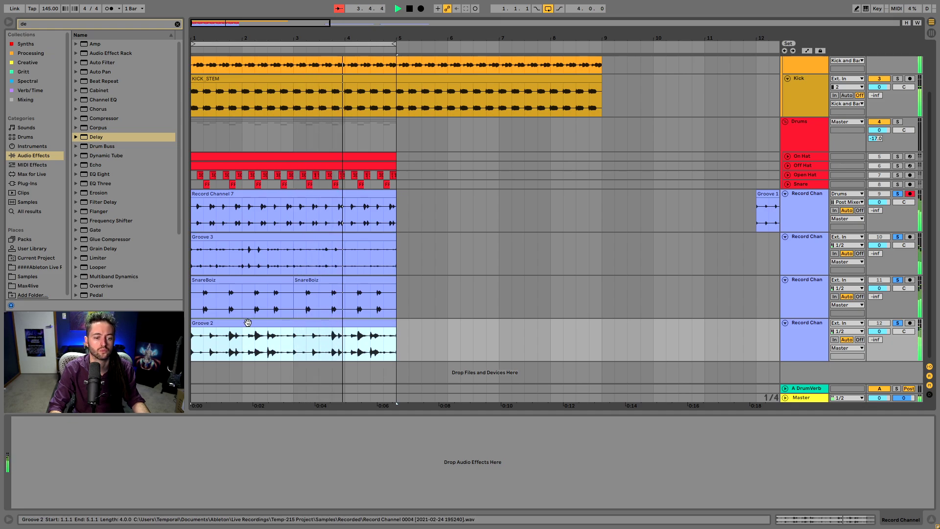
Step: Take the copied Groove 2 clip out of the loop and delete it
{"action": "left_click_drag", "start_coordinate": [249, 349], "coordinate": [544, 348]}
{"action": "left_click_drag", "start_coordinate": [621, 31], "coordinate": [618, 10]}
{"action": "key", "text": "Delete"}
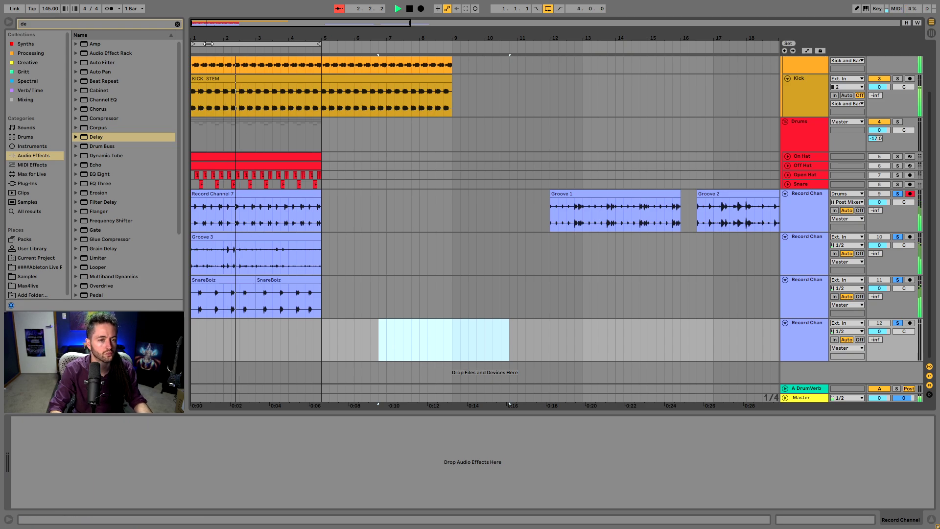
Step: Listen to Record Channel 7, Groove 3 and SnareBoiz together with the kick and bass, and stop playback
{"action": "left_click_drag", "start_coordinate": [250, 36], "coordinate": [296, 64]}
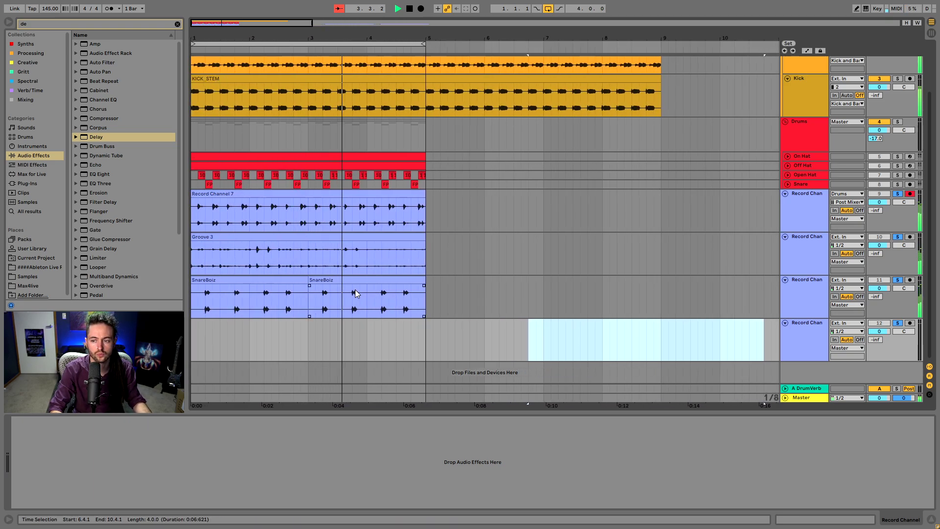
{"action": "left_click", "coordinate": [282, 258]}
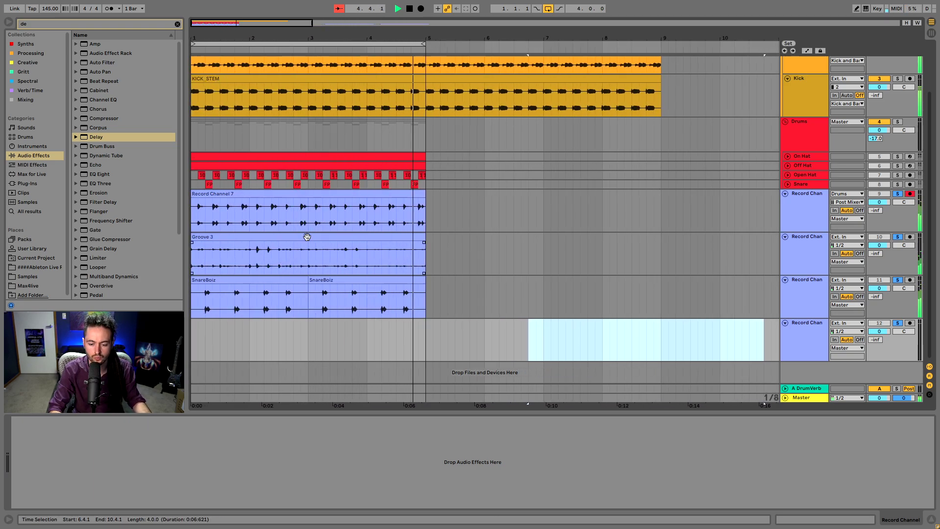
{"action": "key", "text": "space"}
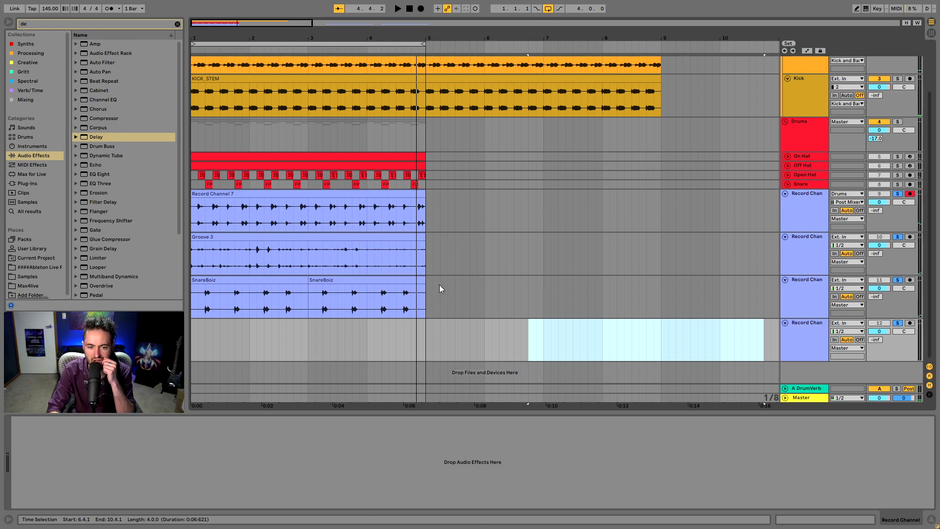
Step: Clear the solos from the Kick and Bass group and all the Record Channel tracks
{"action": "left_click", "coordinate": [402, 291]}
{"action": "scroll", "coordinate": [360, 294], "scroll_direction": "up", "scroll_amount": 2}
{"action": "left_click", "coordinate": [800, 251]}
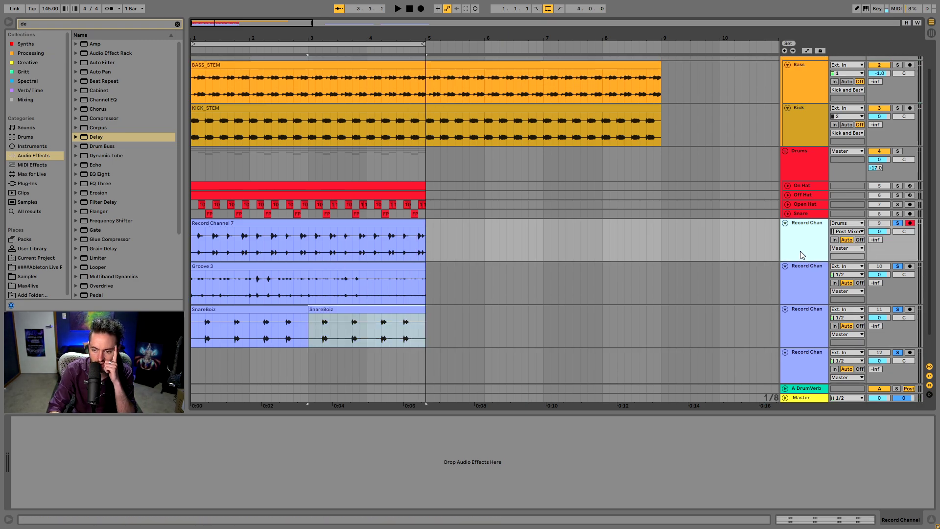
{"action": "left_click", "coordinate": [811, 285]}
{"action": "left_click", "coordinate": [897, 266]}
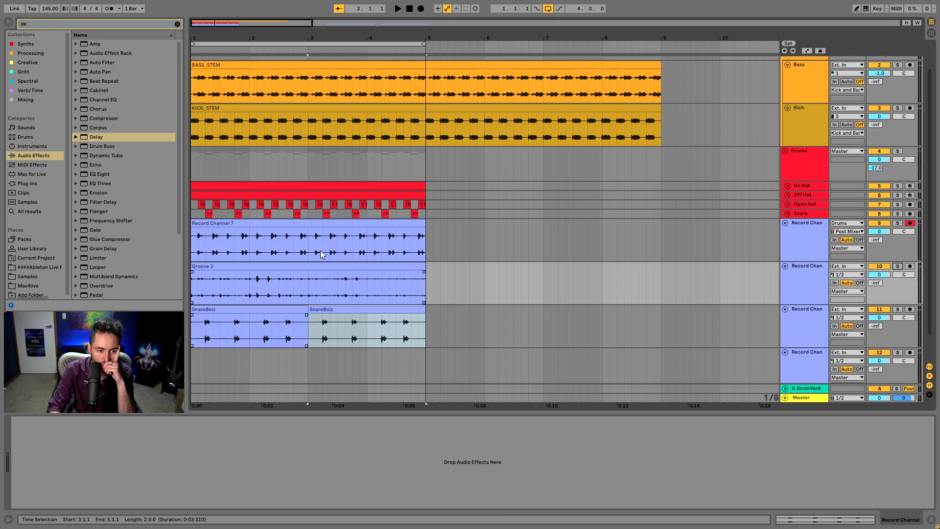
Step: Move the Record Channel 7, Groove 3 and both SnareBoiz clips together four bars later to start at 5.1.1
{"action": "left_click_drag", "start_coordinate": [400, 36], "coordinate": [396, 22]}
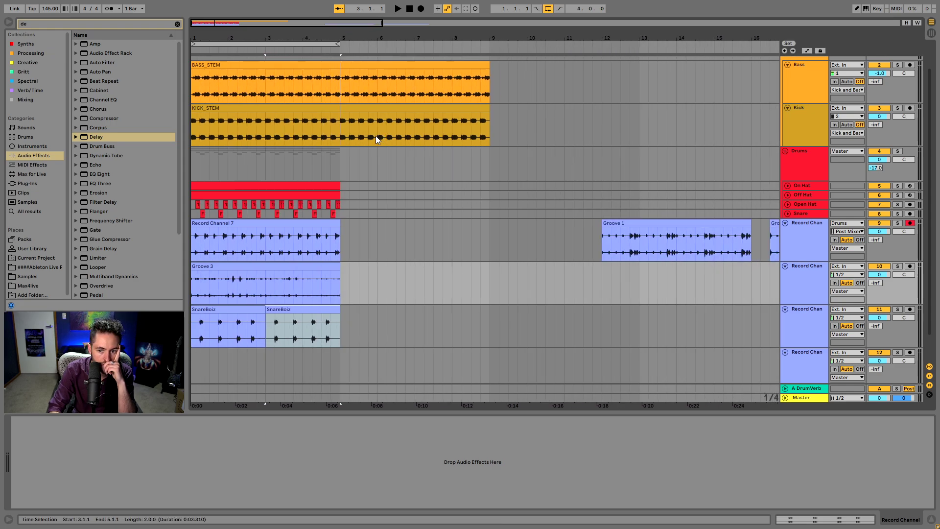
{"action": "left_click", "coordinate": [255, 243]}
{"action": "left_click", "coordinate": [302, 323]}
{"action": "left_click", "coordinate": [785, 172]}
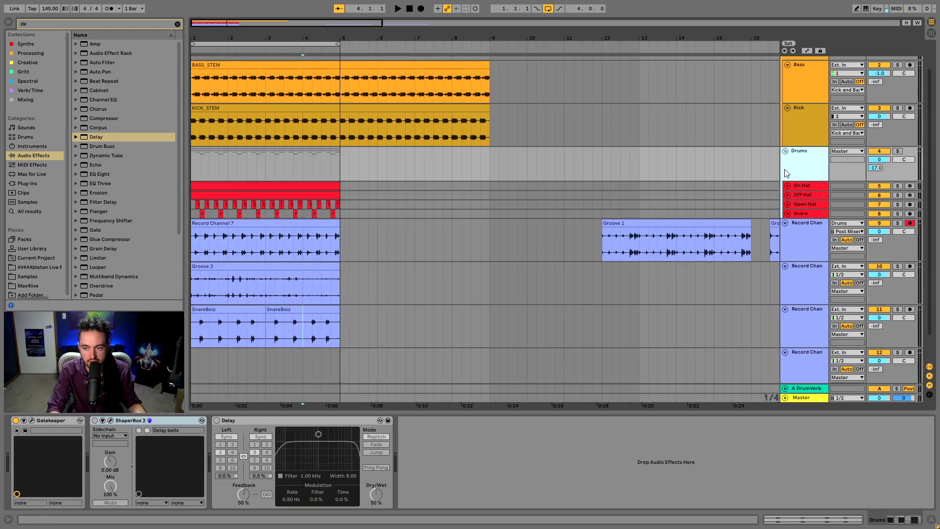
{"action": "left_click", "coordinate": [272, 223]}
{"action": "left_click", "coordinate": [293, 309], "text": "shift"}
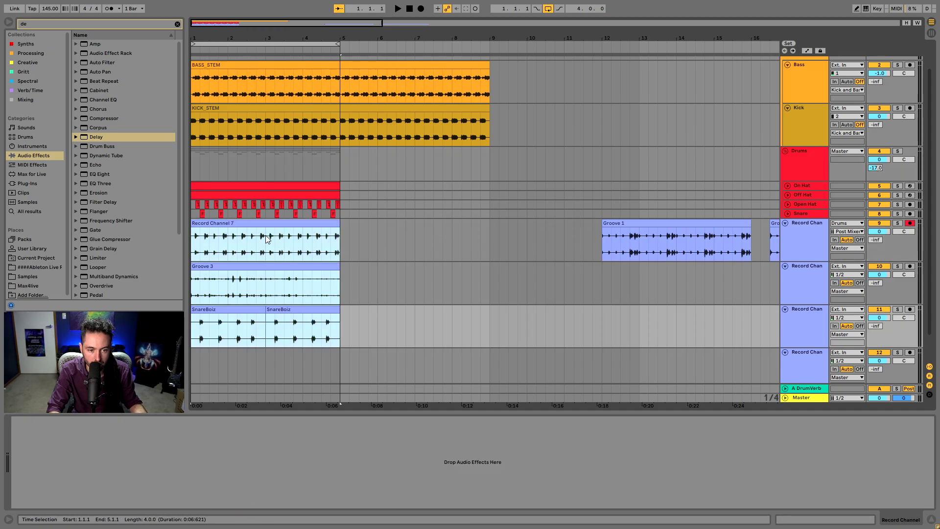
{"action": "left_click_drag", "start_coordinate": [264, 223], "coordinate": [361, 223]}
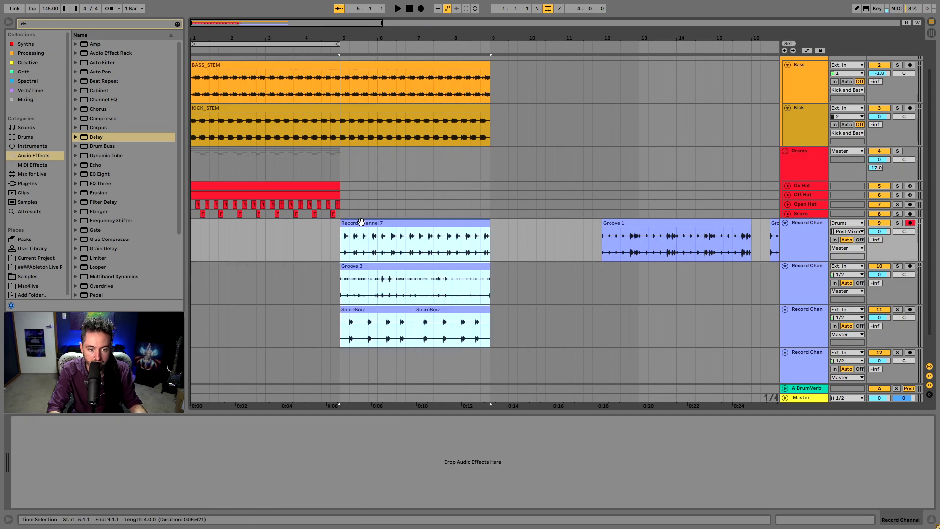
Step: Open Gatekeeper on the Drums group and load its Dramatic Rev preset
{"action": "left_click", "coordinate": [209, 176]}
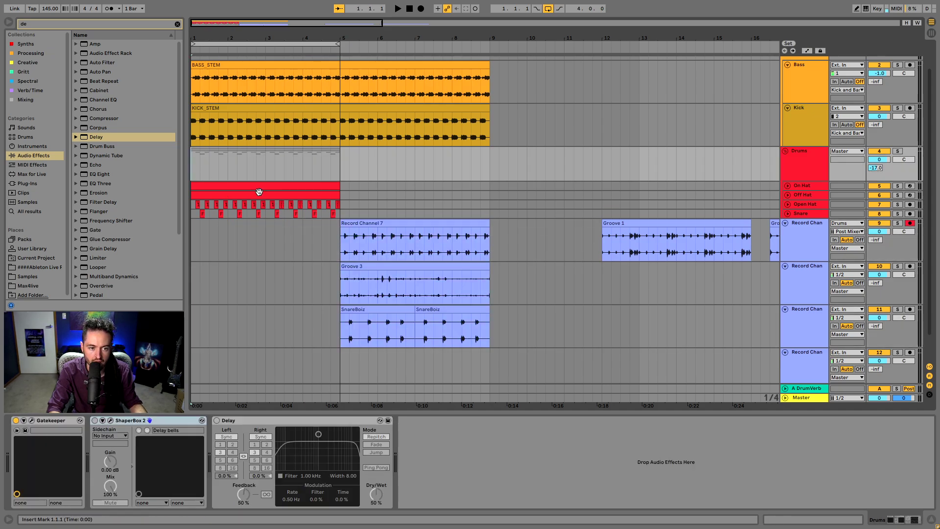
{"action": "left_click", "coordinate": [32, 420]}
{"action": "left_click", "coordinate": [753, 170]}
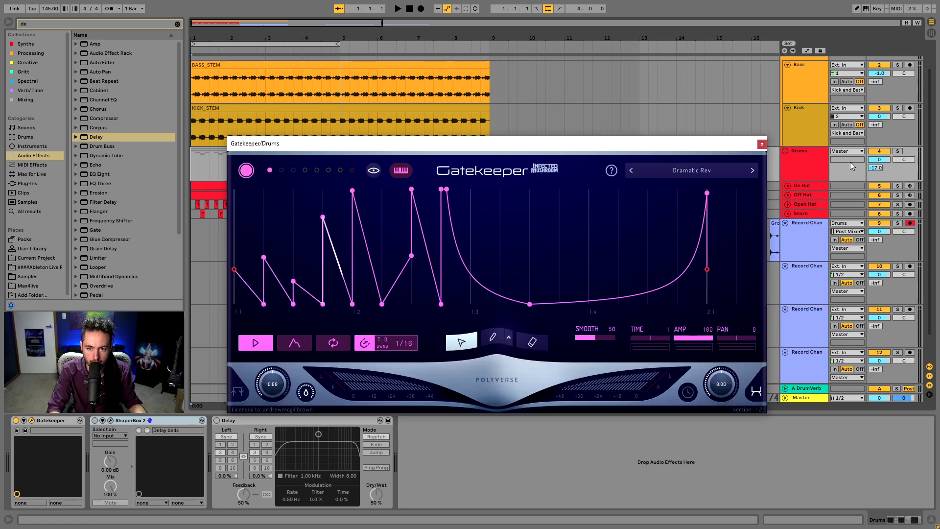
Step: Solo the Drums group, play the loop, and switch Gatekeeper to the Poly Dance preset
{"action": "left_click", "coordinate": [897, 150]}
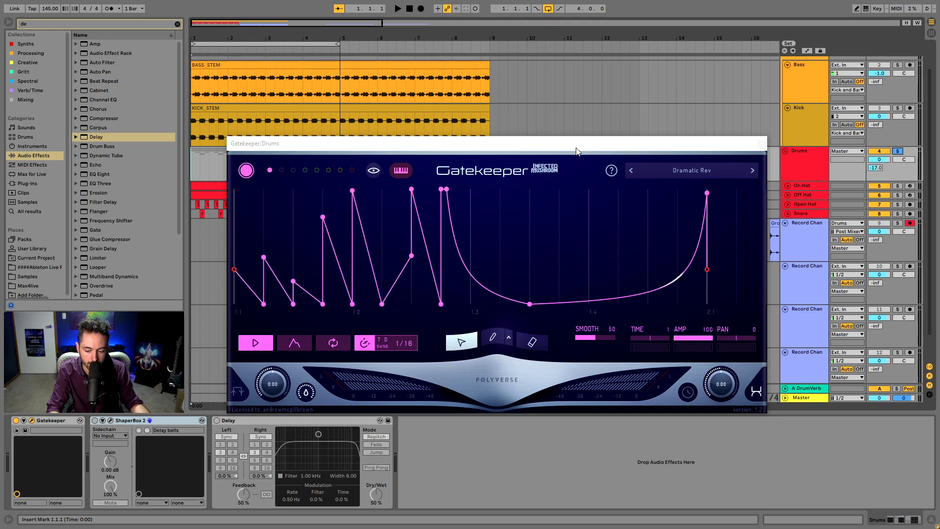
{"action": "key", "text": "space"}
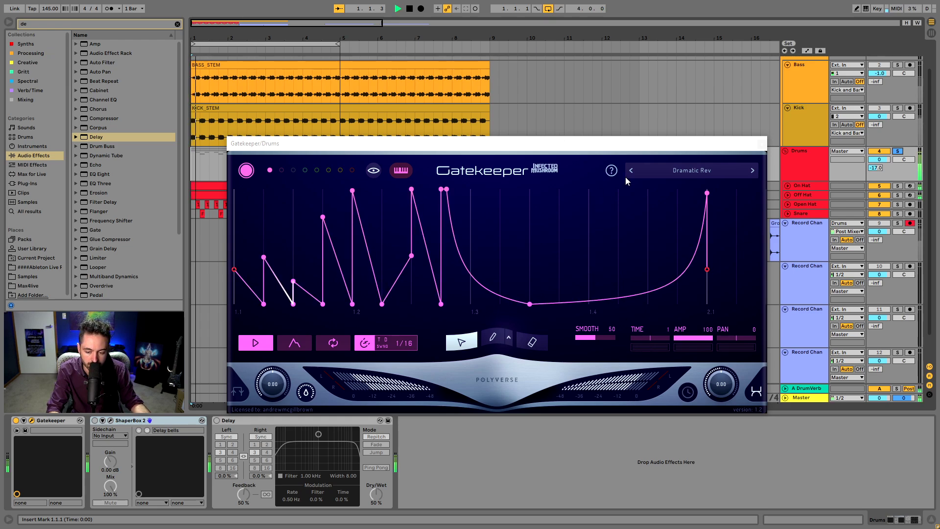
{"action": "left_click", "coordinate": [754, 171]}
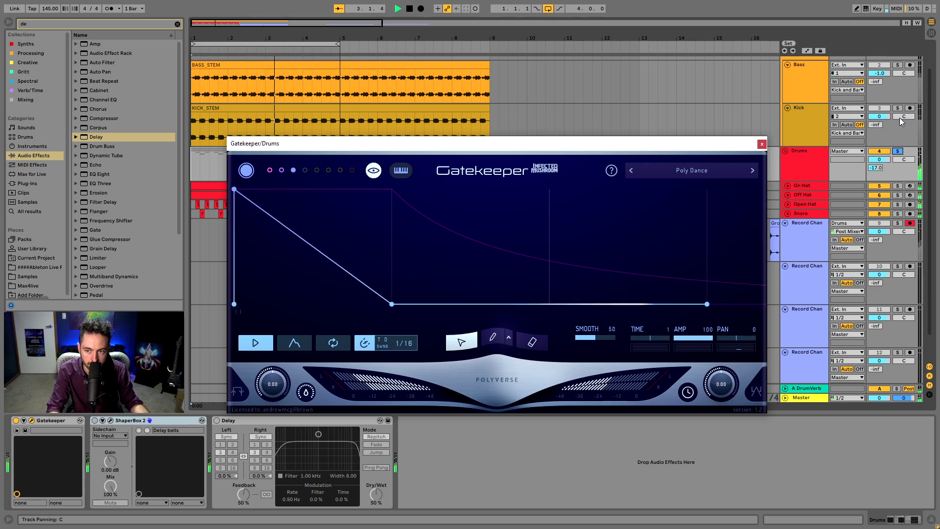
Step: Solo the Kick and Bass group alongside the drums and advance Gatekeeper to the Palm Mute preset
{"action": "scroll", "coordinate": [905, 72], "scroll_direction": "up", "scroll_amount": 2}
{"action": "left_click", "coordinate": [897, 60]}
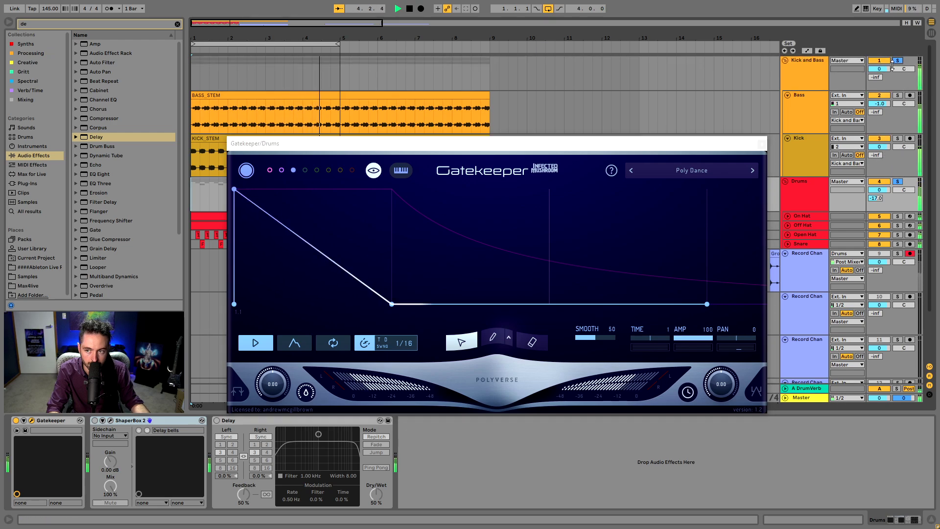
{"action": "left_click", "coordinate": [752, 171]}
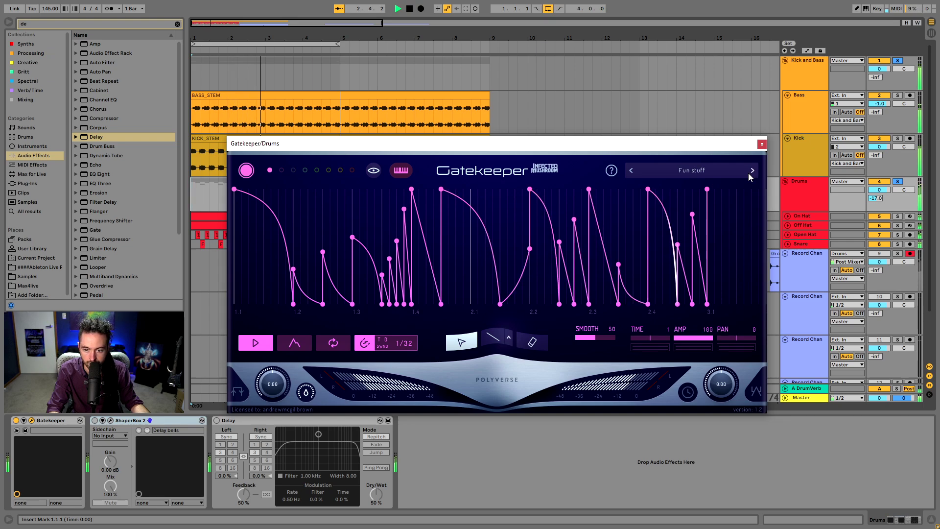
{"action": "left_click", "coordinate": [751, 173]}
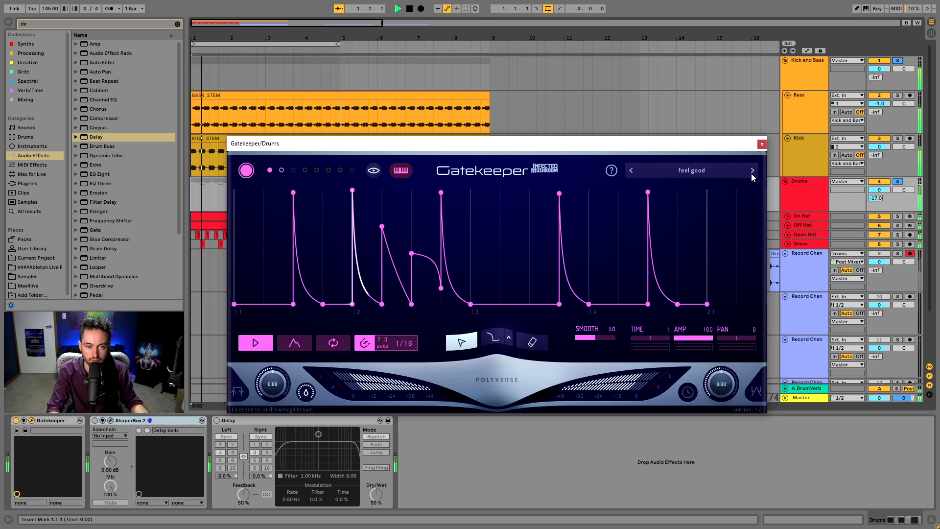
{"action": "left_click", "coordinate": [750, 173]}
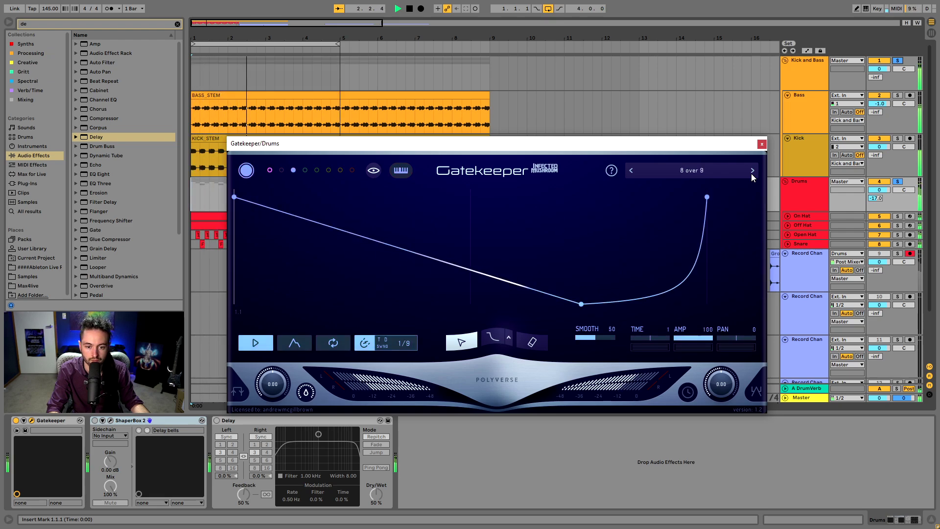
{"action": "left_click", "coordinate": [751, 173]}
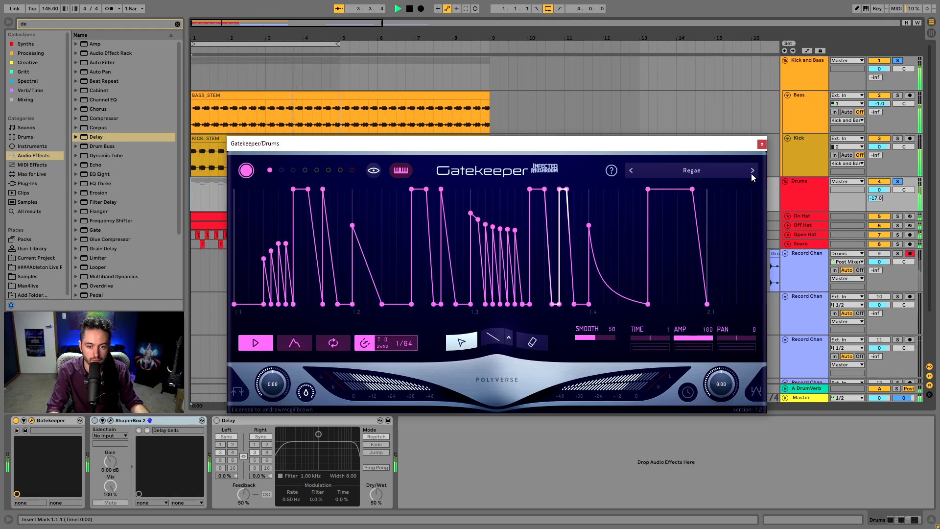
{"action": "left_click", "coordinate": [751, 173]}
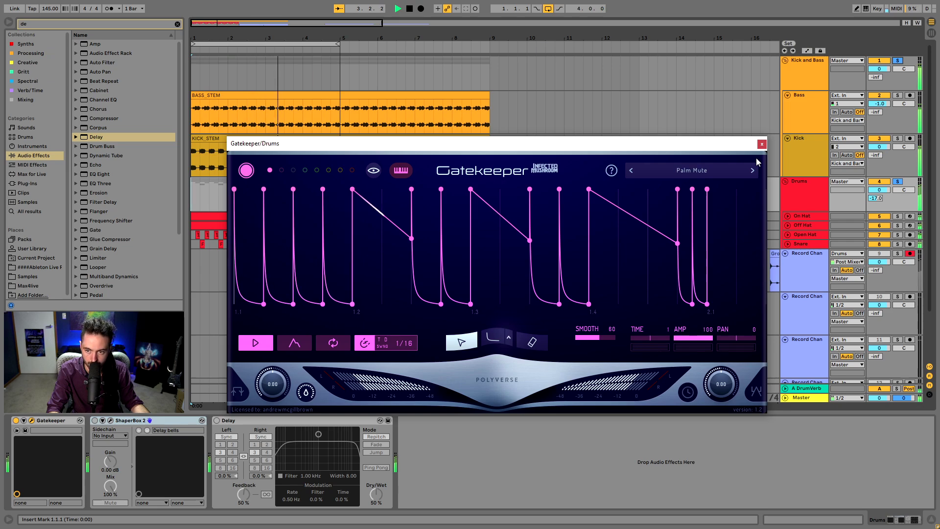
{"action": "left_click", "coordinate": [760, 144]}
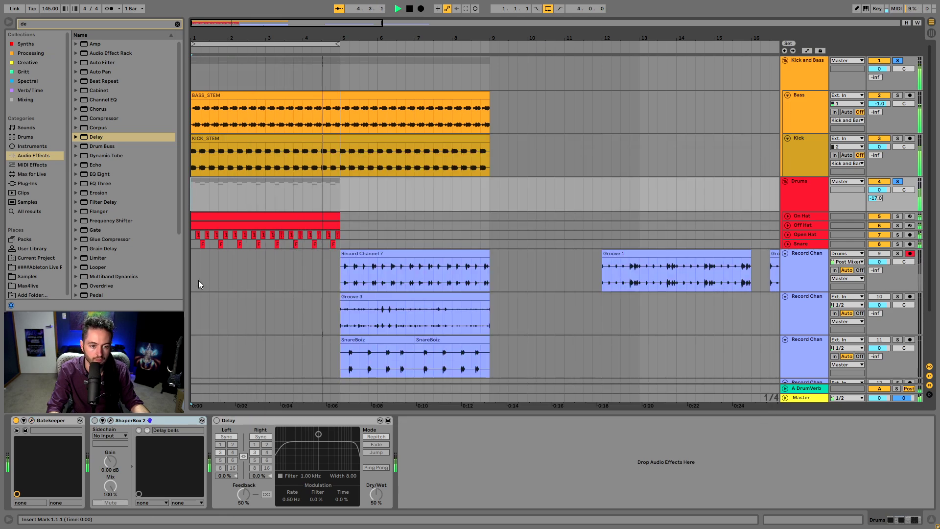
Step: Record the looped drums onto the first Record Channel track and shift the boundary between the two takes back to about 2.3.3
{"action": "left_click", "coordinate": [420, 9]}
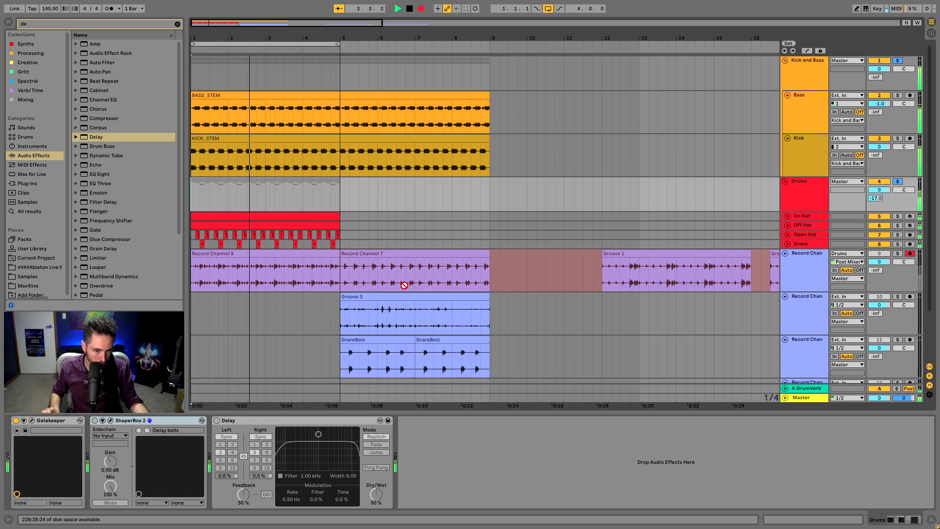
{"action": "key", "text": "space"}
{"action": "mouse_move", "coordinate": [263, 266]}
{"action": "left_mouse_down"}
{"action": "mouse_move", "coordinate": [188, 266]}
{"action": "mouse_move", "coordinate": [255, 266]}
{"action": "left_mouse_up"}
{"action": "left_click", "coordinate": [244, 263]}
{"action": "left_click", "coordinate": [245, 253]}
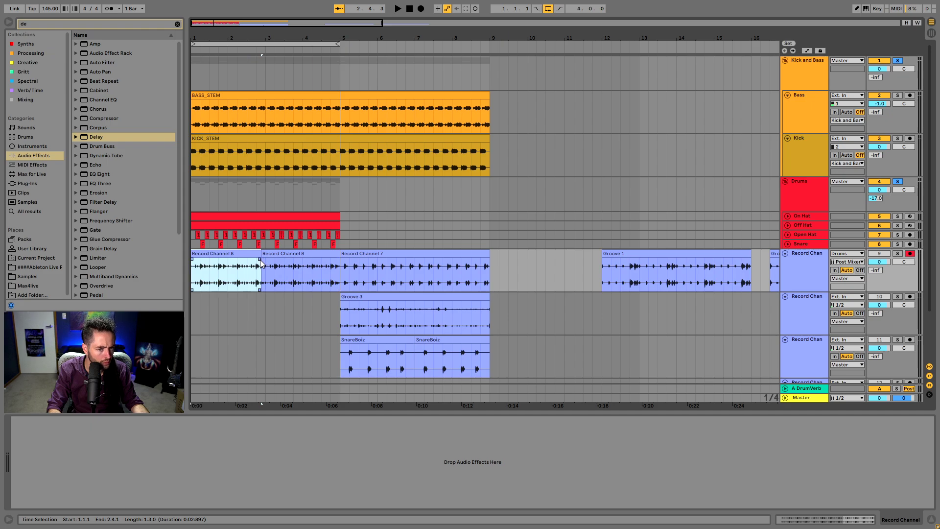
{"action": "left_click", "coordinate": [263, 255]}
{"action": "left_click_drag", "start_coordinate": [256, 257], "coordinate": [251, 257]}
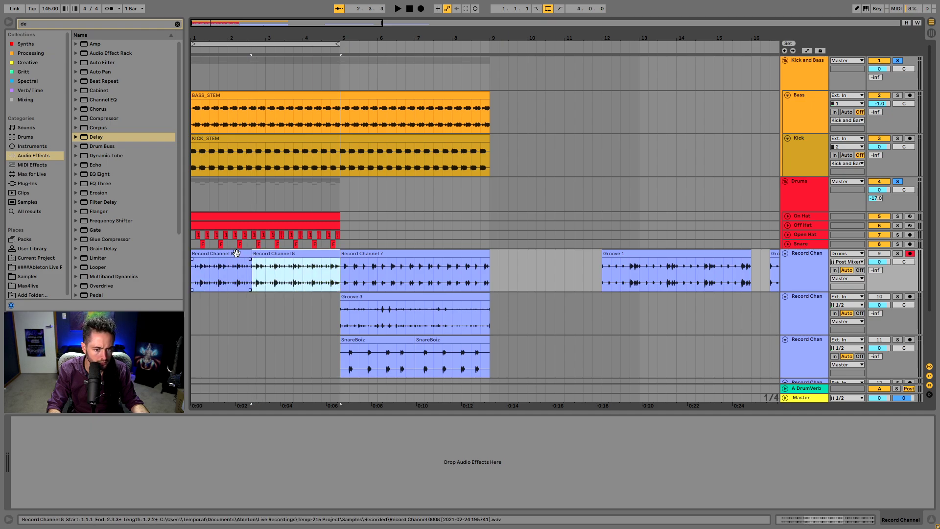
Step: Consolidate the two Record Channel 8 clips into one four-bar clip and rename it Groove 5
{"action": "left_click", "coordinate": [238, 254]}
{"action": "left_click", "coordinate": [266, 256], "text": "shift"}
{"action": "key", "text": "ctrl+j"}
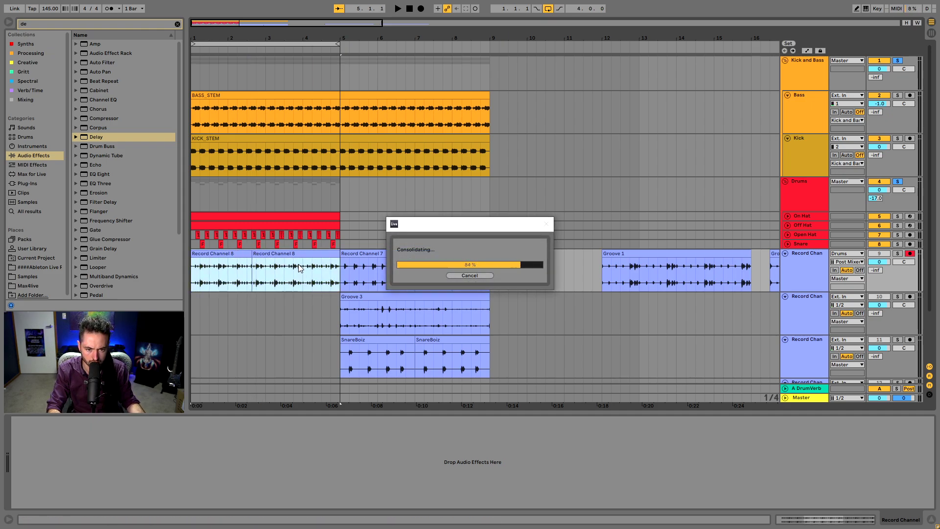
{"action": "key", "text": "ctrl+r"}
{"action": "type", "text": "gr"}
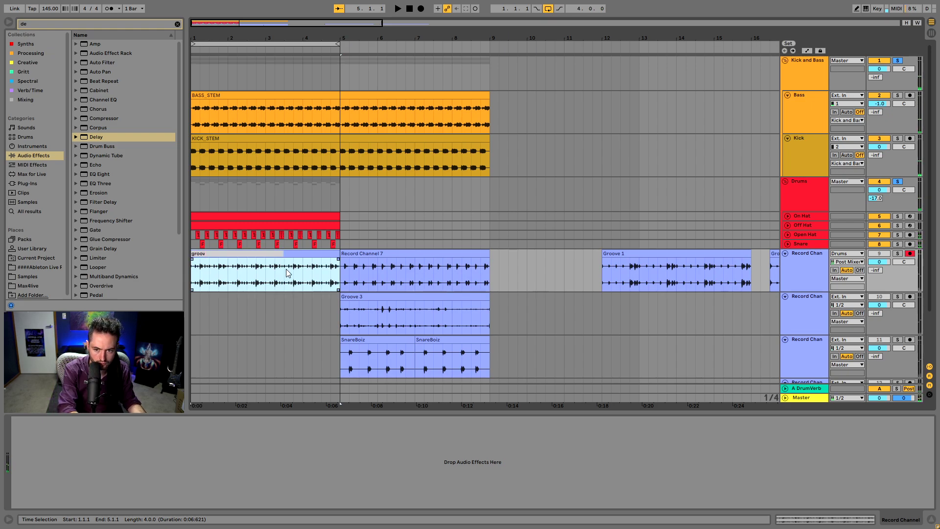
{"action": "type", "text": "r"}
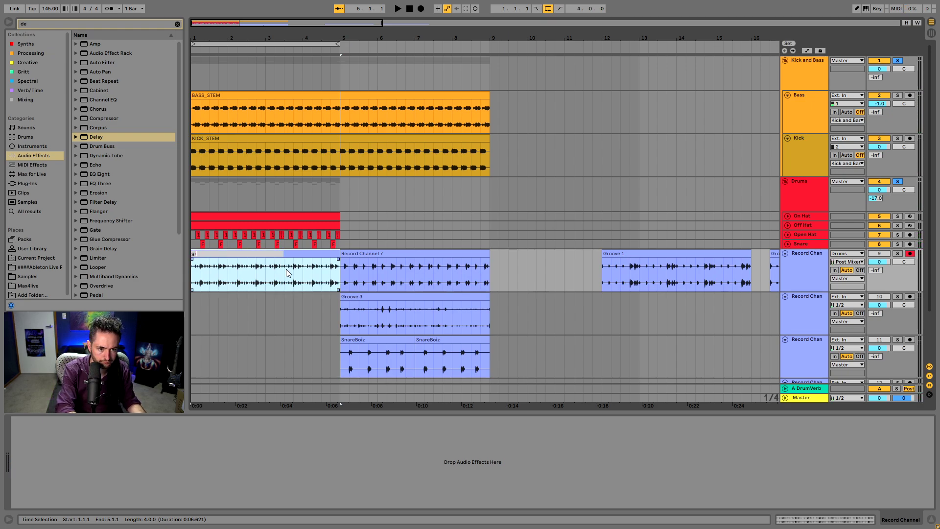
{"action": "key", "text": "BackSpace"}
{"action": "type", "text": "Groov"}
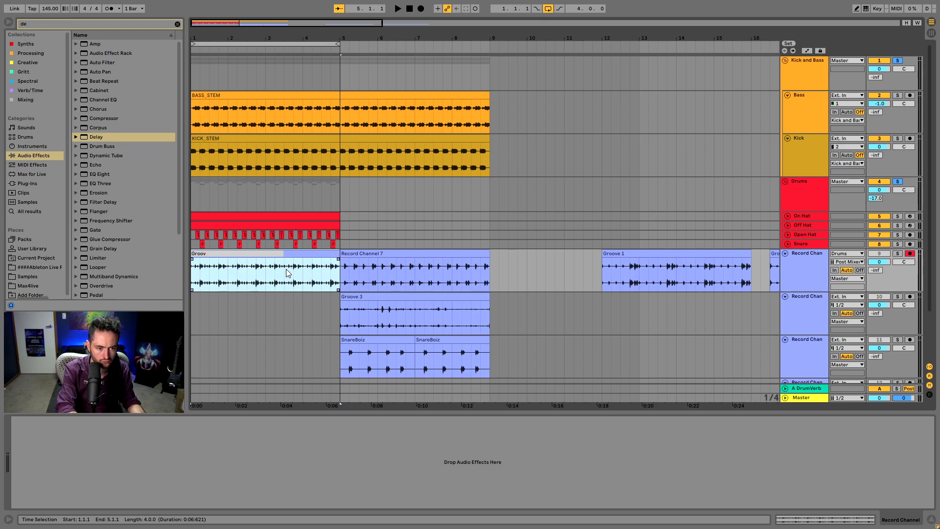
{"action": "type", "text": "e 4"}
{"action": "key", "text": "BackSpace"}
{"action": "type", "text": "5"}
{"action": "key", "text": "Return"}
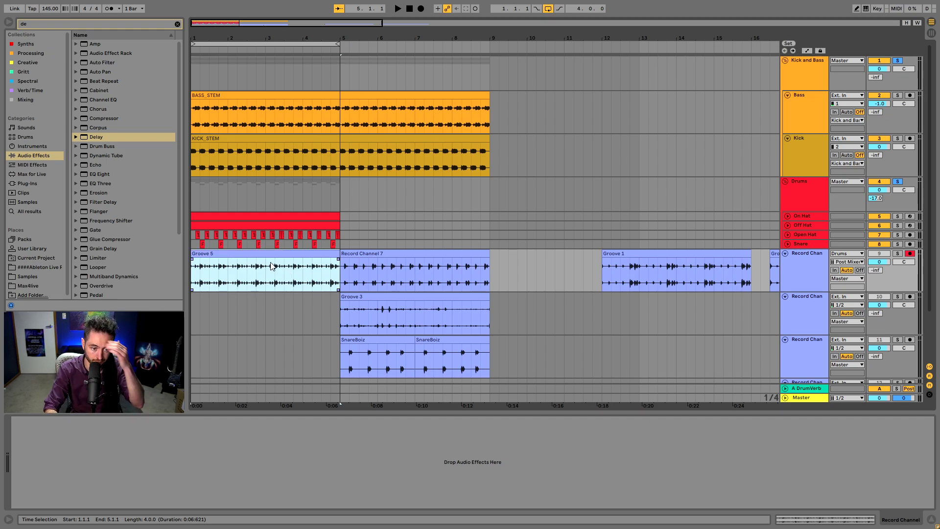
Step: Solo and play the first Record Channel track, and move the Groove 5 clip to the second Record Channel track at bar 9
{"action": "left_click", "coordinate": [897, 253]}
{"action": "key", "text": "space"}
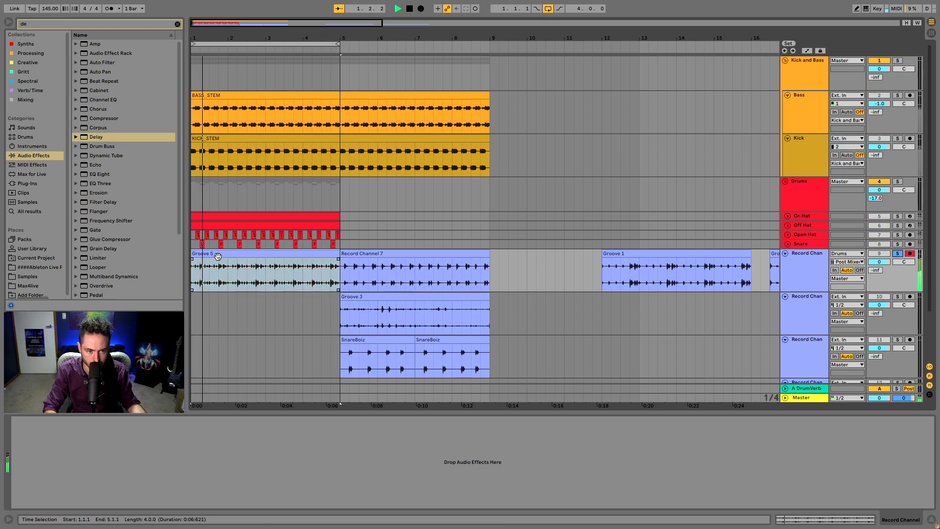
{"action": "left_click_drag", "start_coordinate": [222, 250], "coordinate": [520, 328]}
Step: Solo the Drums group, play the loop, and advance its Gatekeeper to the Tamblike preset
{"action": "left_click", "coordinate": [777, 196]}
{"action": "left_click", "coordinate": [897, 181]}
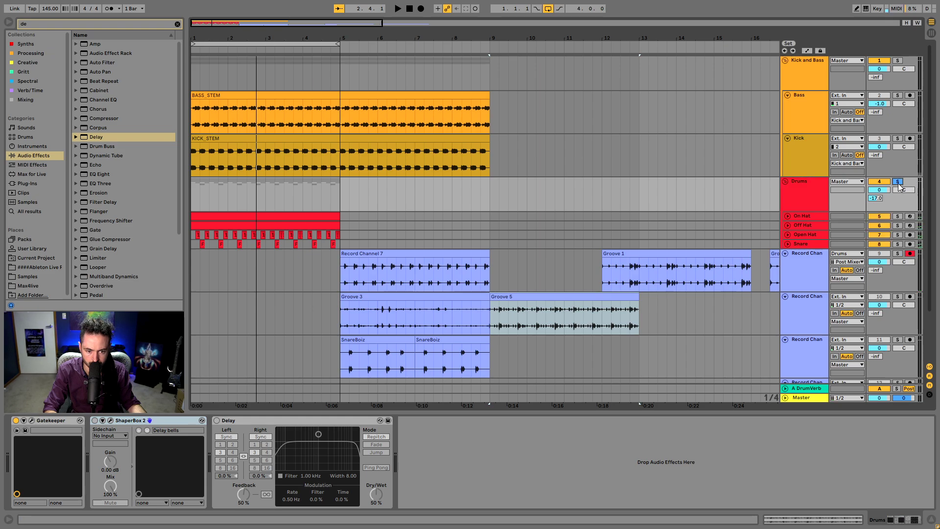
{"action": "left_click", "coordinate": [250, 201]}
{"action": "key", "text": "space"}
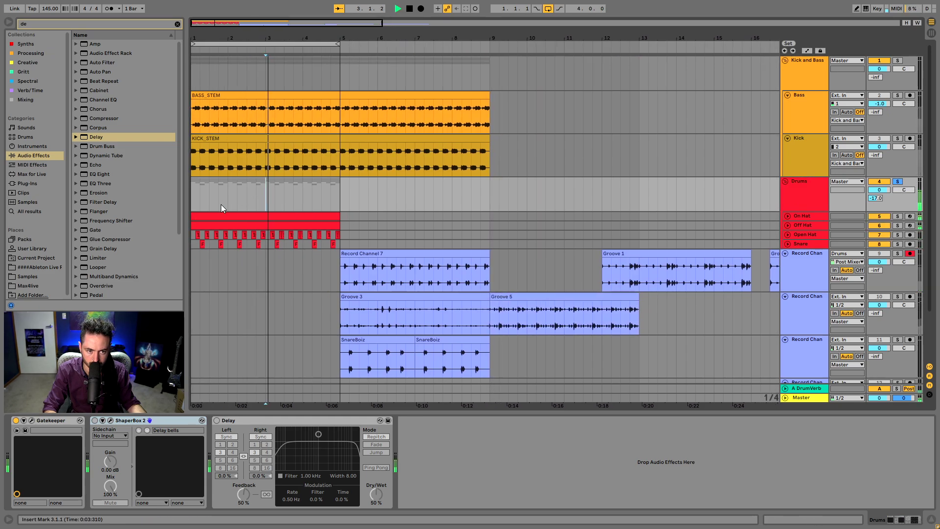
{"action": "left_click", "coordinate": [32, 420]}
{"action": "left_click", "coordinate": [752, 170]}
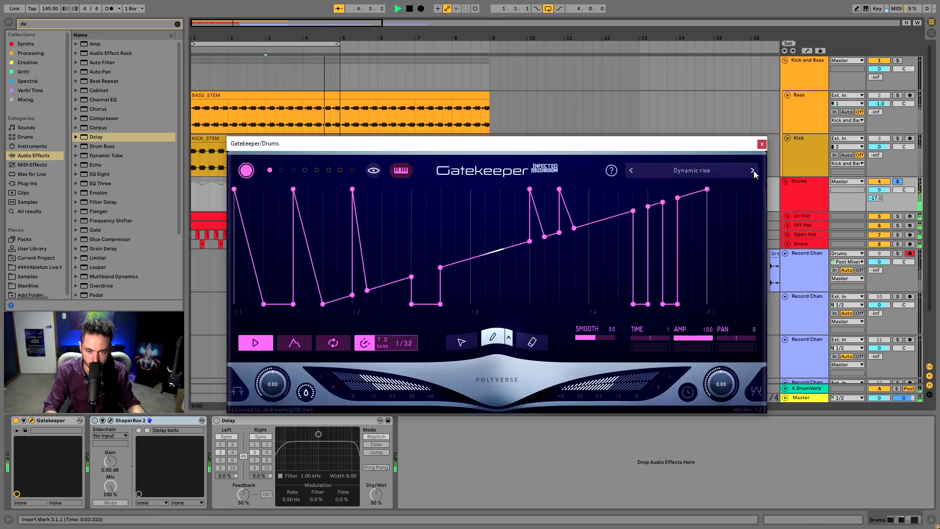
{"action": "left_click", "coordinate": [754, 171]}
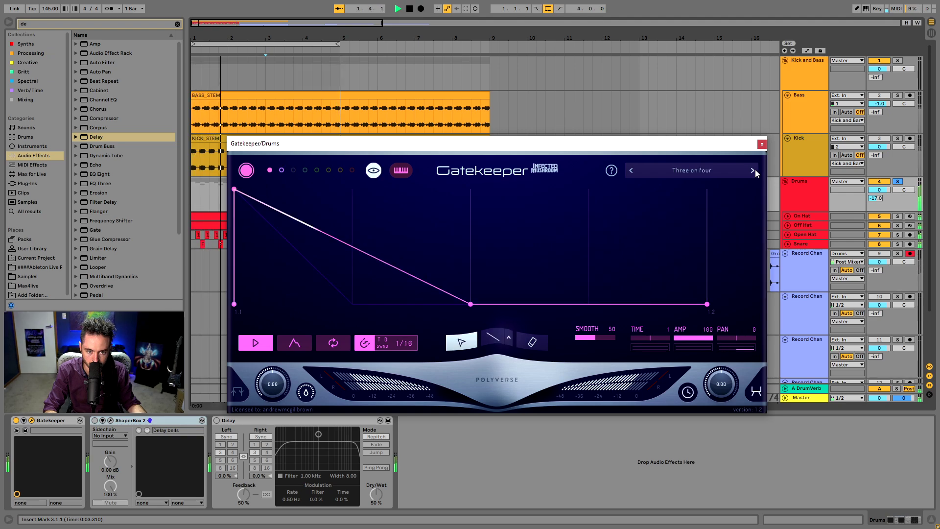
{"action": "left_click", "coordinate": [753, 171]}
{"action": "left_click", "coordinate": [753, 171]}
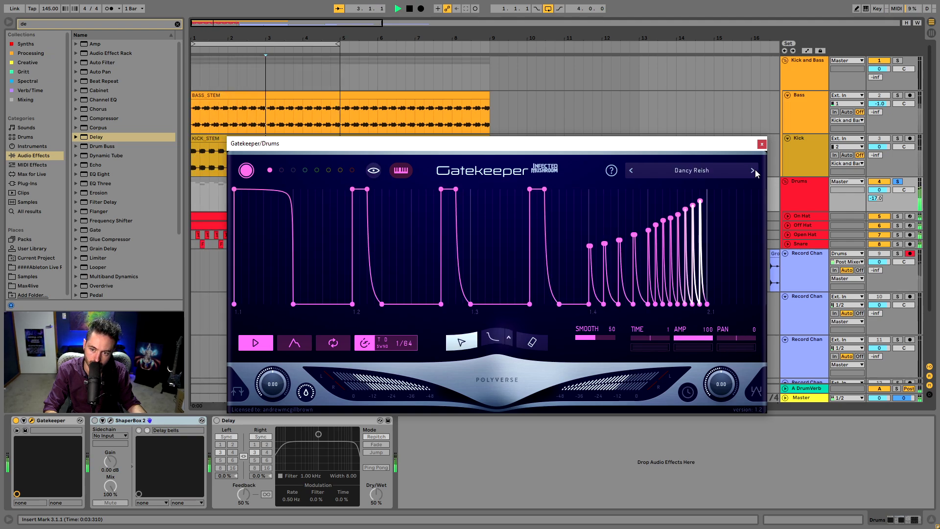
{"action": "left_click", "coordinate": [752, 171]}
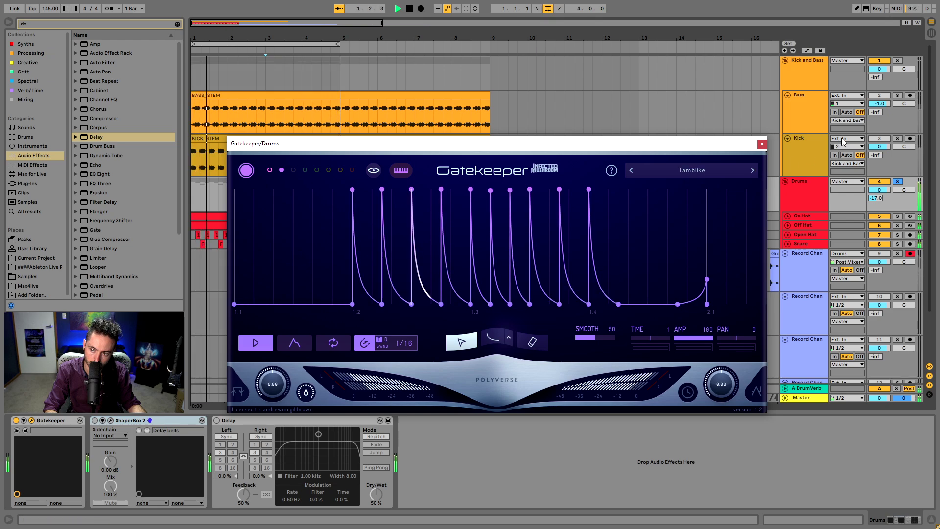
Step: Add the Kick and Bass group to the solo and advance Gatekeeper to the Simple days preset
{"action": "left_click", "coordinate": [897, 60], "text": "ctrl"}
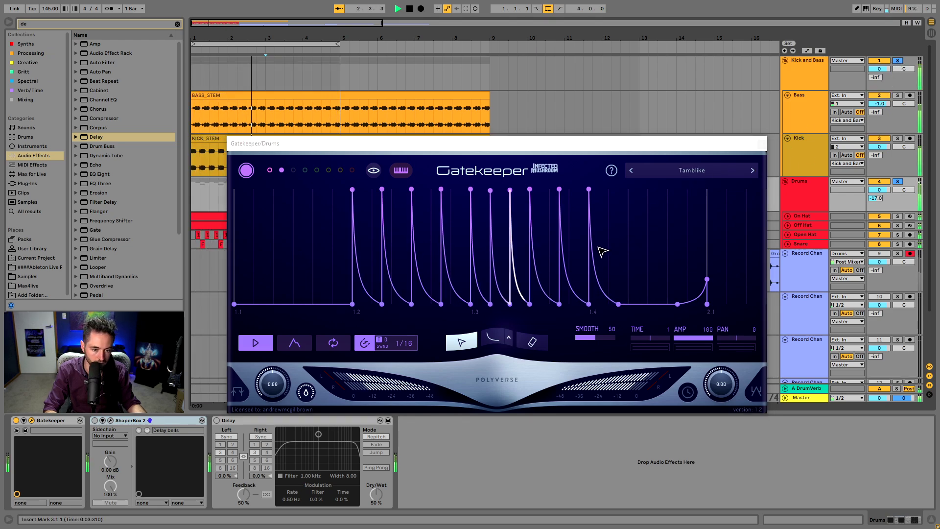
{"action": "left_click", "coordinate": [752, 171]}
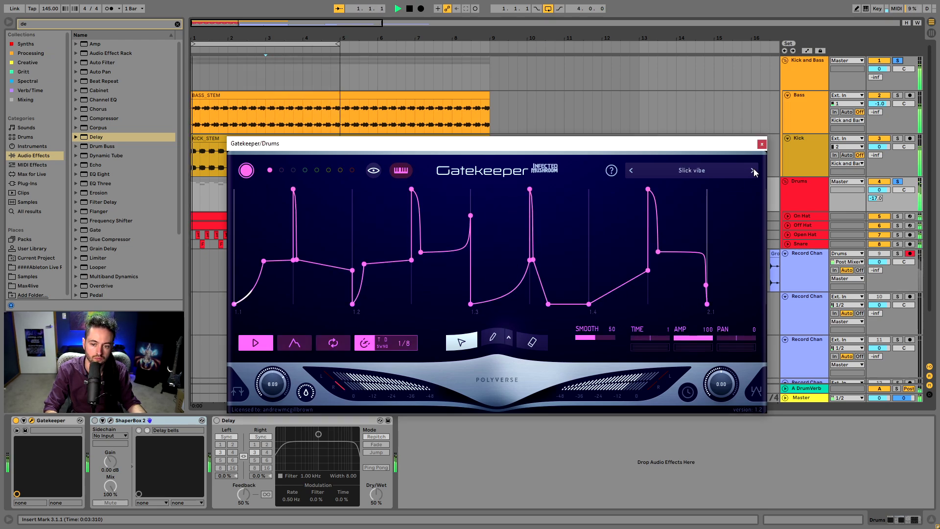
{"action": "left_click", "coordinate": [752, 171]}
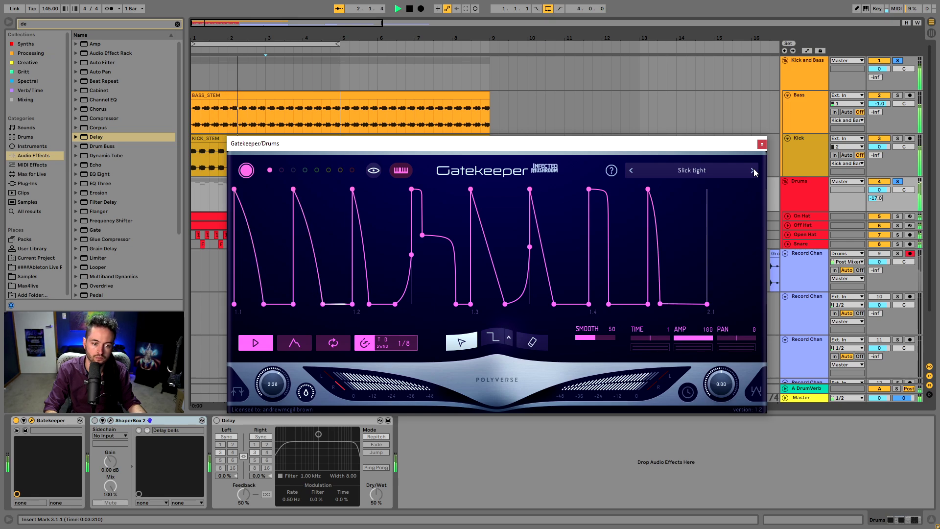
{"action": "left_click", "coordinate": [752, 171]}
{"action": "left_click", "coordinate": [752, 170]}
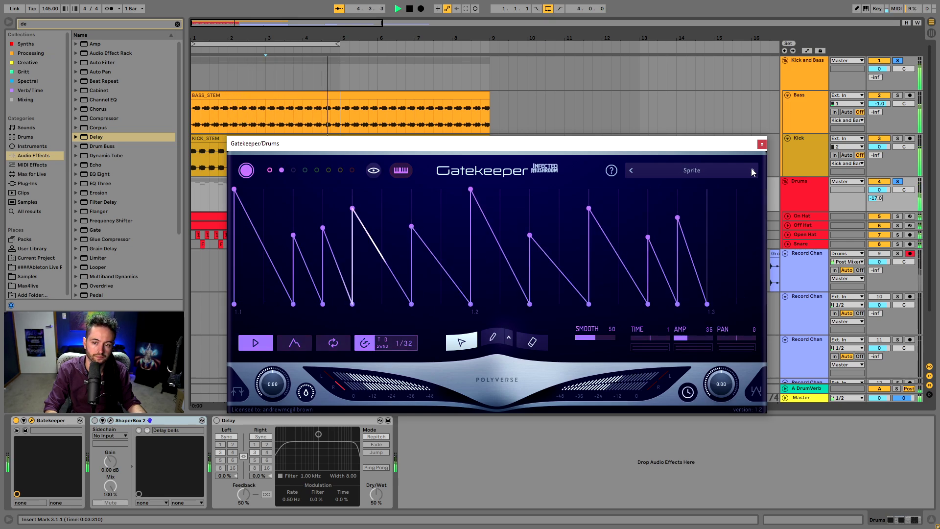
{"action": "left_click", "coordinate": [752, 171]}
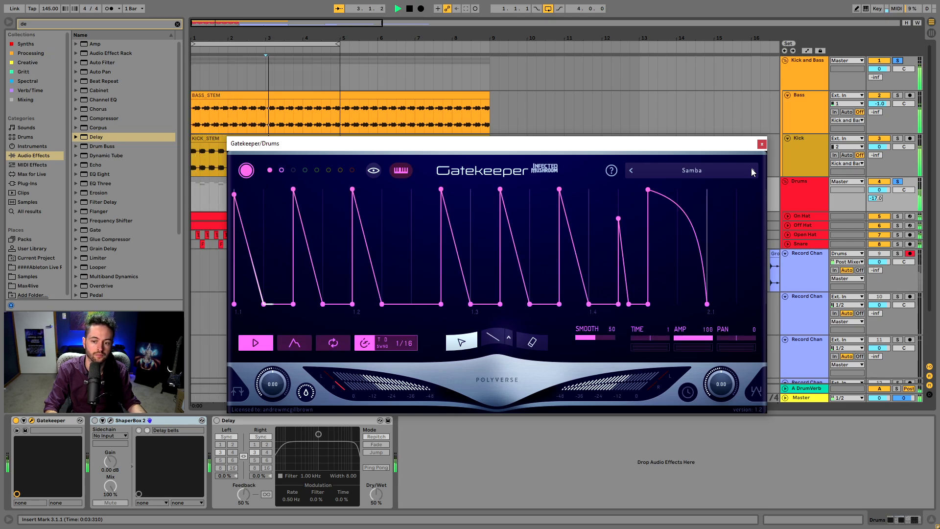
{"action": "left_click", "coordinate": [752, 171]}
{"action": "left_click", "coordinate": [752, 170]}
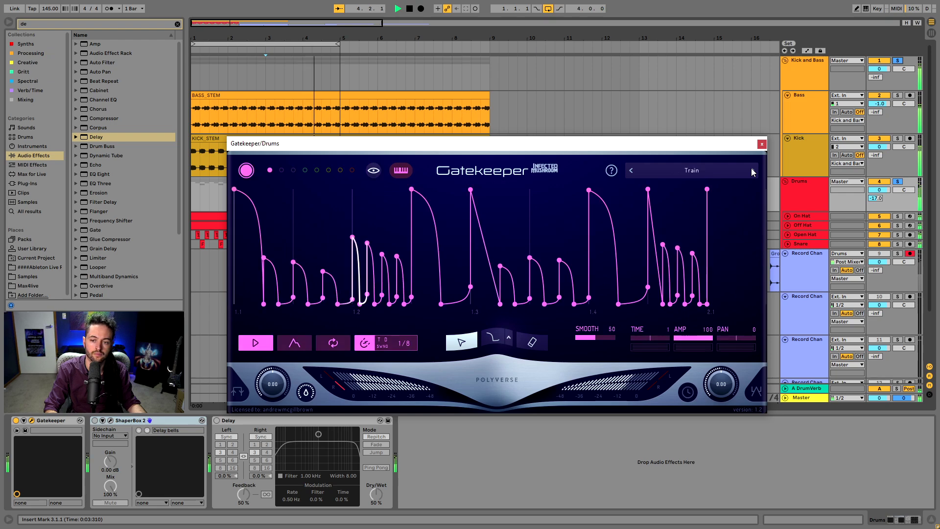
{"action": "left_click", "coordinate": [753, 171]}
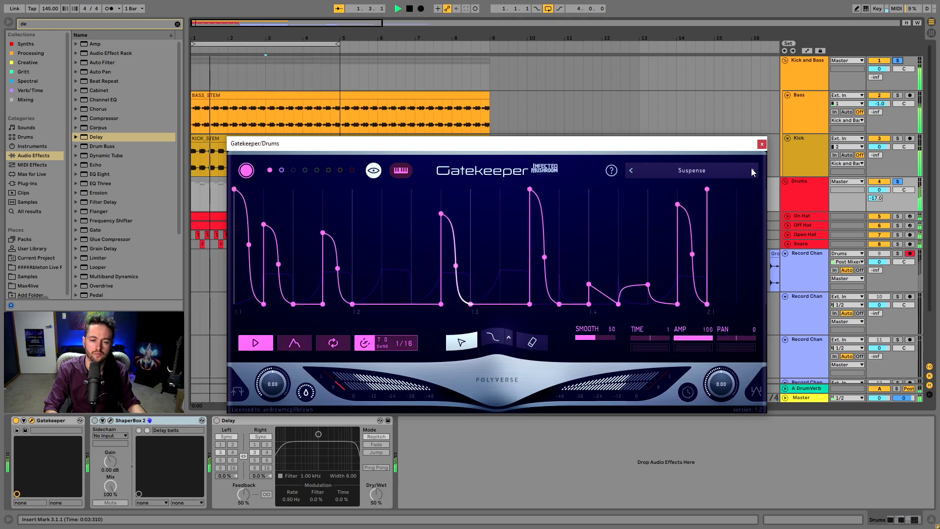
{"action": "left_click", "coordinate": [752, 171]}
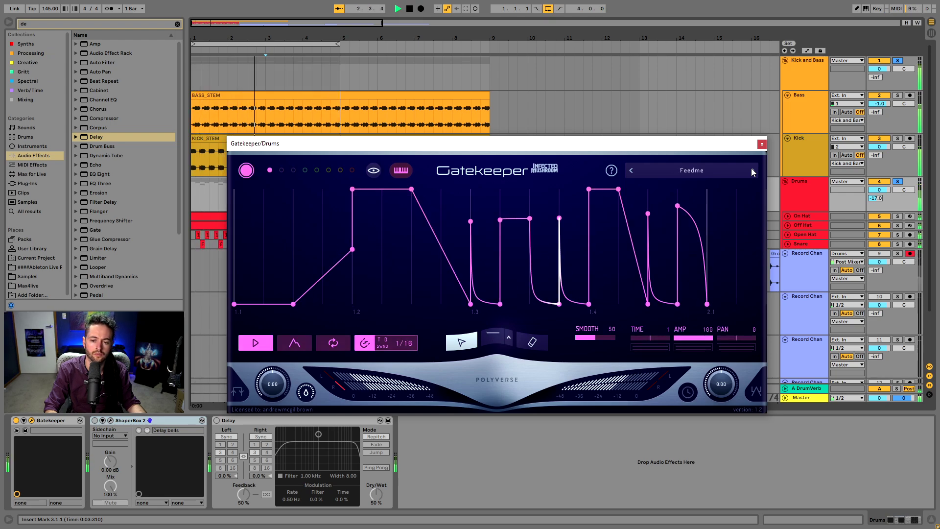
{"action": "left_click", "coordinate": [752, 171]}
{"action": "left_click", "coordinate": [752, 171]}
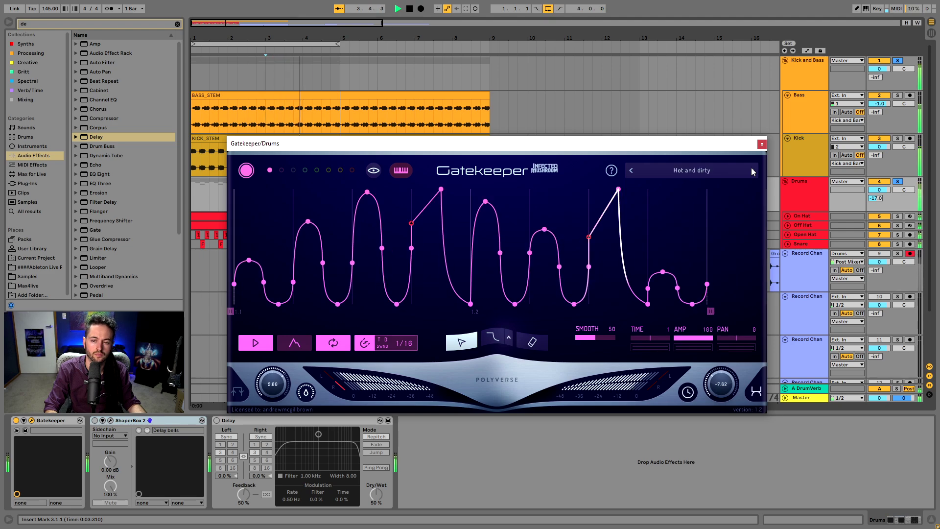
{"action": "left_click", "coordinate": [753, 171]}
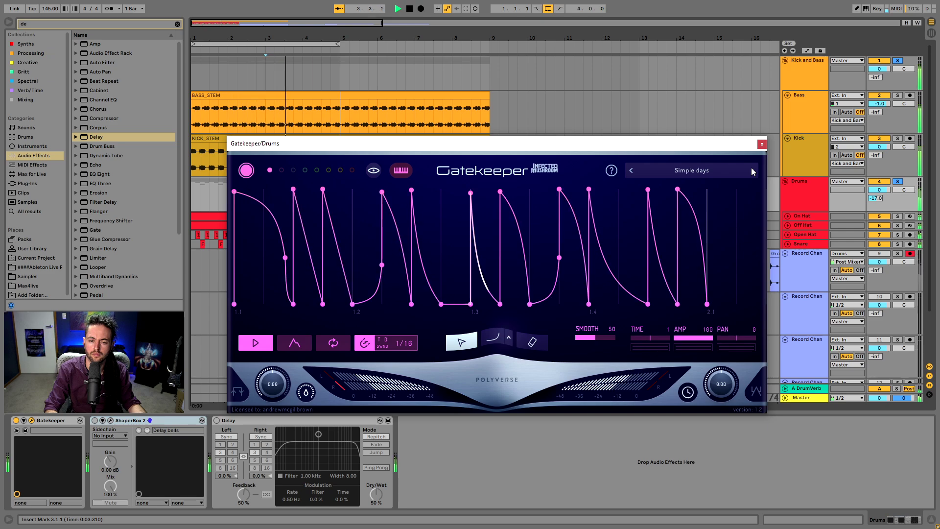
{"action": "left_click", "coordinate": [762, 145]}
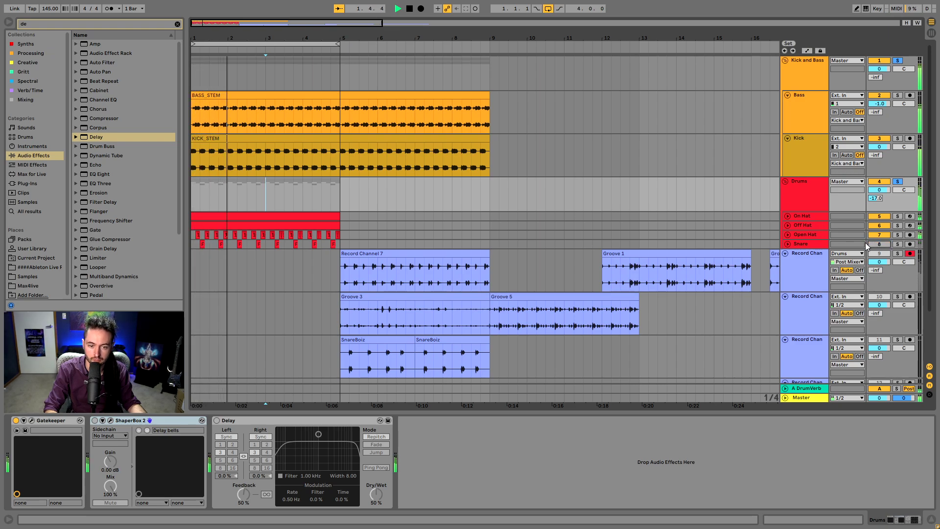
Step: Mute the Open Hat, record the Drums group over bars 1–4 of the first Record Channel track, and rename the clip Hat Groove
{"action": "left_click", "coordinate": [878, 234]}
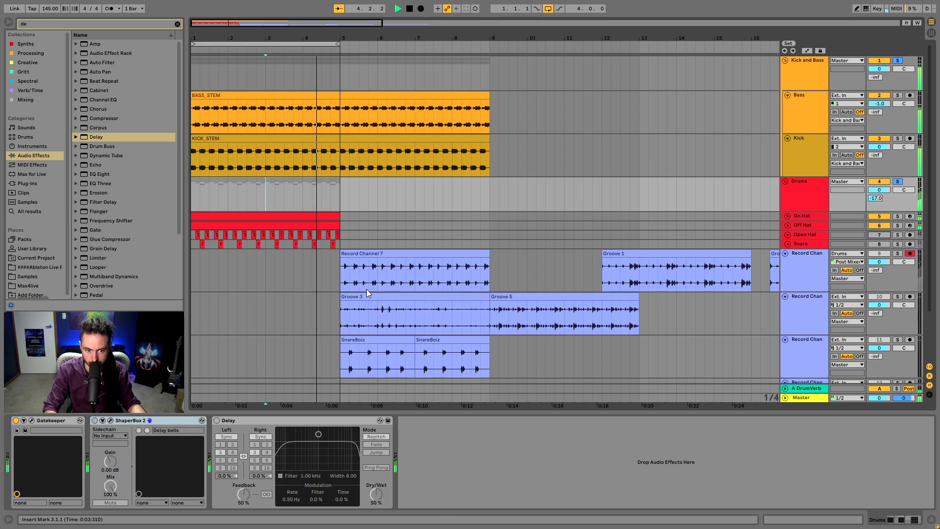
{"action": "left_click_drag", "start_coordinate": [333, 275], "coordinate": [192, 272]}
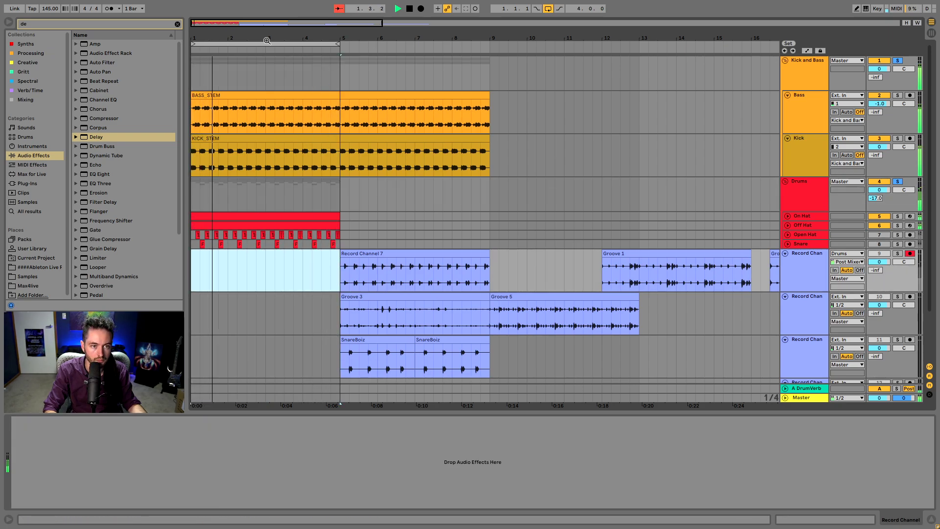
{"action": "left_click", "coordinate": [421, 9]}
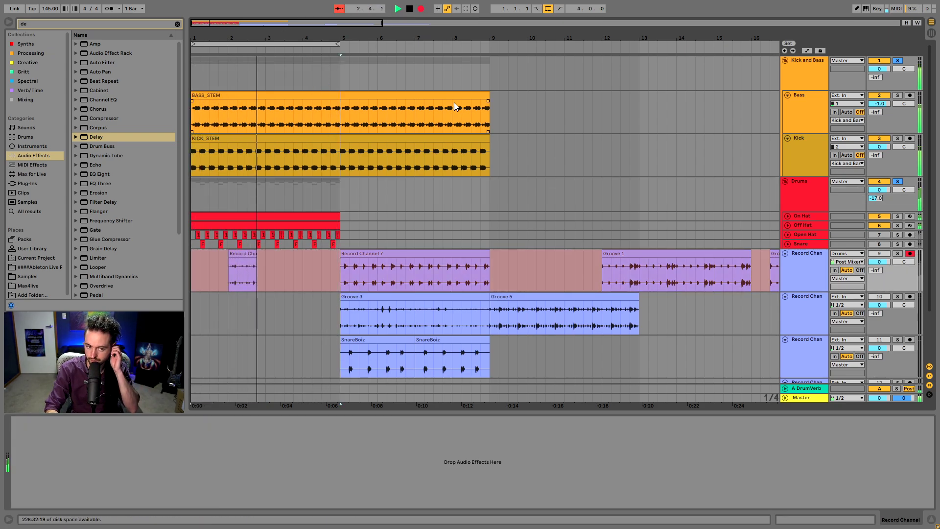
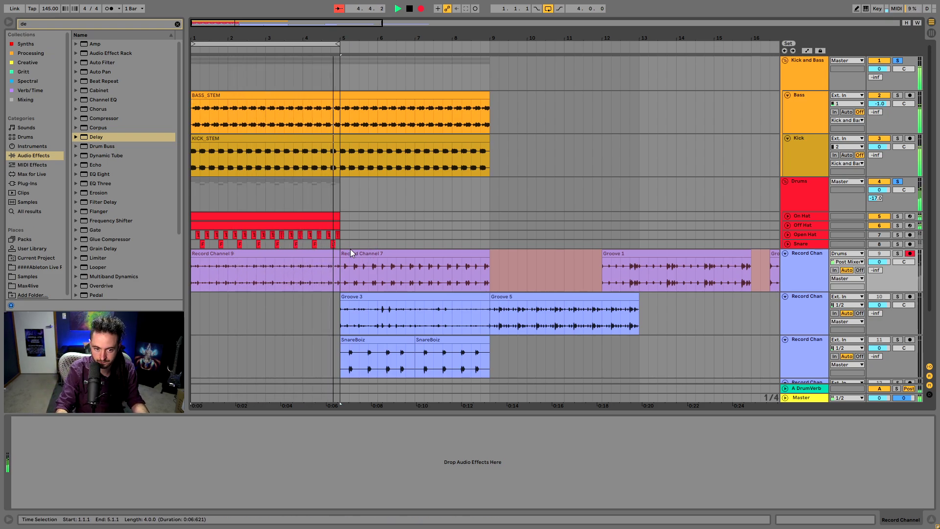
{"action": "key", "text": "space"}
{"action": "left_click", "coordinate": [198, 255]}
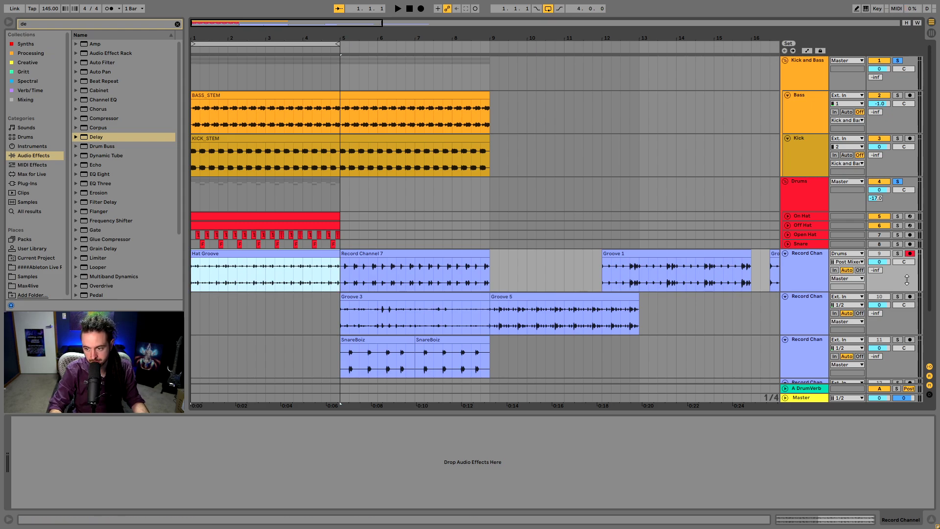
Step: Solo and play the first Record Channel track's Hat Groove clip together with the Snare track
{"action": "left_click", "coordinate": [897, 253]}
{"action": "key", "text": "space"}
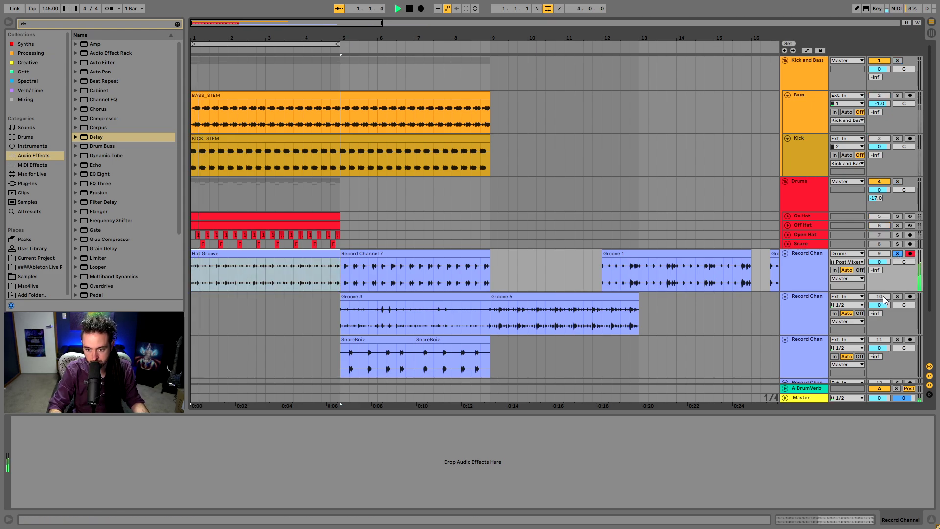
{"action": "left_click", "coordinate": [898, 244]}
{"action": "left_click", "coordinate": [805, 207]}
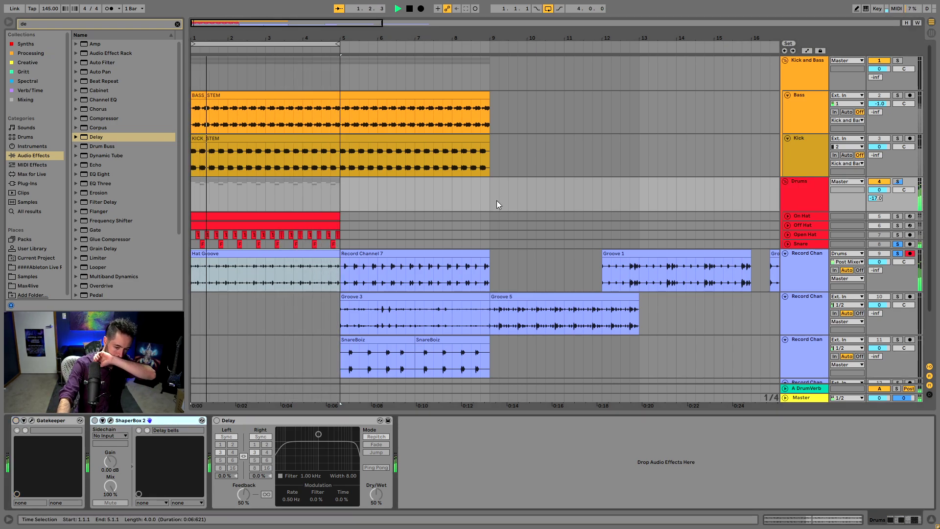
Step: With the Drums group muted, place Record Channel 7 and two back-to-back SnareBoiz clips from bar 1 on the second and third Record Channel tracks
{"action": "left_click_drag", "start_coordinate": [412, 254], "coordinate": [254, 308]}
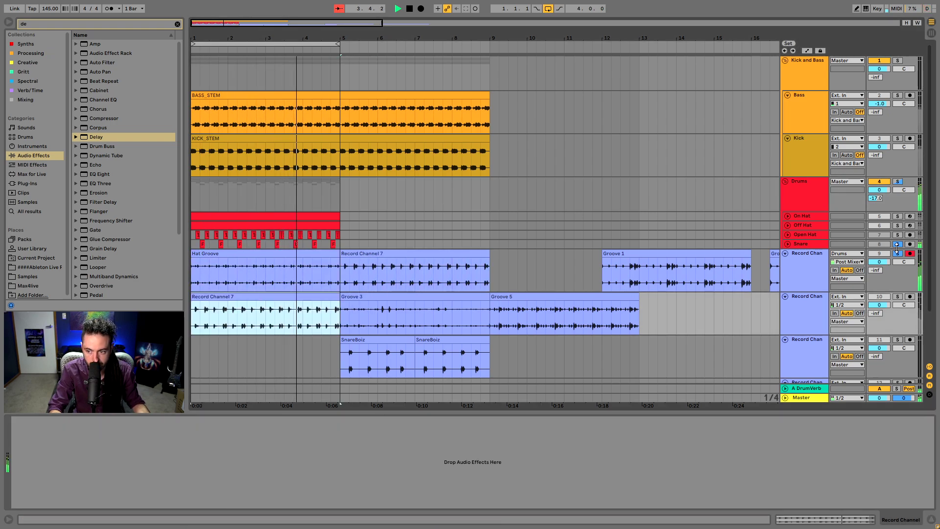
{"action": "left_click", "coordinate": [899, 253]}
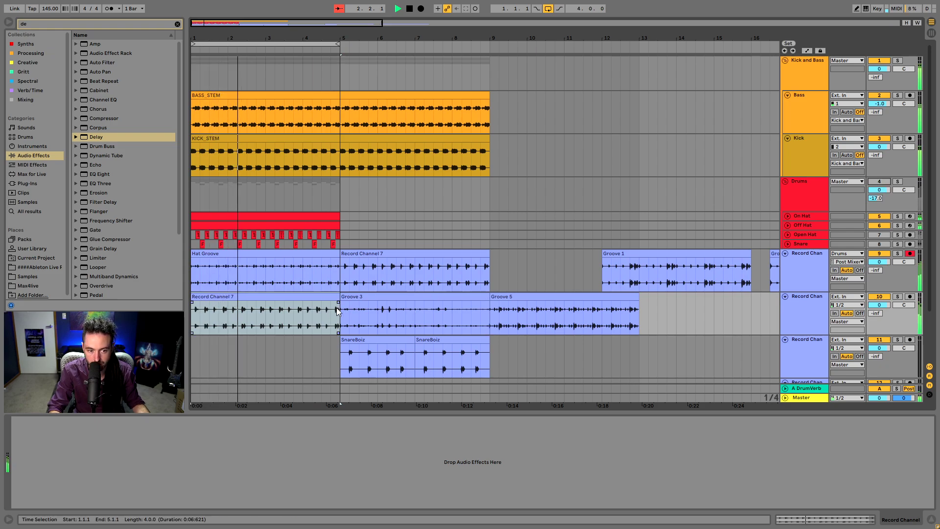
{"action": "scroll", "coordinate": [372, 304], "scroll_direction": "down", "scroll_amount": 1}
{"action": "scroll", "coordinate": [357, 307], "scroll_direction": "down", "scroll_amount": 2}
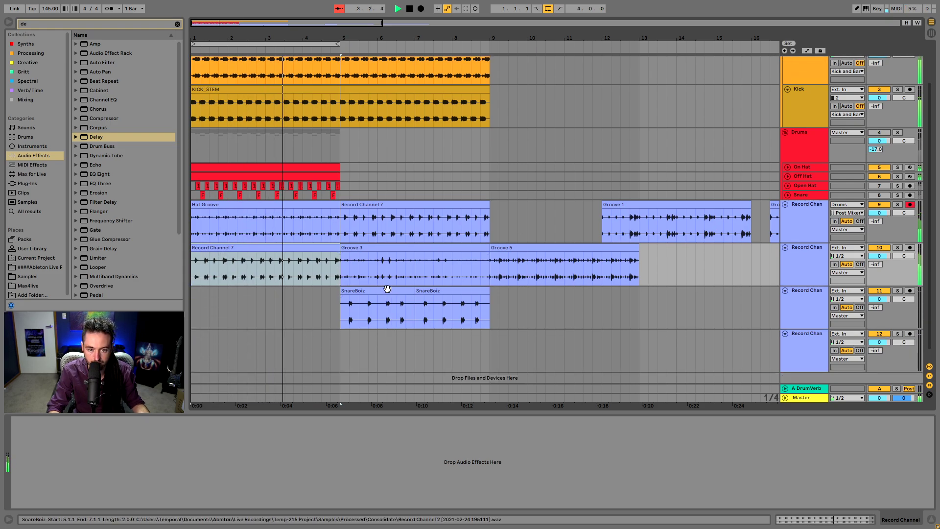
{"action": "left_click_drag", "start_coordinate": [386, 291], "coordinate": [240, 316]}
{"action": "key", "text": "ctrl+d"}
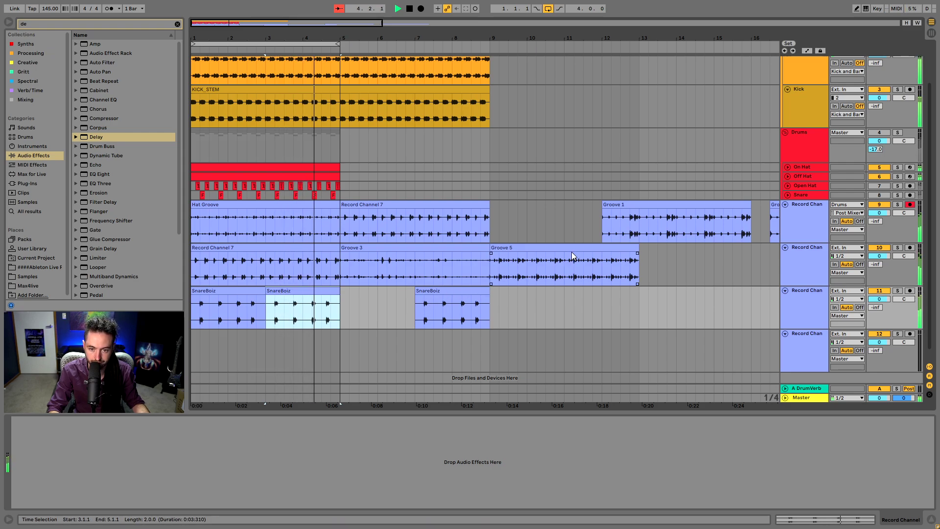
Step: Move Groove 5 to 5.2.1 and Groove 3 to bar 1 on the fourth Record Channel track
{"action": "left_click_drag", "start_coordinate": [571, 252], "coordinate": [424, 337]}
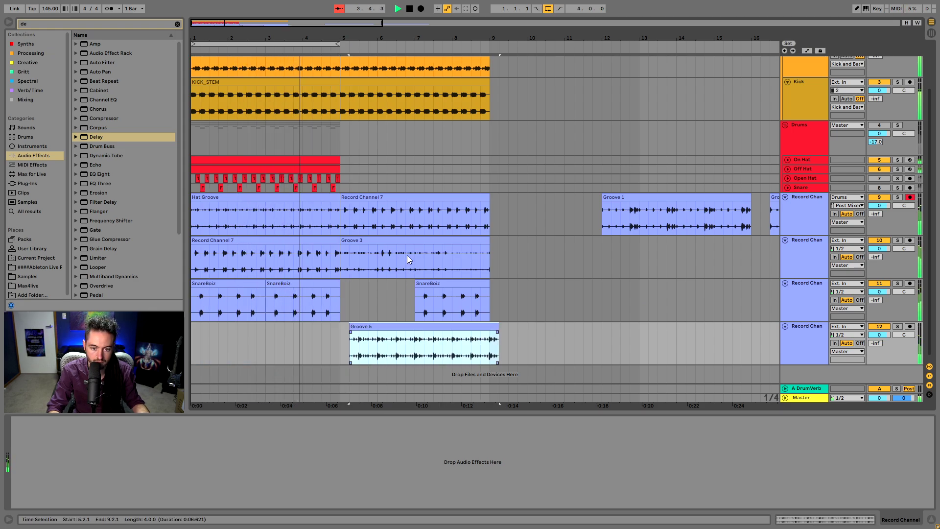
{"action": "left_click_drag", "start_coordinate": [407, 255], "coordinate": [277, 352]}
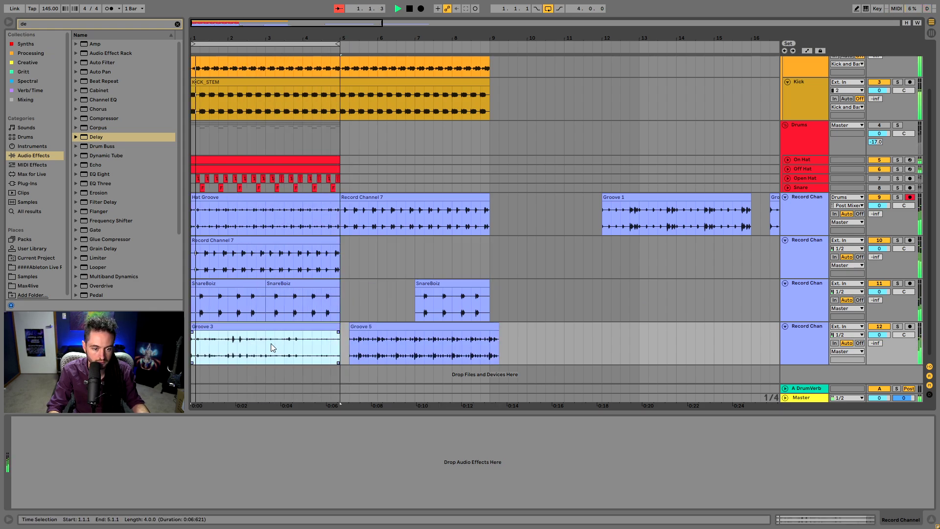
Step: Clear the browser search and load a Delay effect onto the fourth Record Channel track
{"action": "left_click", "coordinate": [797, 329]}
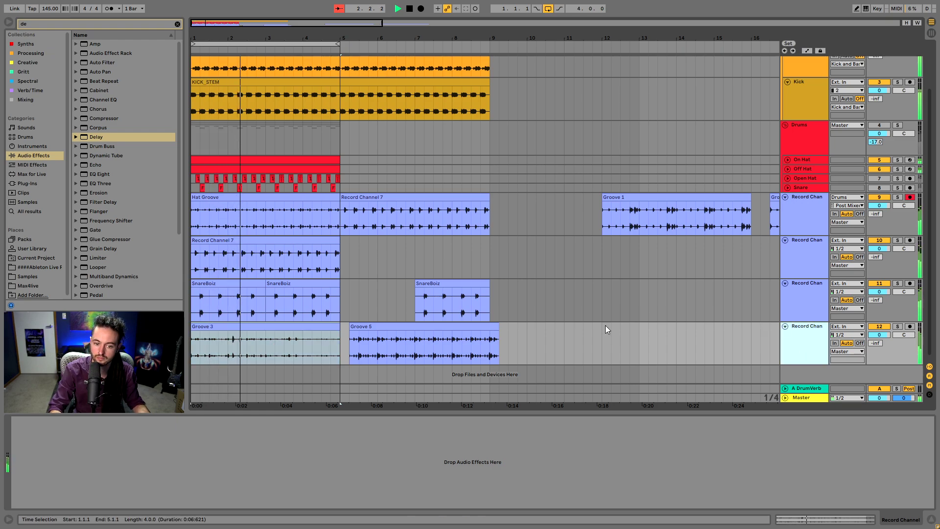
{"action": "left_click", "coordinate": [105, 137]}
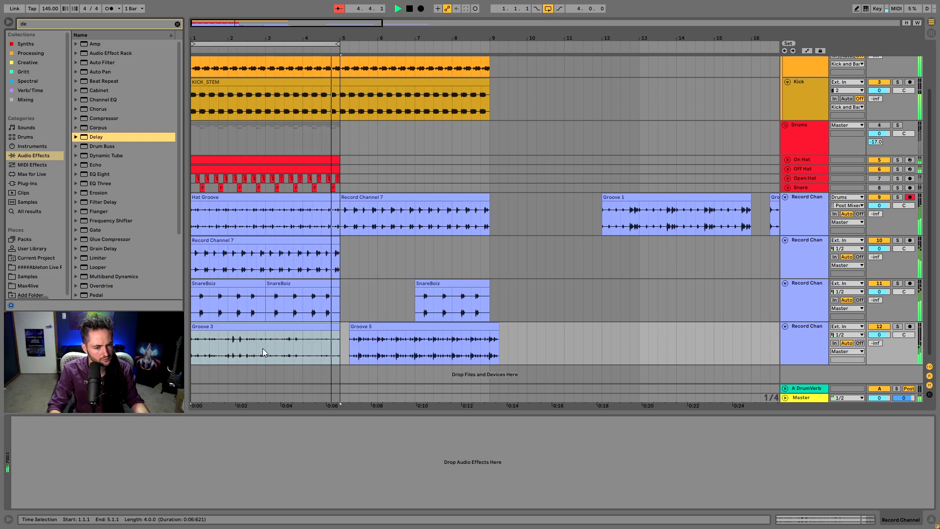
{"action": "left_click", "coordinate": [312, 347]}
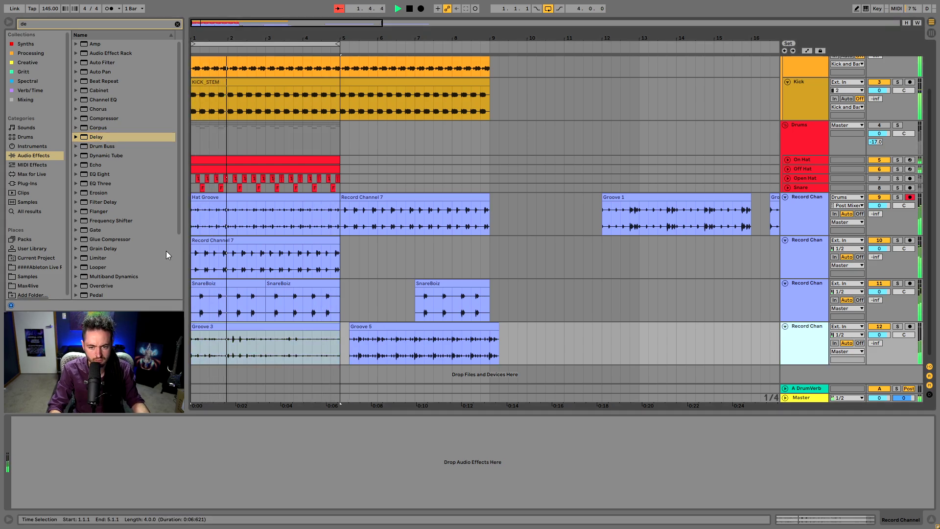
{"action": "left_click_drag", "start_coordinate": [98, 139], "coordinate": [145, 245]}
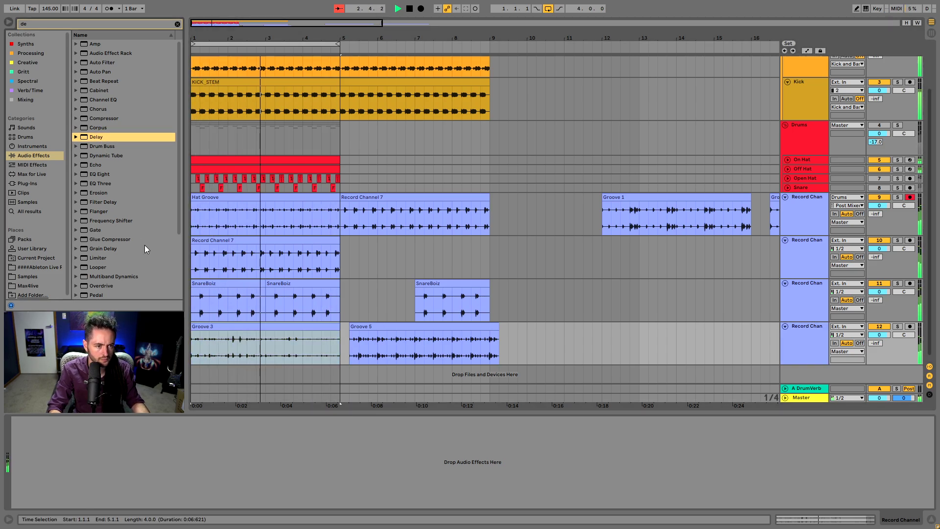
{"action": "left_click", "coordinate": [177, 24]}
{"action": "double_click", "coordinate": [94, 139]}
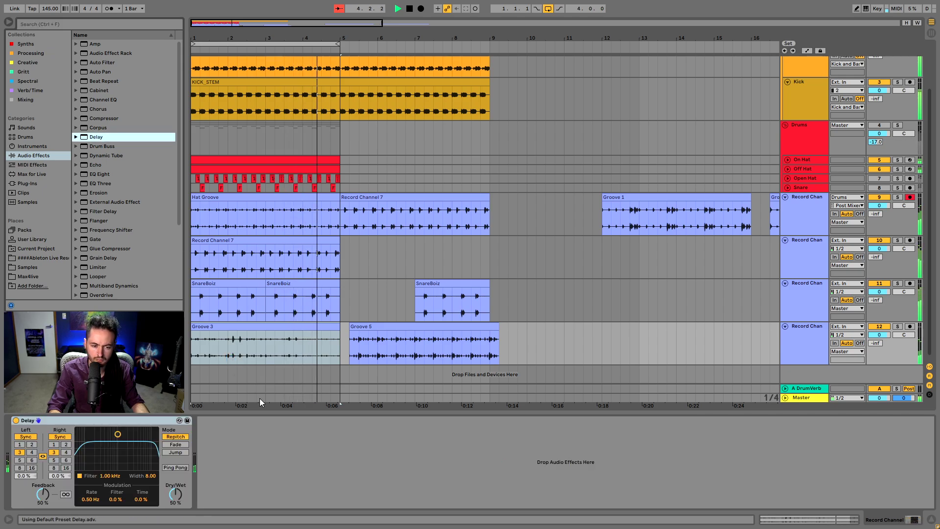
Step: Solo the fourth Record Channel track while switching its Delay from sync to time mode at 27.0 ms, and release the solo
{"action": "left_click", "coordinate": [897, 327]}
{"action": "left_click", "coordinate": [25, 436]}
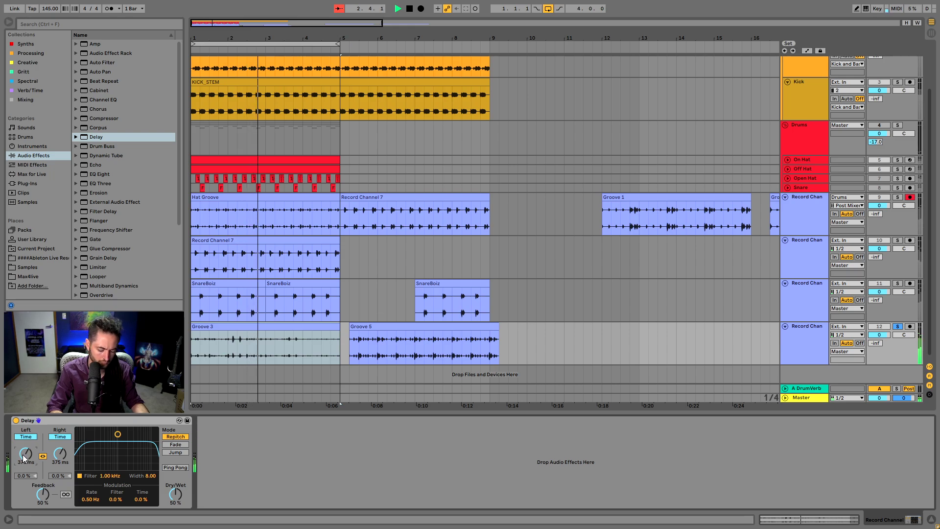
{"action": "left_click_drag", "start_coordinate": [23, 458], "coordinate": [196, 520]}
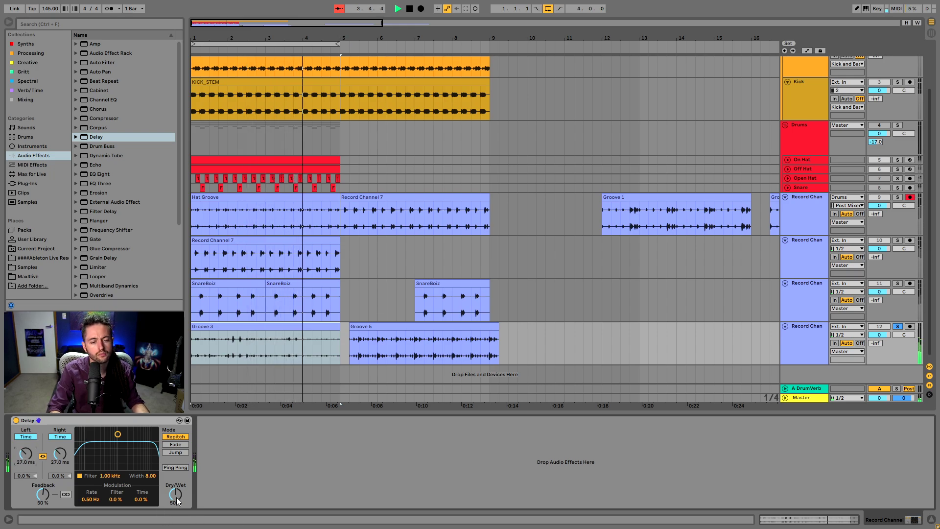
{"action": "left_click", "coordinate": [898, 327]}
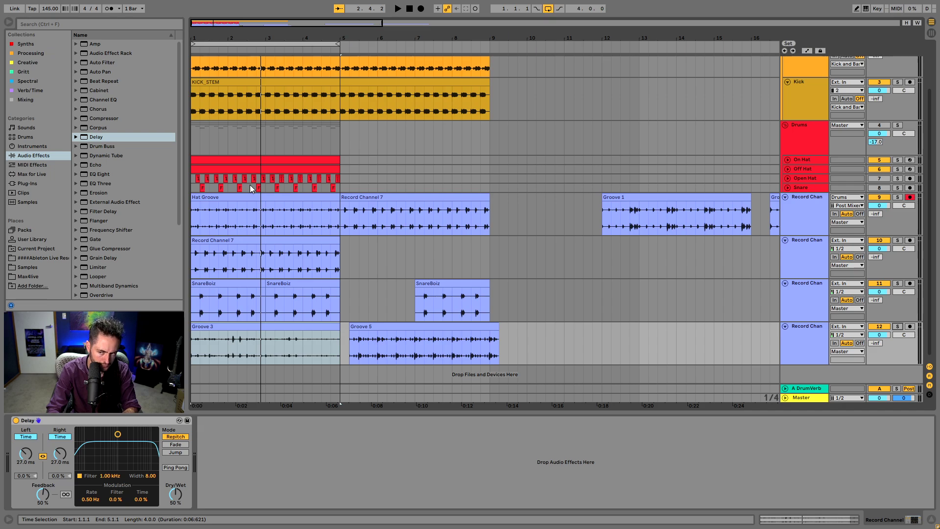
Step: Select the Hat Groove clip, solo the first Record Channel track, and play it briefly
{"action": "left_click", "coordinate": [253, 211]}
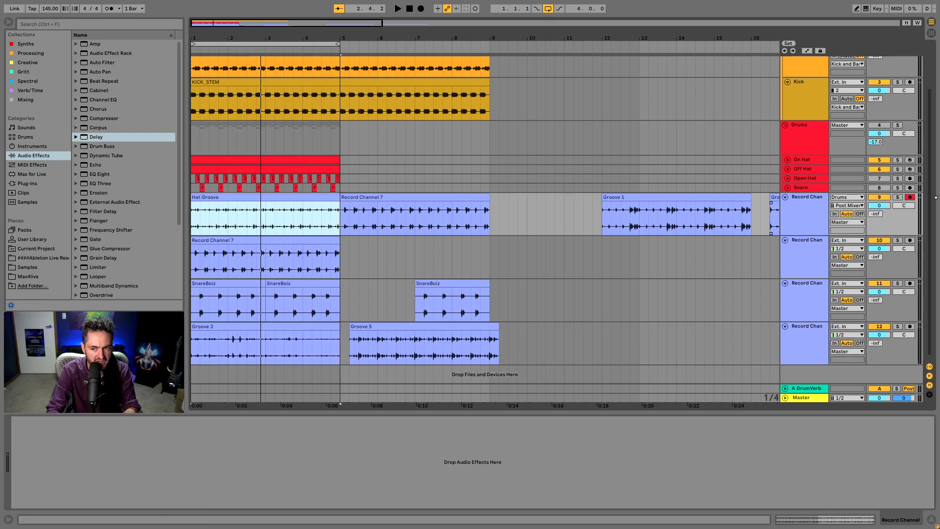
{"action": "left_click", "coordinate": [897, 197]}
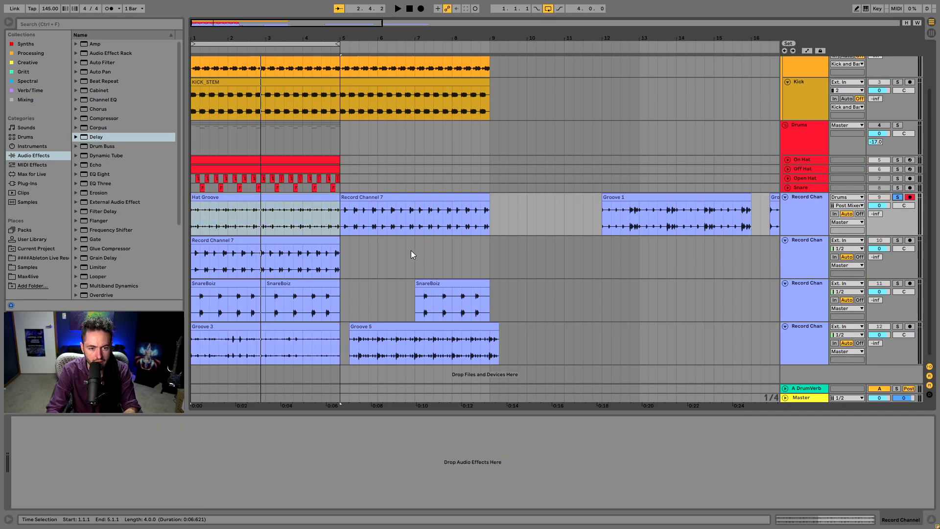
{"action": "left_click", "coordinate": [900, 197]}
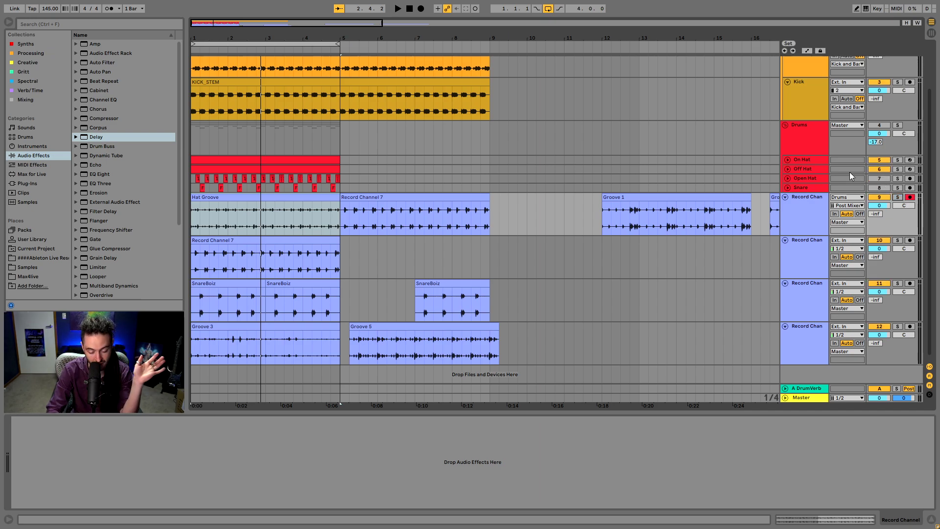
{"action": "left_click", "coordinate": [901, 198]}
{"action": "key", "text": "space"}
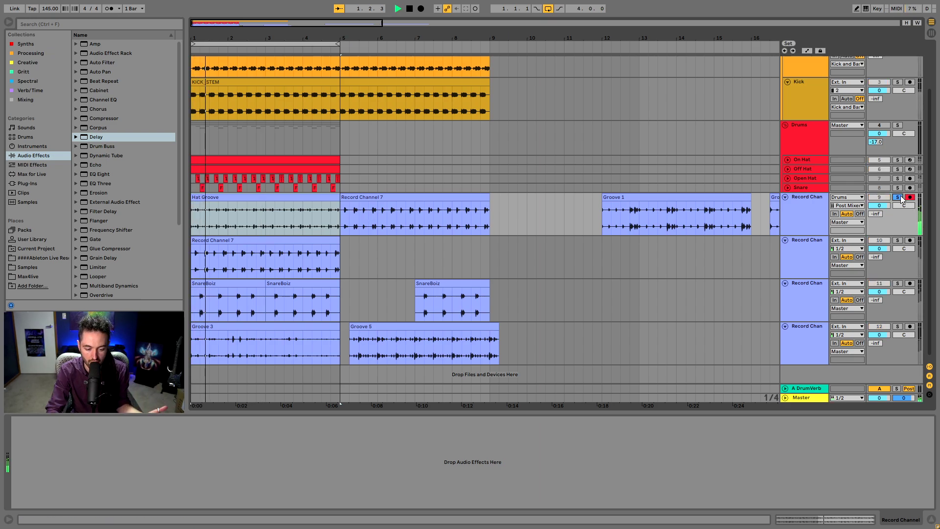
{"action": "key", "text": "space"}
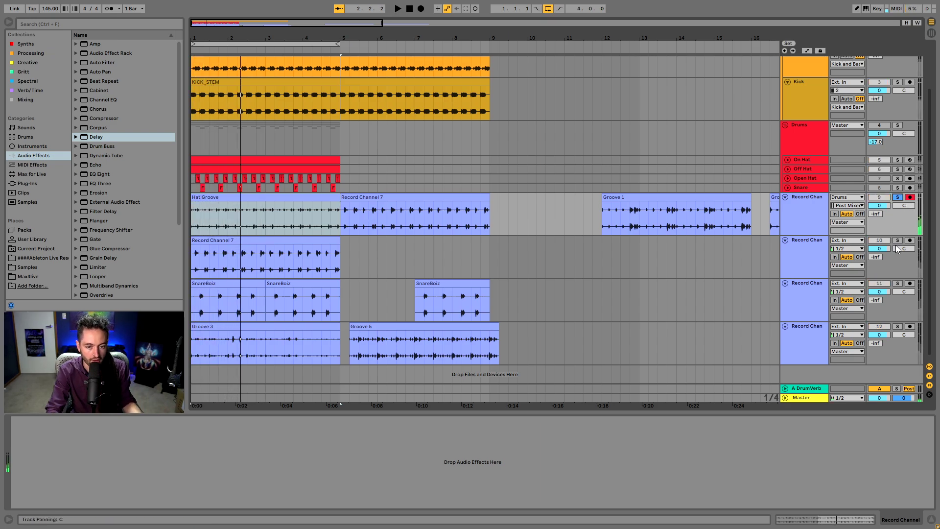
Step: Add the second and third Record Channel tracks to the solo one at a time and listen to the layers together
{"action": "left_click", "coordinate": [897, 240]}
{"action": "left_click", "coordinate": [277, 253]}
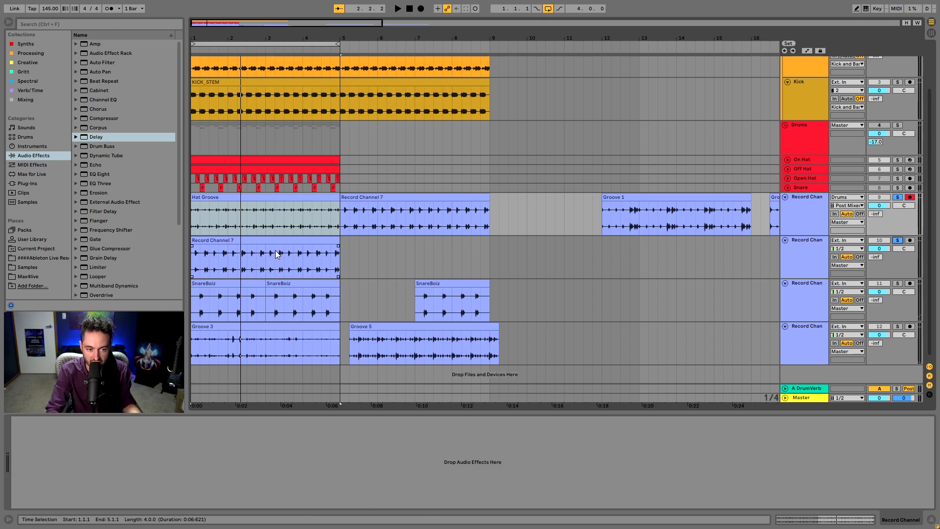
{"action": "key", "text": "space"}
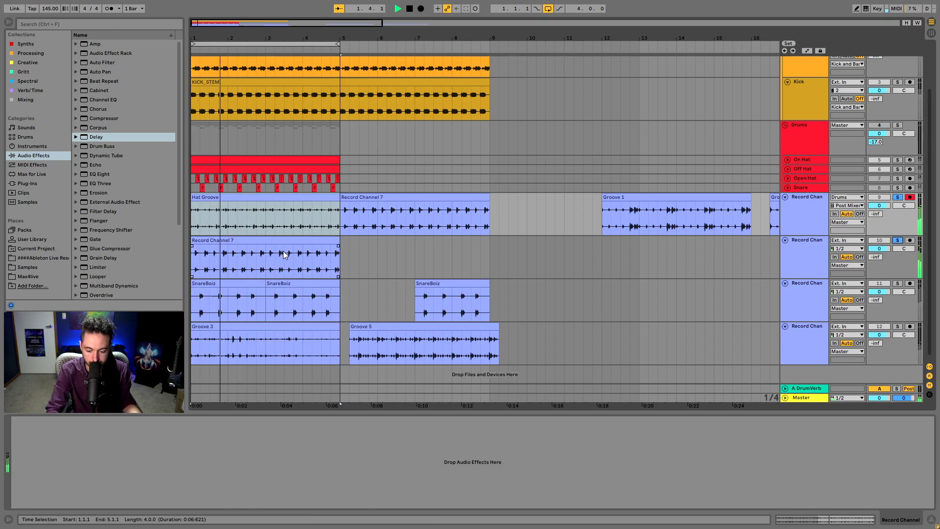
{"action": "left_click", "coordinate": [897, 284]}
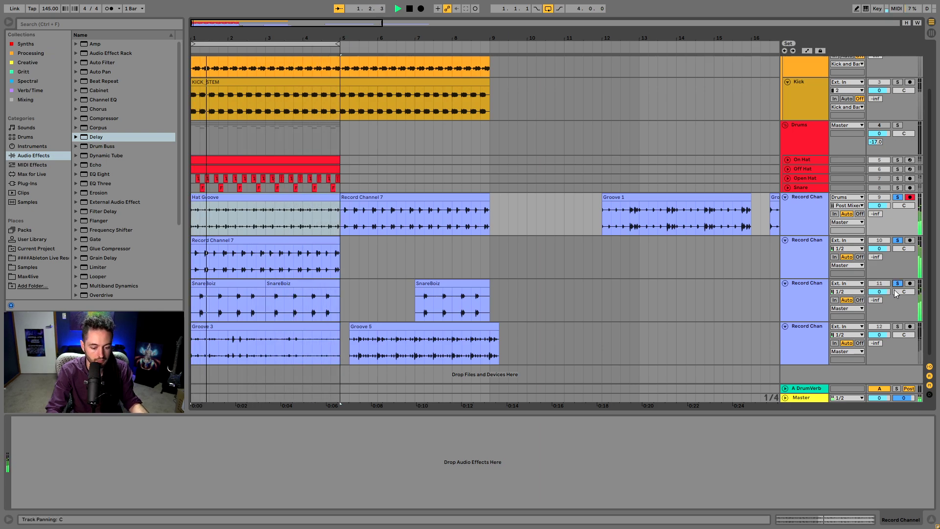
{"action": "left_click", "coordinate": [663, 211]}
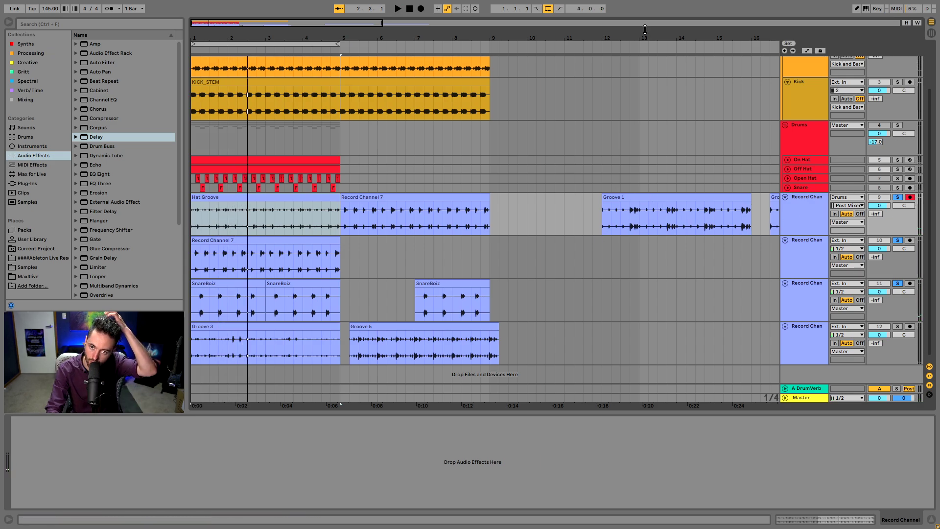
Step: Unfold the On Hat, Off Hat and Open Hat tracks of the Drums group to show their clips
{"action": "left_click_drag", "start_coordinate": [644, 30], "coordinate": [644, 15]}
{"action": "left_click_drag", "start_coordinate": [495, 38], "coordinate": [495, 34]}
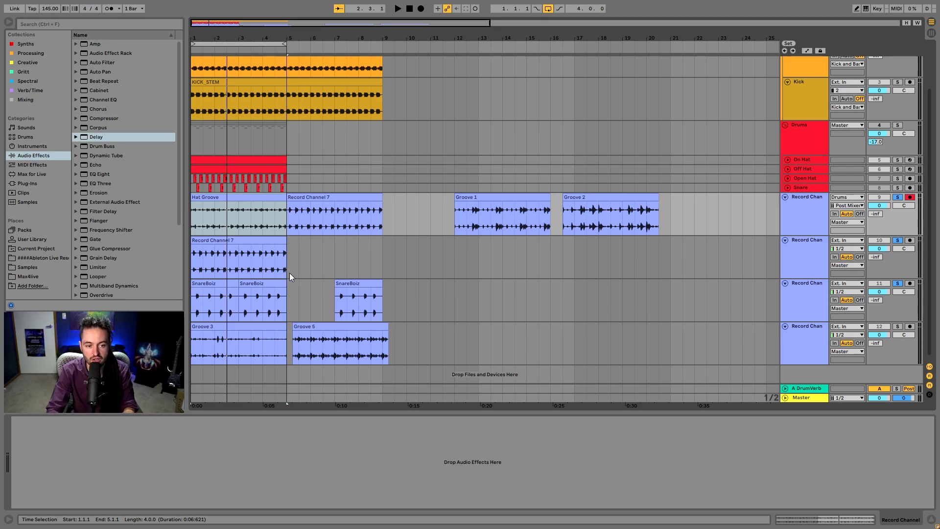
{"action": "scroll", "coordinate": [289, 272], "scroll_direction": "up", "scroll_amount": 1}
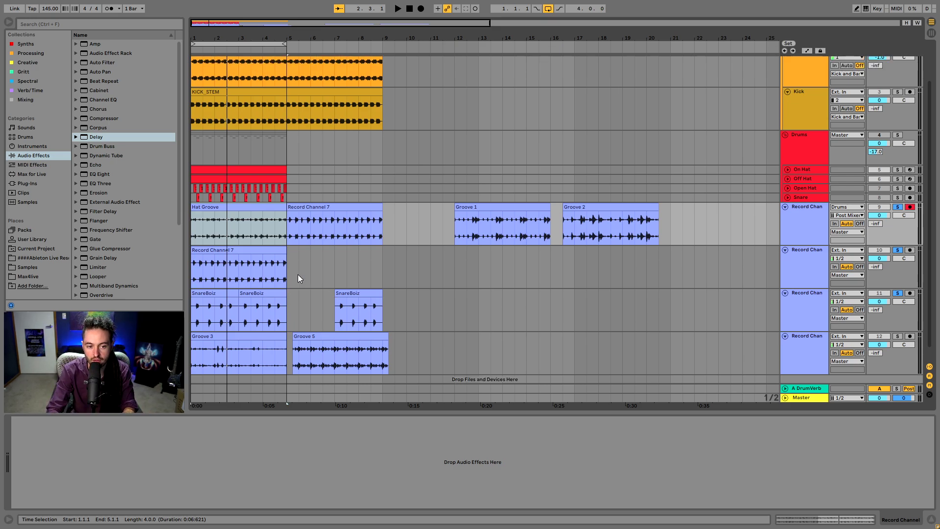
{"action": "left_click", "coordinate": [802, 170]}
{"action": "left_click", "coordinate": [801, 178]}
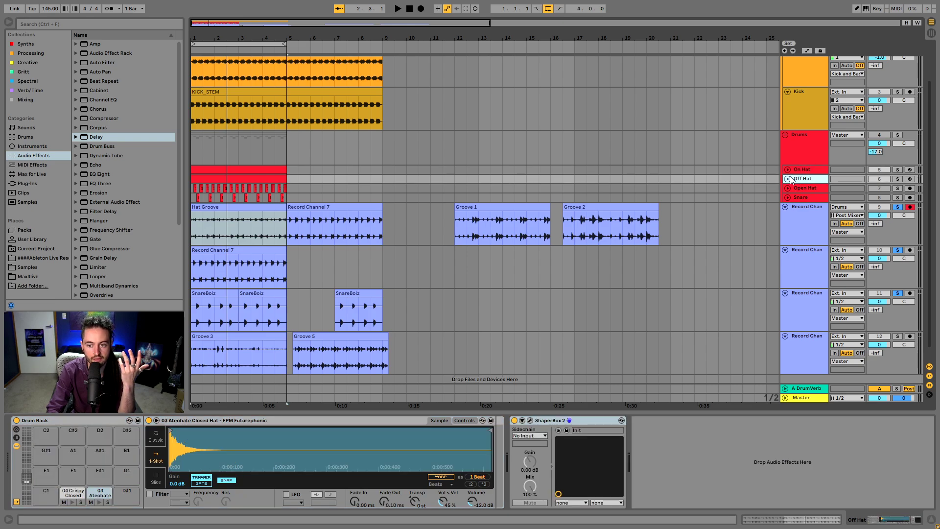
{"action": "left_click", "coordinate": [787, 170]}
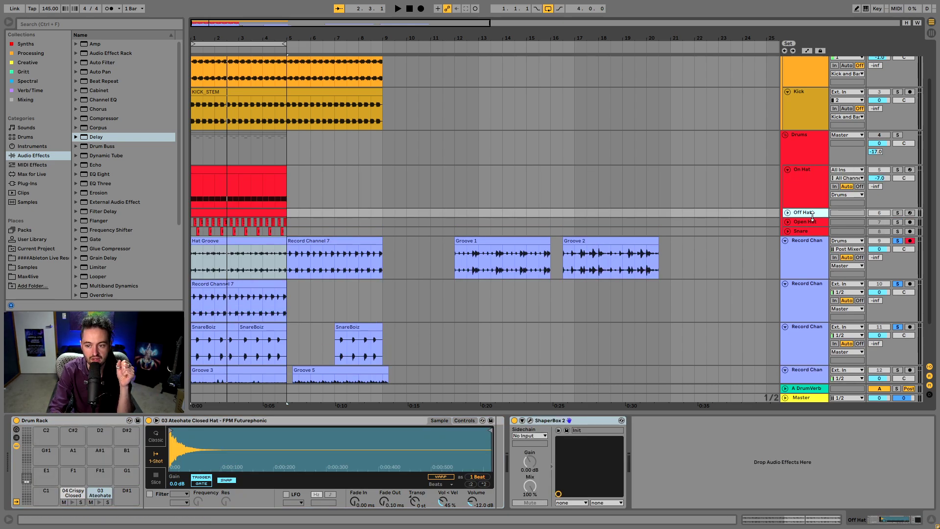
{"action": "left_click", "coordinate": [785, 212]}
{"action": "left_click", "coordinate": [787, 255]}
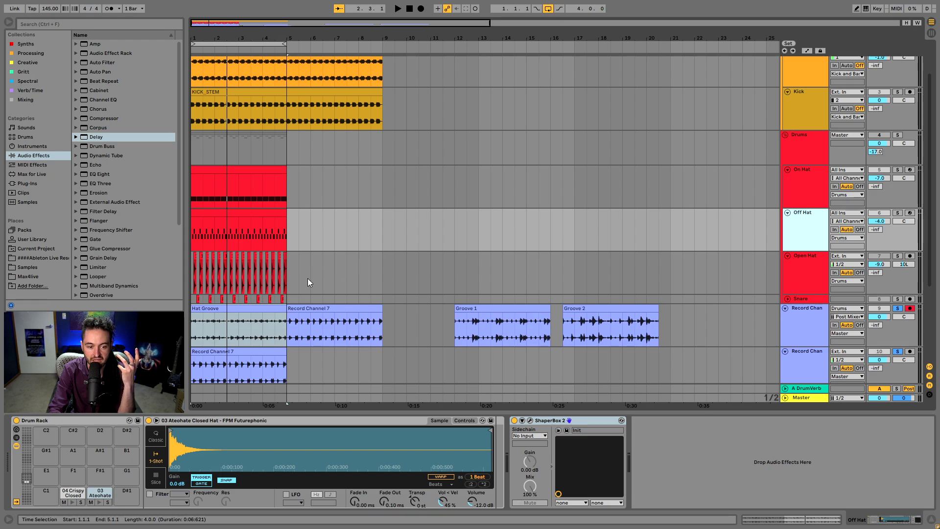
Step: Fold the On Hat, Off Hat and Open Hat tracks of the Drums group
{"action": "scroll", "coordinate": [253, 334], "scroll_direction": "down", "scroll_amount": 5}
{"action": "scroll", "coordinate": [417, 285], "scroll_direction": "up", "scroll_amount": 3}
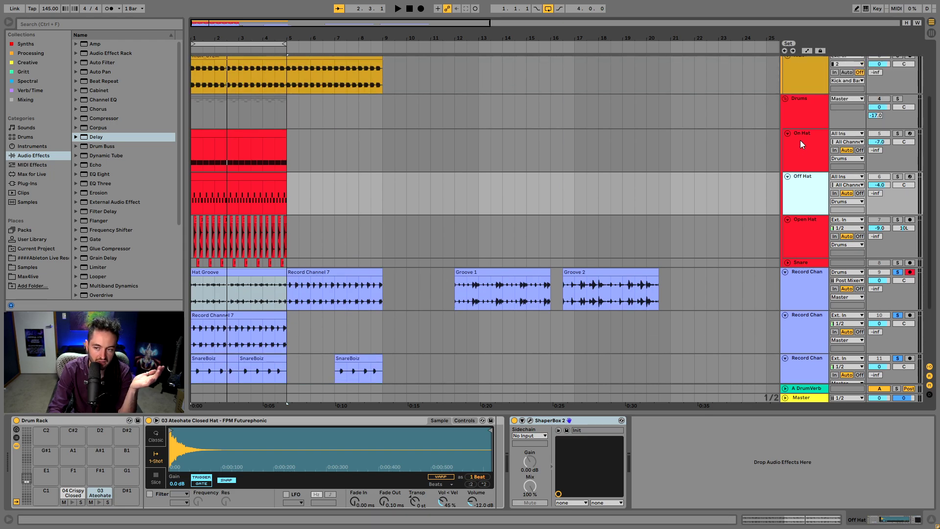
{"action": "left_click", "coordinate": [786, 133]}
{"action": "left_click", "coordinate": [787, 142]}
{"action": "left_click", "coordinate": [787, 153]}
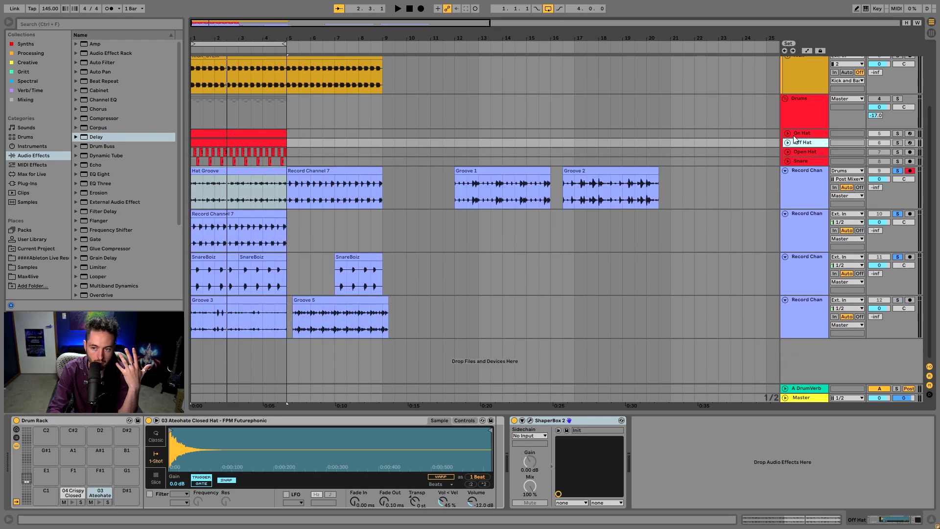
Step: Review the ShaperBox 2 interface on the Drums group, close its window, and check the devices on the On Hat and Snare tracks
{"action": "left_click", "coordinate": [800, 110]}
{"action": "left_click", "coordinate": [111, 420]}
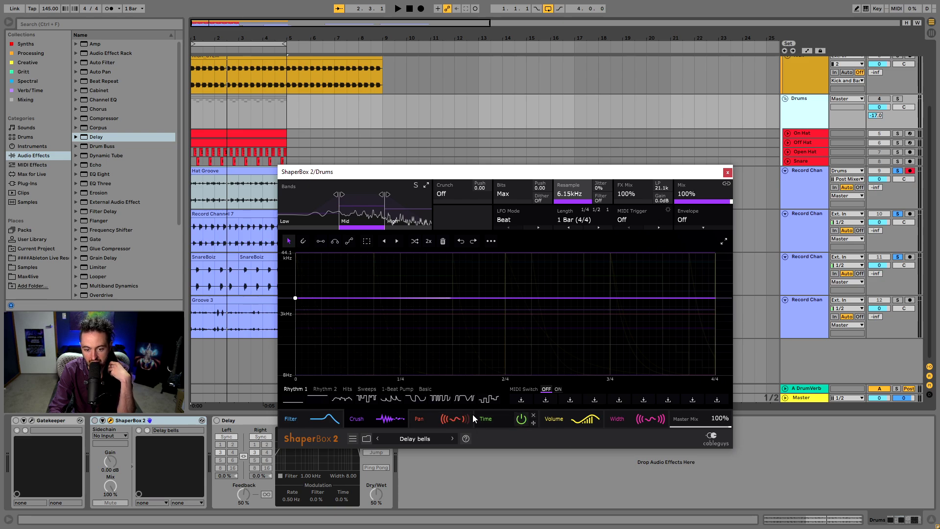
{"action": "left_click", "coordinate": [728, 172]}
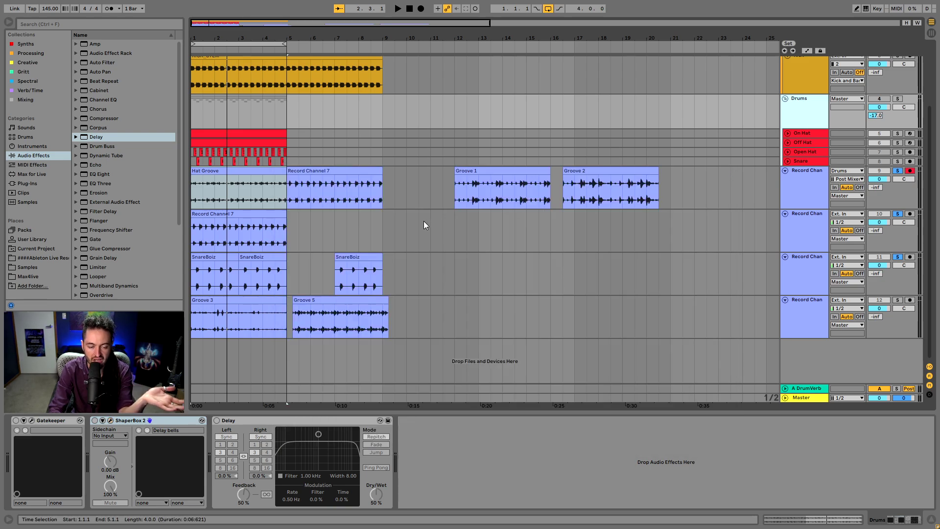
{"action": "left_click", "coordinate": [815, 135]}
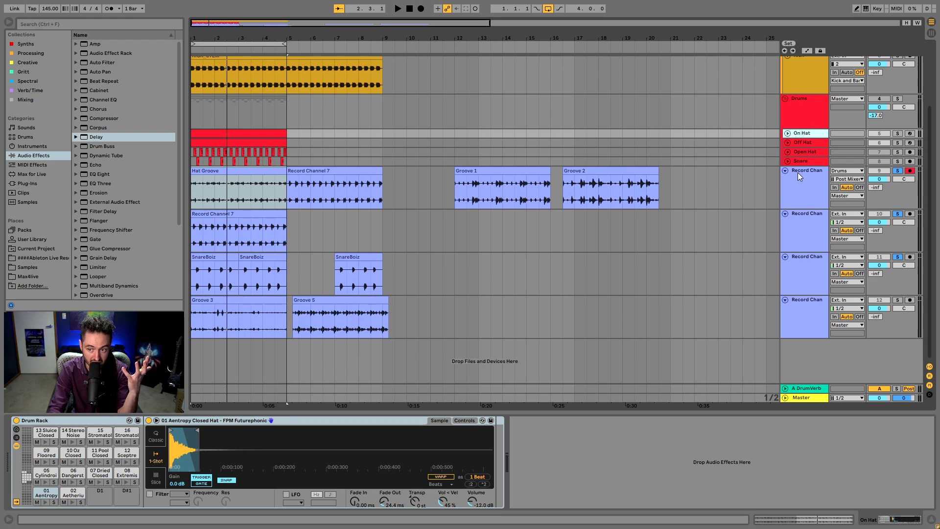
{"action": "left_click", "coordinate": [810, 160]}
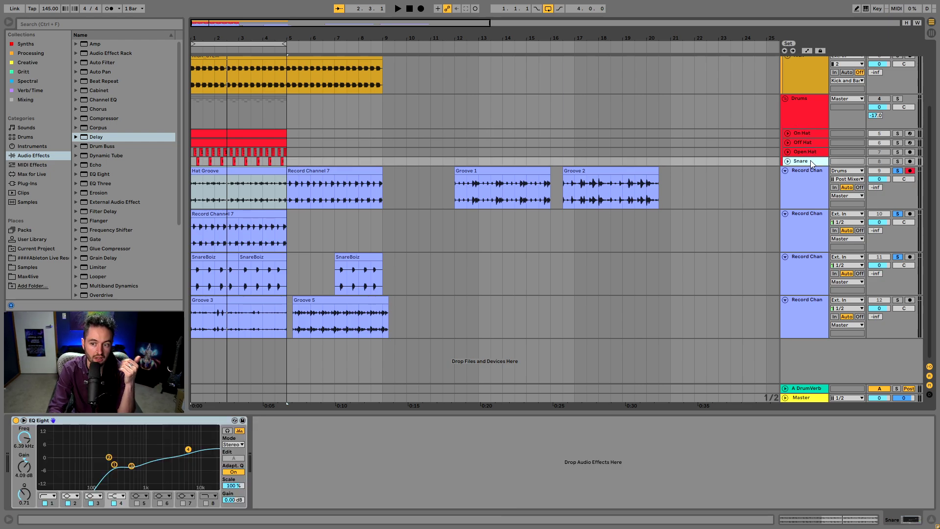
Step: Release the solo on all four Record Channel tracks
{"action": "left_click", "coordinate": [898, 171]}
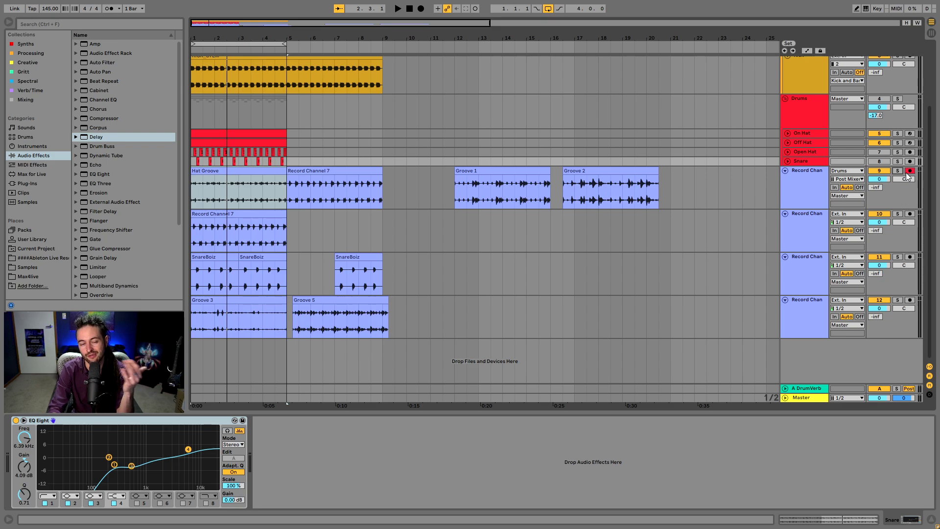
{"action": "left_click", "coordinate": [219, 198]}
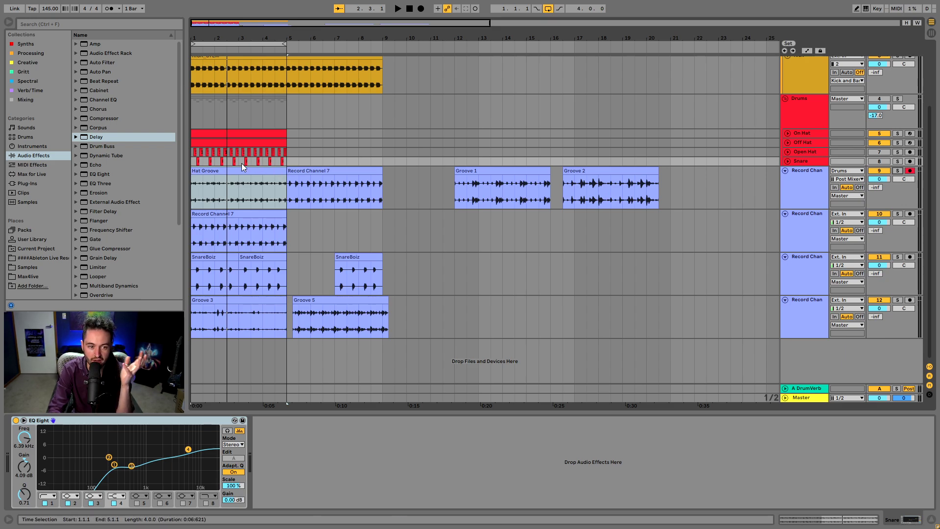
{"action": "left_click", "coordinate": [255, 168]}
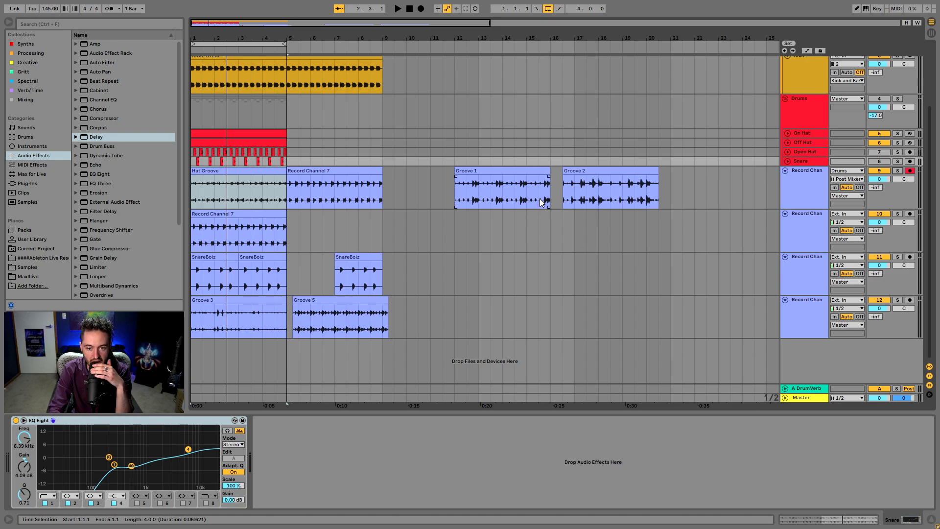
Step: Move the Groove 5 clip to start at bar 5, directly after Groove 3, and the last SnareBoiz clip to bar 9
{"action": "left_click", "coordinate": [321, 293]}
{"action": "left_click", "coordinate": [304, 308]}
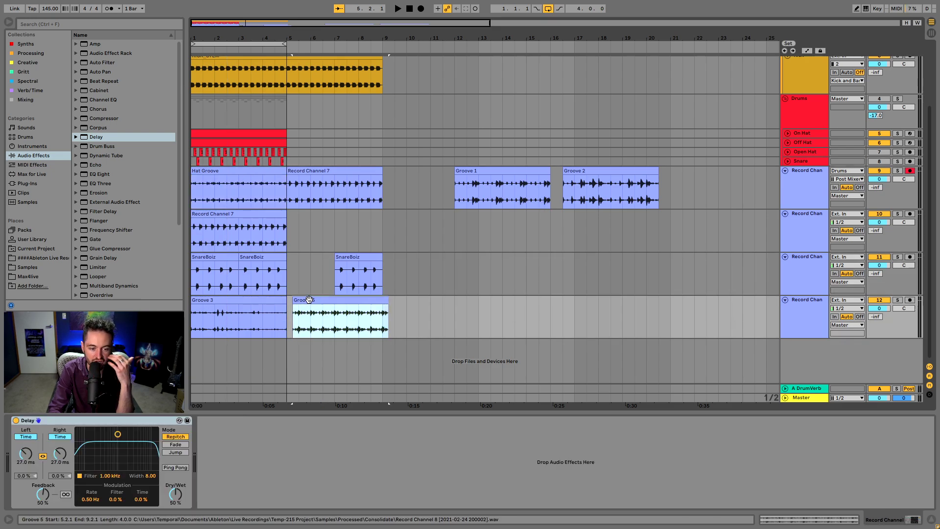
{"action": "left_click", "coordinate": [835, 523]}
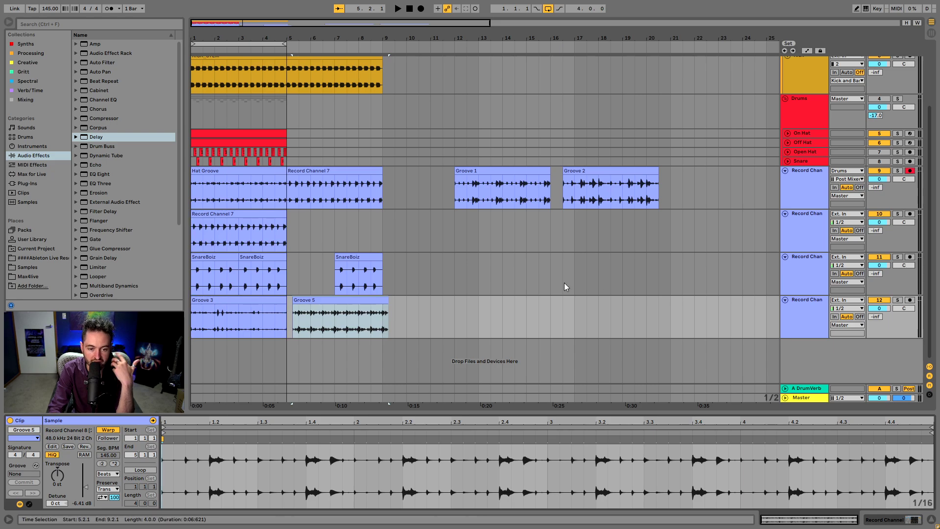
{"action": "left_click_drag", "start_coordinate": [359, 308], "coordinate": [352, 308]}
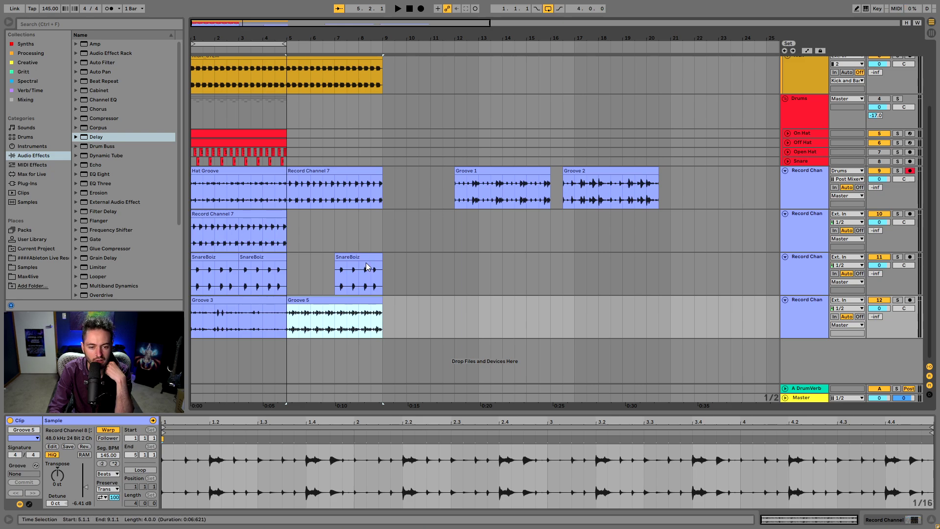
{"action": "left_click_drag", "start_coordinate": [369, 257], "coordinate": [417, 265]}
Step: Select the Hat Groove clip, solo all four Record Channel tracks, and play them together
{"action": "left_click", "coordinate": [245, 171]}
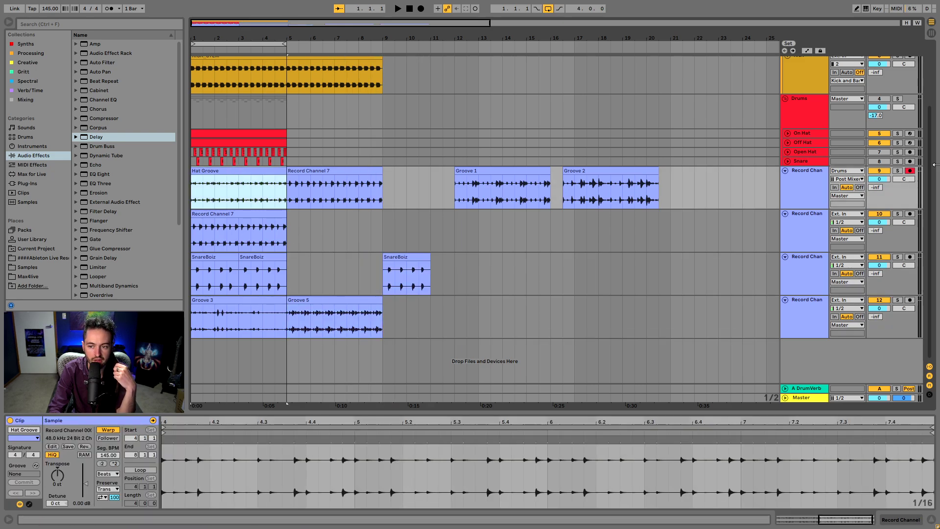
{"action": "left_click", "coordinate": [900, 170]}
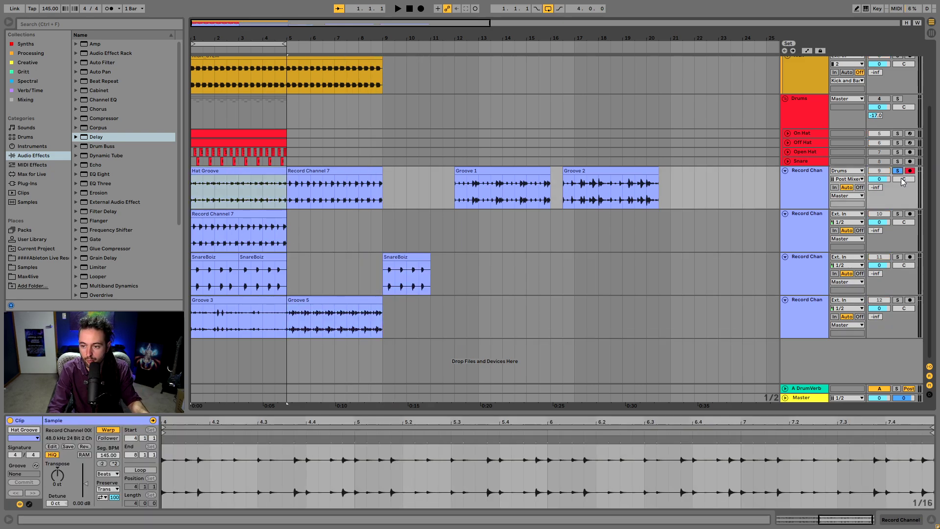
{"action": "left_click", "coordinate": [898, 258]}
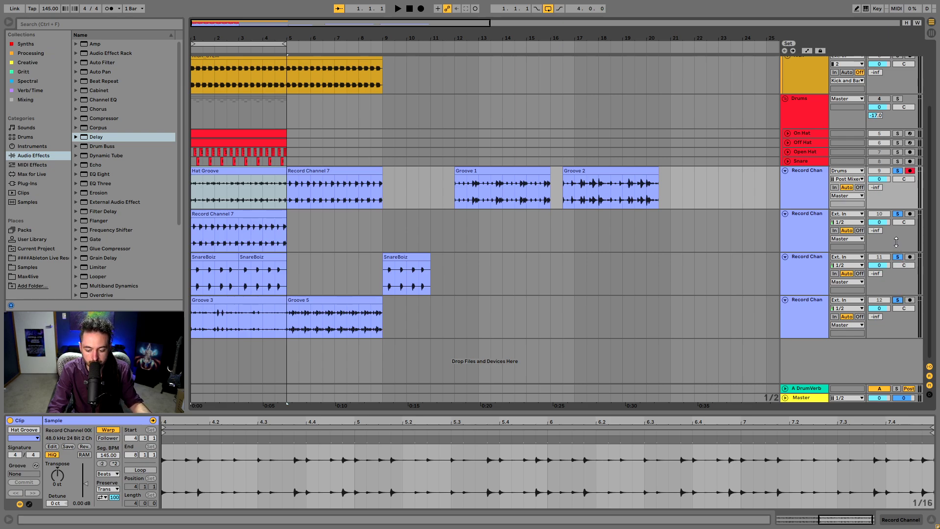
{"action": "key", "text": "space"}
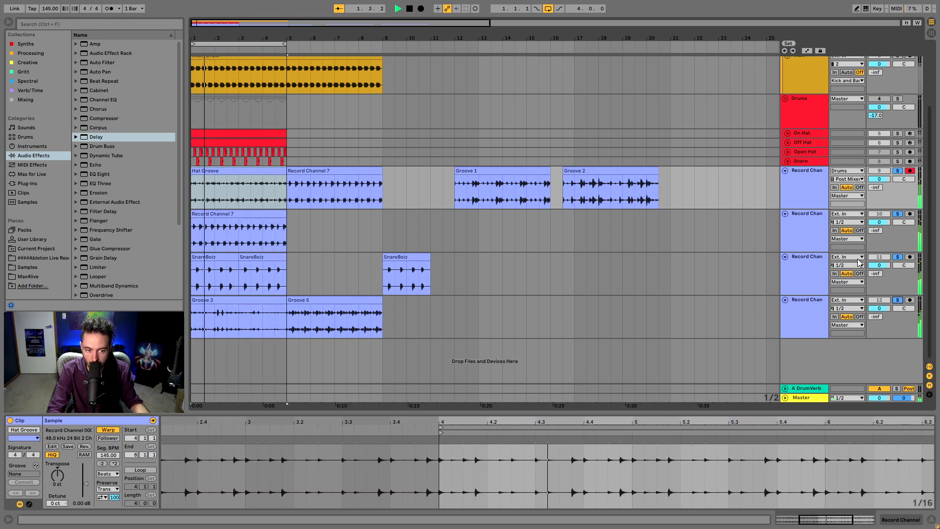
Step: Raise the DrumVerb send of all four Record Channel tracks together to -19.0 dB and play the soloed layers
{"action": "left_click_drag", "start_coordinate": [875, 187], "coordinate": [879, 179]}
{"action": "left_click", "coordinate": [812, 310]}
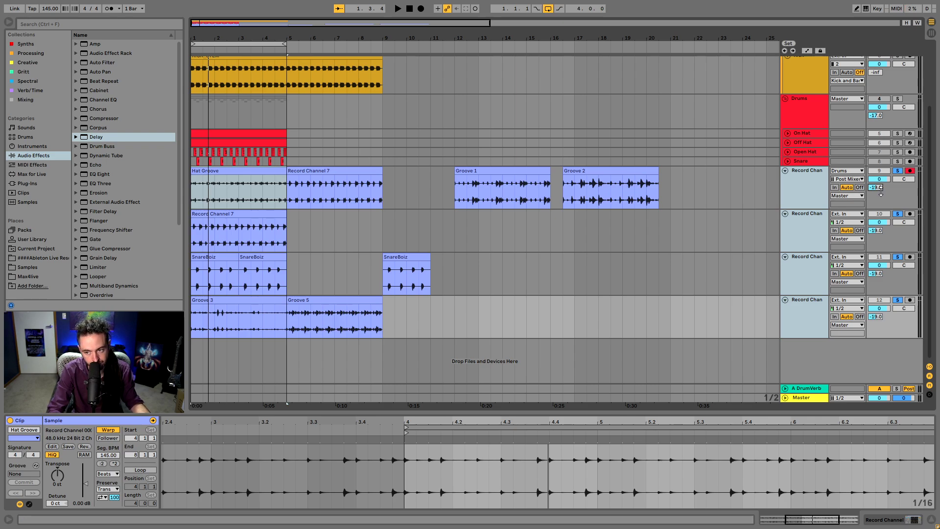
{"action": "left_click", "coordinate": [324, 187]}
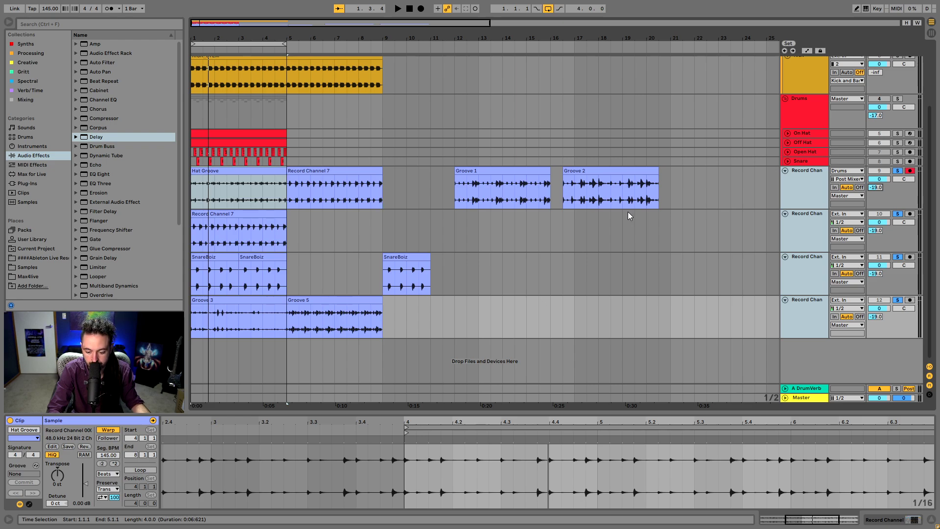
{"action": "key", "text": "space"}
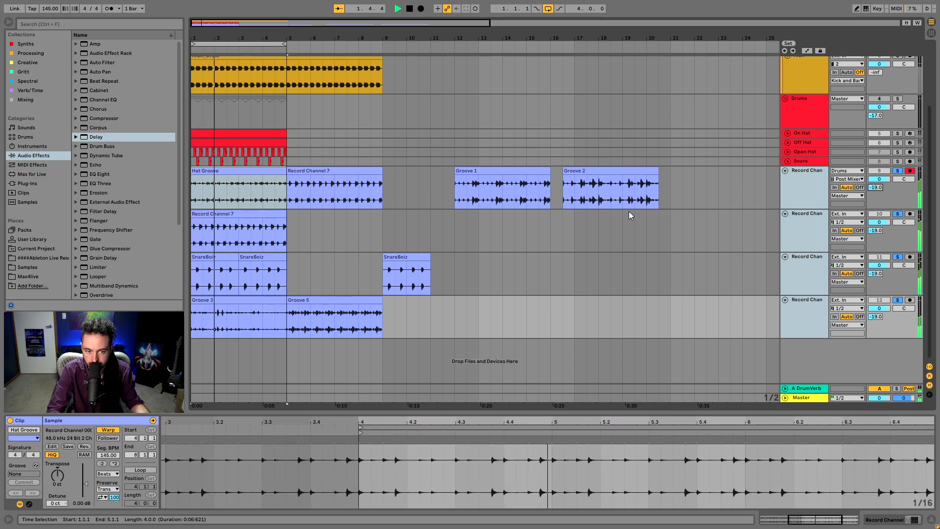
Step: Set the four Record Channel tracks' DrumVerb sends to -17.8 dB, release their solo, and listen to the grooves over the kick and bass
{"action": "left_click", "coordinate": [897, 171]}
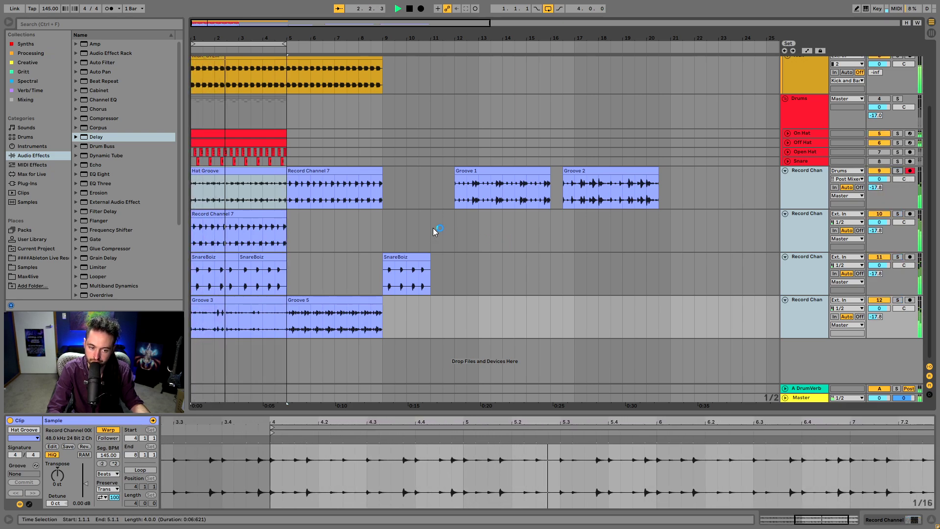
{"action": "scroll", "coordinate": [443, 230], "scroll_direction": "up", "scroll_amount": 3}
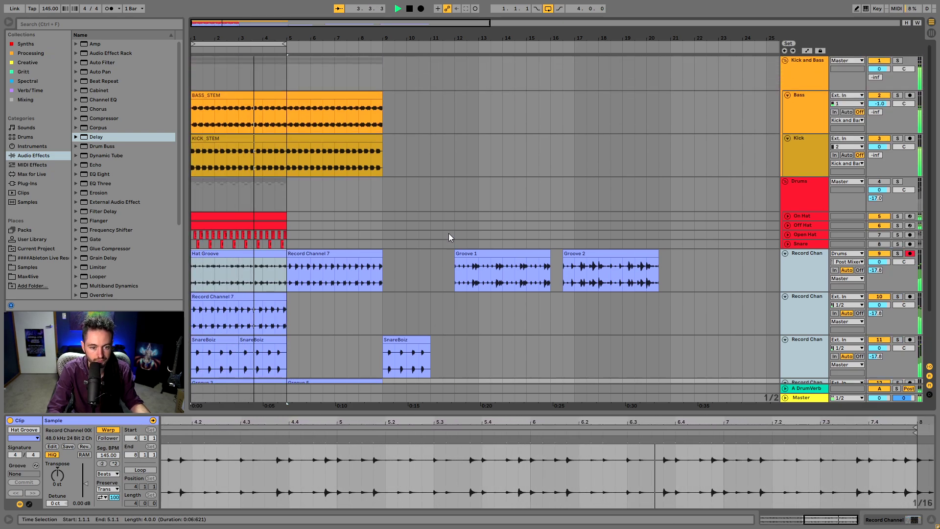
{"action": "scroll", "coordinate": [448, 235], "scroll_direction": "down", "scroll_amount": 1}
{"action": "scroll", "coordinate": [449, 237], "scroll_direction": "down", "scroll_amount": 1}
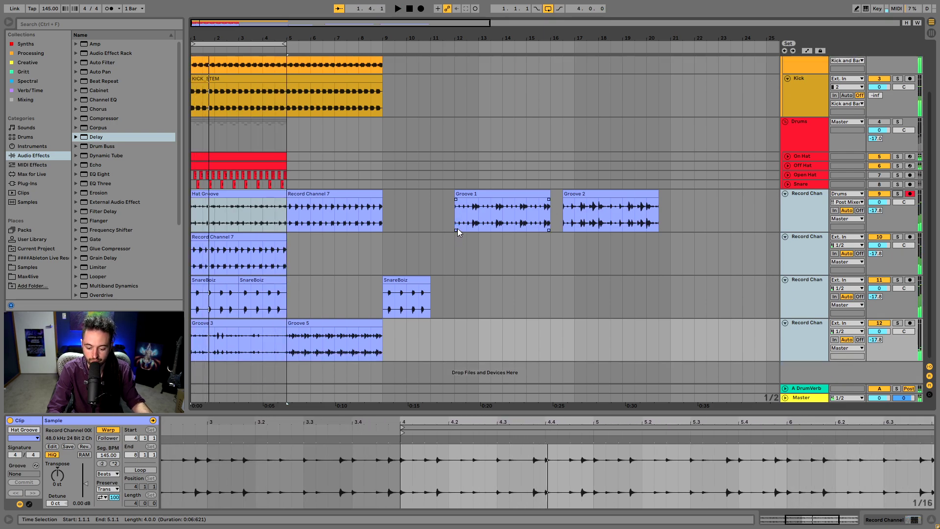
{"action": "scroll", "coordinate": [455, 231], "scroll_direction": "up", "scroll_amount": 2}
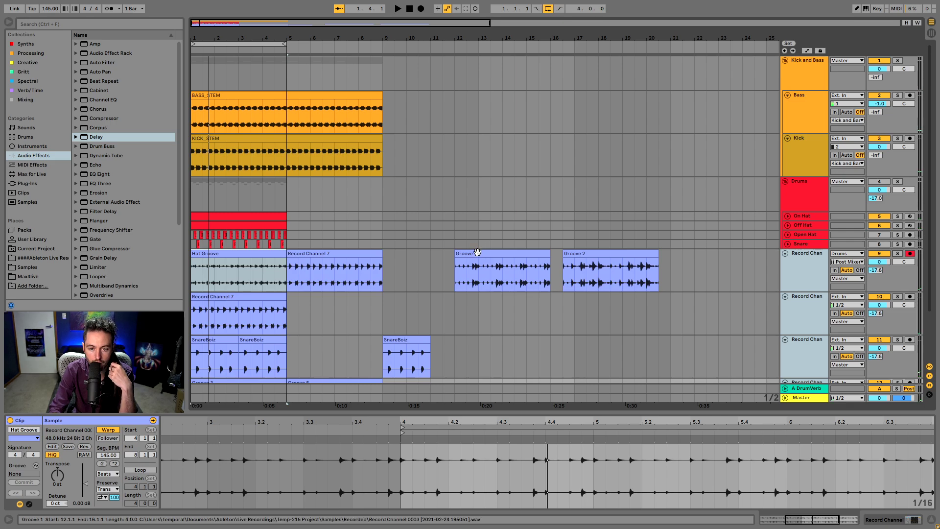
Step: Close the gaps between recorded clips by moving Groove 1 to bar 9, Groove 2 to bar 13 and the last SnareBoiz clip to bar 5
{"action": "left_click_drag", "start_coordinate": [472, 254], "coordinate": [400, 255]}
{"action": "left_click_drag", "start_coordinate": [589, 254], "coordinate": [505, 268]}
{"action": "left_click_drag", "start_coordinate": [400, 340], "coordinate": [321, 352]}
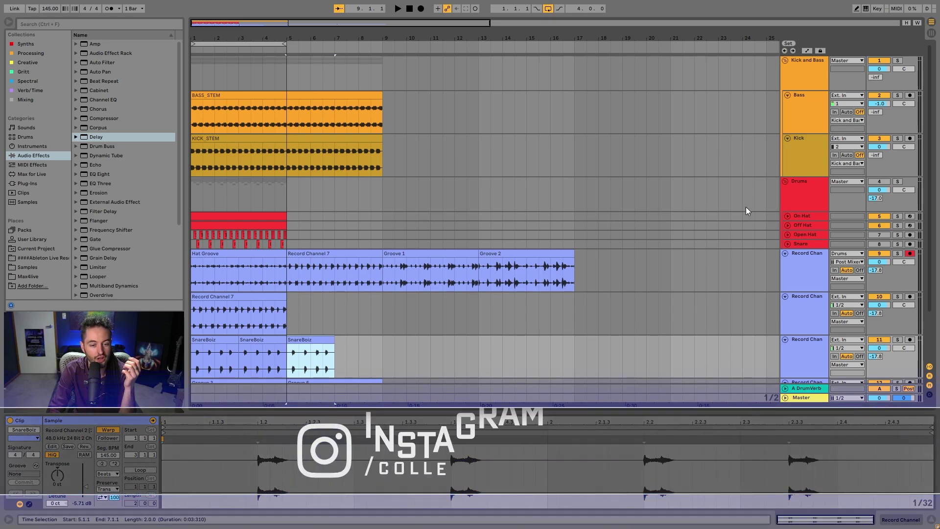
{"action": "scroll", "coordinate": [344, 320], "scroll_direction": "down", "scroll_amount": 1}
{"action": "scroll", "coordinate": [367, 318], "scroll_direction": "down", "scroll_amount": 5}
{"action": "scroll", "coordinate": [415, 311], "scroll_direction": "up", "scroll_amount": 6}
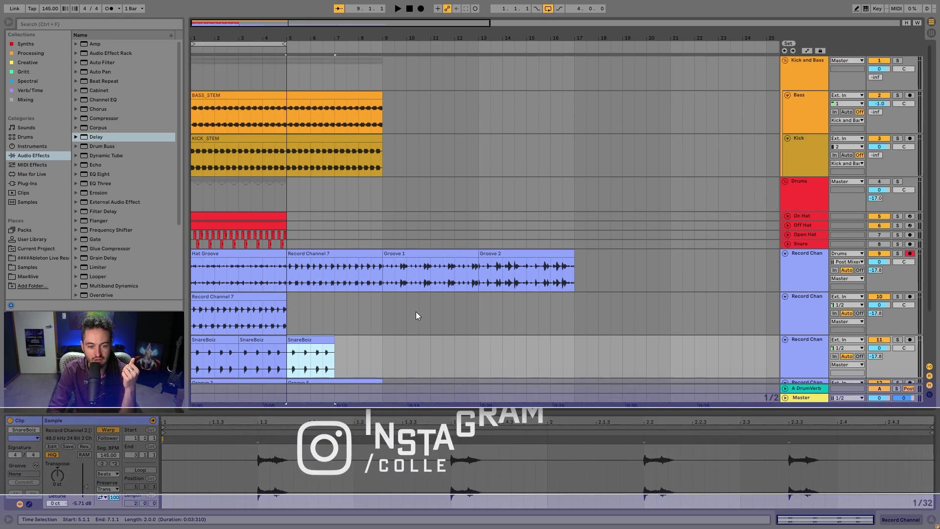